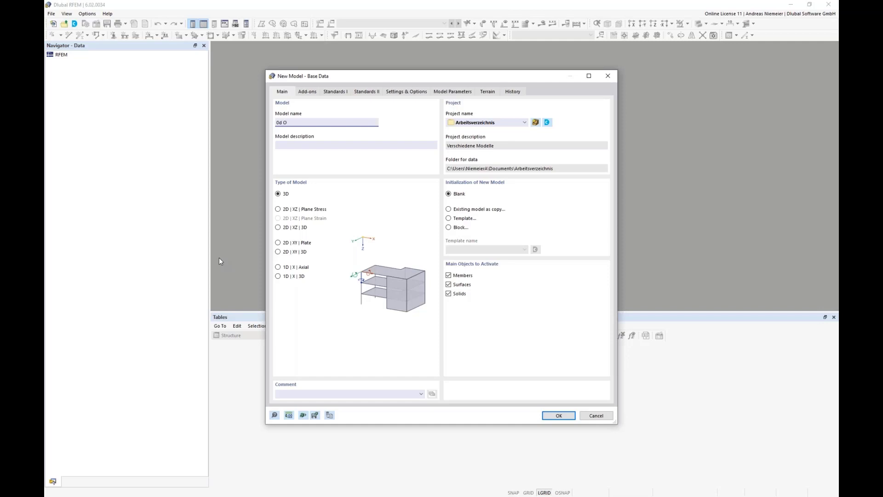
Create the blank 3D model with the entered base data and set the work plane to XZ.
click(559, 416)
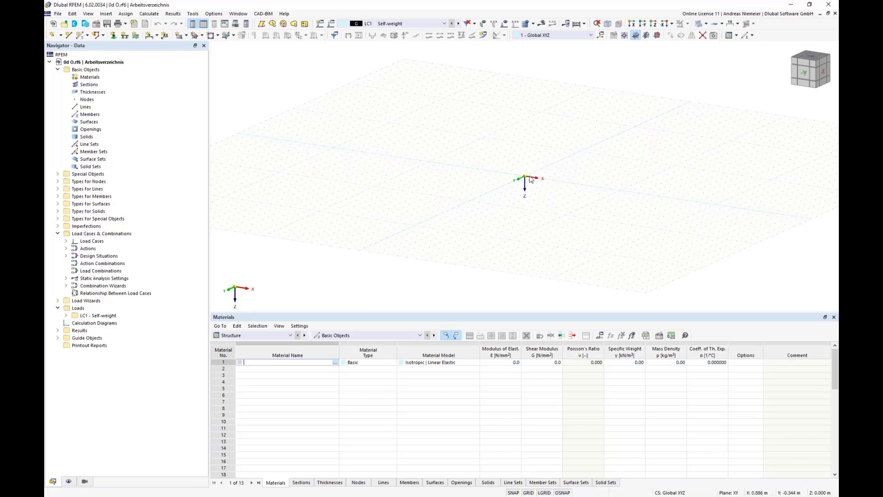
click(657, 36)
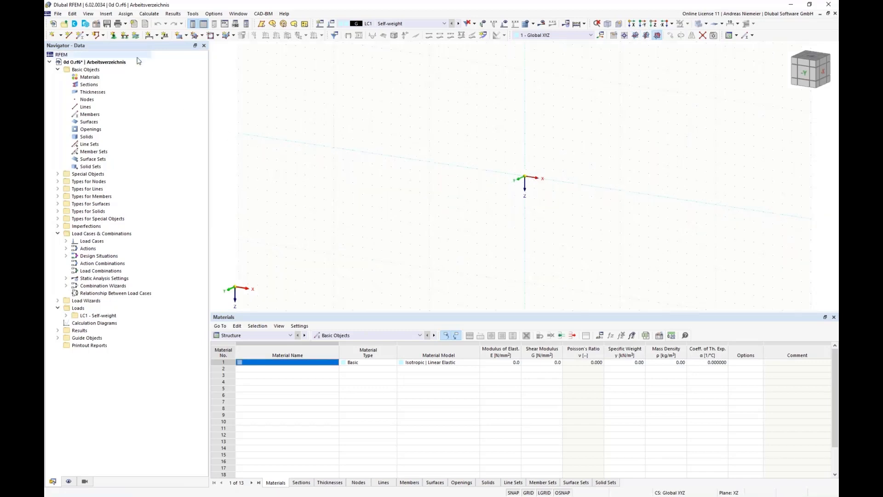
Pick a parametric massive square section from the library for a new beam member and change its side length.
click(82, 37)
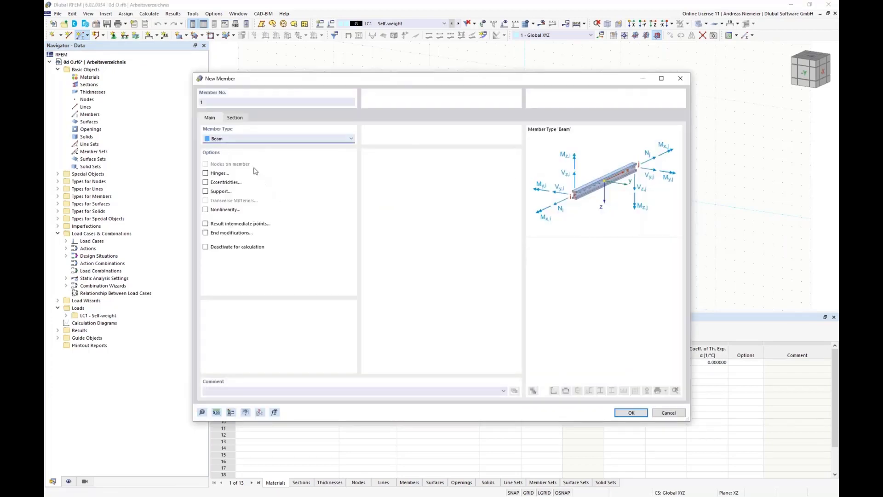
click(233, 119)
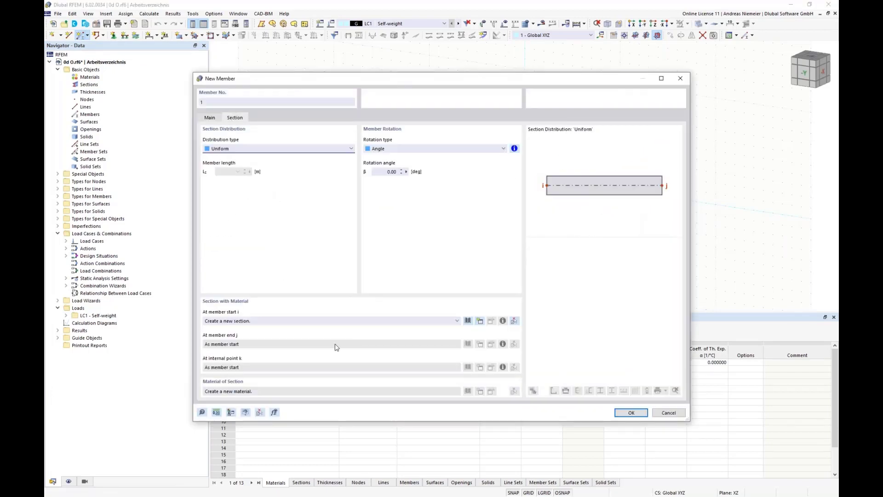
click(468, 321)
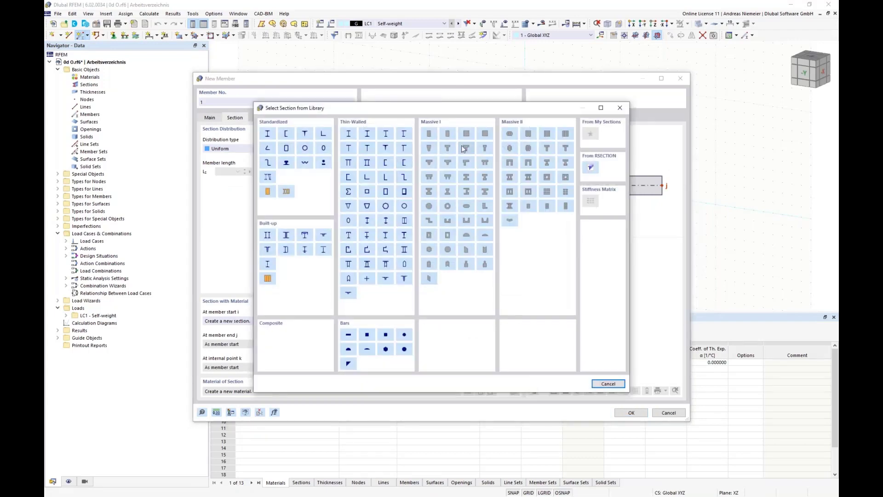
click(467, 133)
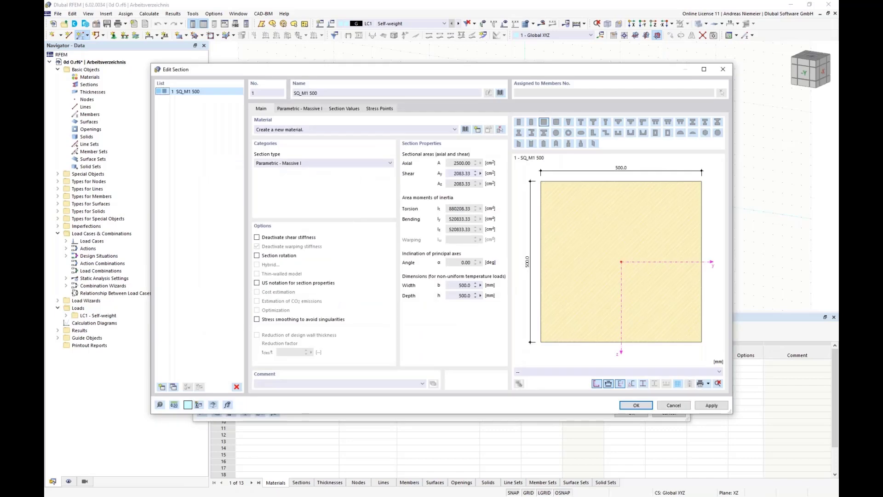
click(299, 109)
text(3)
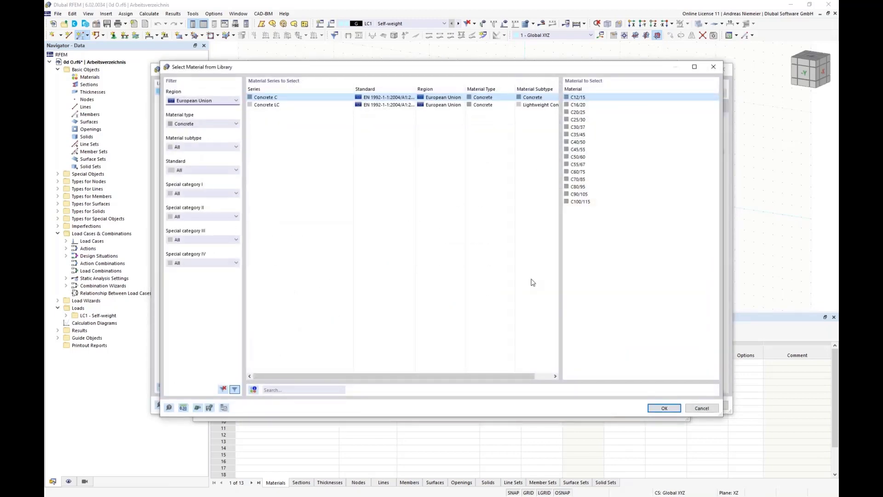
Assign the European concrete C25/30 to the square section and accept the section and member definitions.
click(588, 120)
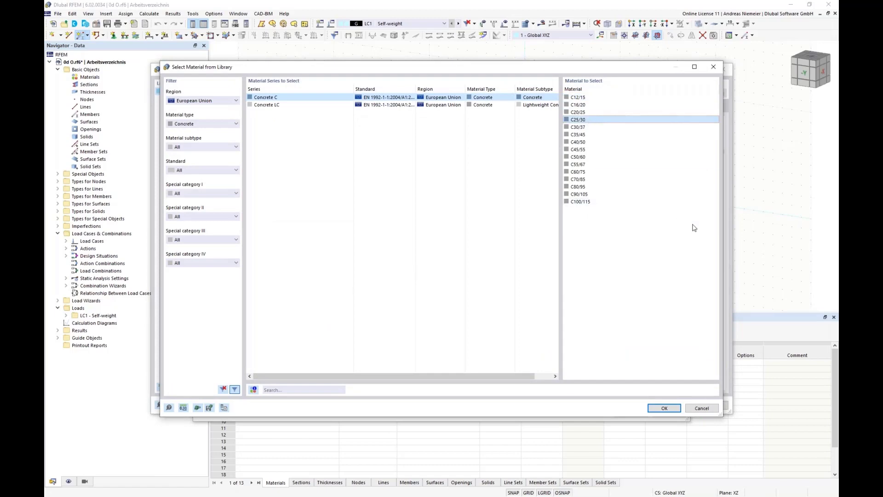
click(664, 408)
click(633, 409)
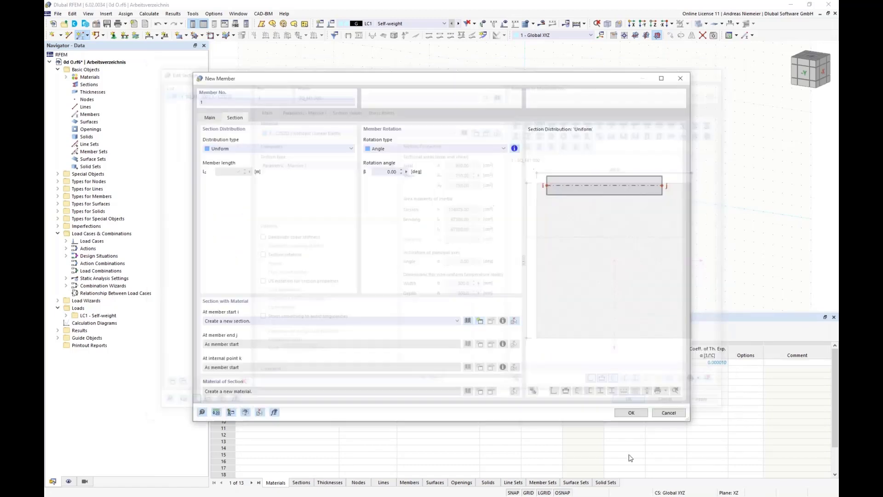
click(632, 413)
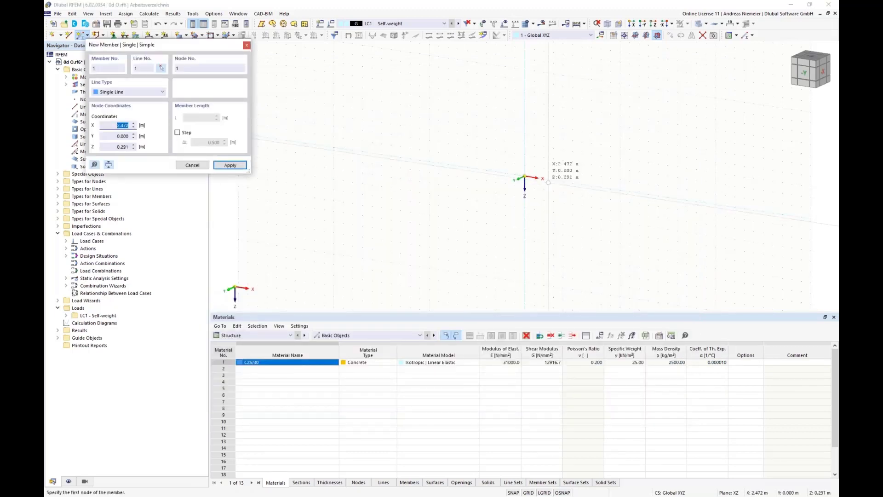
Place a single vertical column member from the origin upward along the Z axis.
click(525, 177)
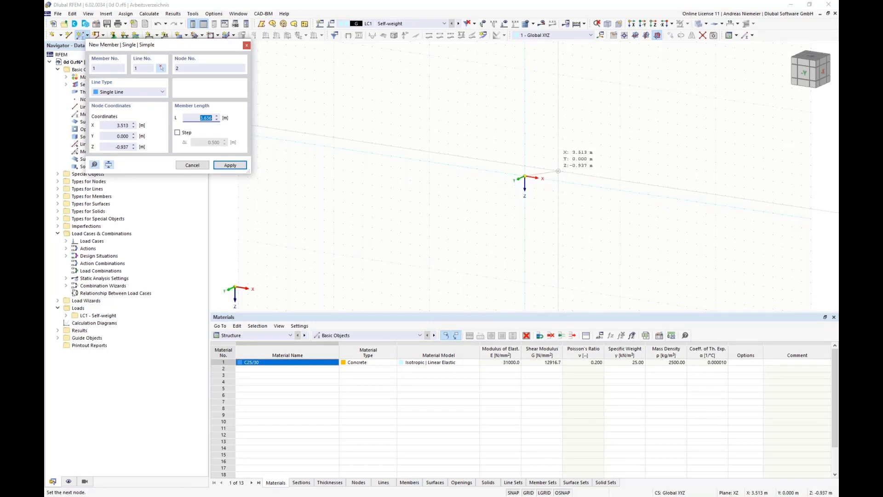
click(525, 145)
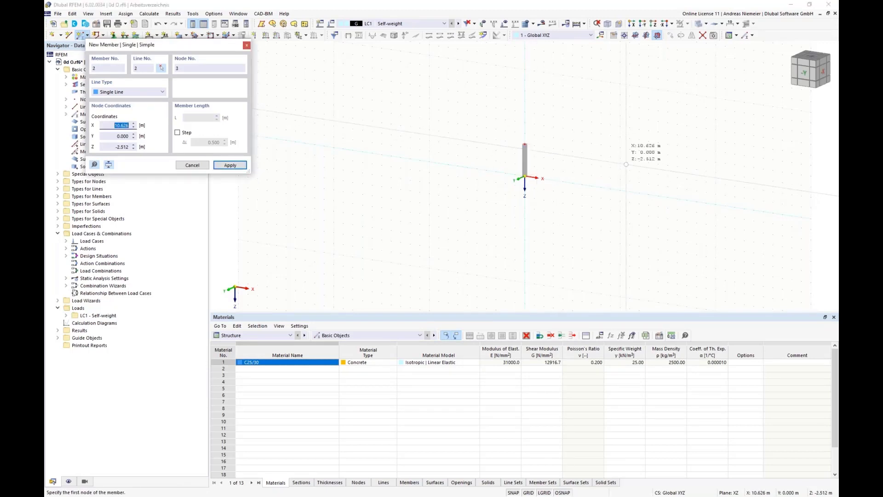
key(Escape)
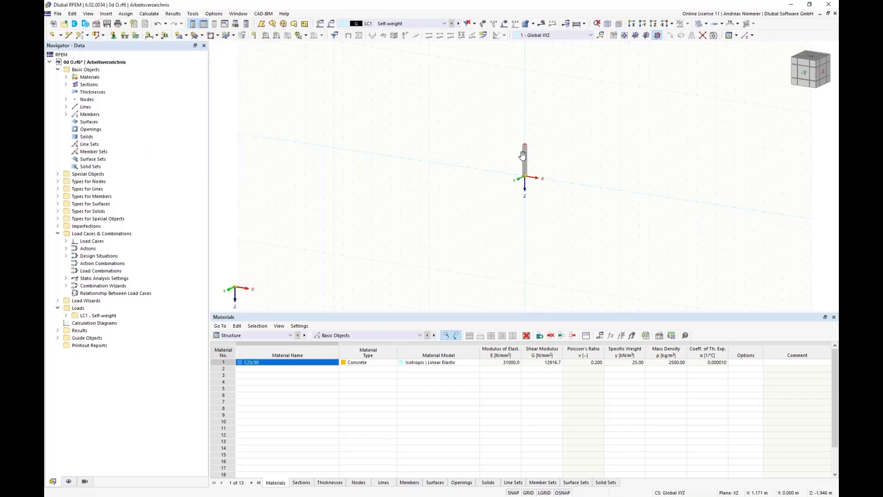
Set the work plane to XY and define a rectangular surface via center with a uniform 200 mm C25/30 thickness.
middle_drag(540, 154, 410, 174)
scroll(411, 173, up, 3)
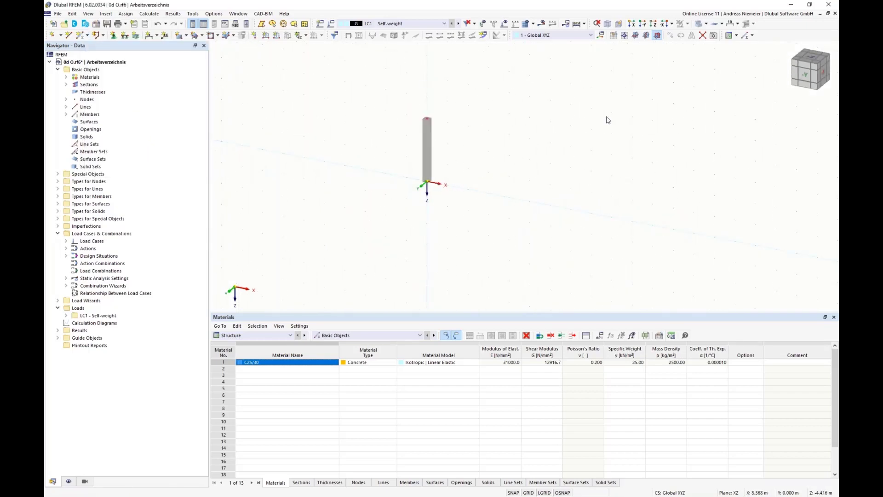
click(635, 34)
ctrl+middle_drag(363, 137, 373, 162)
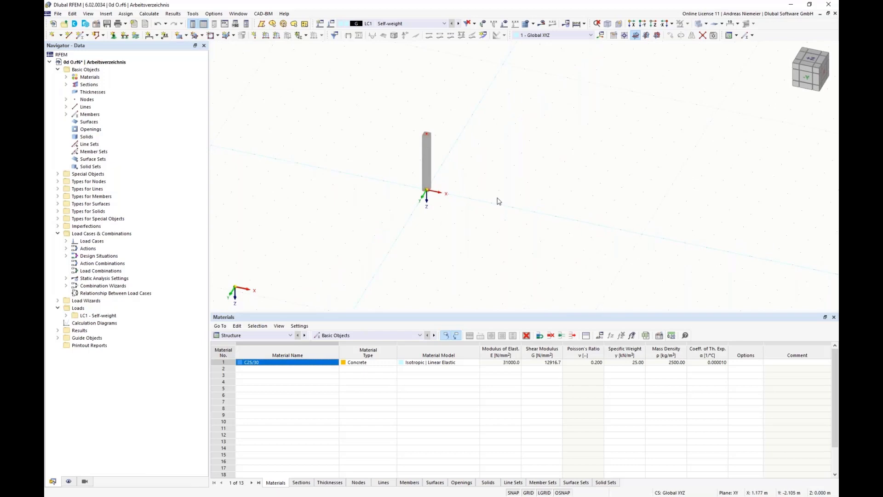
click(187, 36)
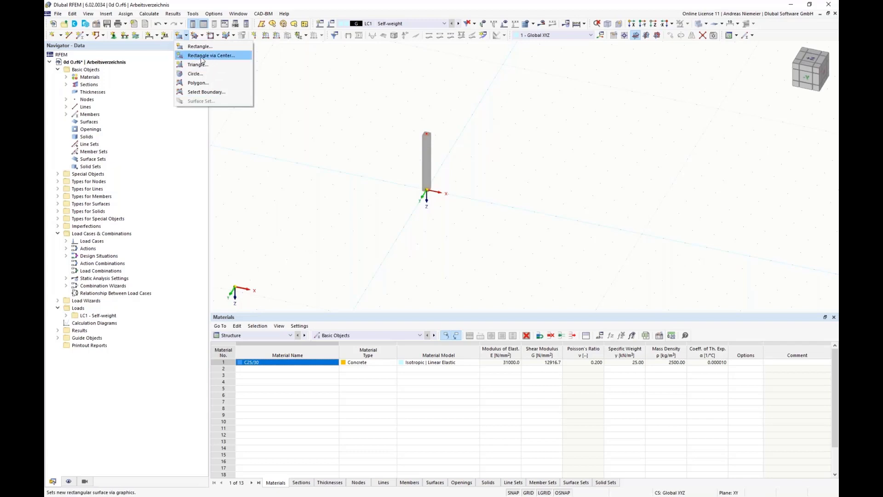
click(205, 56)
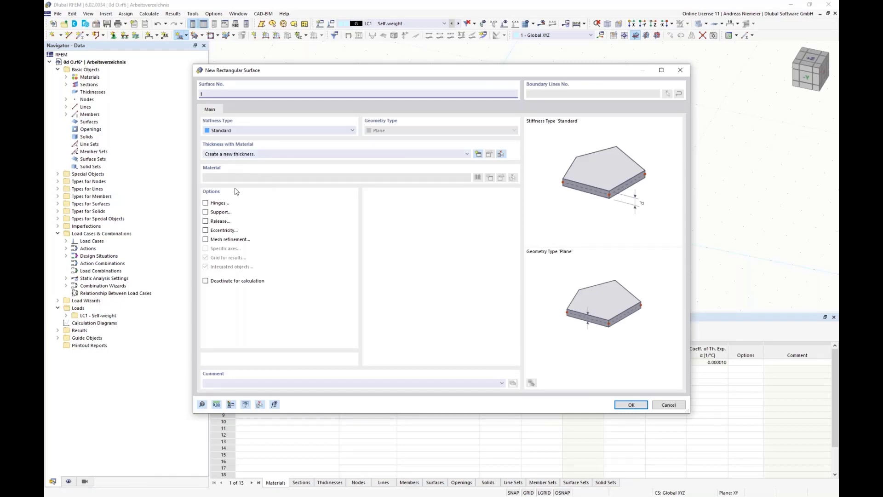
click(479, 155)
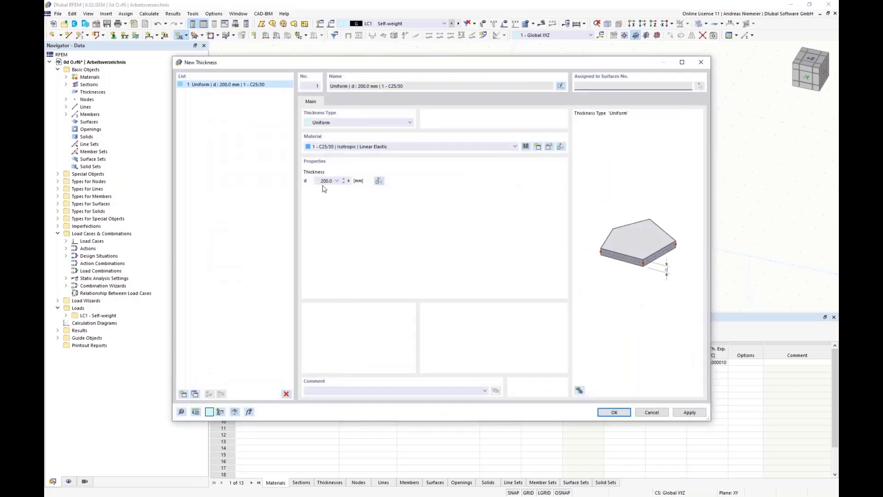
drag(319, 181, 352, 181)
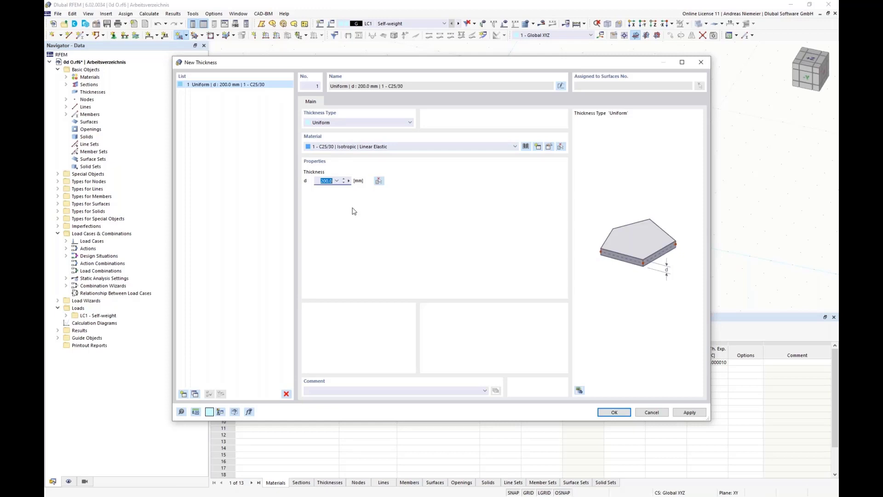
click(606, 414)
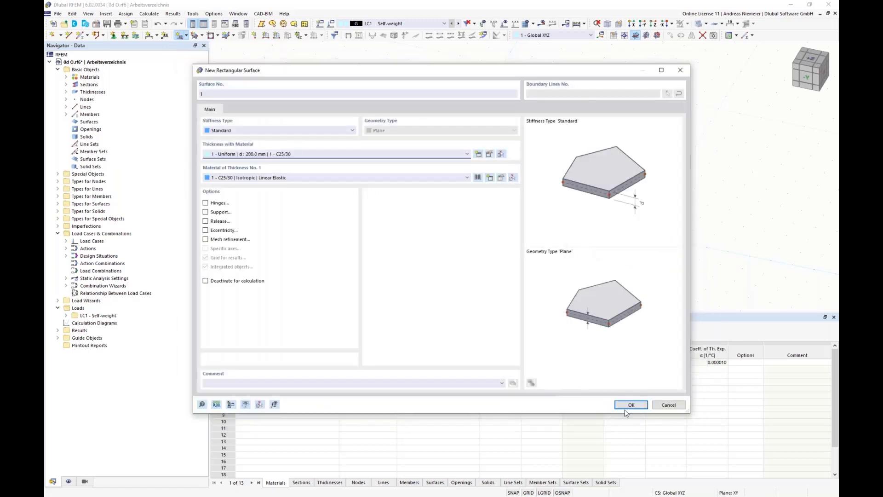
click(626, 406)
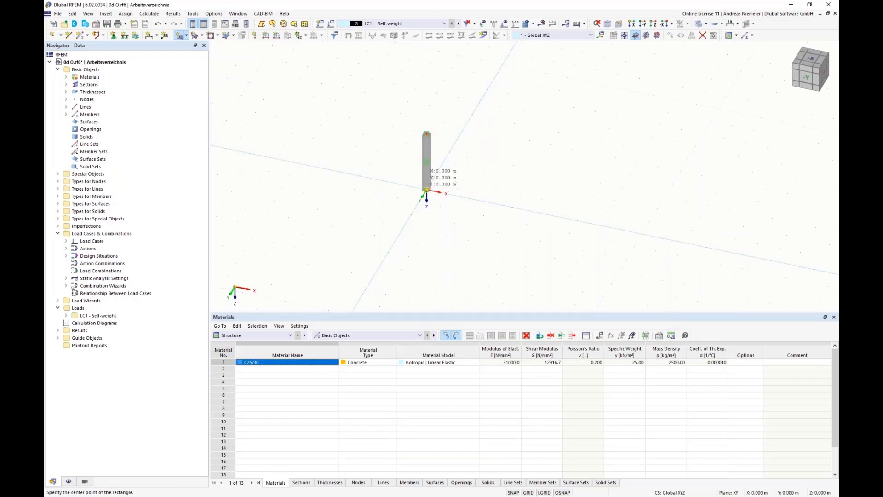
Place the square surface centered on the column base, with a corner at X 1.000 m, Y 1.000 m.
click(426, 190)
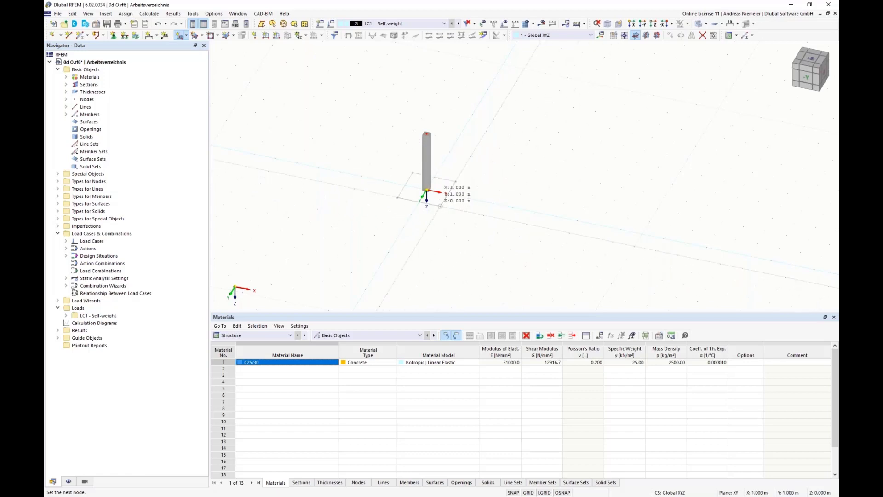
click(440, 206)
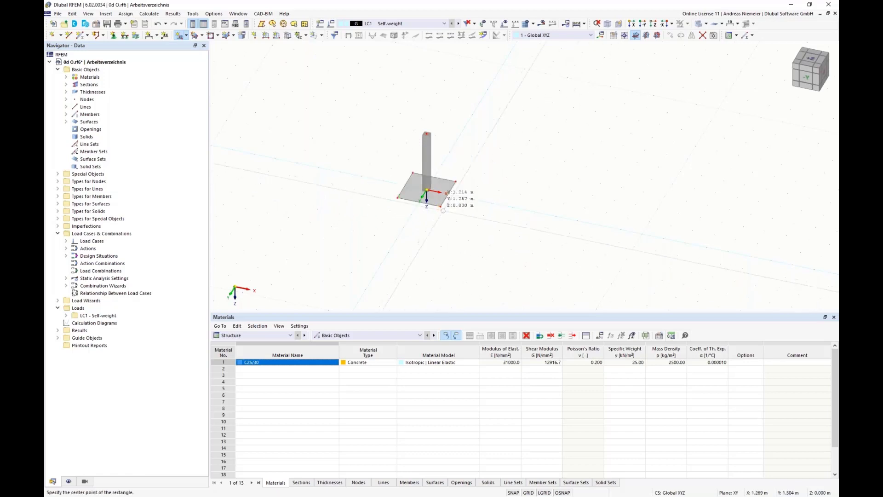
key(Escape)
Add linear dimensions to two adjacent front edges of the base plate.
scroll(406, 200, up, 4)
ctrl+middle_drag(540, 232, 501, 236)
scroll(501, 234, up, 1)
click(151, 37)
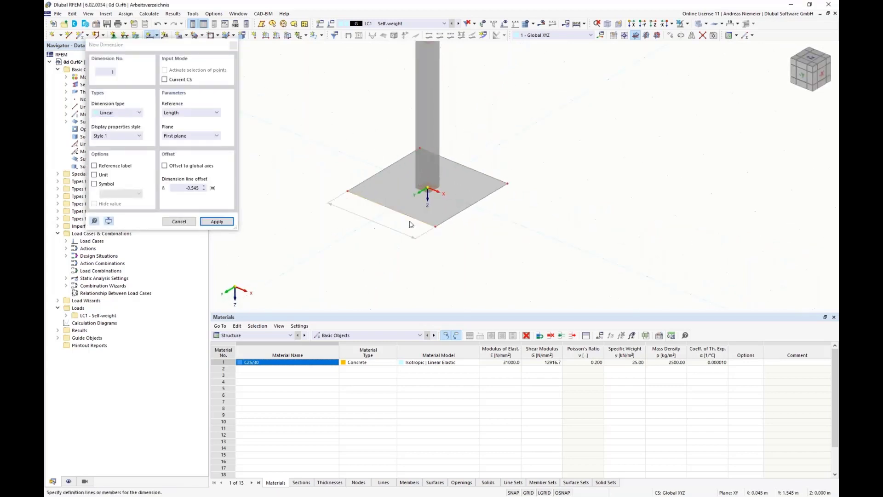
click(410, 224)
click(479, 232)
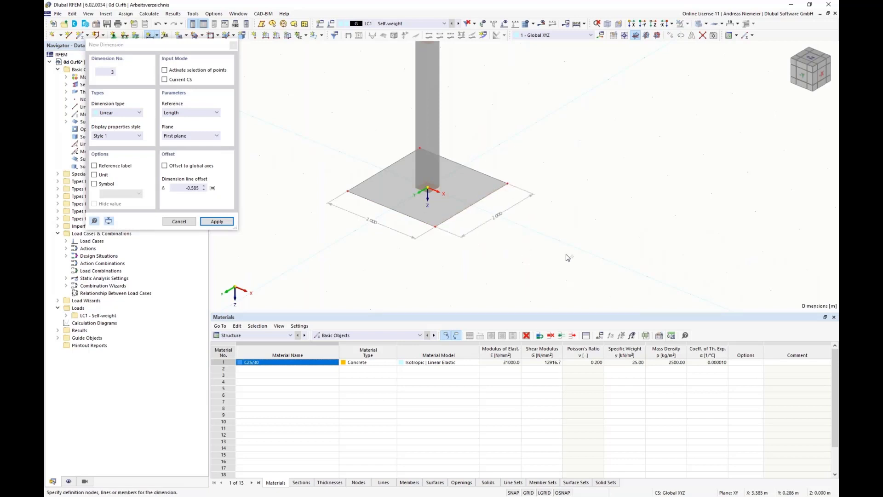
key(Escape)
Define a new nodal load in LC1 of type Components with a force of 20 kN in the X direction.
scroll(552, 253, down, 3)
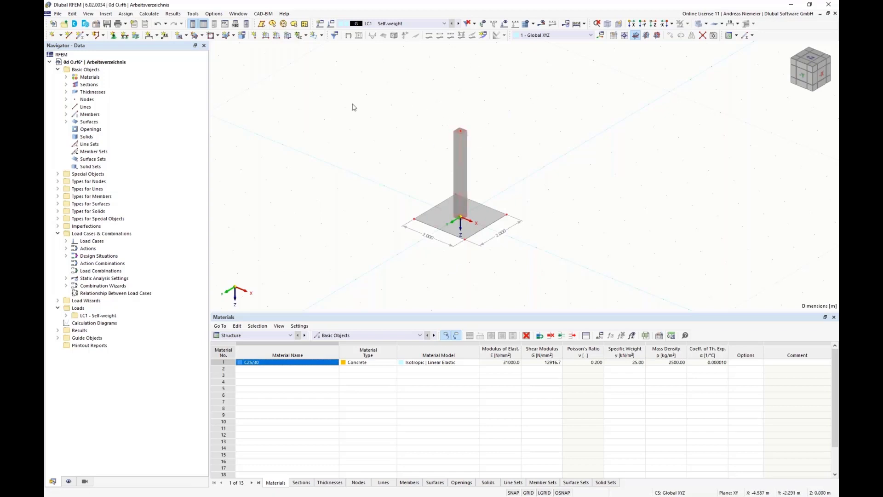
click(254, 36)
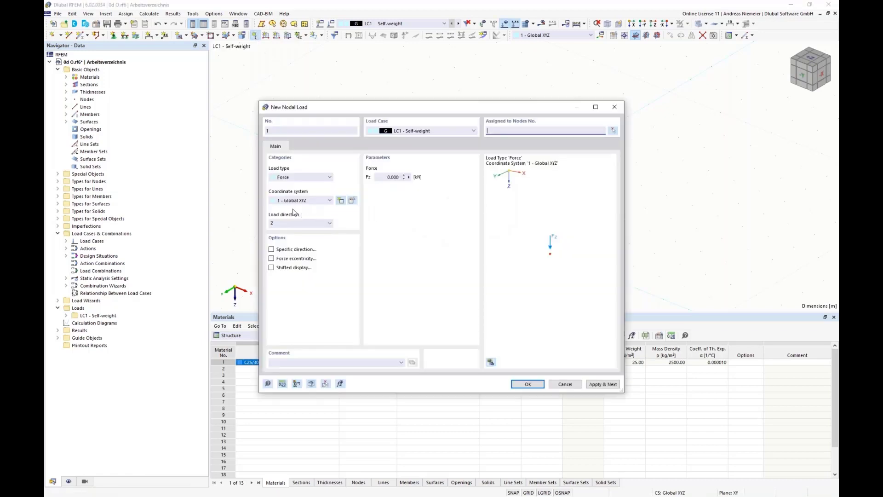
click(296, 178)
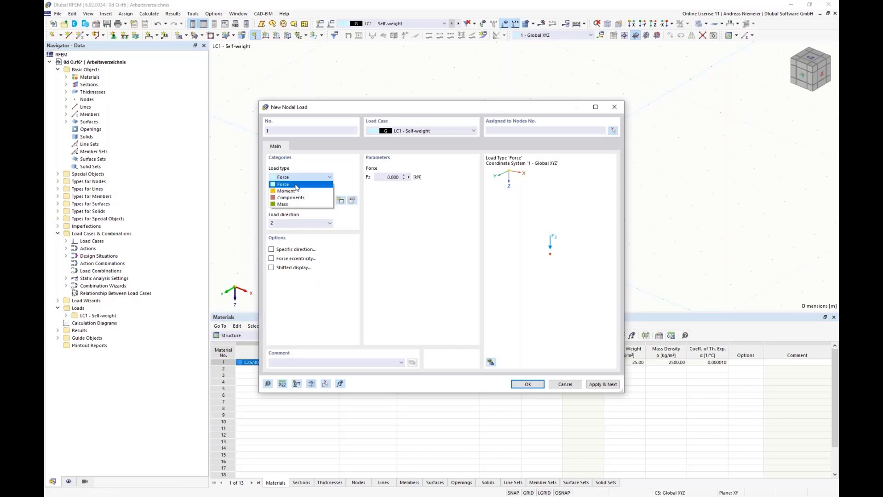
click(297, 190)
click(301, 177)
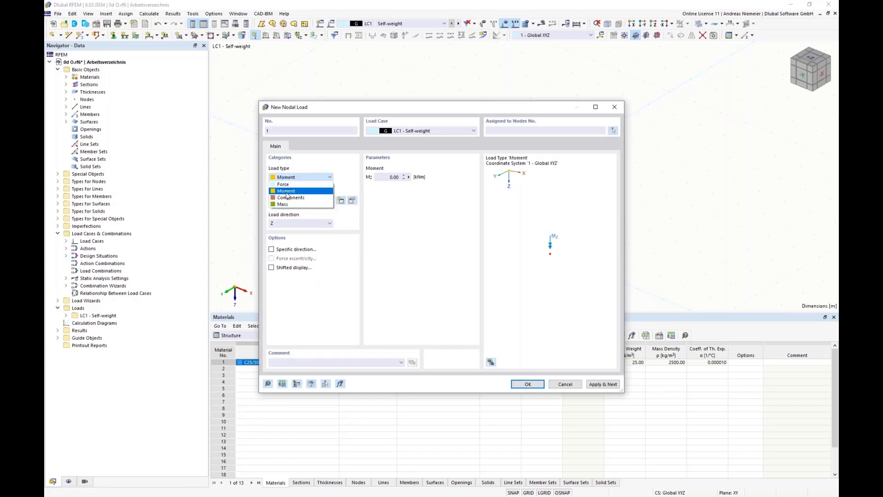
click(289, 196)
click(381, 177)
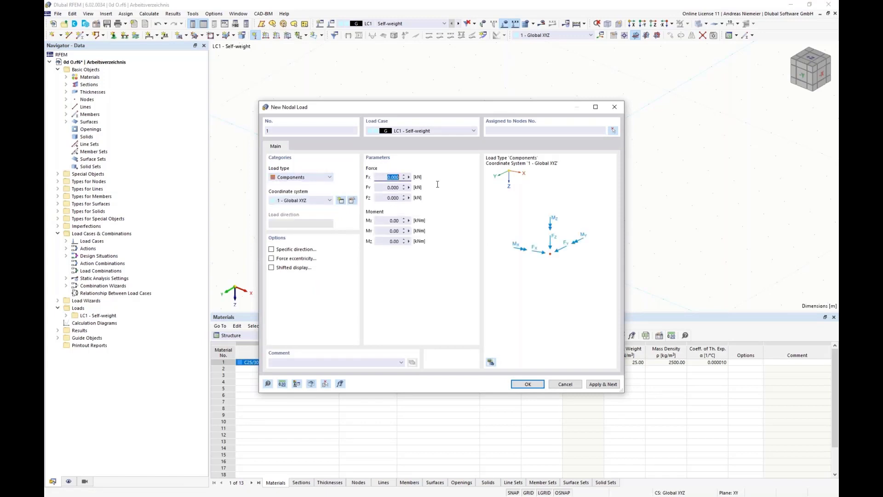
text(20)
Assign the nodal load to the column's top node and create it.
click(613, 131)
click(460, 131)
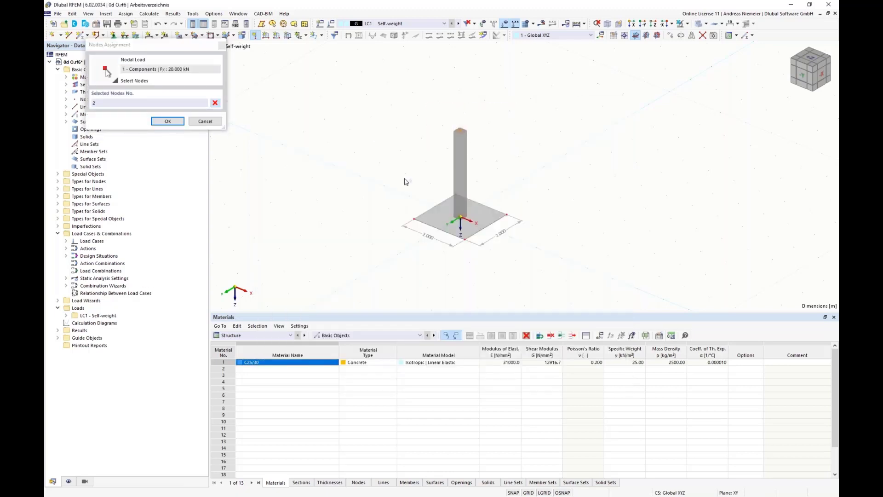
click(180, 124)
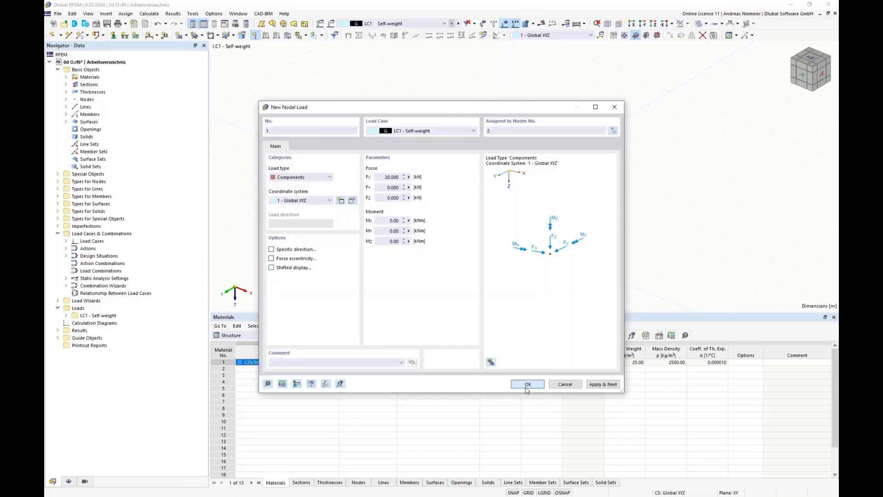
click(527, 384)
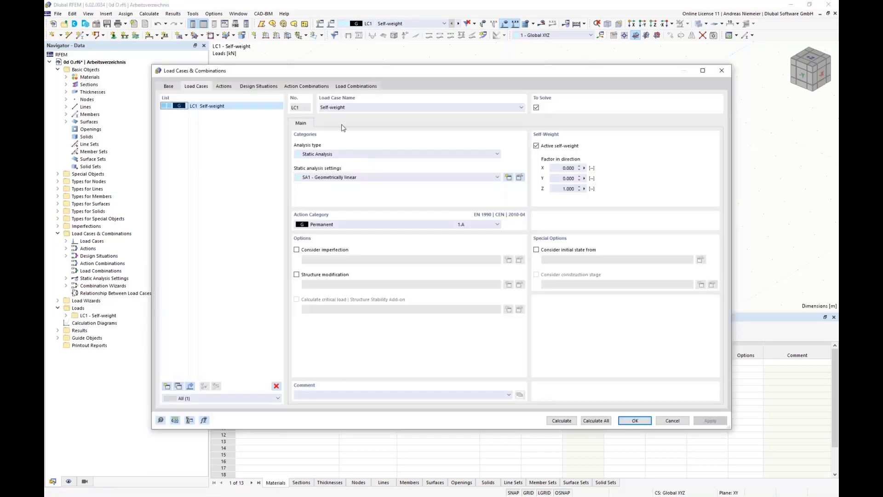
Disable the combination wizard and the standards-based classification for load cases, confirm the change and accept the load case settings.
click(167, 87)
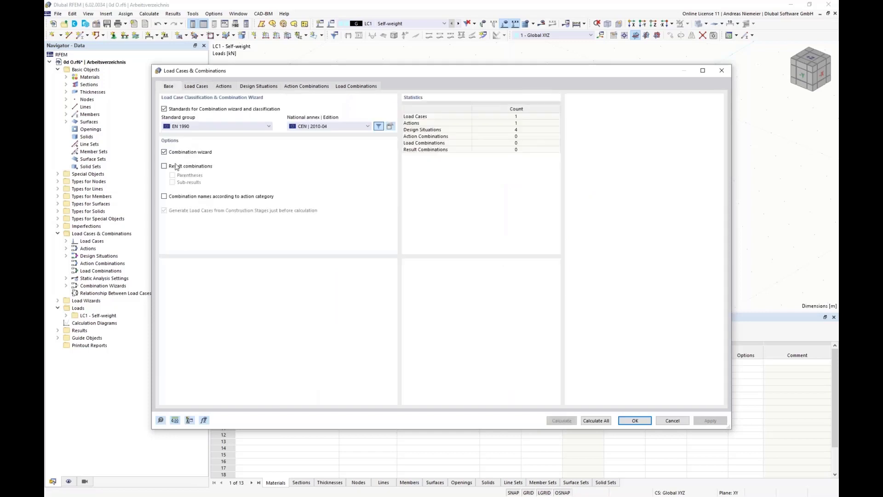
click(164, 152)
click(175, 109)
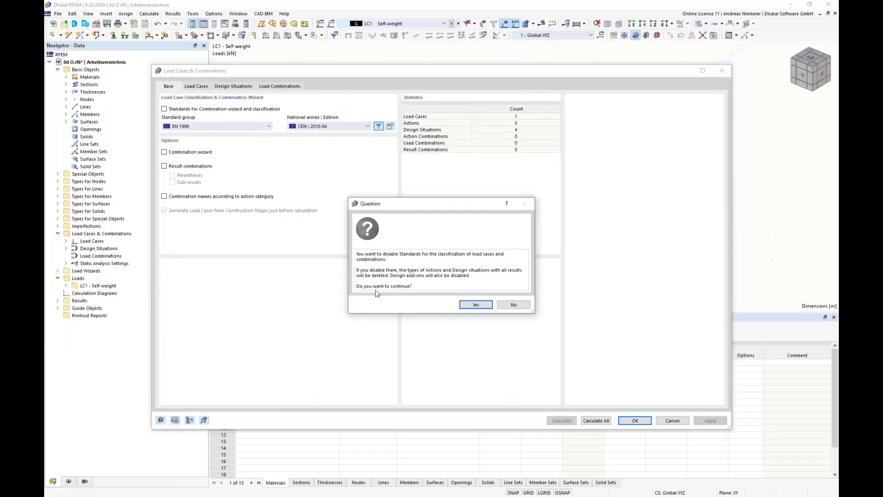
click(474, 305)
click(195, 86)
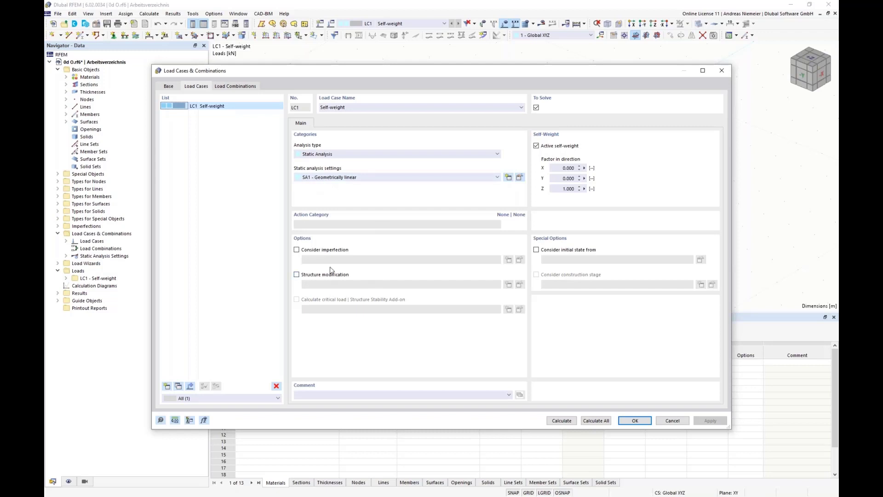
click(635, 421)
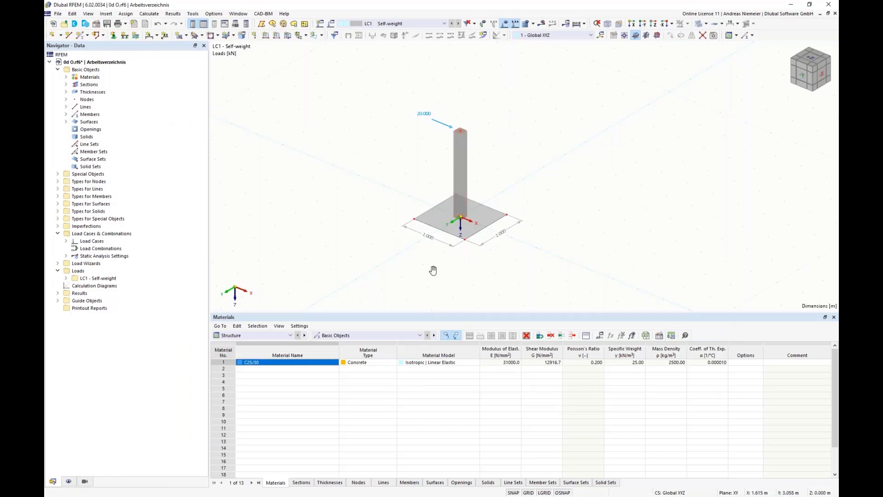
Open the base plate surface for editing, enable its support option and start a new surface support.
middle_drag(432, 272, 362, 266)
scroll(360, 212, up, 2)
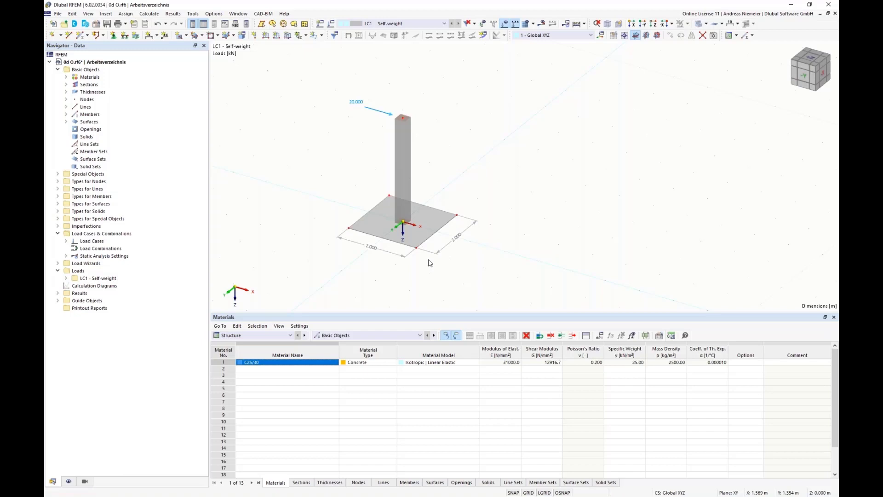
double_click(419, 237)
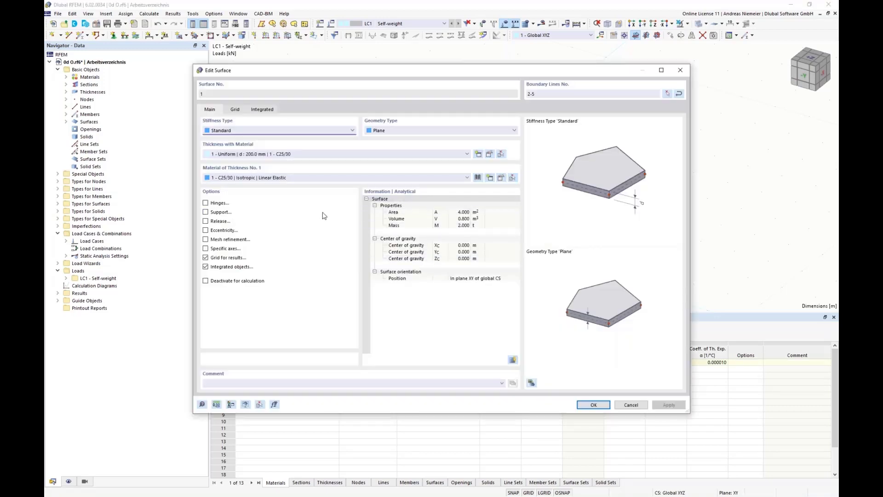
click(205, 212)
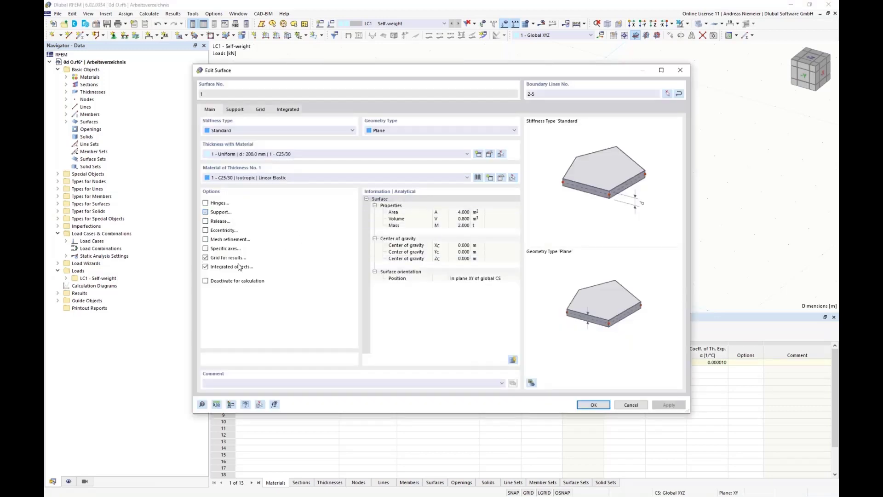
click(235, 110)
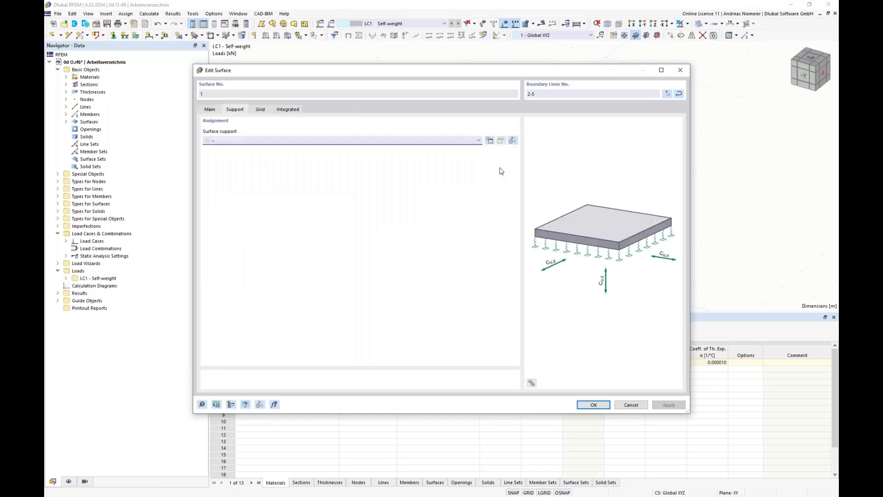
click(493, 145)
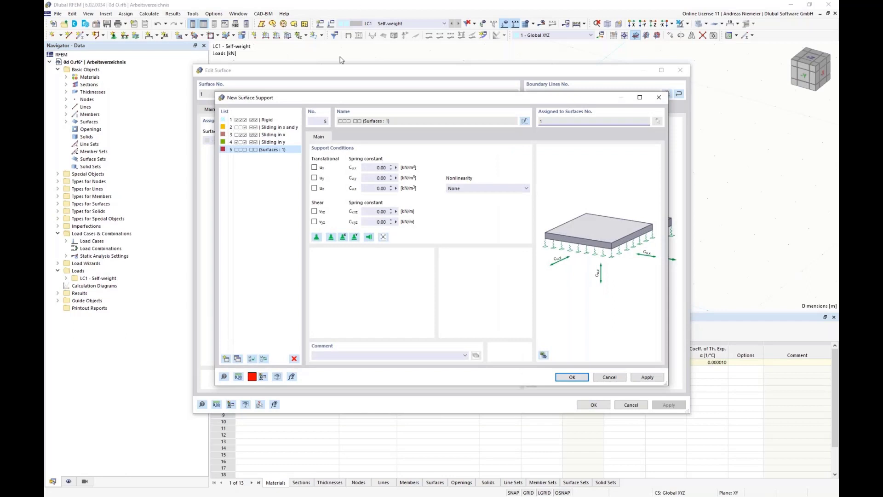
Fix the surface support in the x and y directions, set spring constant Cu,z to 100000 kN/m³ and accept it for the base plate.
click(315, 167)
click(315, 177)
click(379, 188)
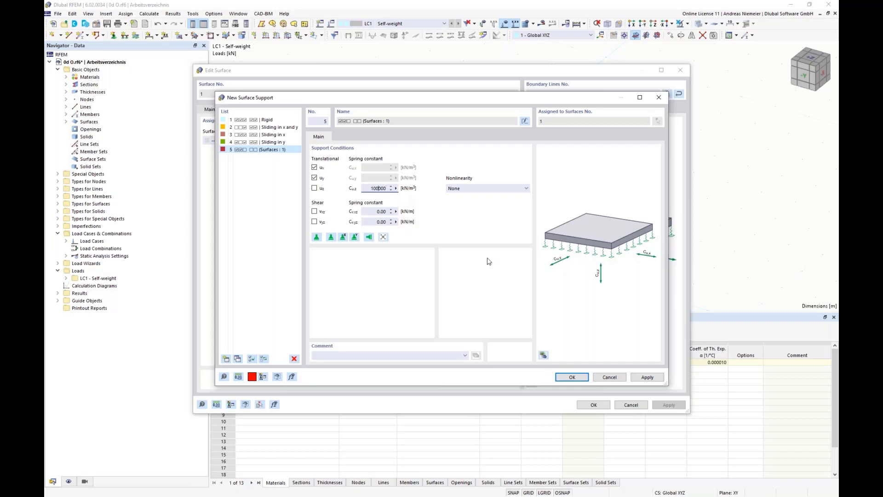
click(568, 376)
click(593, 404)
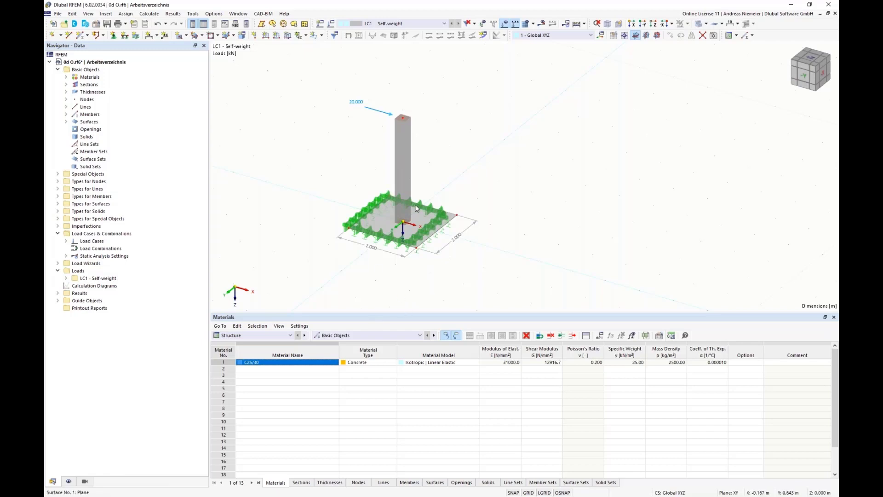
Calculate load case LC1 and view the global deformations of the column and base plate.
click(541, 23)
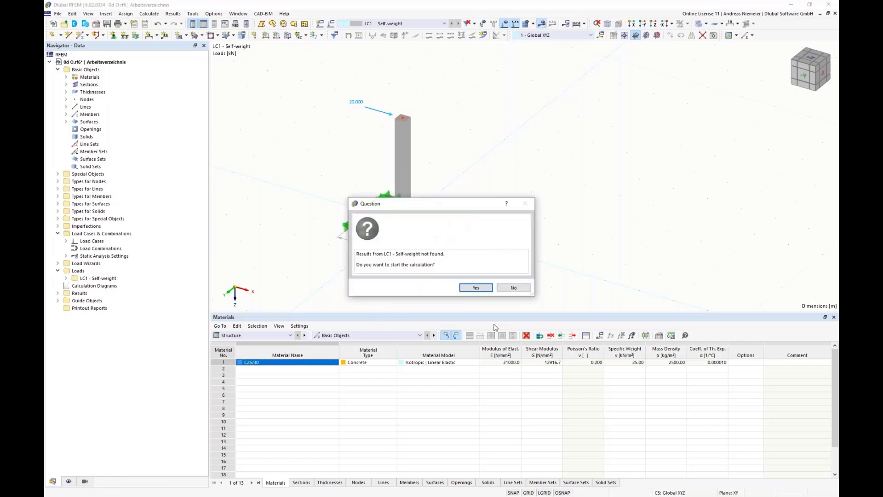
click(474, 287)
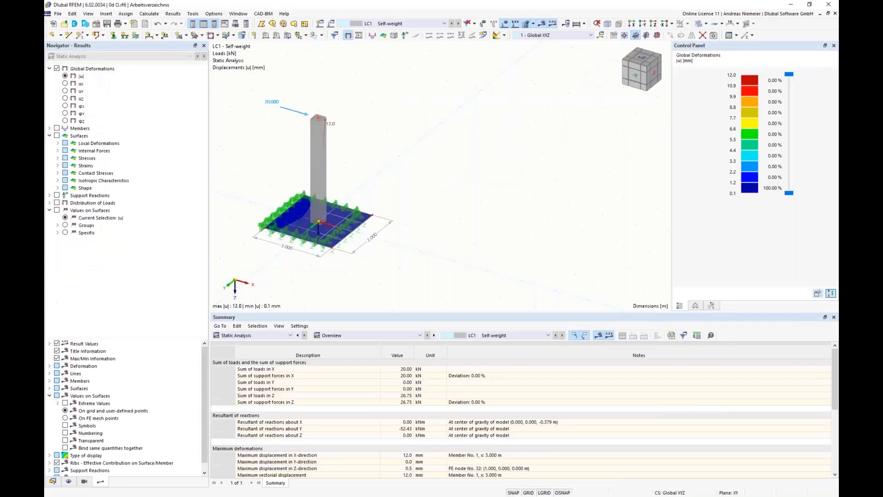
scroll(316, 288, down, 1)
middle_drag(315, 288, 376, 284)
scroll(377, 283, down, 1)
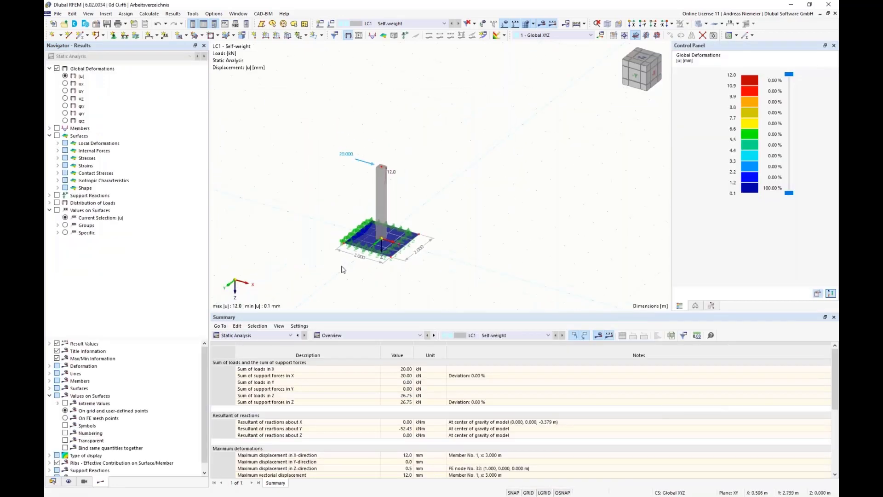
scroll(341, 268, up, 3)
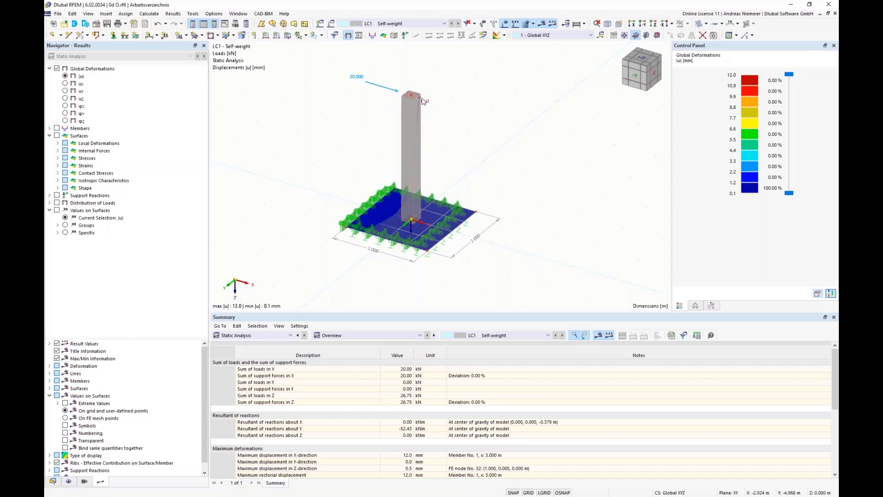
Switch the model display to wireframe so the column's deformed line can be inspected.
click(705, 24)
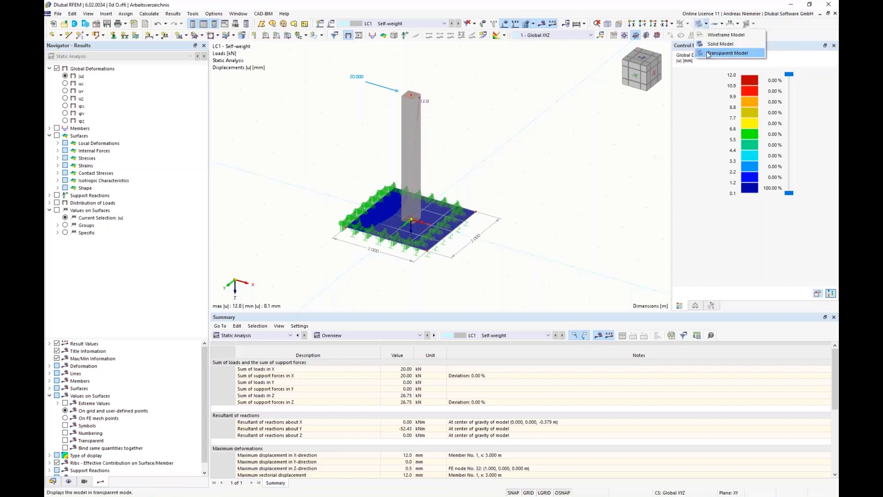
click(720, 31)
ctrl+middle_drag(392, 273, 357, 272)
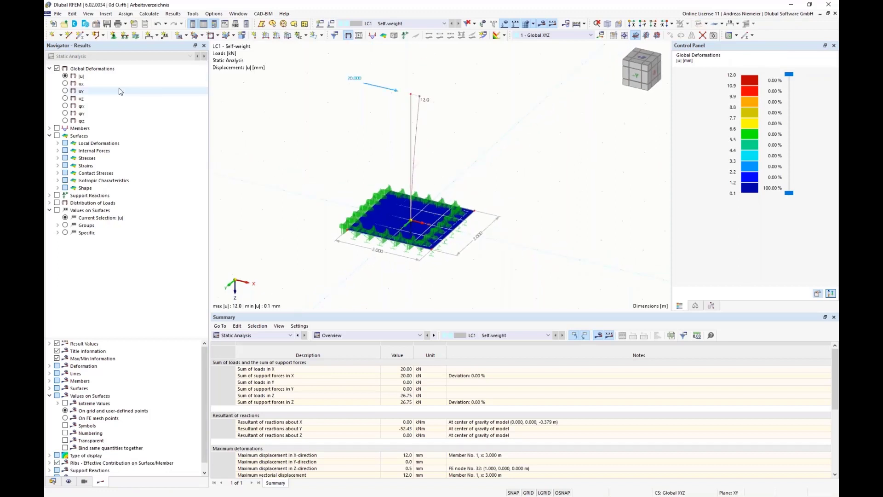
Display the column's shear force Vz, followed by its bending moment My.
click(49, 129)
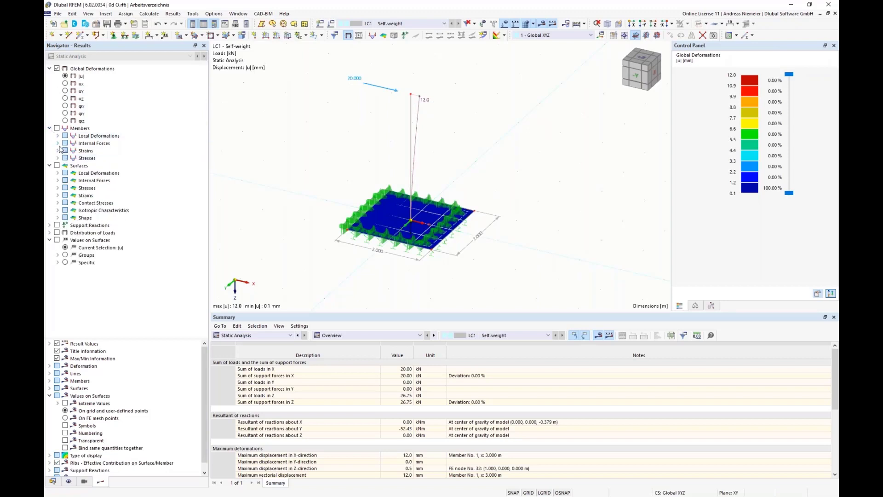
click(58, 143)
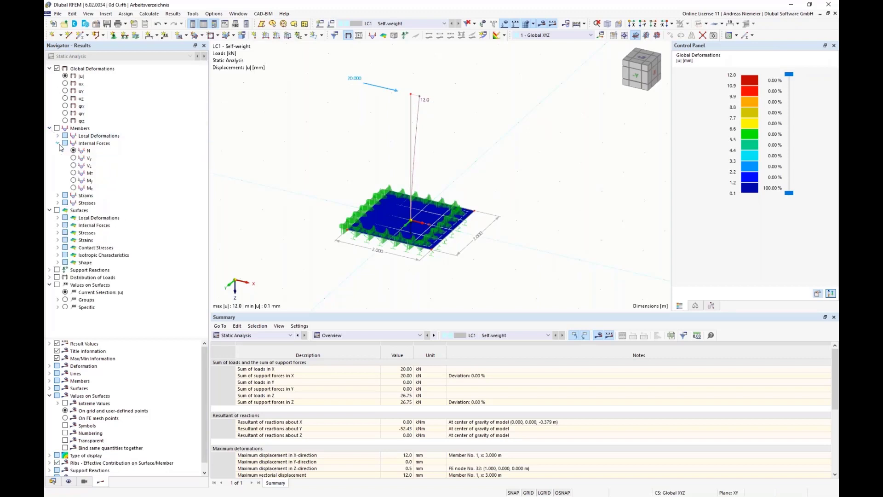
click(74, 166)
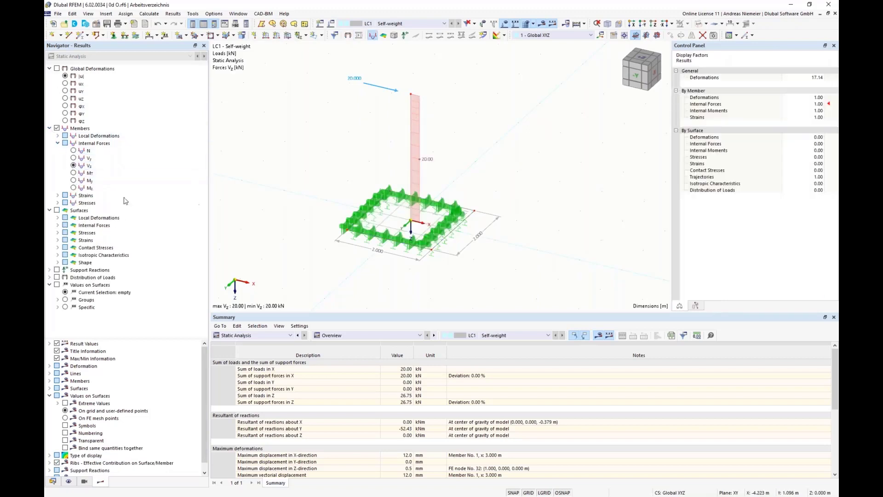
click(74, 181)
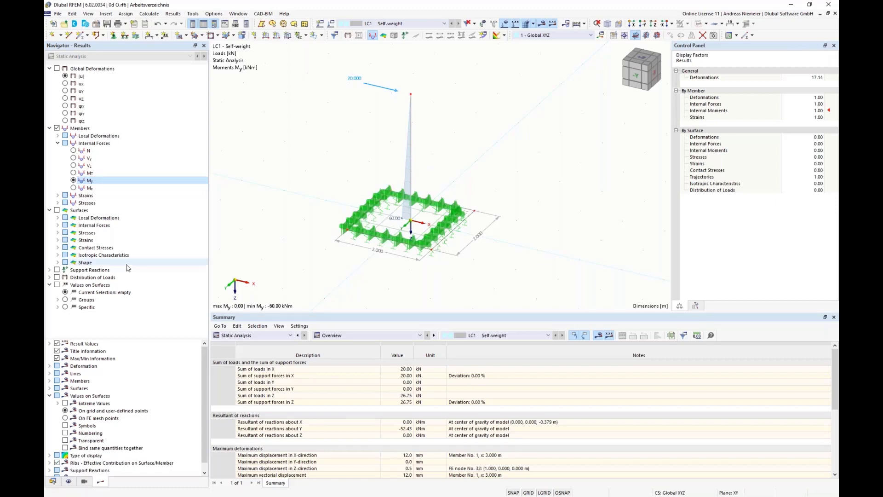
Display the base plate's bending moment mx from the basic internal forces of surfaces.
click(57, 225)
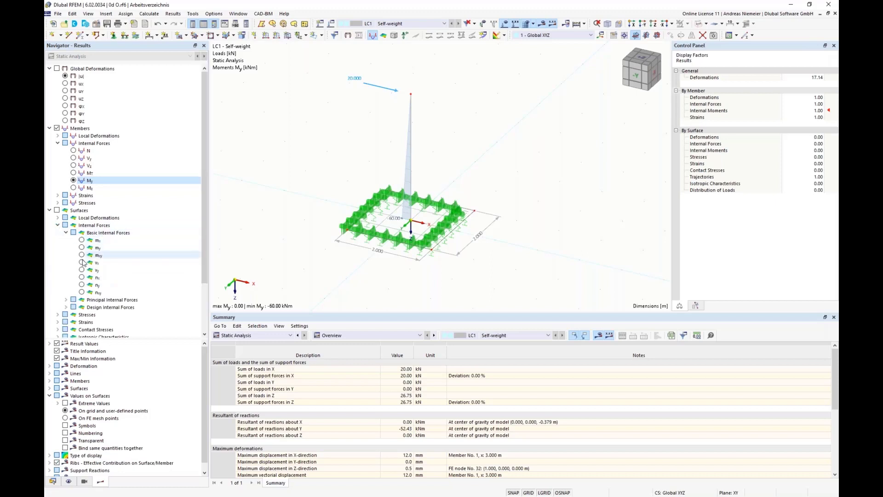
click(81, 240)
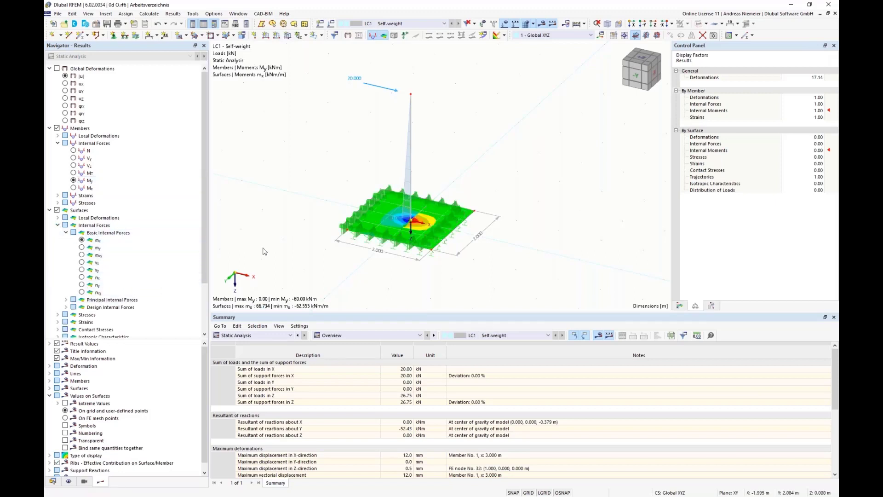
scroll(69, 225, down, 3)
click(57, 166)
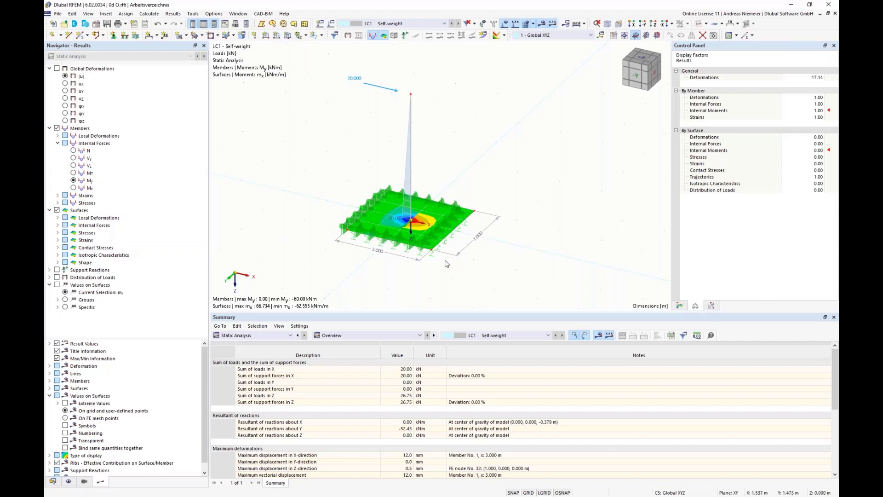
Display the contact stresses σz on the base plate surface.
click(58, 247)
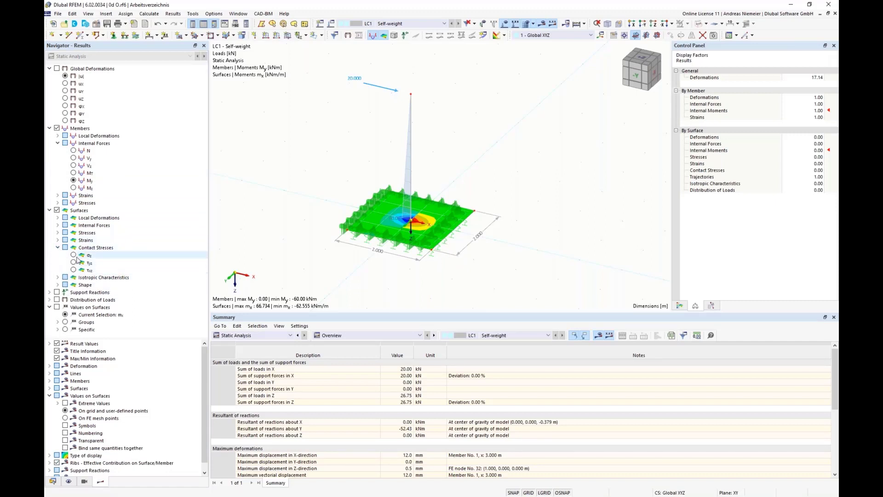
click(73, 254)
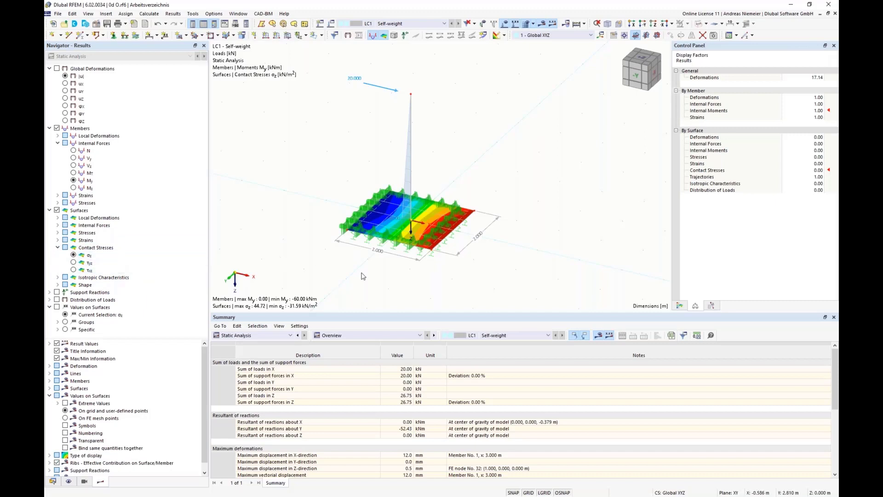
middle_drag(479, 265, 476, 239)
scroll(476, 239, down, 2)
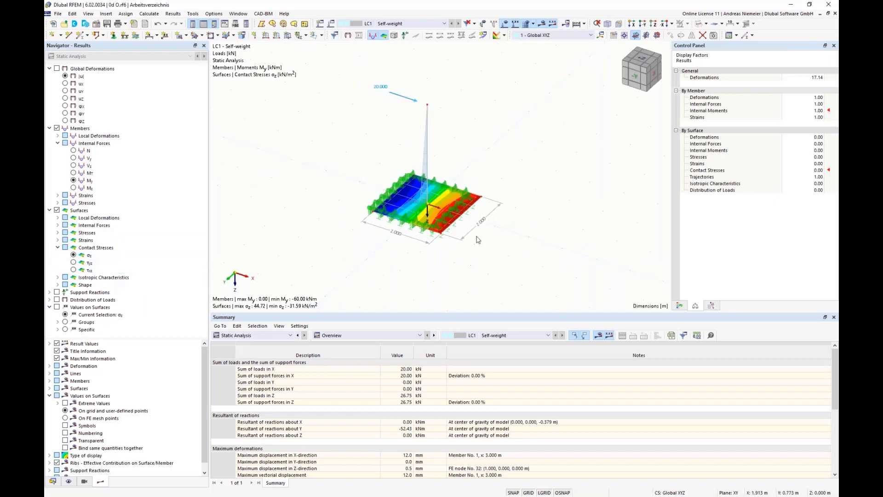
Hide the types for surfaces in the model display and show the colour scale for the contact stresses.
click(68, 481)
scroll(140, 183, up, 11)
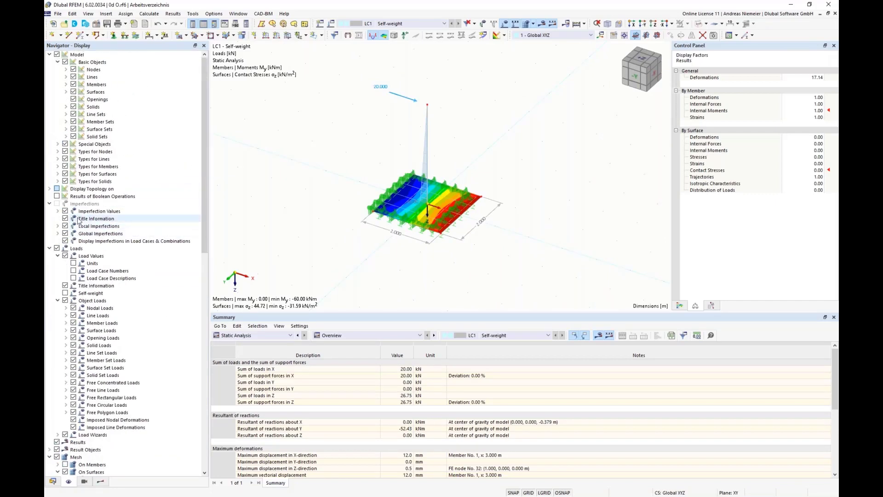
click(65, 173)
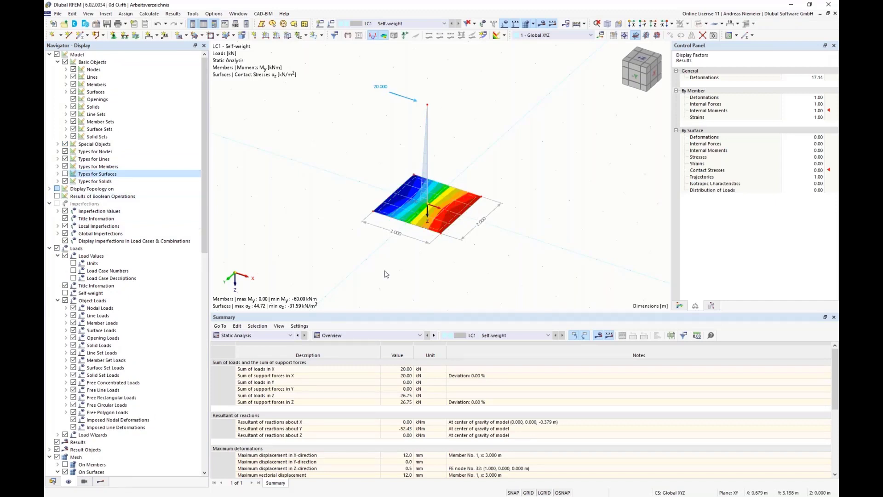
scroll(372, 230, up, 2)
scroll(528, 217, up, 1)
middle_drag(527, 217, 514, 228)
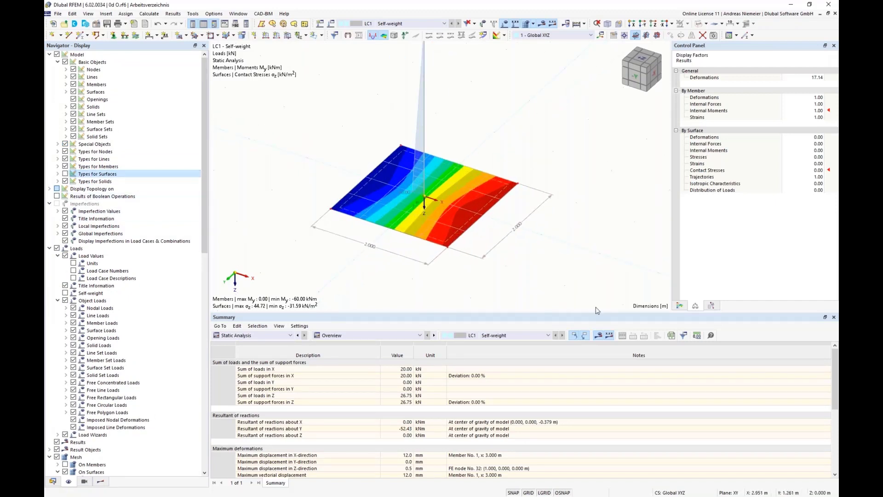
click(680, 306)
scroll(427, 211, down, 2)
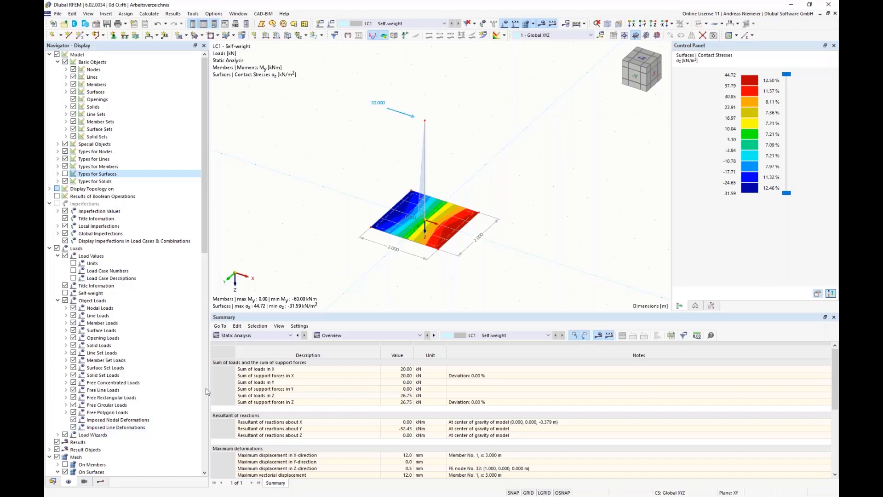
Open the structure's Surface Supports table among the types for surfaces.
click(258, 335)
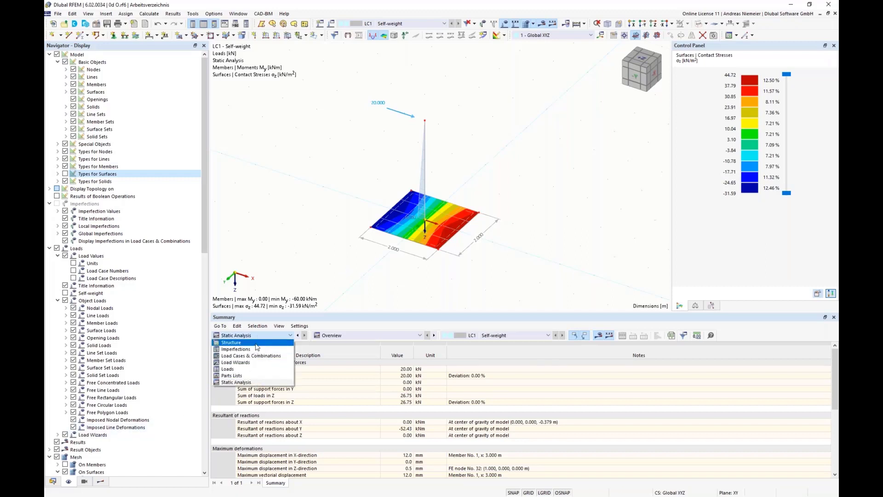
click(256, 343)
click(368, 335)
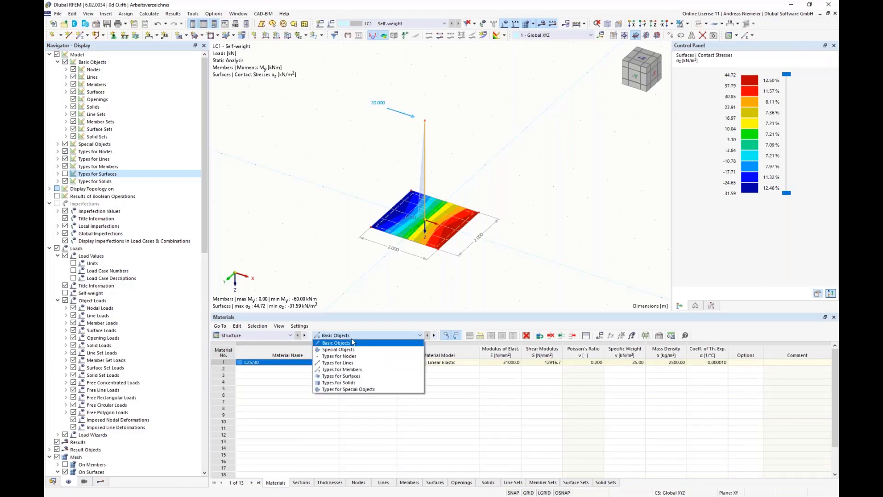
click(356, 376)
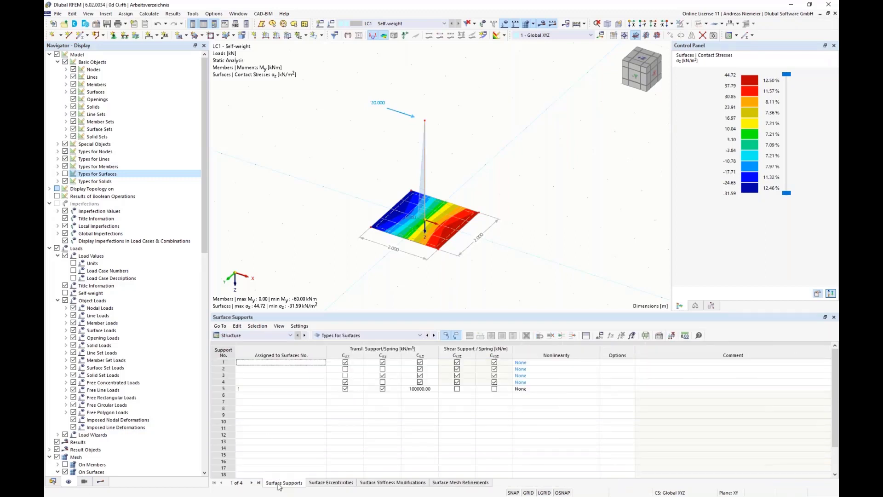
Delete the unassigned surface supports 1 to 4 and the empty rows above the support assigned to surface 1.
drag(223, 362, 223, 382)
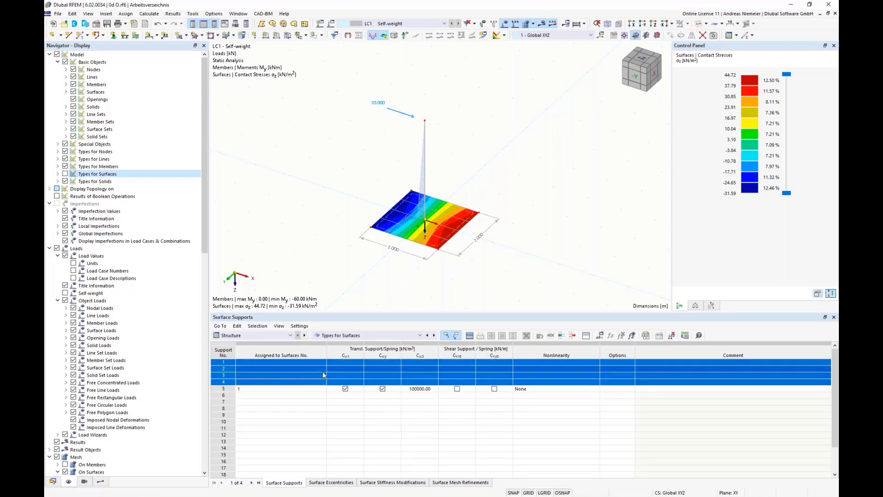
click(527, 336)
click(572, 336)
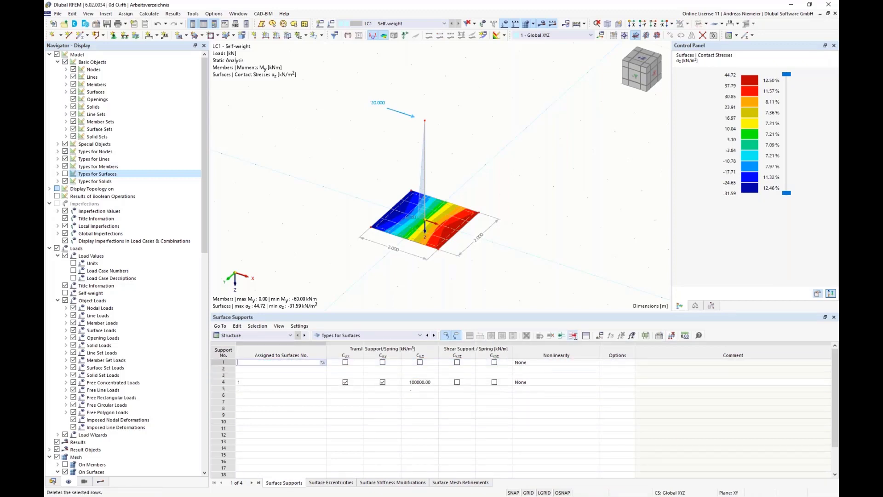
click(573, 336)
click(572, 335)
click(572, 335)
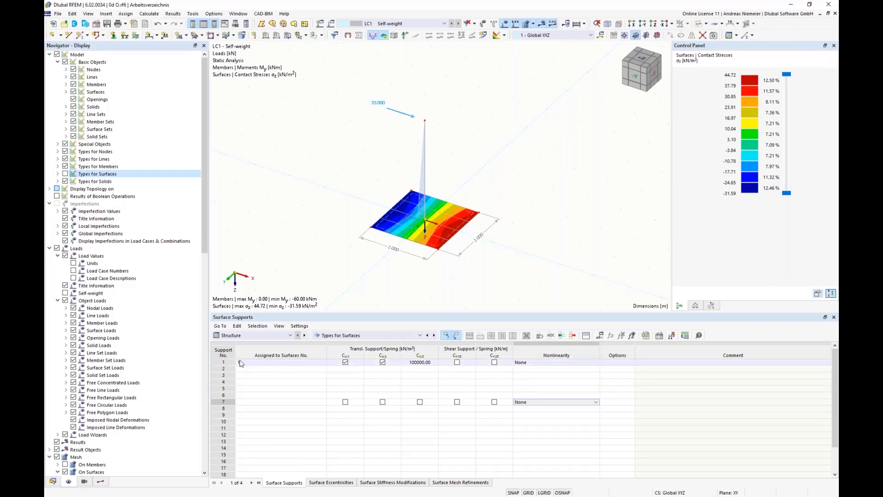
Set the nonlinearity of the base plate's surface support to "Failure if negative contact stress σz".
click(425, 361)
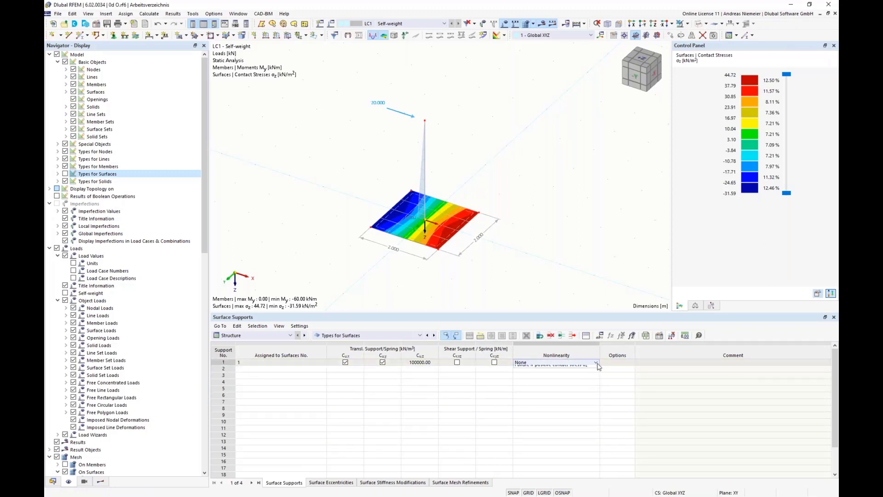
click(597, 364)
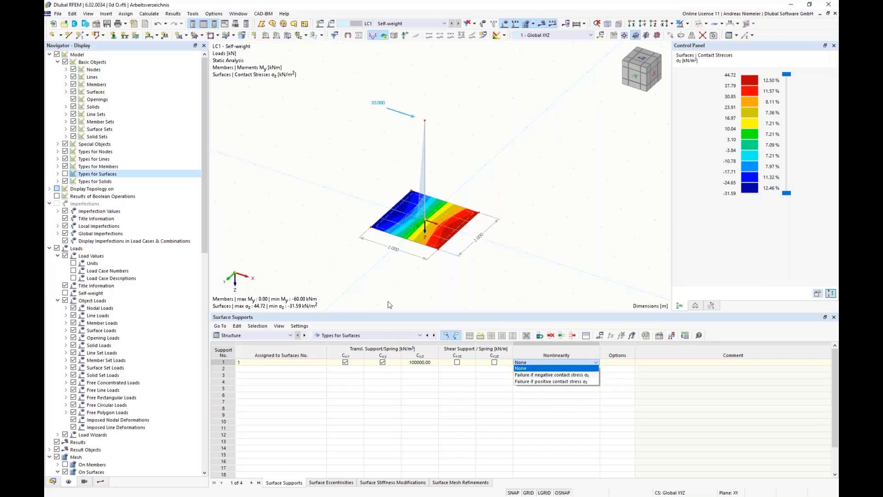
click(565, 375)
click(563, 361)
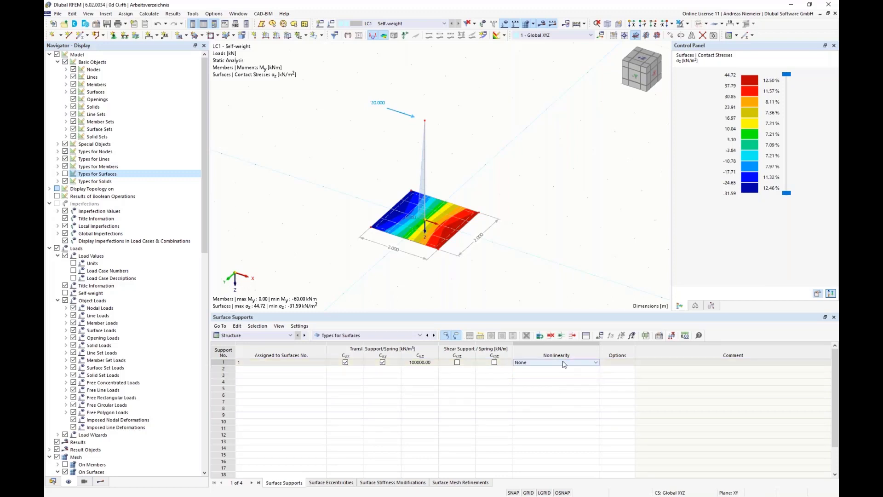
click(565, 364)
click(540, 376)
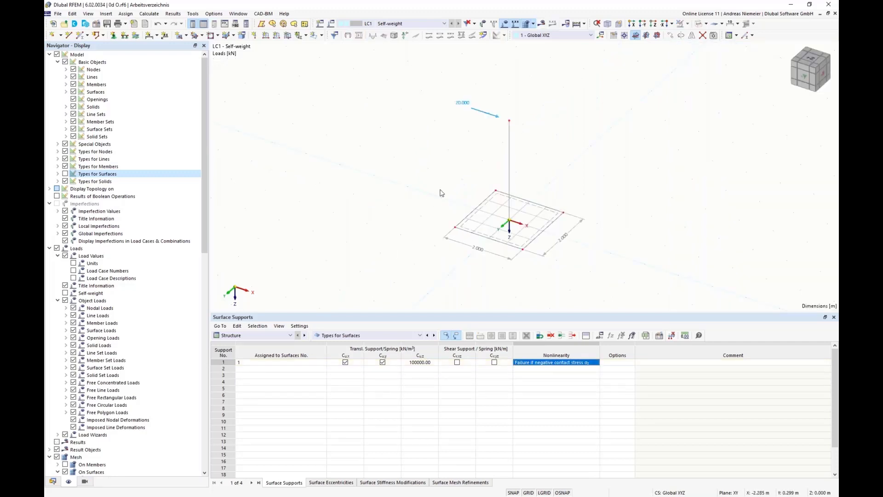
Calculate the results of load case LC1 with the nonlinear surface support.
click(542, 24)
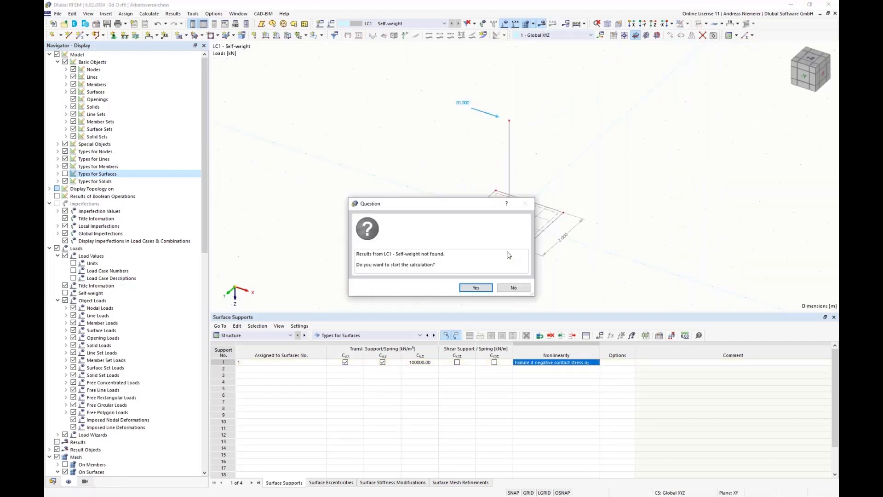
click(476, 287)
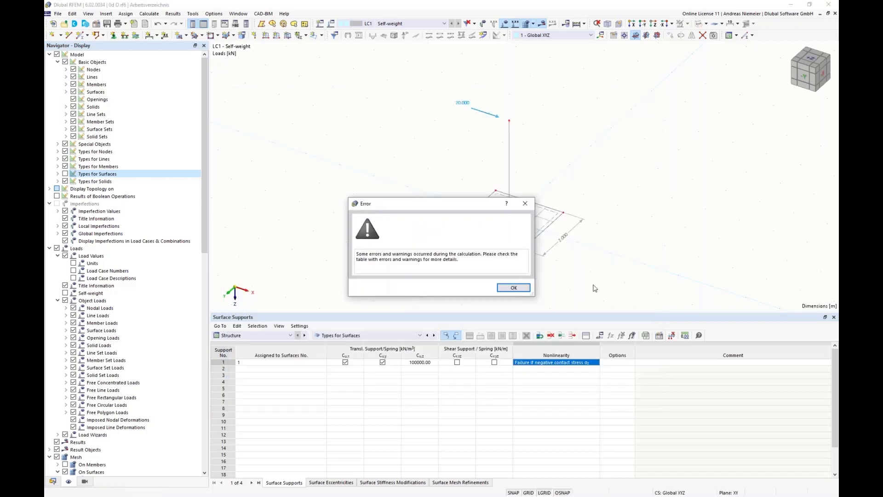
click(506, 288)
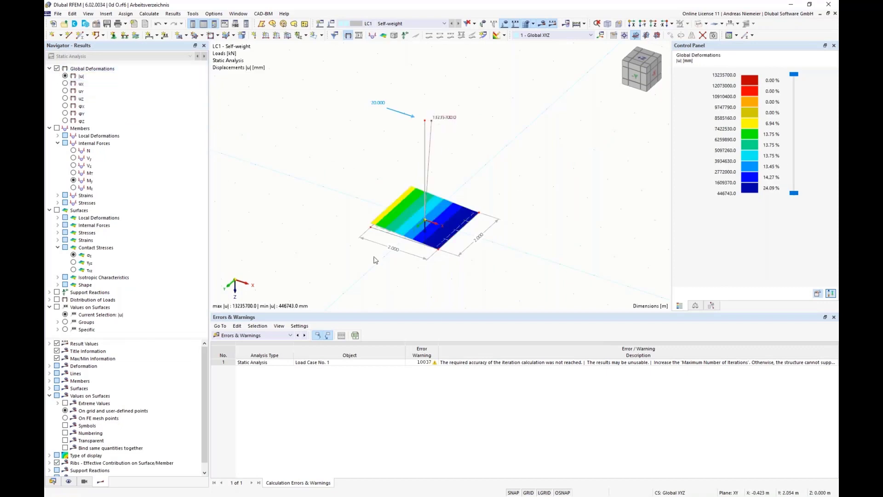
Examine the global deformation of the column and base plate in the -Y side view.
click(637, 82)
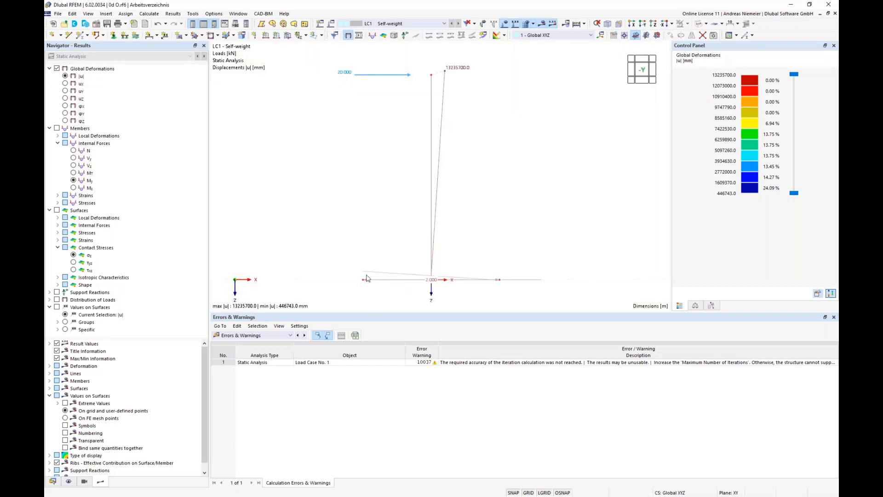
scroll(367, 287, up, 2)
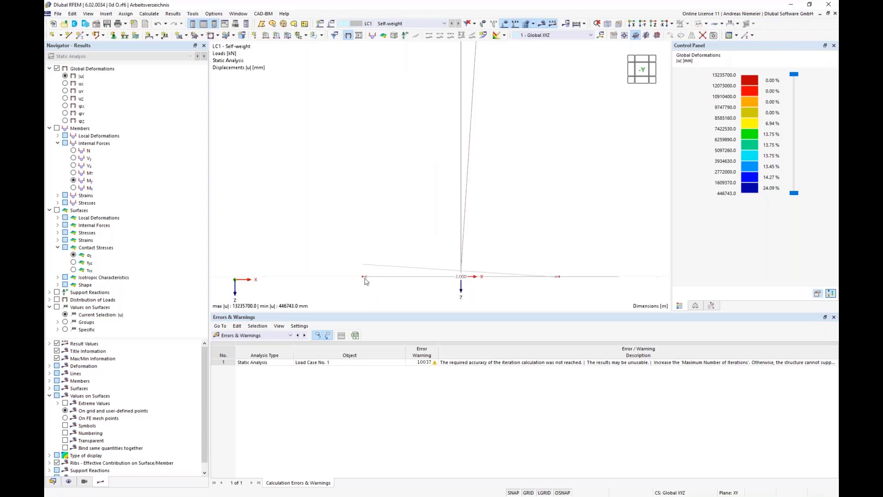
scroll(367, 287, down, 1)
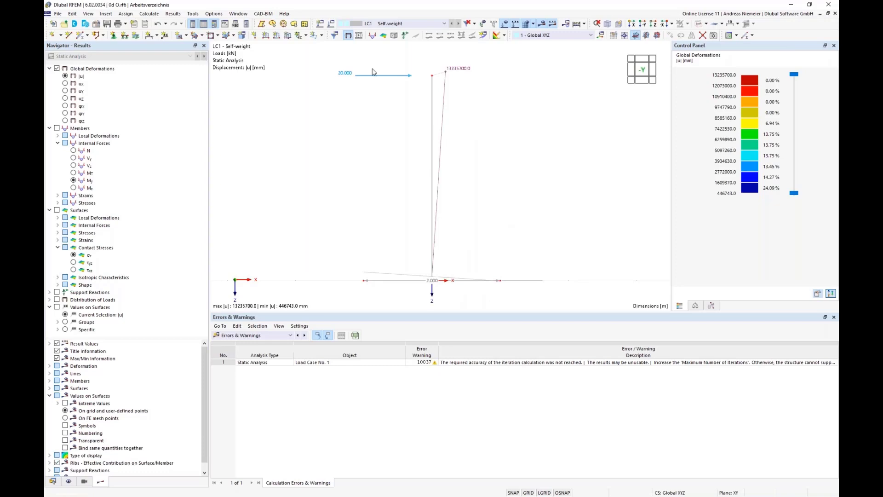
Display only the column's bending moment My and show the model in the -Y side view.
click(74, 180)
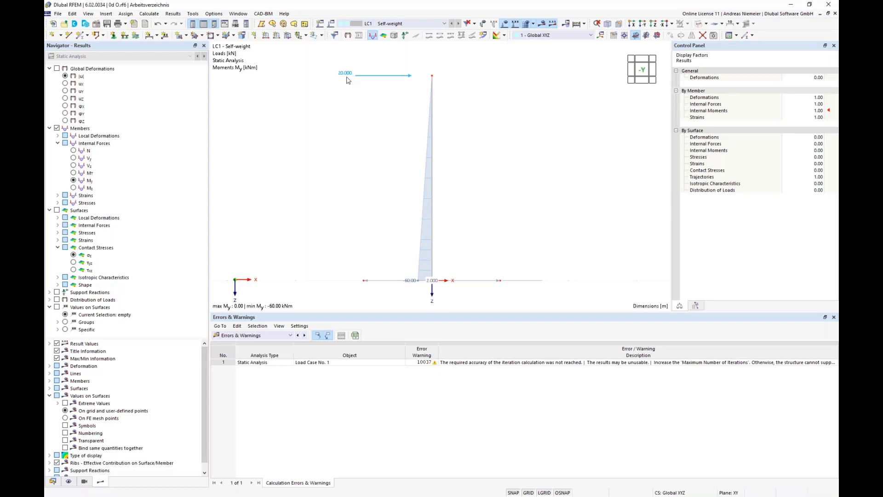
ctrl+middle_drag(534, 201, 548, 140)
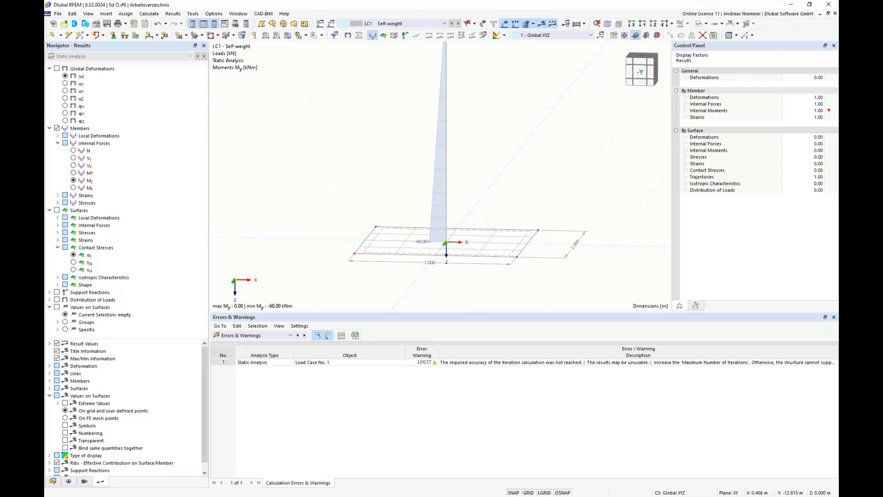
ctrl+middle_drag(604, 147, 602, 152)
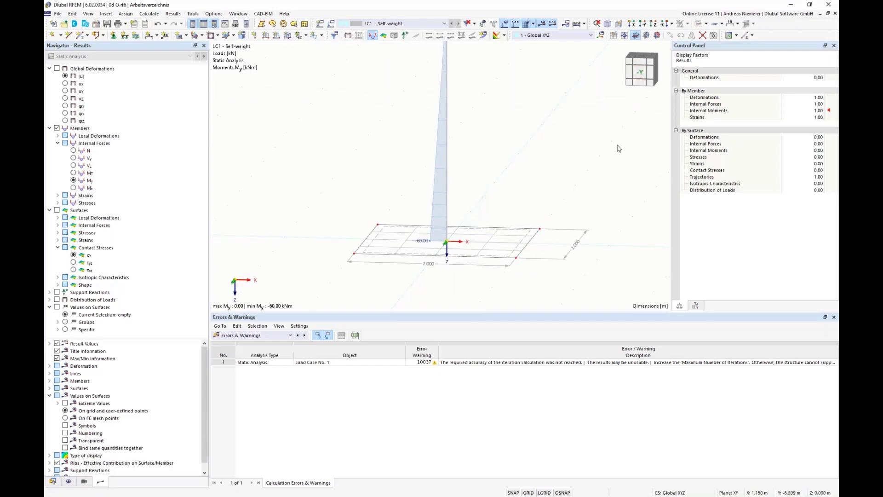
click(643, 74)
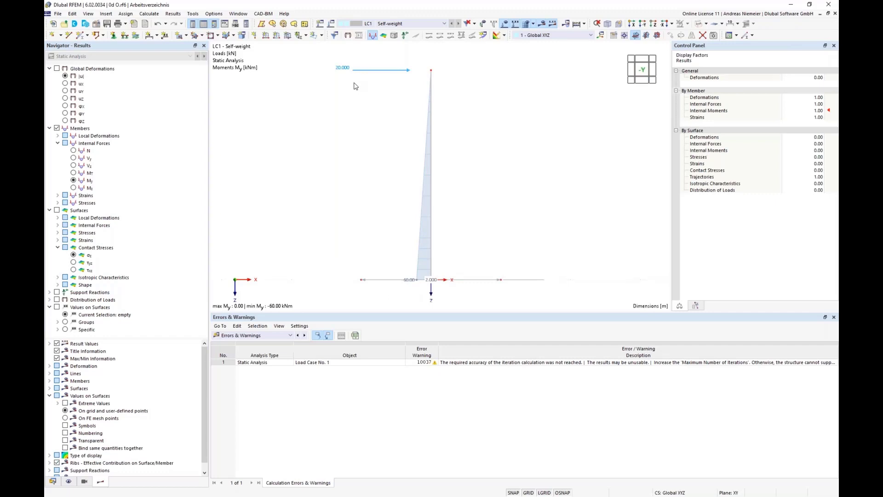
Capture a screenshot of the column with its horizontal load and My diagram.
key(Print)
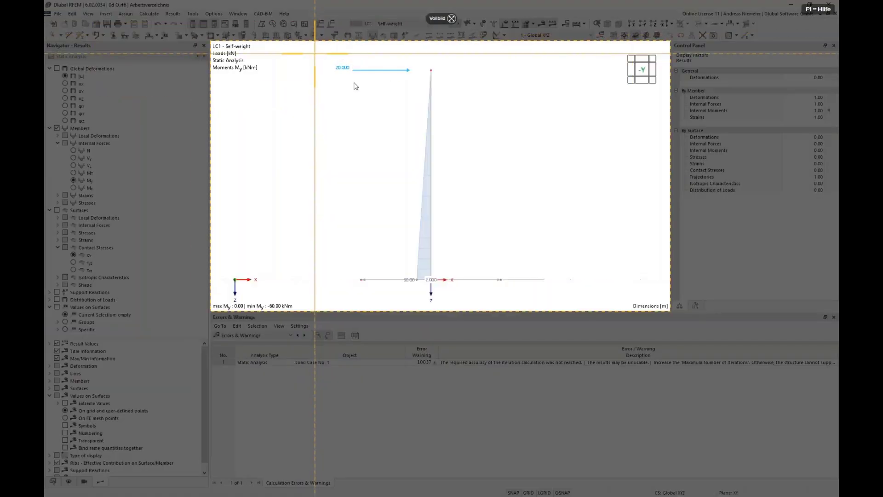
drag(315, 54, 548, 307)
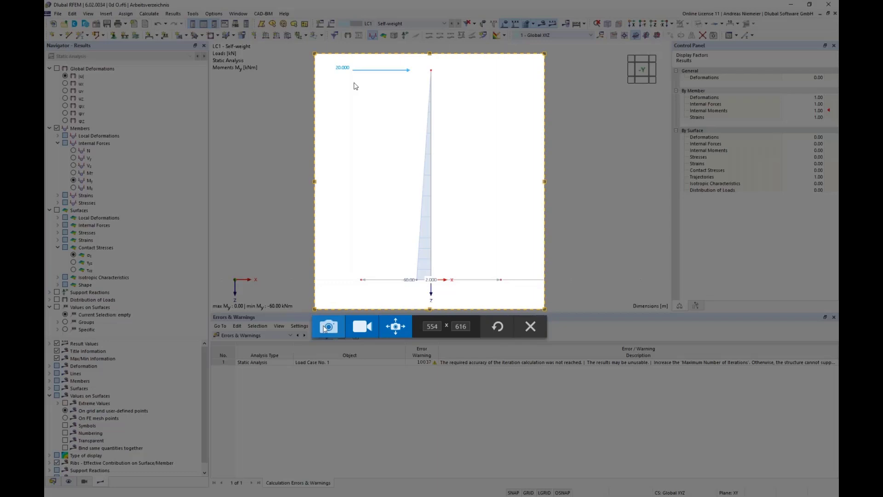
click(326, 327)
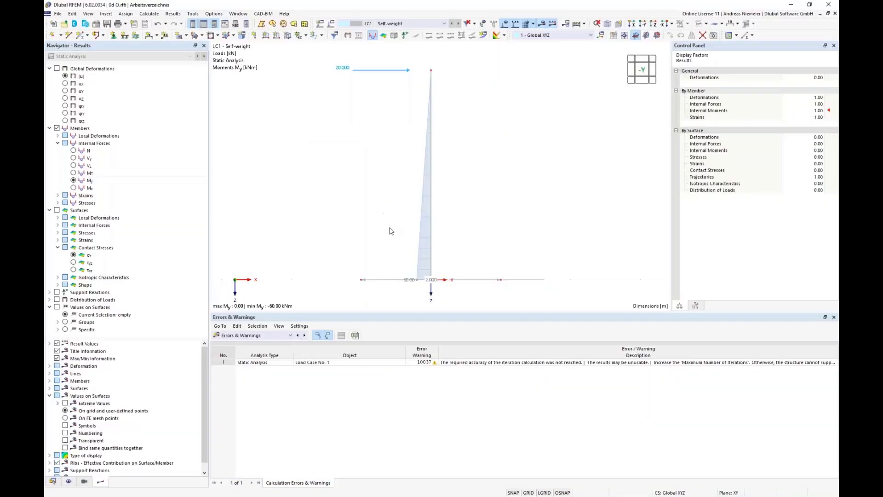
Show the static analysis summary in the results table.
click(264, 335)
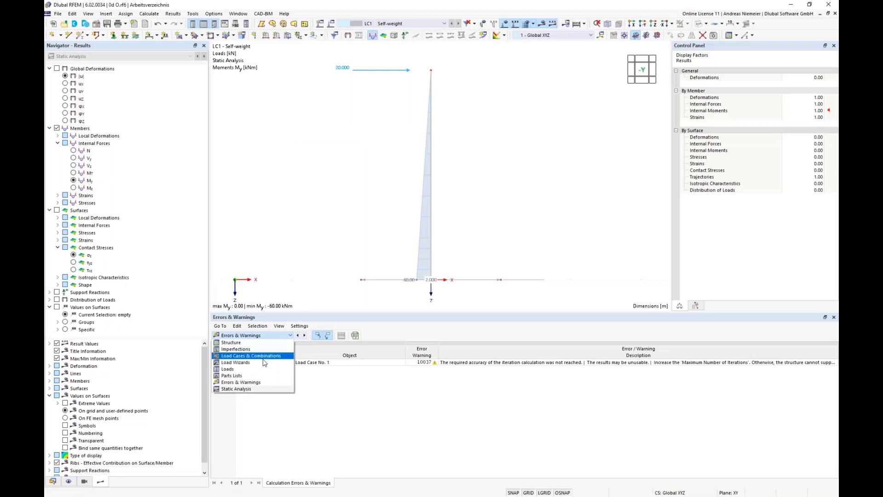
click(261, 389)
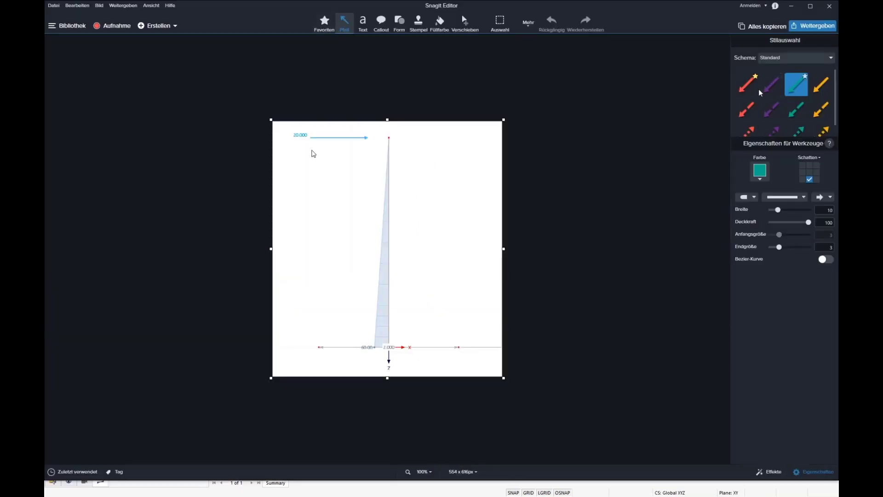
Switch to Snagit Editor and draw a purple downward arrow below the column base plus opposing red arrows along the column and above the plate's right edge.
click(771, 84)
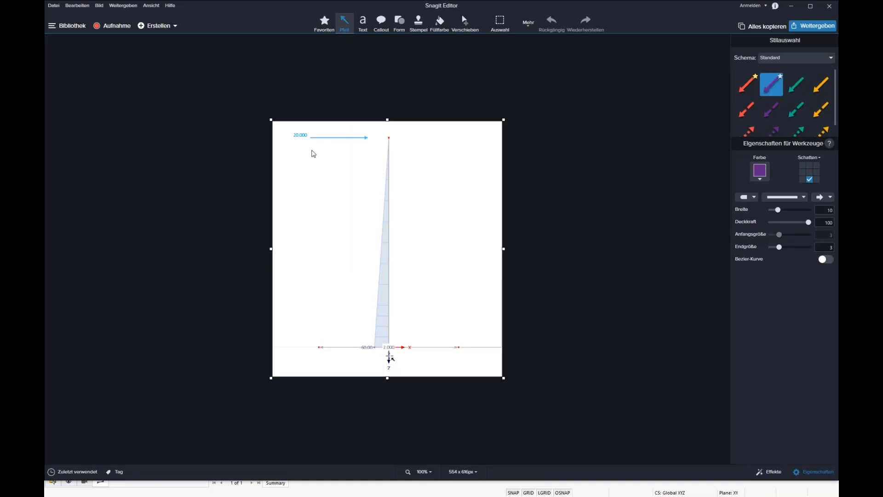
drag(388, 345, 389, 424)
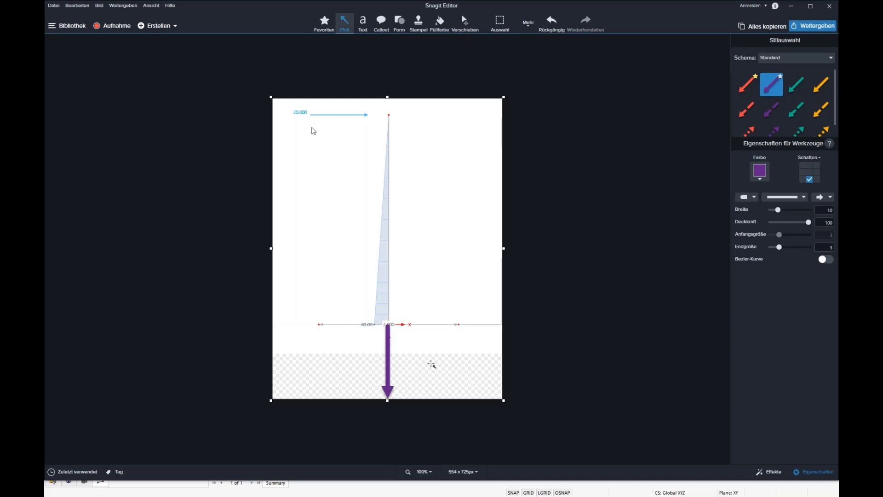
click(747, 90)
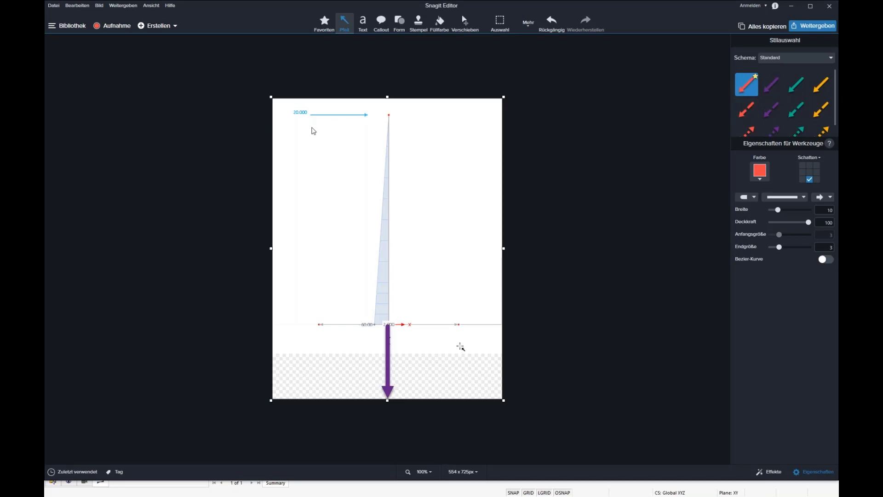
drag(458, 279, 458, 323)
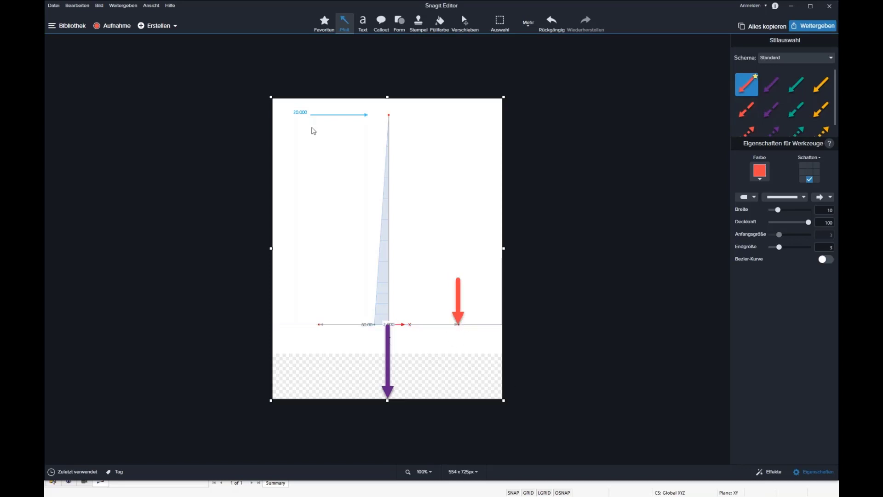
drag(387, 319, 388, 278)
mouse_move(460, 309)
mouse_down()
mouse_move(460, 370)
mouse_move(469, 300)
mouse_move(459, 376)
mouse_move(462, 303)
mouse_move(462, 315)
mouse_up()
drag(389, 295, 389, 294)
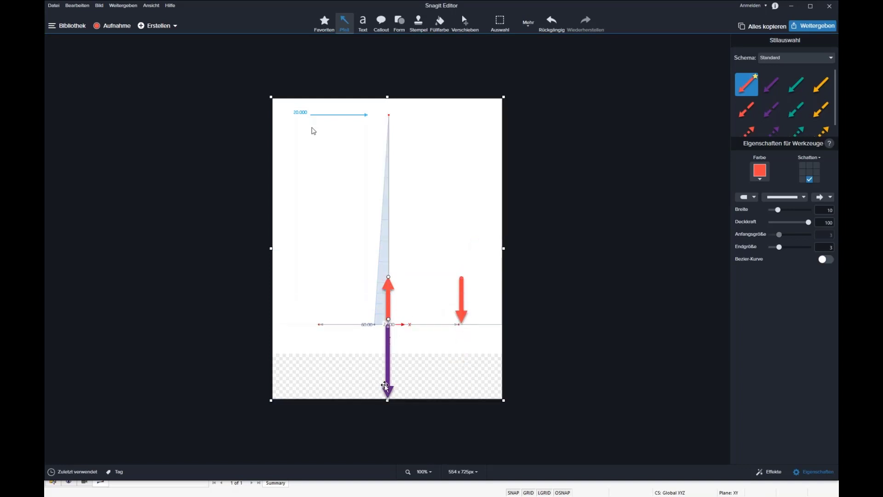
drag(384, 378, 384, 376)
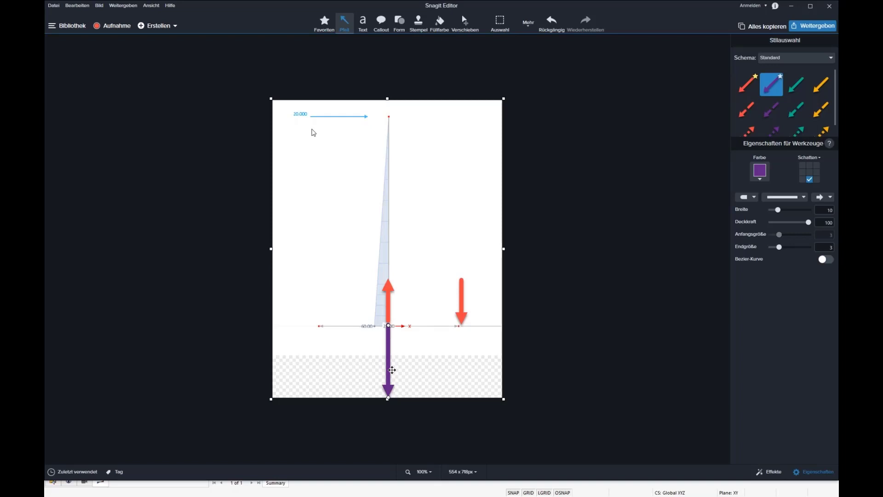
Lengthen both red arrows upward by about the same amount.
click(390, 288)
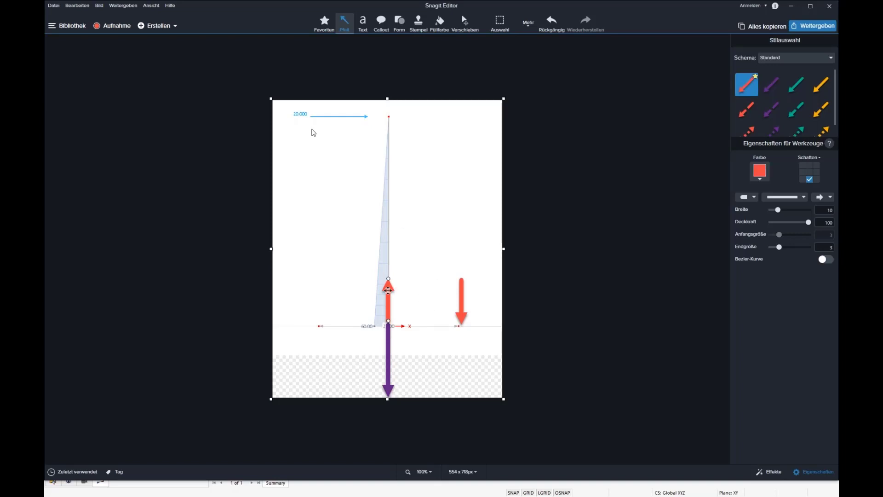
drag(389, 279, 389, 246)
click(461, 282)
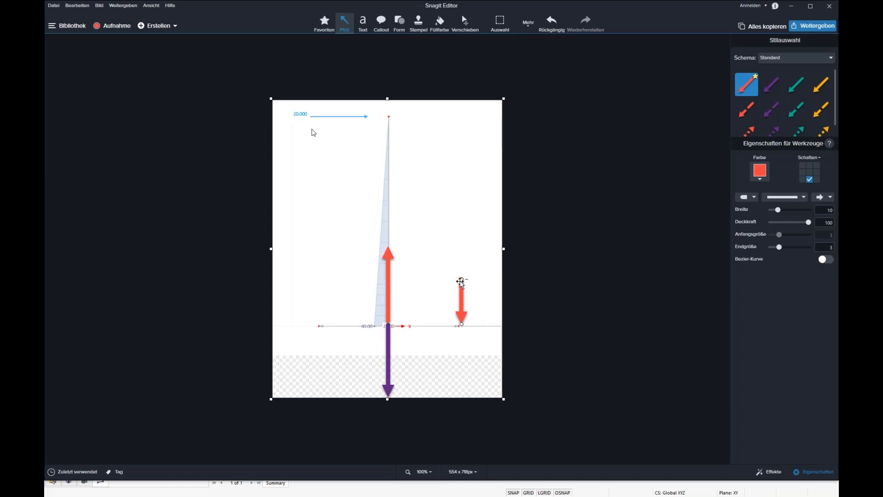
drag(461, 281, 461, 249)
Draw a horizontal green double-headed arrow spanning the gap between the two red arrows.
click(796, 84)
drag(404, 288, 461, 289)
drag(405, 289, 395, 289)
click(747, 197)
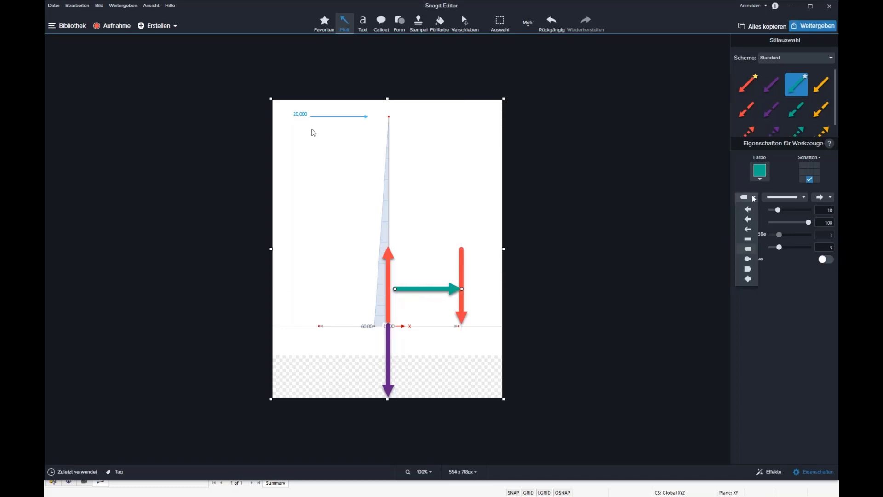
click(749, 219)
drag(396, 289, 391, 288)
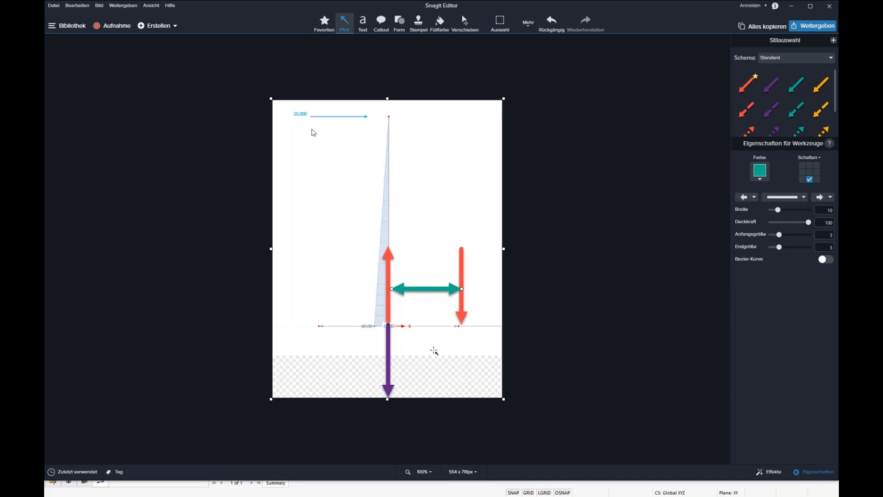
Shift the green double-headed arrow slightly upward, widen the canvas to 944 x 718 px and fill its transparent area white.
mouse_move(416, 286)
mouse_down()
mouse_move(423, 336)
mouse_move(425, 290)
mouse_up()
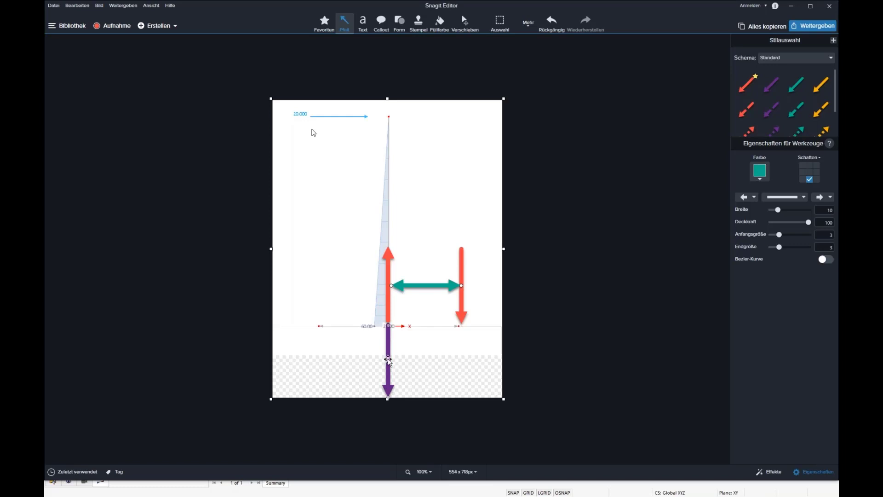
drag(502, 249, 683, 260)
click(443, 24)
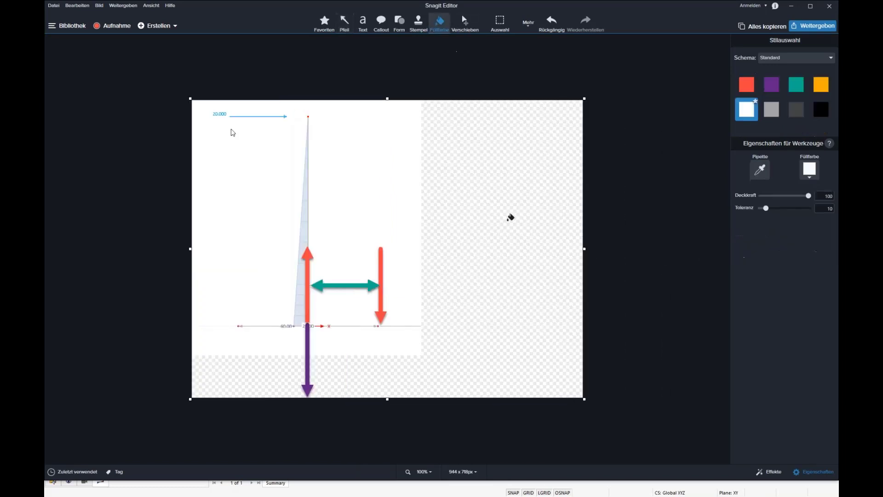
click(509, 220)
Start a text box in the blank area beside the arrows and nudge the green arrow to meet the column.
click(363, 22)
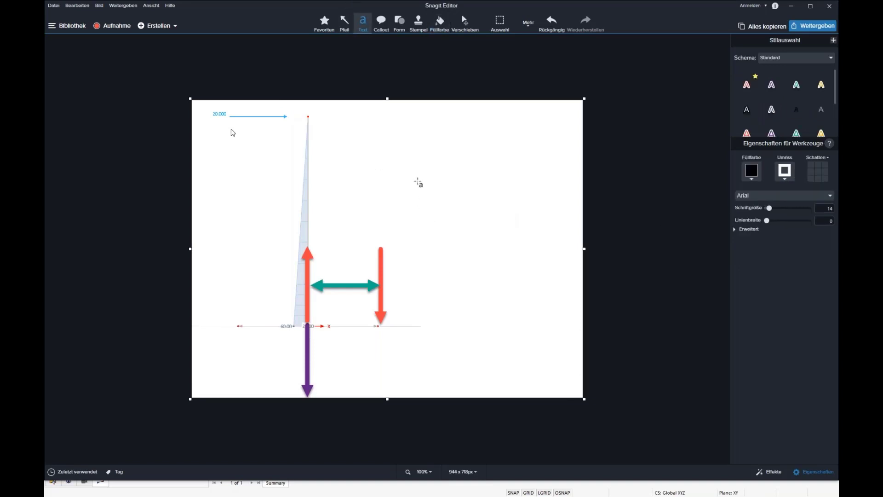
drag(417, 181, 541, 266)
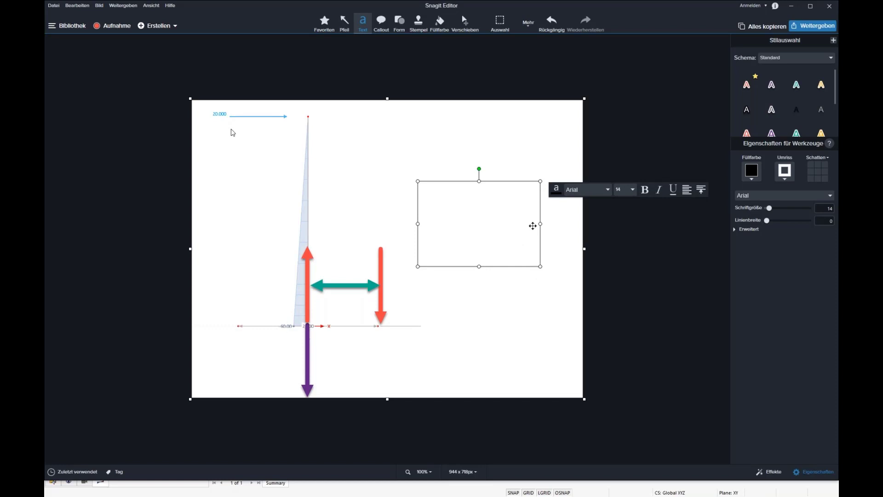
drag(340, 286, 340, 287)
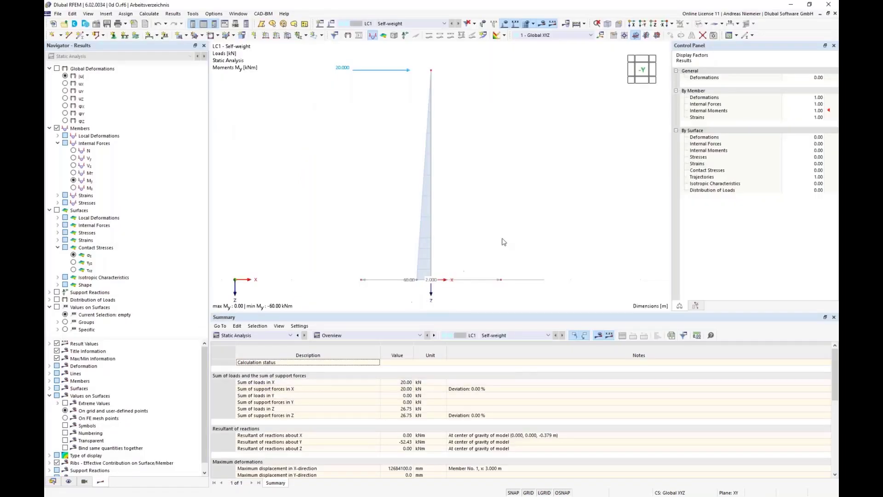
Switch to RFEM and show the complete base plate in plan view along the Z-axis.
scroll(523, 219, up, 2)
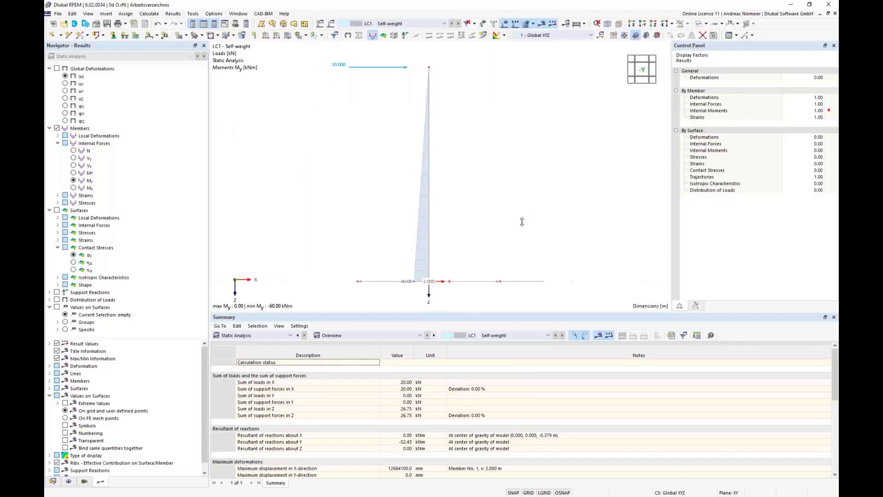
ctrl+middle_drag(518, 200, 503, 240)
scroll(501, 218, up, 3)
middle_drag(500, 206, 520, 125)
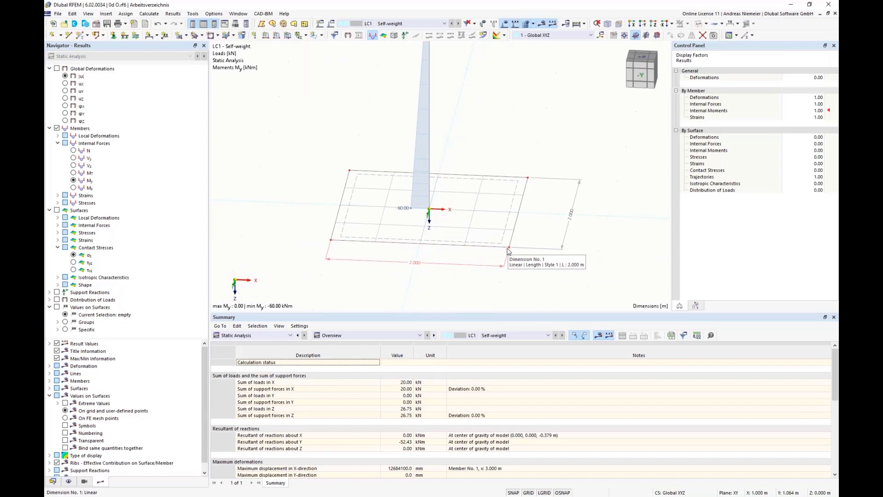
click(654, 24)
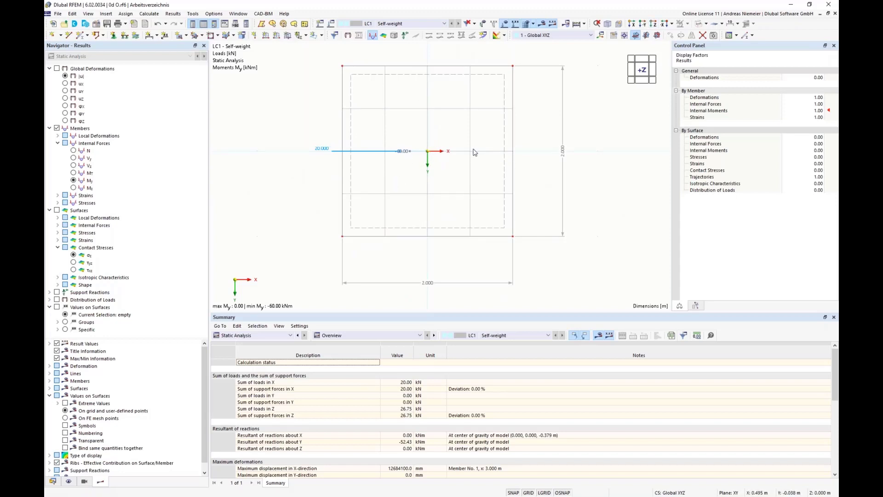
scroll(469, 150, up, 2)
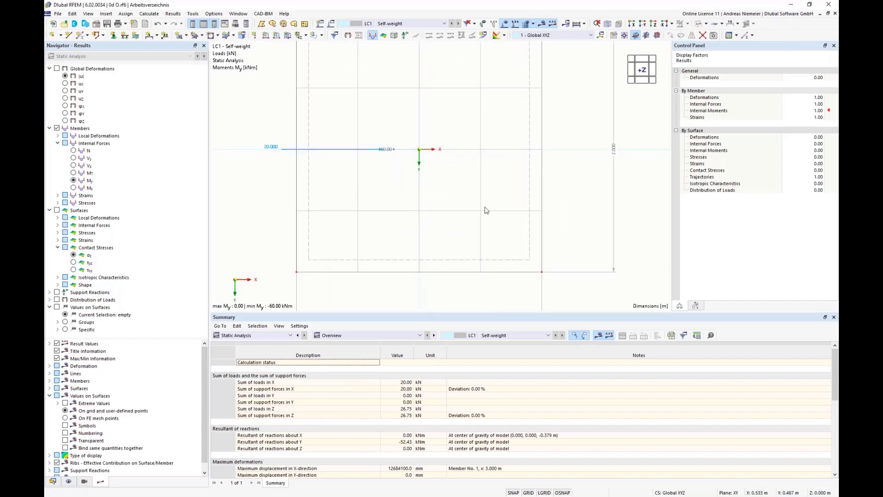
scroll(396, 207, down, 1)
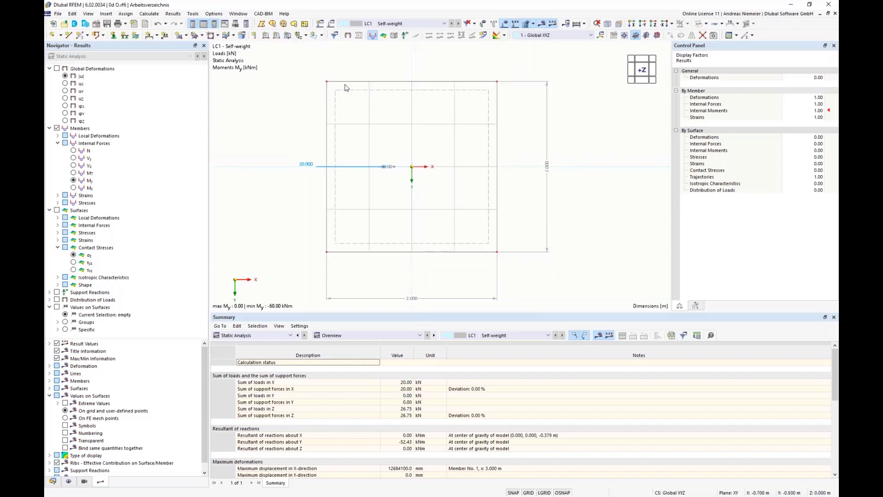
Capture the plate's plan view and paste it into the recent column sketch in Snagit Editor.
key(Print)
drag(316, 72, 511, 262)
click(312, 280)
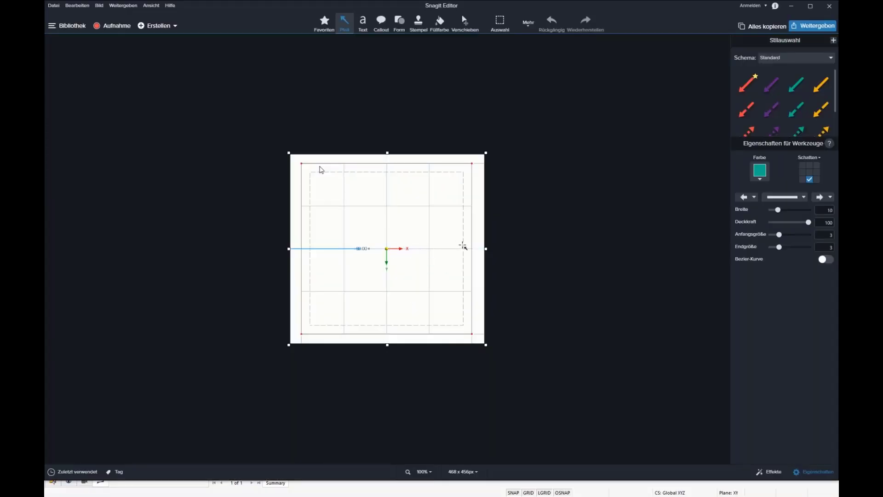
drag(464, 232, 462, 236)
key(Delete)
click(76, 471)
click(148, 447)
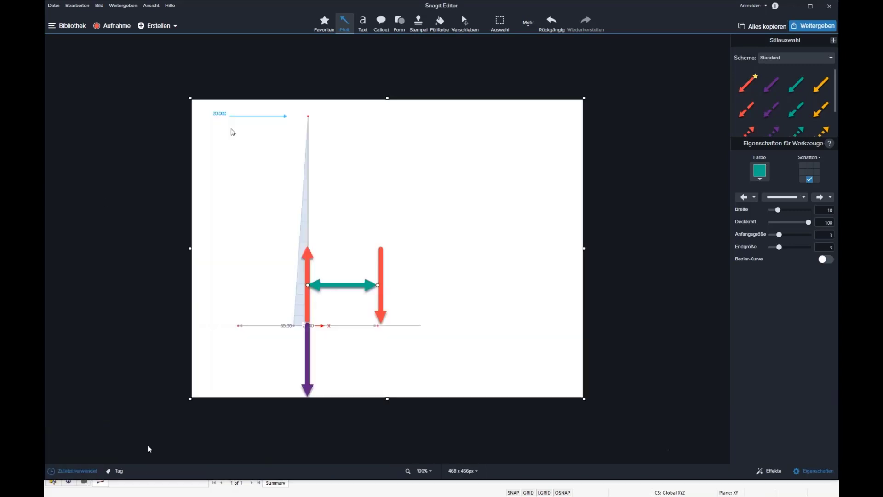
key(ctrl+v)
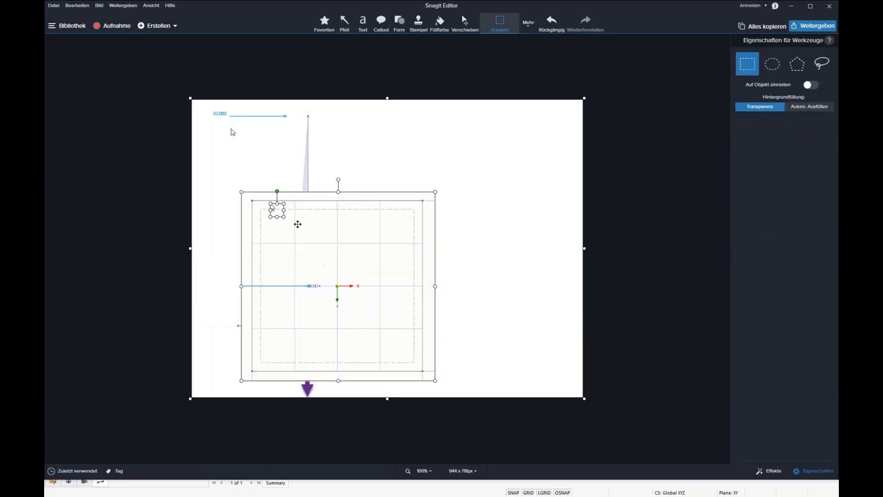
Scale the pasted plan view to the plate width, centre it below the column and fill the transparent canvas white.
drag(296, 222, 288, 354)
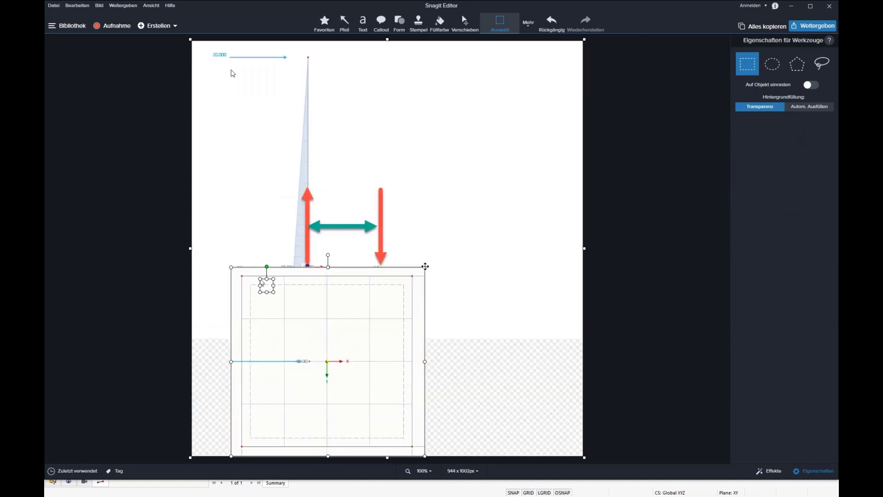
click(434, 277)
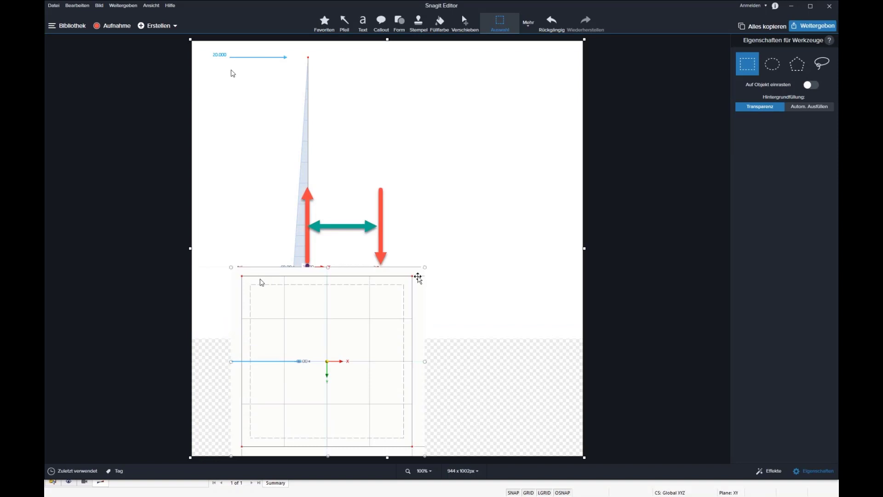
drag(425, 269, 387, 304)
drag(340, 337, 337, 381)
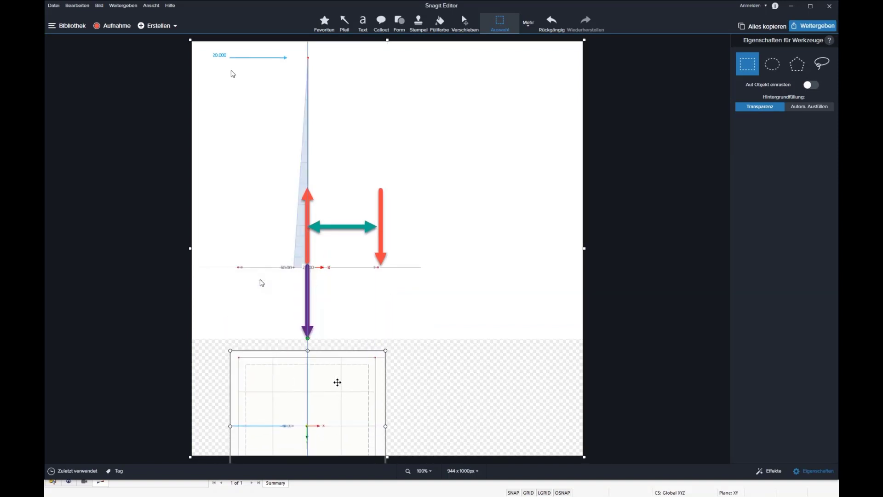
click(440, 23)
click(459, 342)
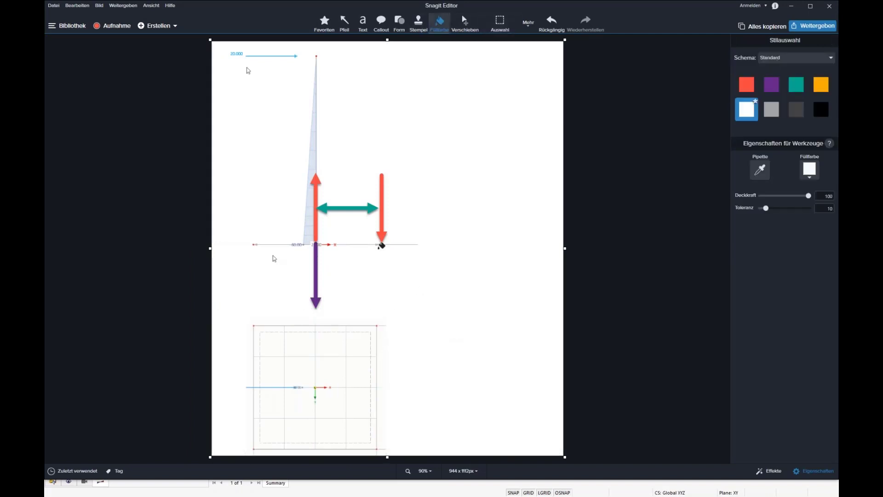
Copy the green double-headed arrow onto the plan view, spanning from the plate centre towards the dashed edge in X.
click(464, 24)
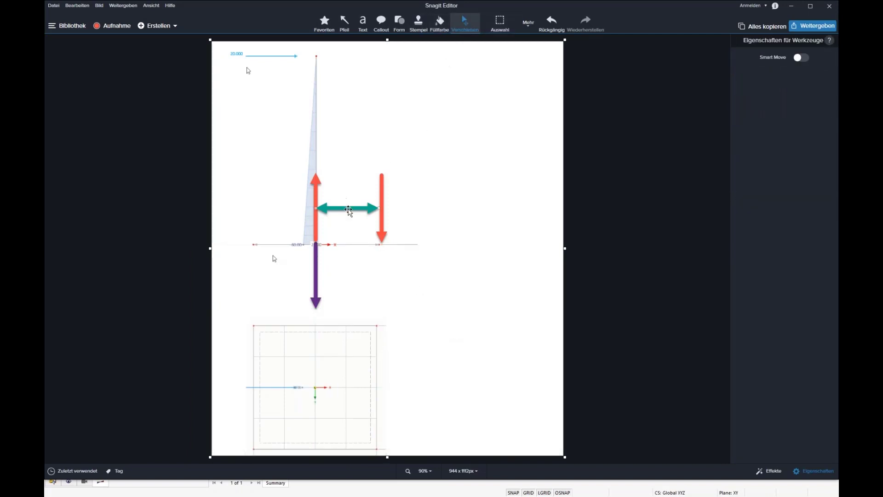
click(348, 208)
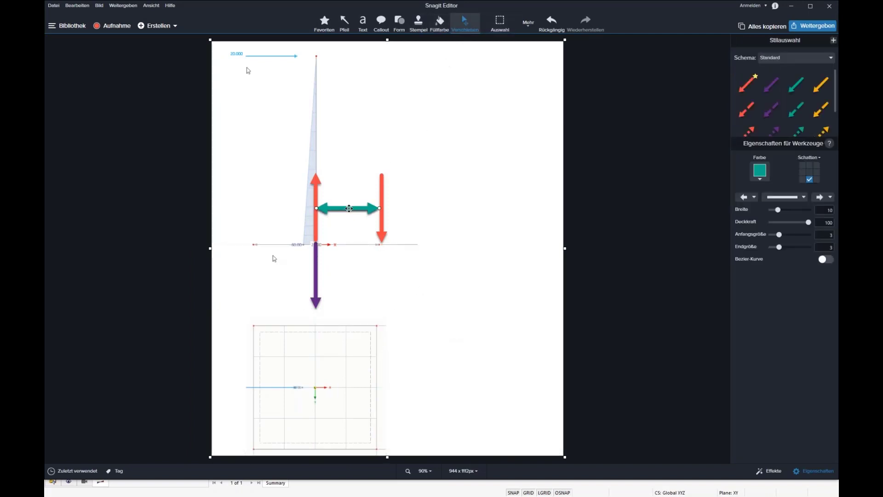
ctrl+drag(348, 208, 372, 387)
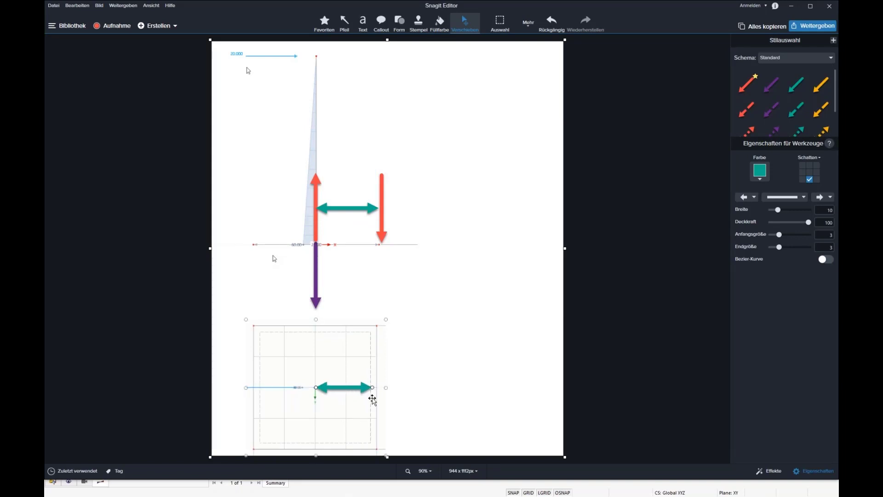
Add a text box beside the column reading "H = 0,5 m + 0,5 m (0,5 + 0,289) = 0,894 m" and widen it to fit.
click(361, 22)
click(425, 153)
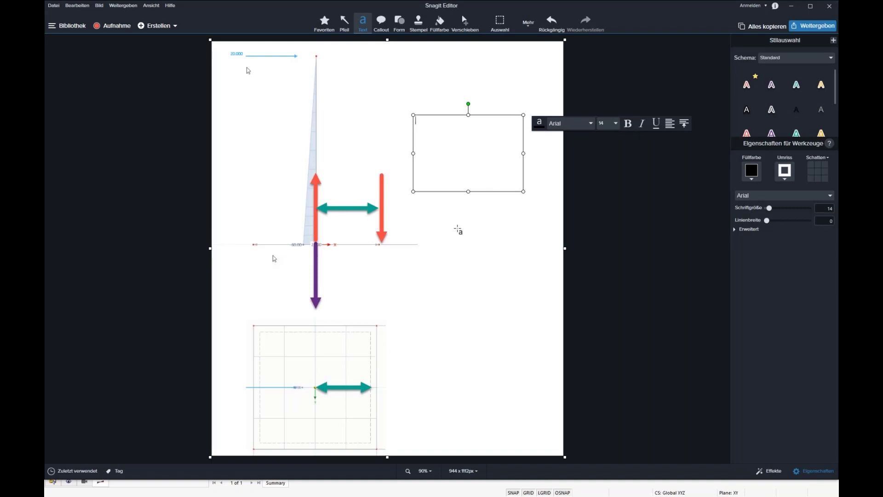
text(H)
text(0,5)
text(0,289)
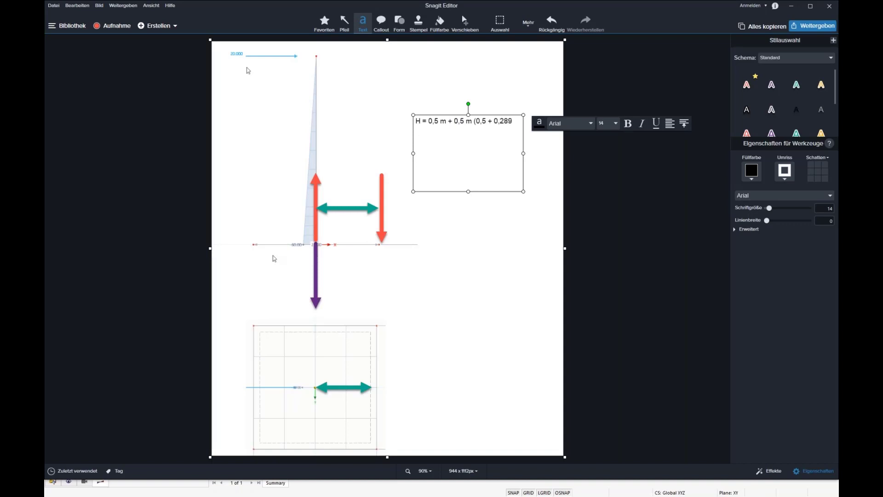
text())
text(= 0,894)
drag(524, 153, 556, 153)
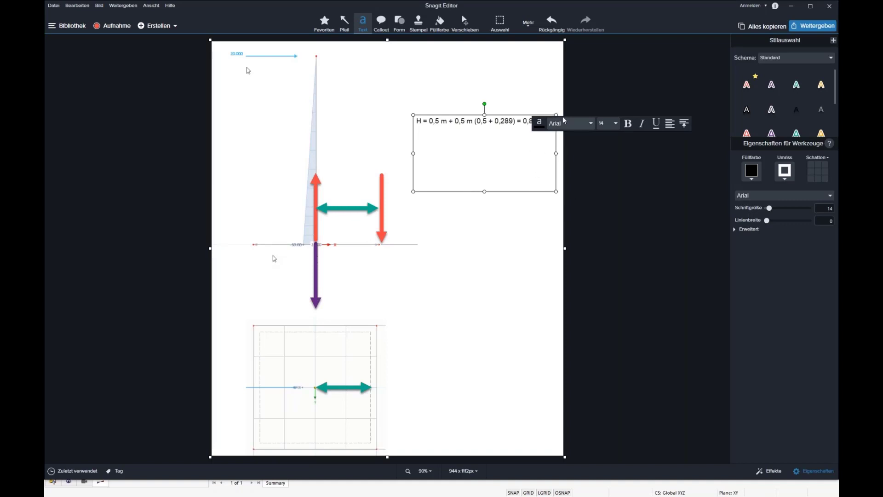
double_click(516, 120)
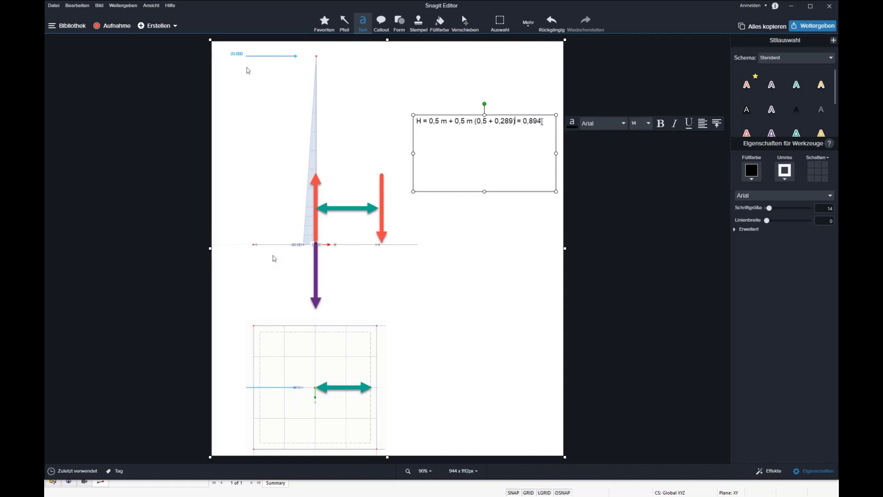
click(542, 122)
text(m)
Add the equation "M / V = H = 0,894 m = (F * 3m) / 26,75 kN" below the first line of the text box.
key(Return)
text(M / V = H = 0,894 m = ()
text(F *3 m) / )
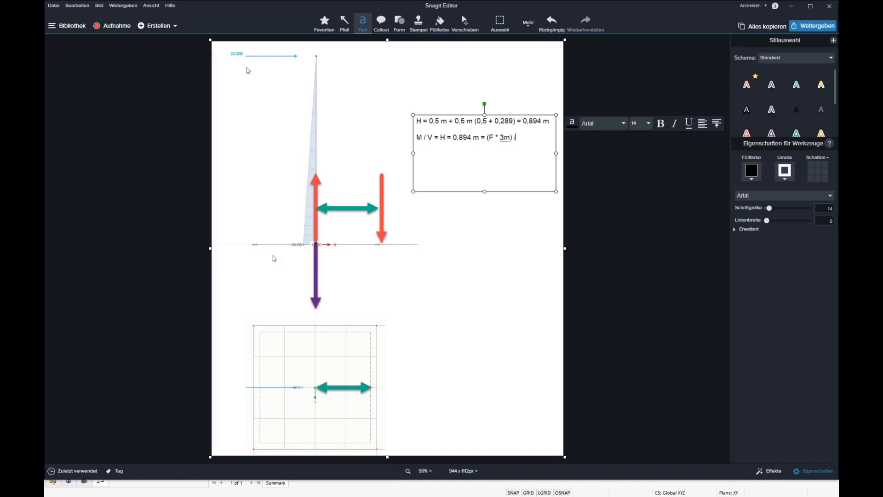
text(26)
text(,75)
text( kN)
Add the result "F = 7,97 kN" to the text box and switch back to RFEM.
text(F)
text( =)
text( 7,97)
text( kN)
key(Escape)
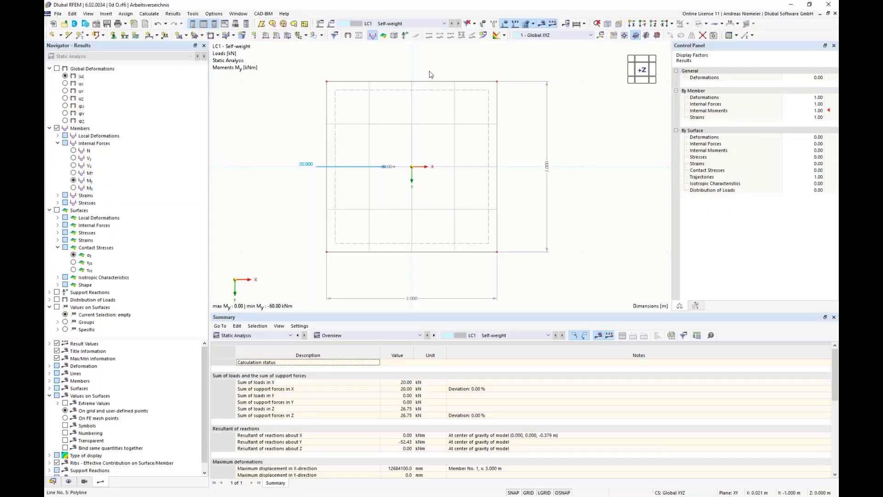
Set the X-force of the nodal load at the column head to 7.9 kN.
click(597, 24)
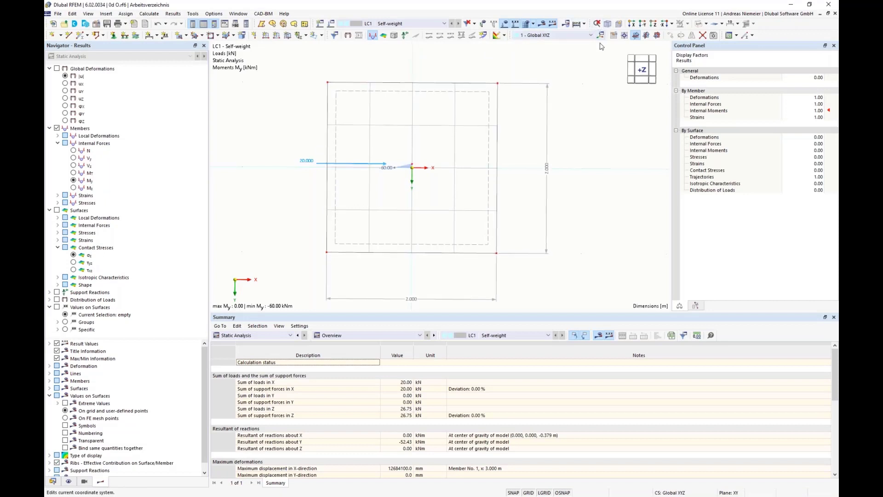
double_click(397, 75)
key(Tab)
text(7)
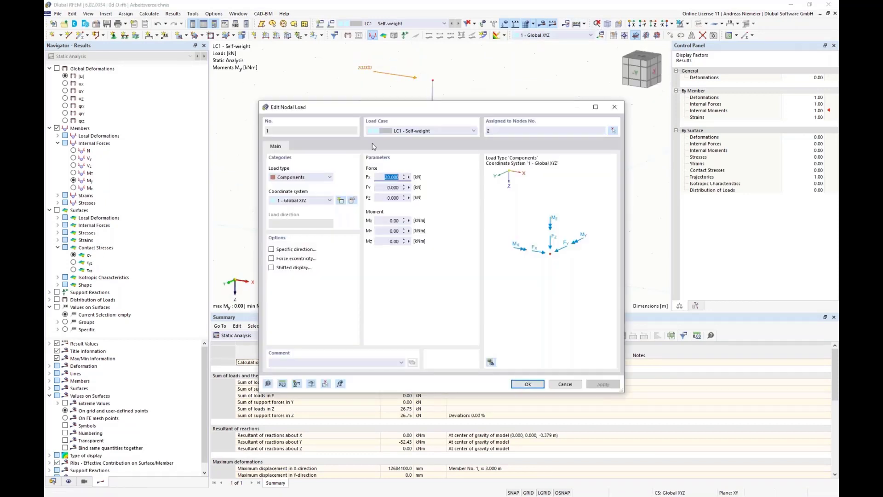
text(,9)
click(533, 384)
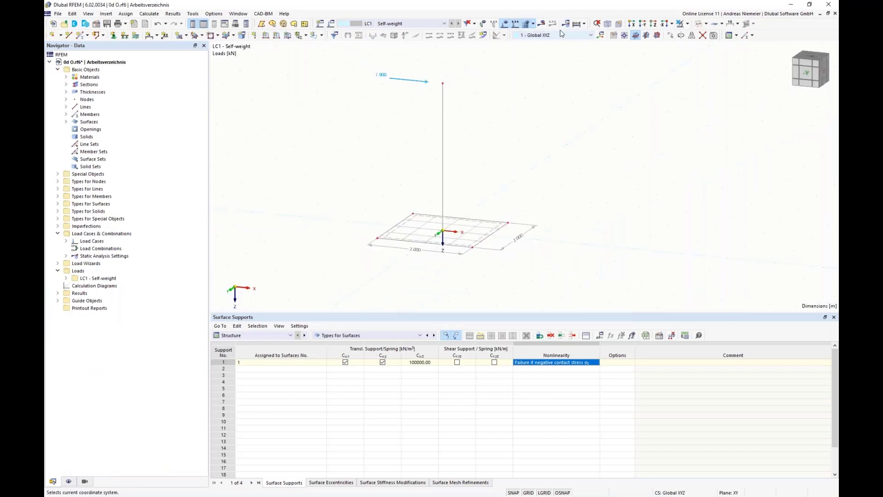
Calculate load case LC1 and display the global deformations |u| followed by the plate's contact stresses σz.
click(542, 23)
click(478, 288)
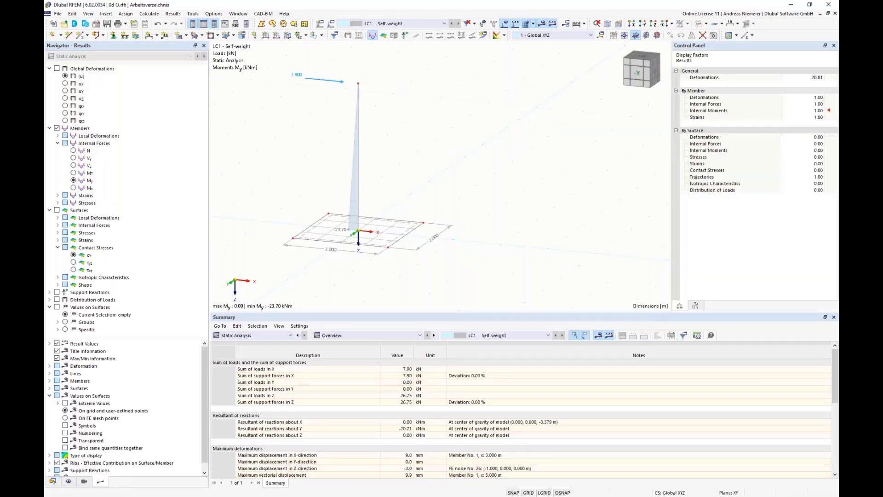
click(57, 68)
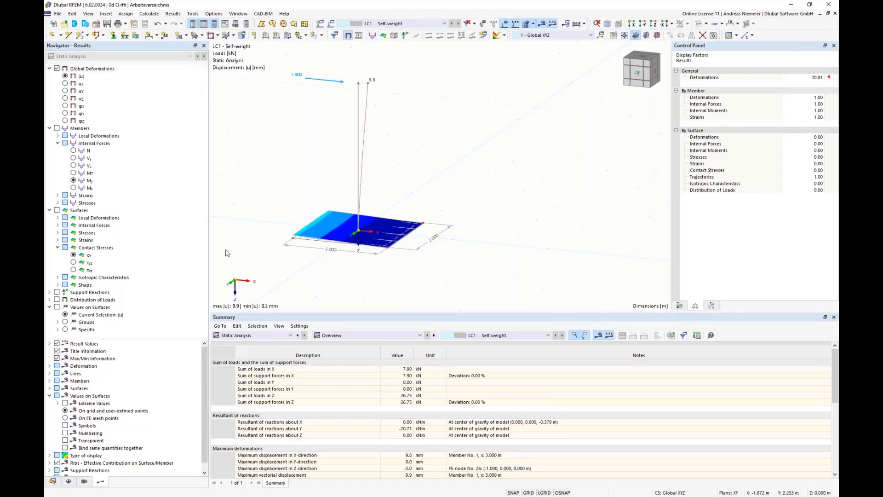
click(74, 255)
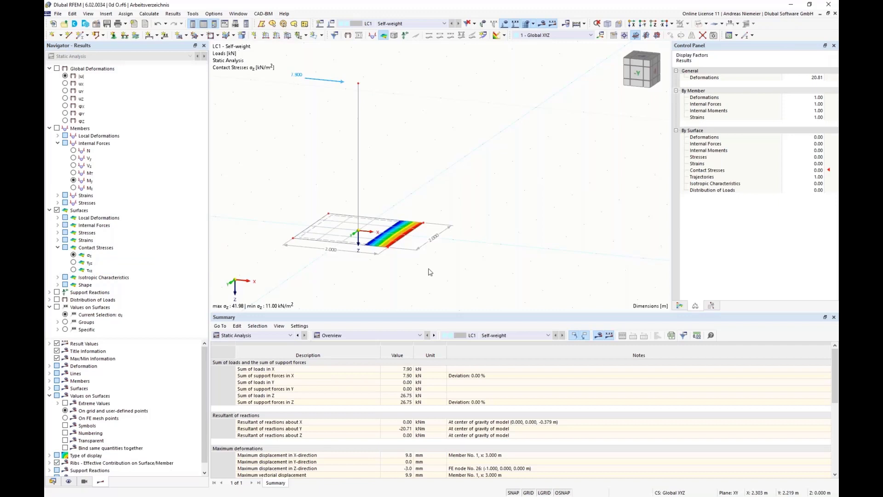
Raise the X-force of the nodal load at the column head to 8 kN and recalculate load case LC1.
double_click(325, 80)
click(393, 178)
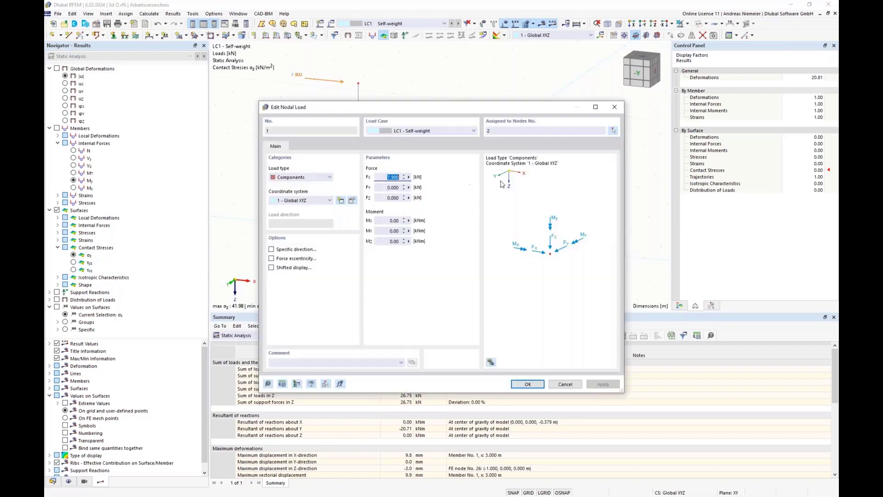
text(8)
click(527, 383)
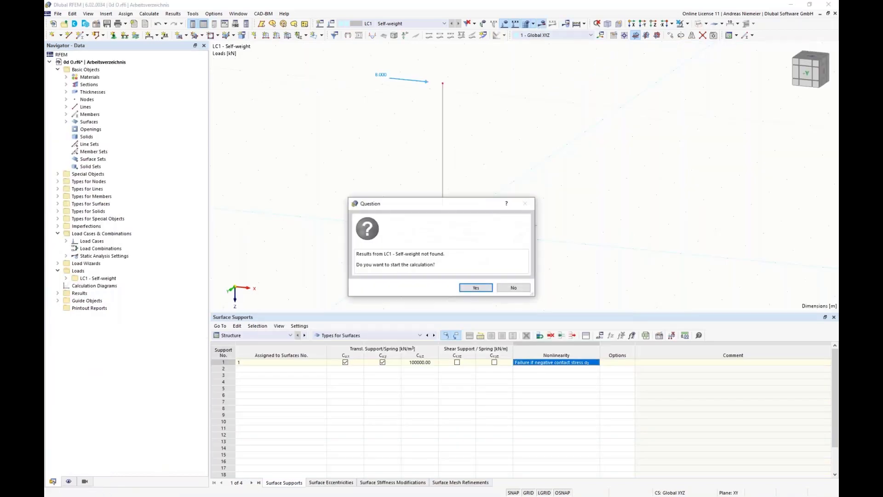
click(476, 289)
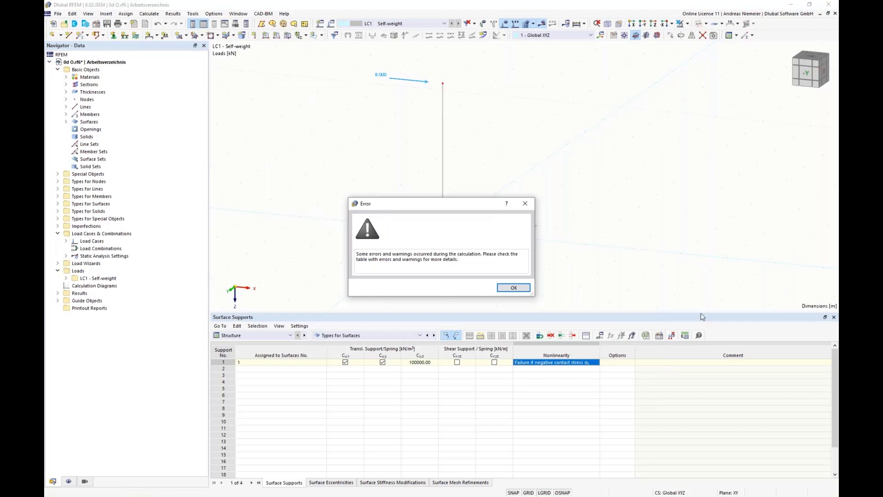
Set the X-force of the nodal load at the column head to 20 kN.
click(514, 290)
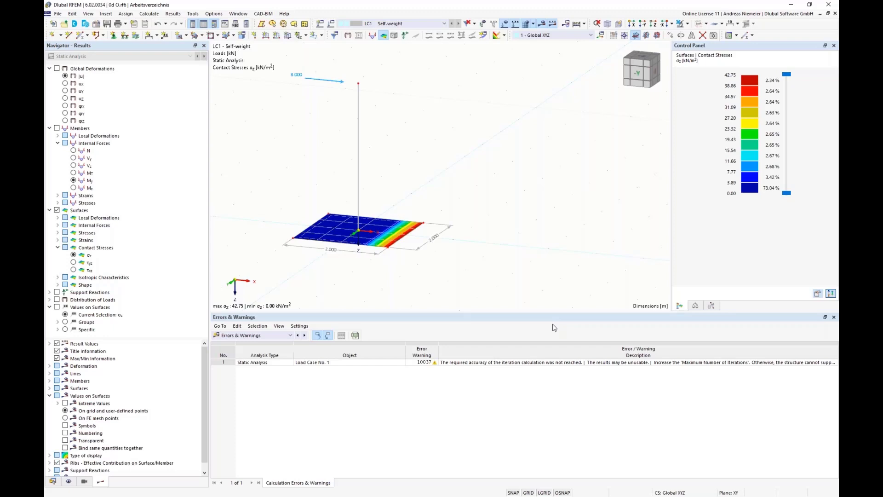
double_click(343, 83)
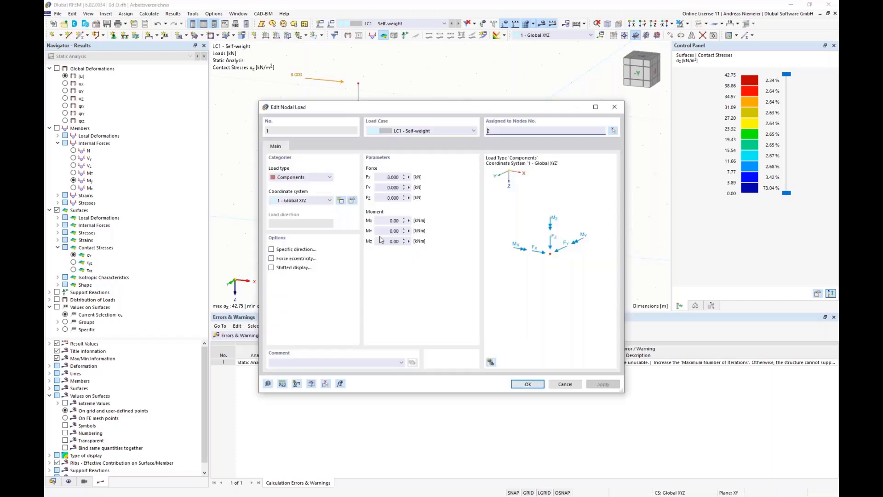
click(390, 177)
text(20)
click(526, 385)
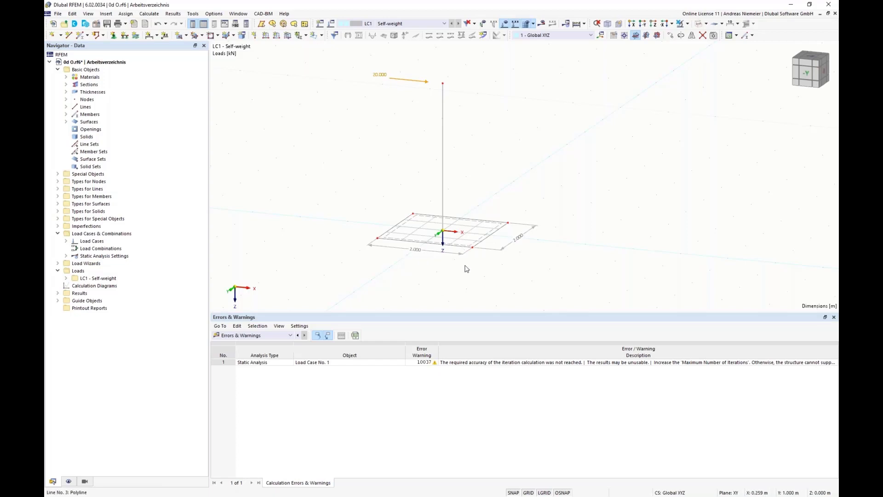
Move the base plate's edge on the +X side outward by 1 m to make the plate 3 m long.
middle_drag(448, 273, 390, 262)
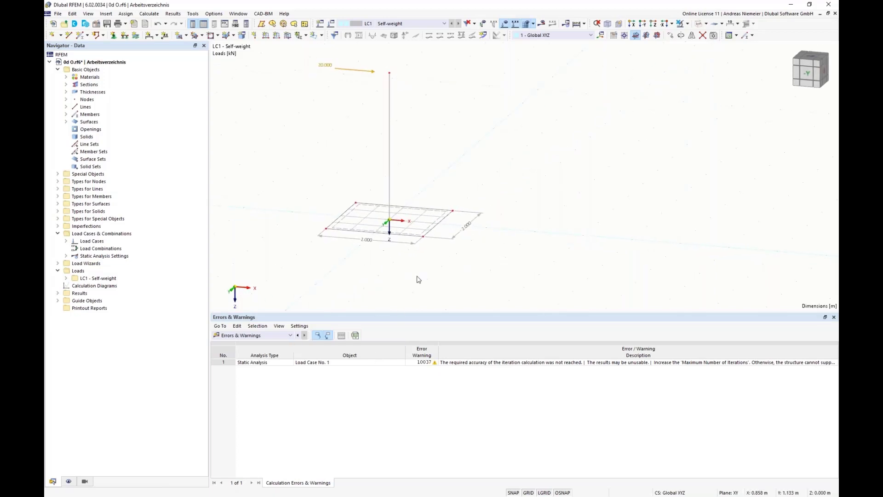
scroll(382, 283, down, 1)
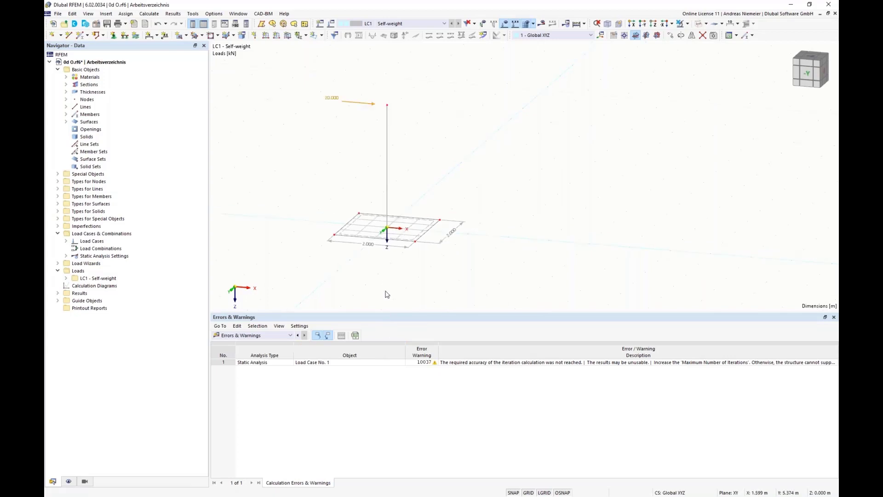
drag(406, 188, 447, 251)
drag(415, 242, 457, 247)
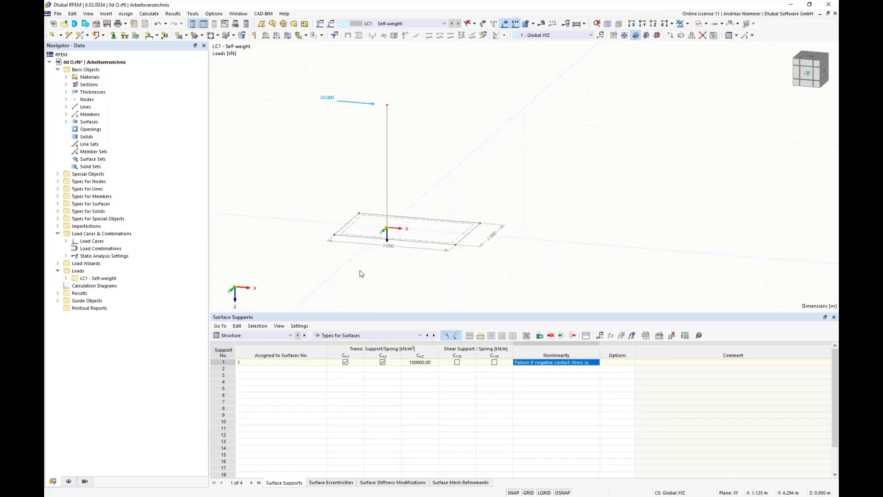
Move the base plate's edge on the −X side outward to make the plate 4 m long, and recalculate load case LC1.
drag(313, 198, 378, 262)
click(336, 272)
drag(335, 238, 294, 231)
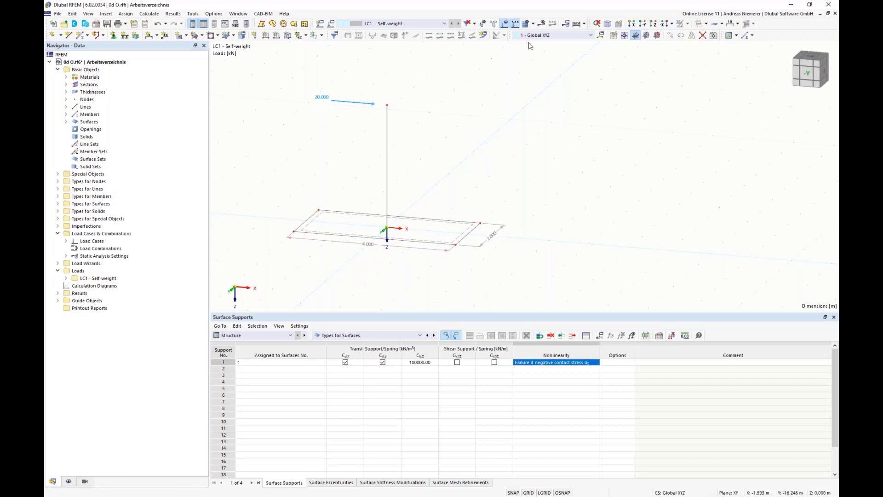
click(541, 23)
click(473, 287)
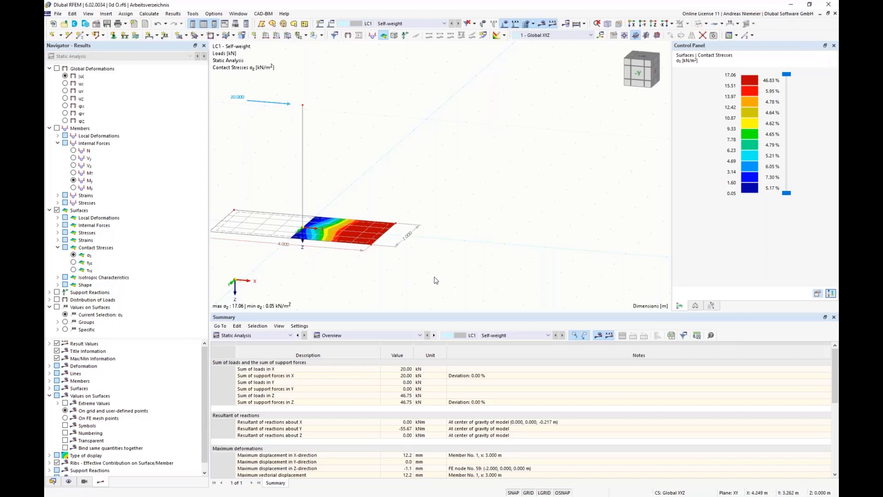
Set the X-coordinate of the two plate corner nodes on the +X side to 1.5 m, shortening the plate to 3.5 m.
right_click(372, 247)
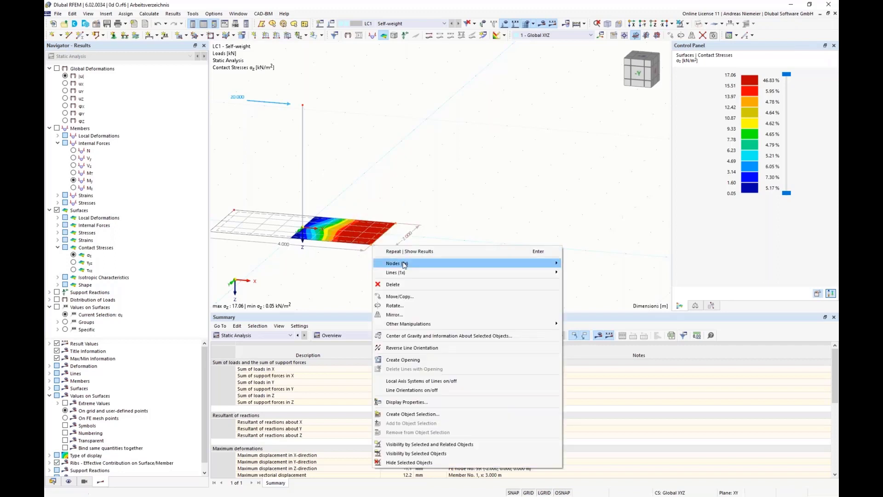
mouse_move(404, 264)
click(581, 264)
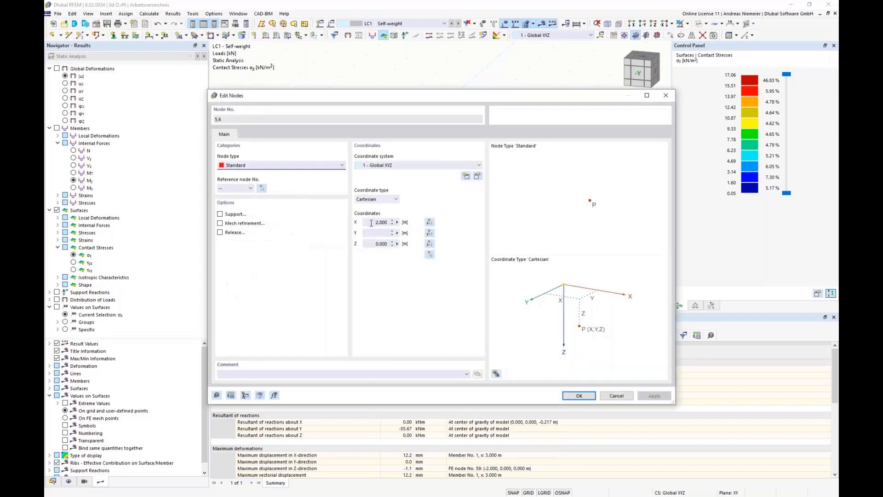
click(371, 223)
click(579, 396)
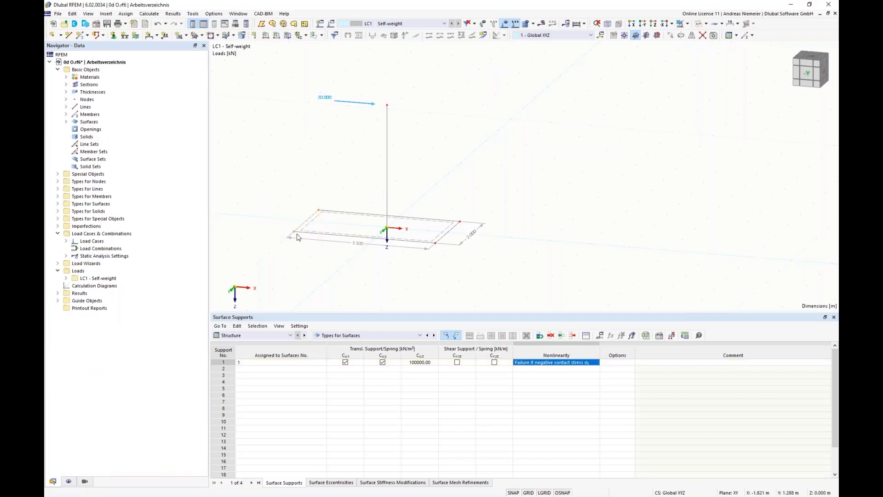
Set the X-coordinate of the two plate corner nodes on the −X side to −1.5 m and recalculate load case LC1.
right_click(295, 233)
mouse_move(469, 251)
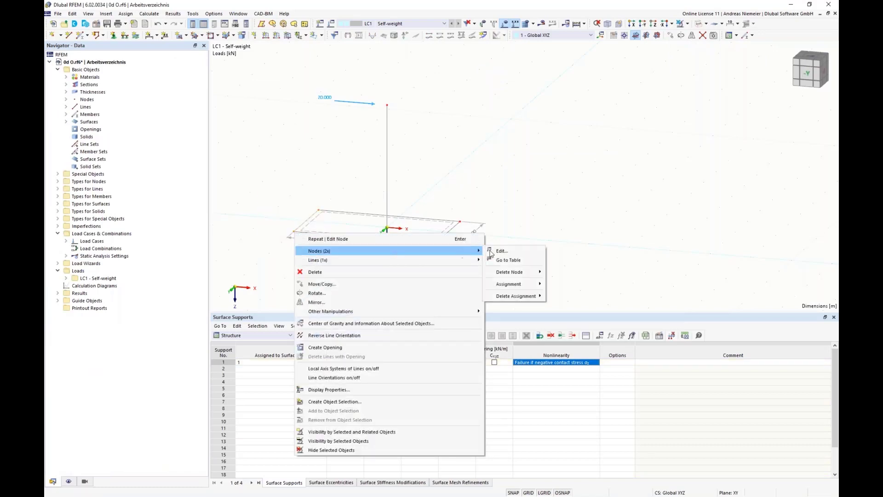
click(498, 252)
click(388, 223)
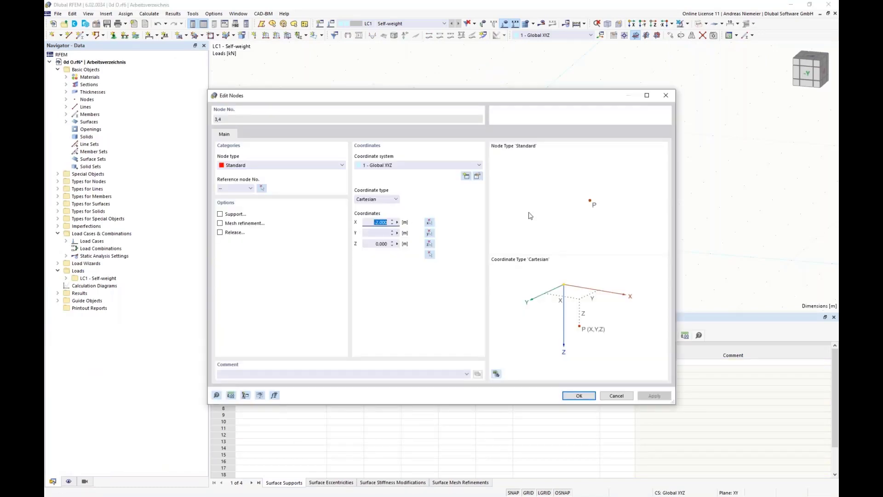
text(-1,5)
key(Return)
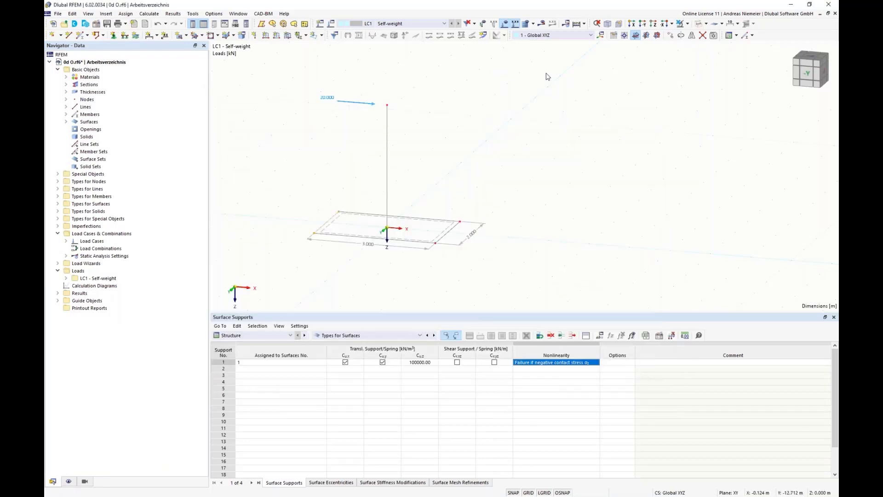
click(542, 24)
click(492, 288)
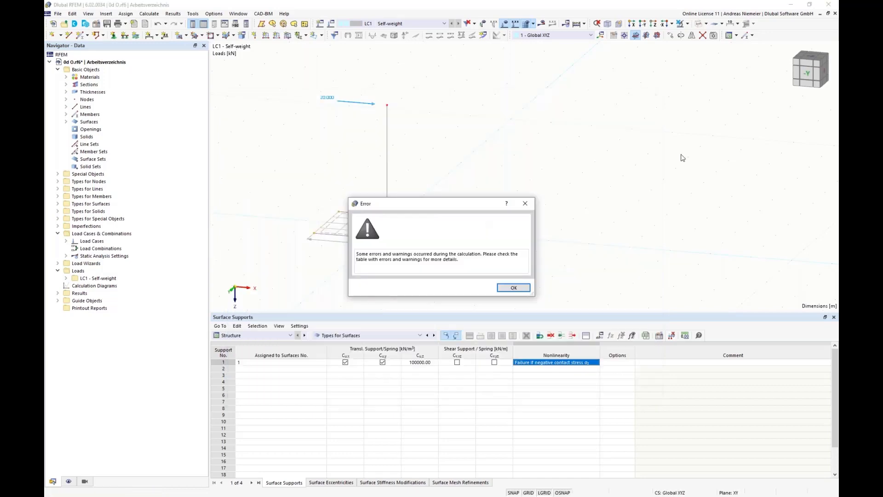
click(514, 288)
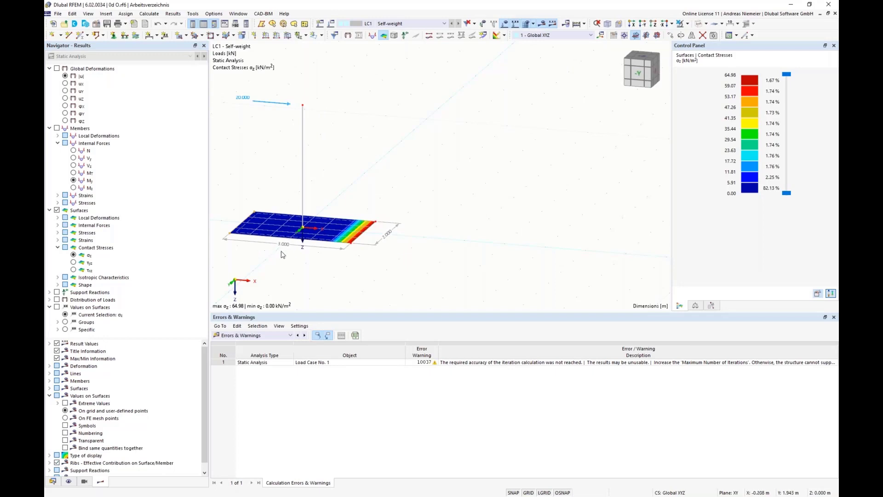
Set the X-coordinate of the two plate corner nodes on the +X side to 1.7 m.
right_click(351, 244)
mouse_move(371, 261)
click(558, 260)
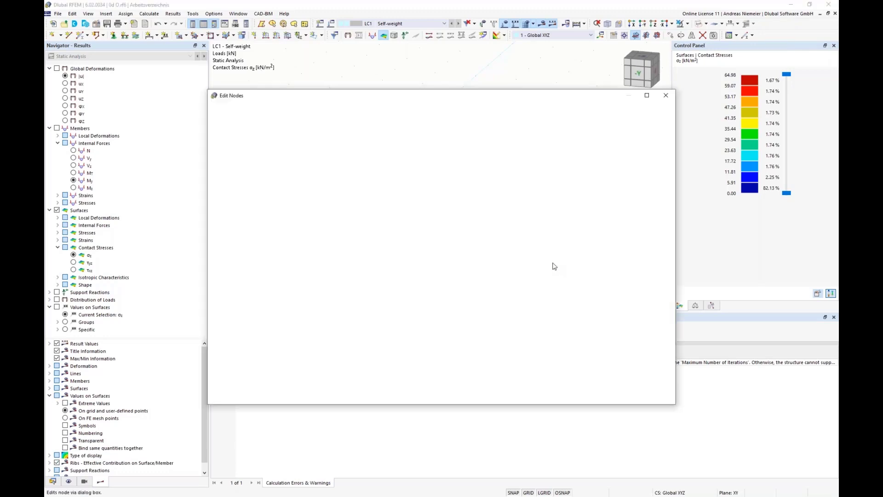
drag(370, 223, 459, 229)
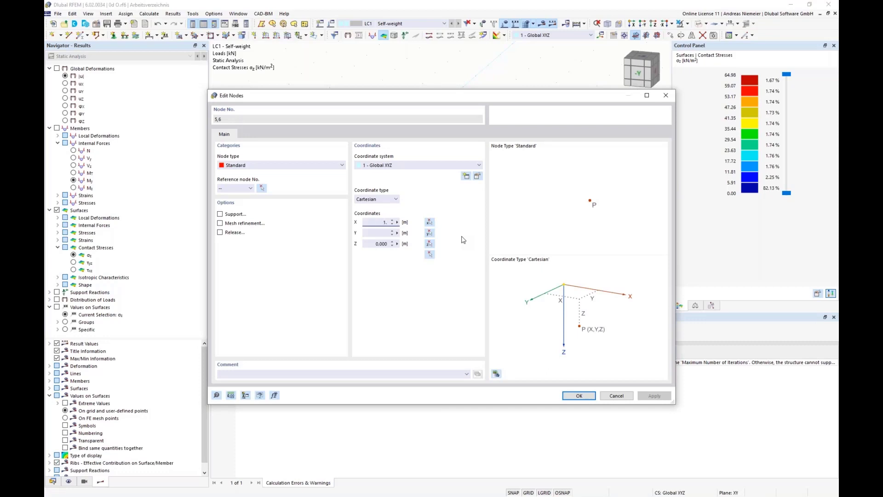
text(1.7)
key(Return)
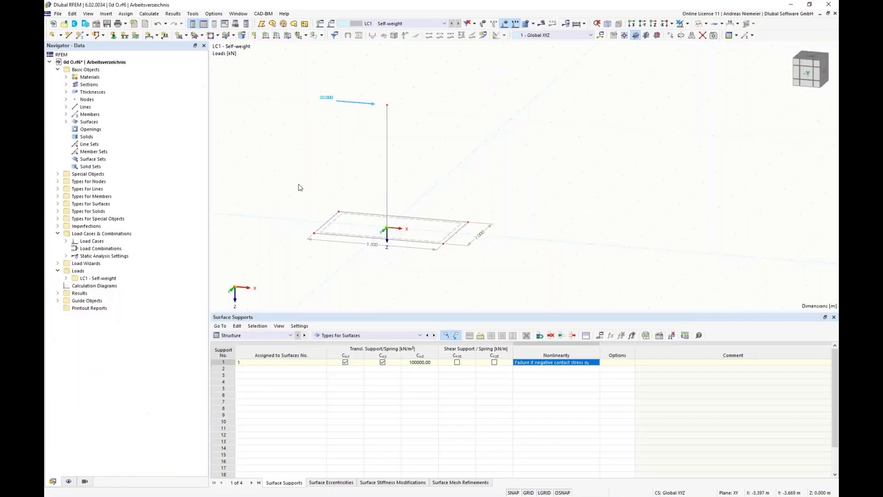
Set the X-coordinate of the two plate corner nodes on the −X side to −1.7 m and recalculate load case LC1.
right_click(315, 237)
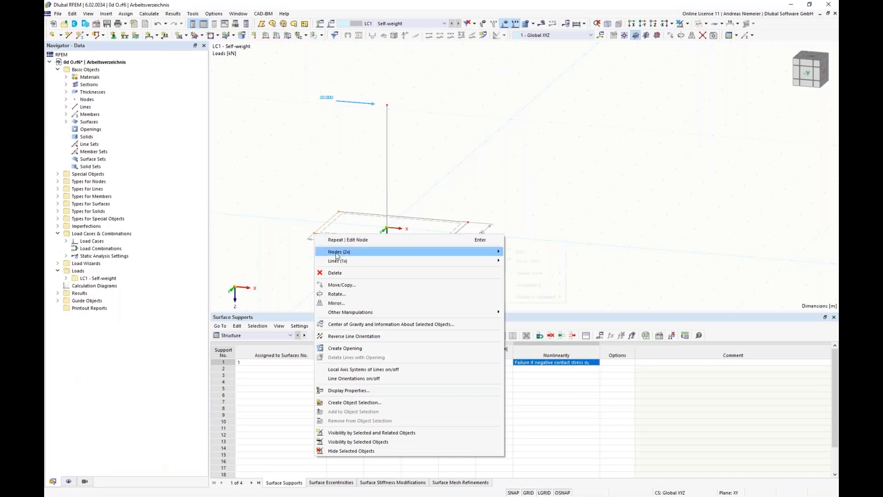
mouse_move(368, 251)
click(529, 253)
double_click(368, 224)
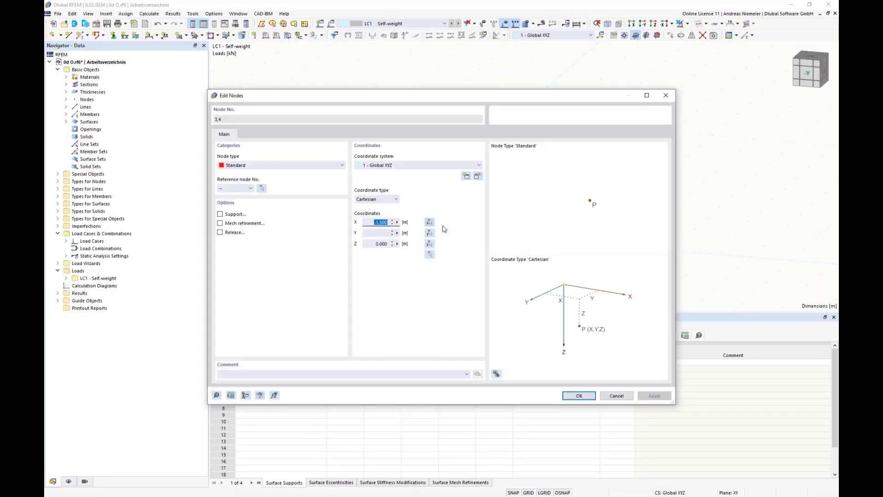
key(BackSpace)
key(Return)
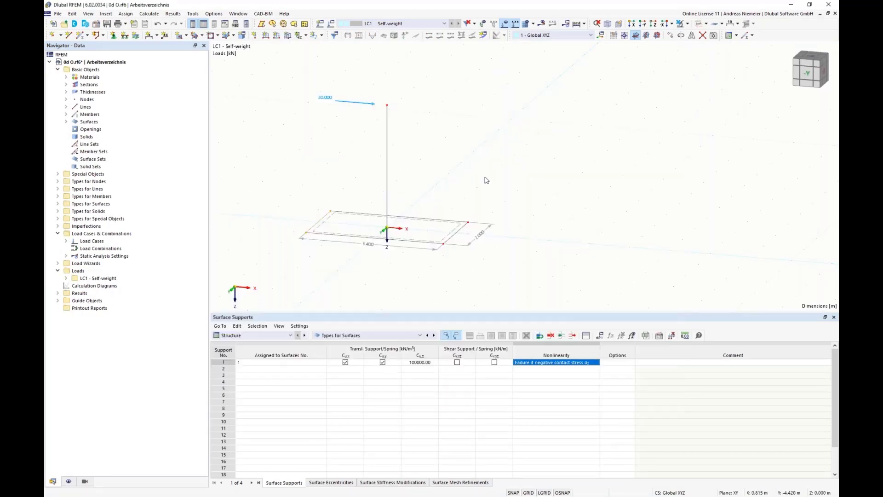
click(542, 25)
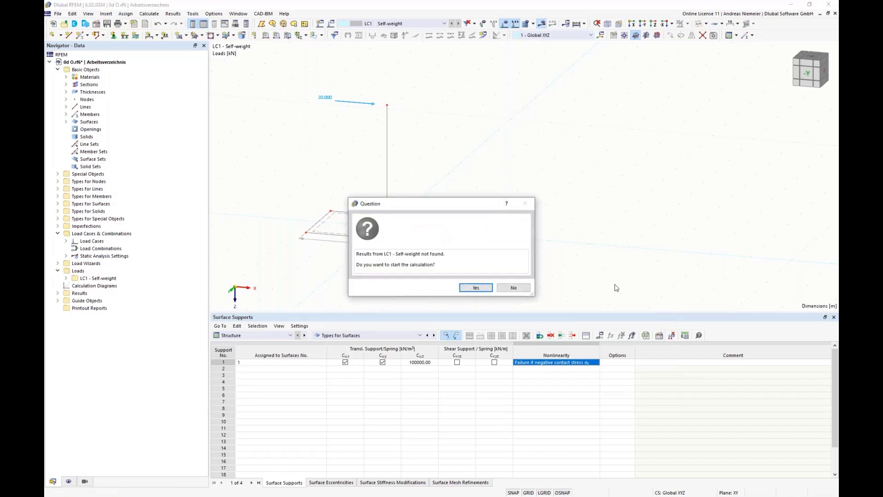
click(477, 287)
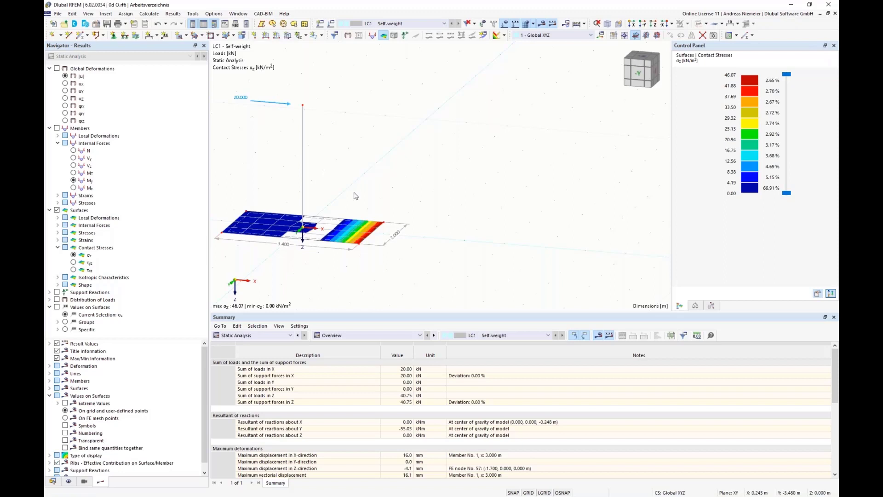
Set the X-coordinate of the two plate corner nodes on the +X side to 1.6 m.
right_click(359, 244)
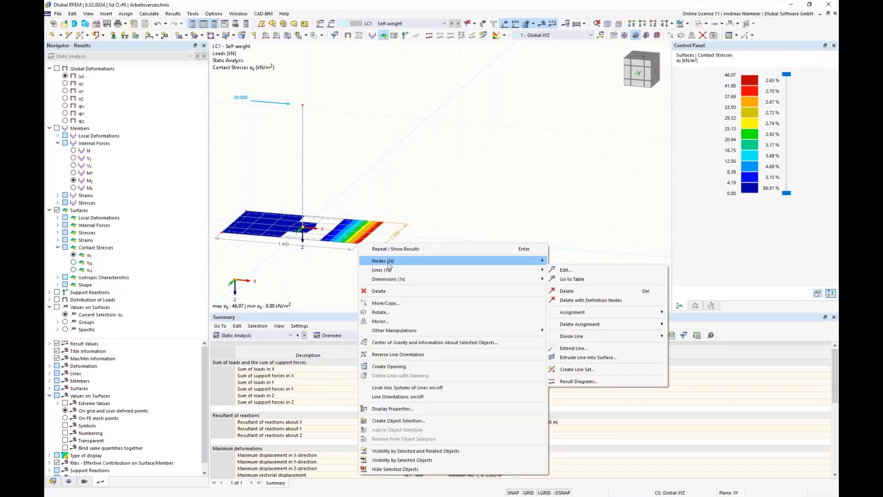
mouse_move(389, 261)
click(564, 260)
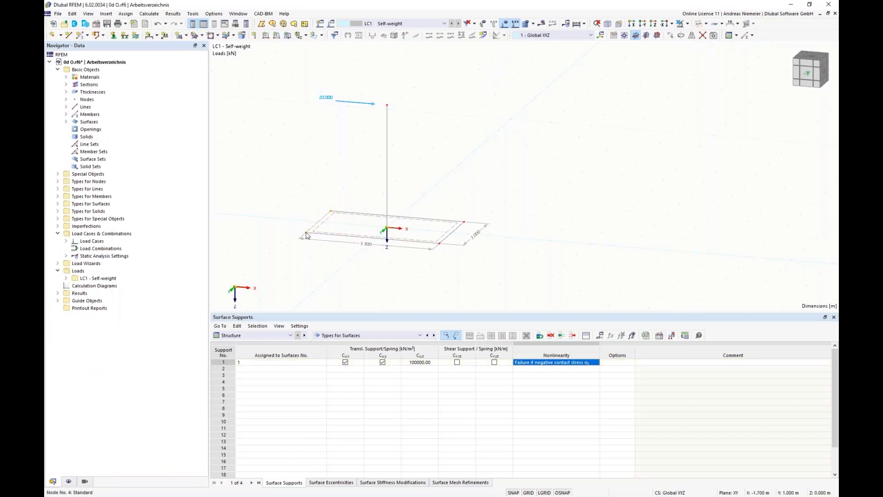
Set the X-coordinate of the two plate corner nodes on the −X side to −1.6 m and recalculate load case LC1.
right_click(308, 235)
mouse_move(460, 250)
click(519, 253)
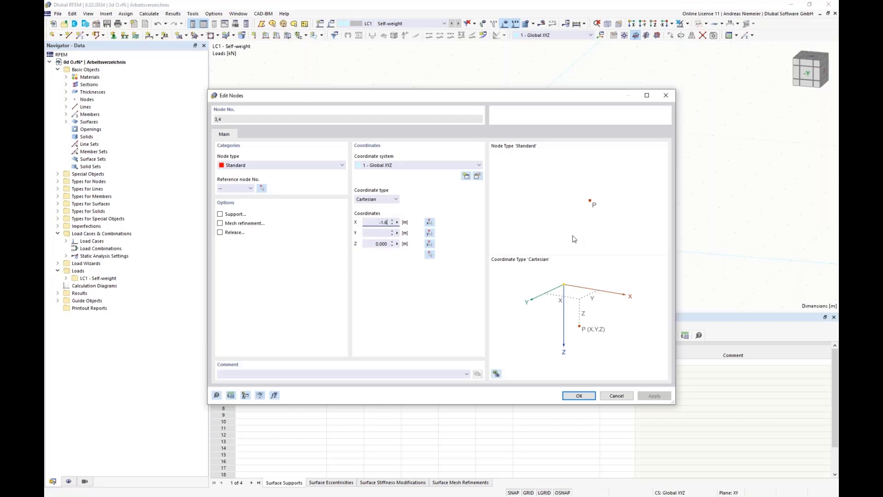
click(579, 395)
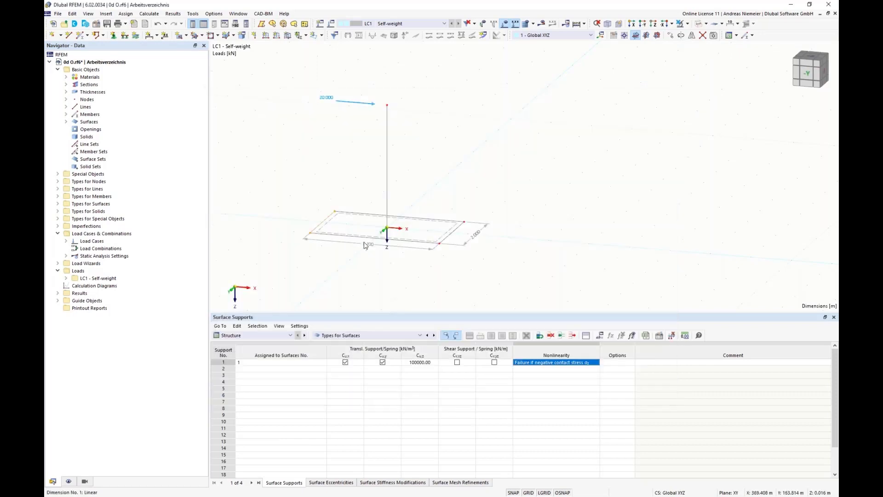
click(541, 23)
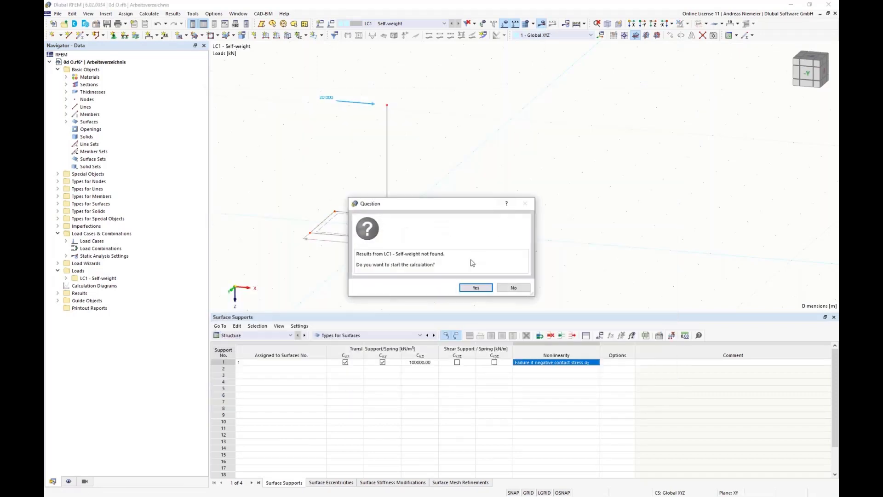
click(477, 289)
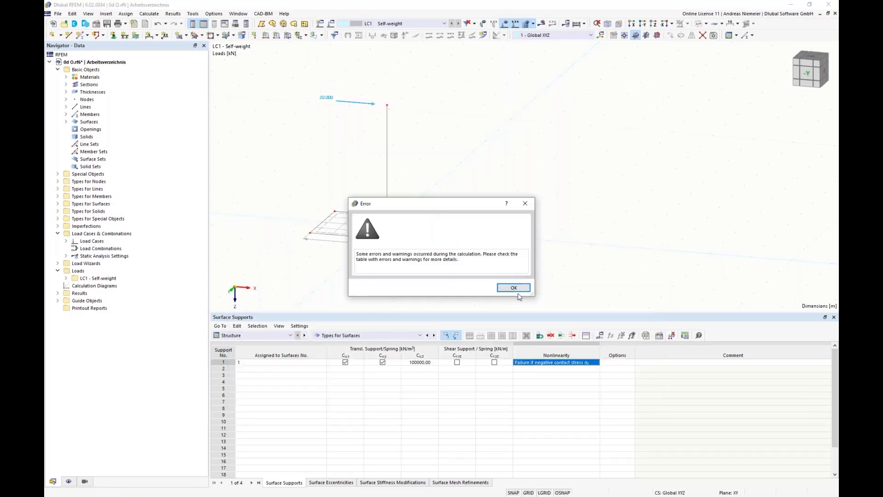
click(512, 288)
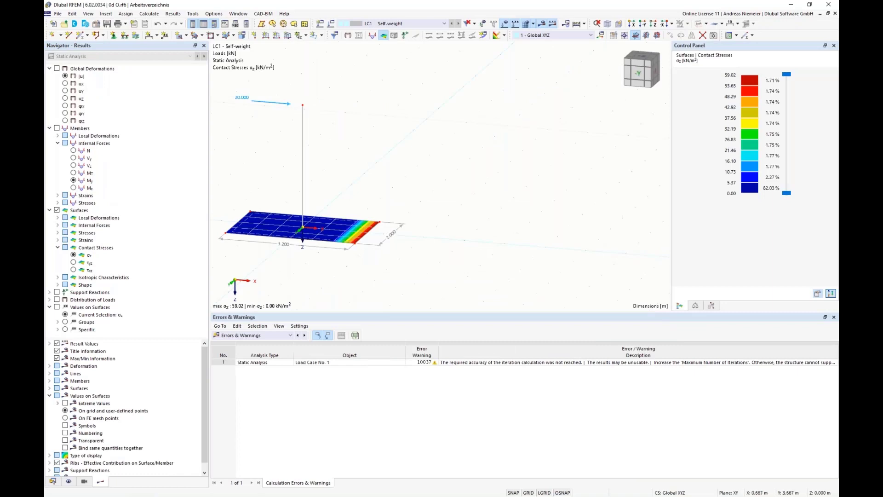
Undo the last coordinate changes on both plate edges and recalculate load case LC1.
scroll(219, 244, up, 1)
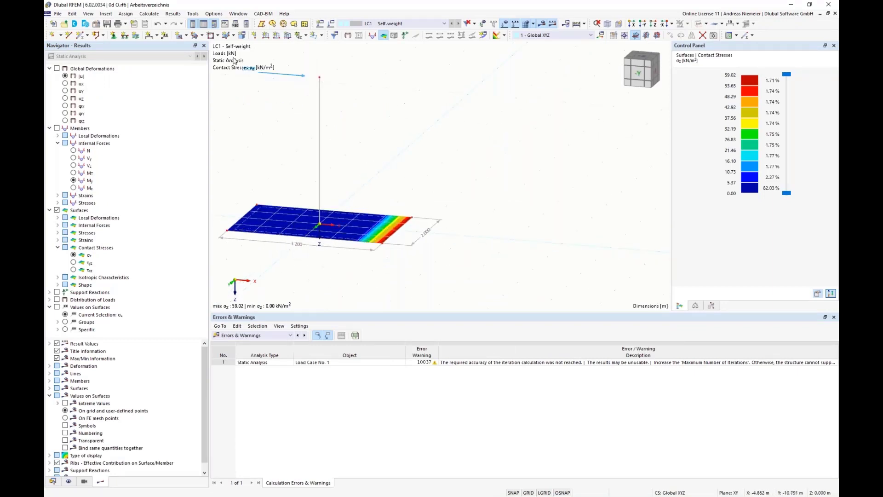
click(158, 24)
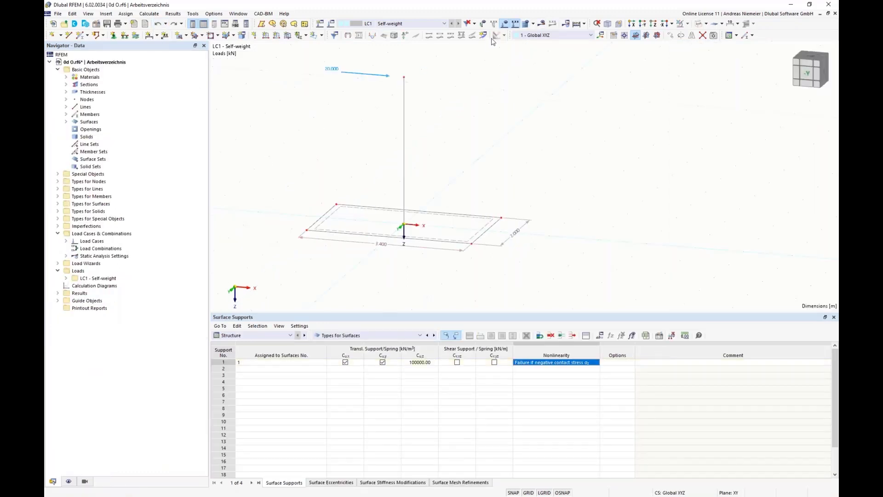
click(541, 23)
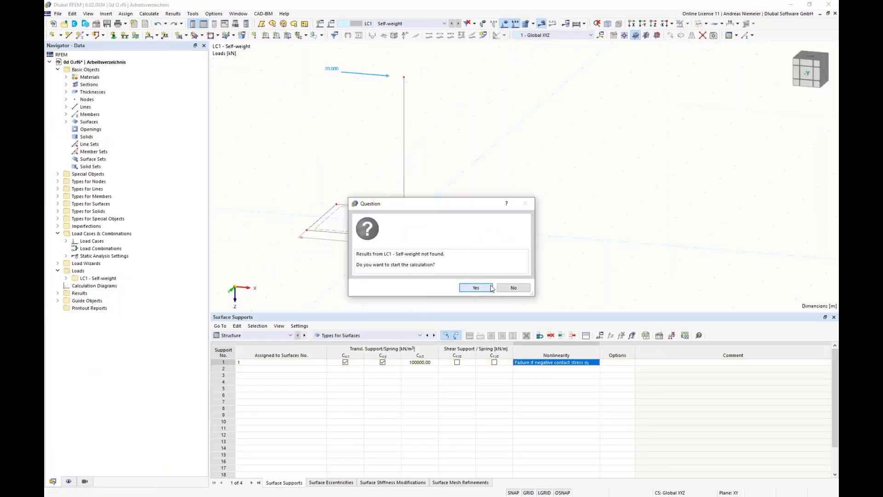
click(478, 287)
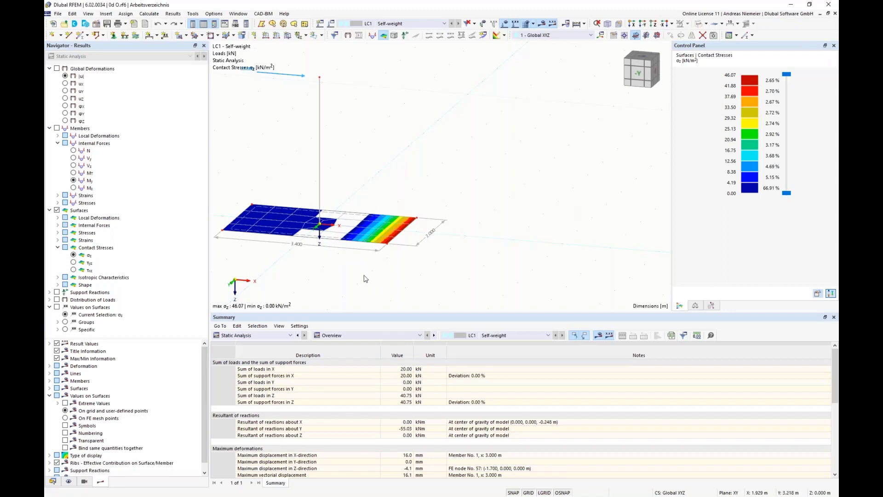
Check the sum of loads in Z in the static analysis summary for load case LC1.
click(398, 396)
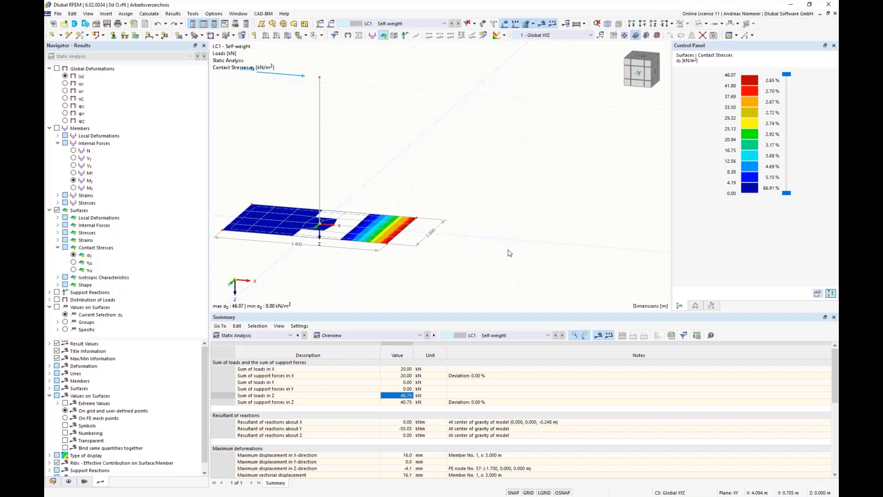
scroll(418, 275, down, 2)
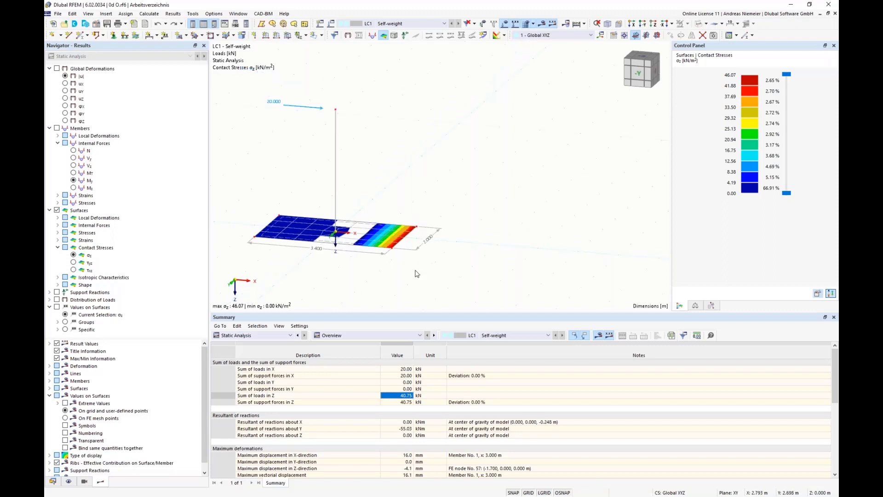
middle_drag(342, 286, 292, 209)
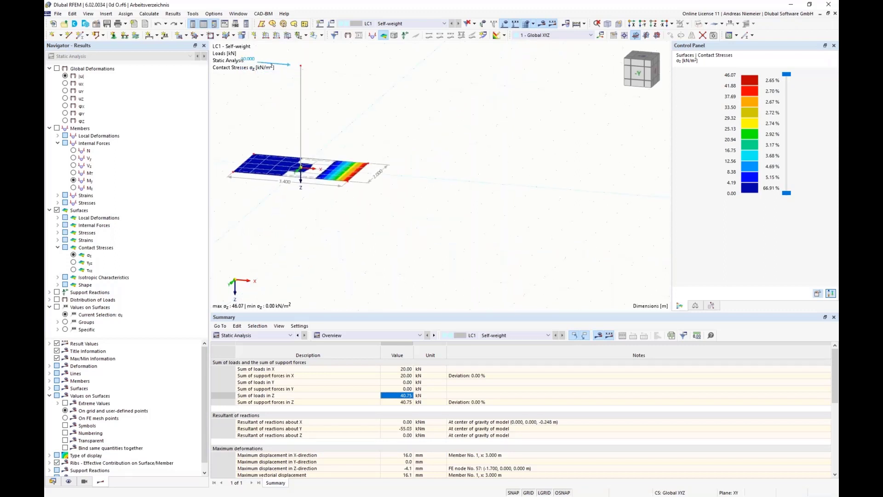
Add a global parameter bx in the Lengths unit group, defined by value as 3.4 m.
click(72, 13)
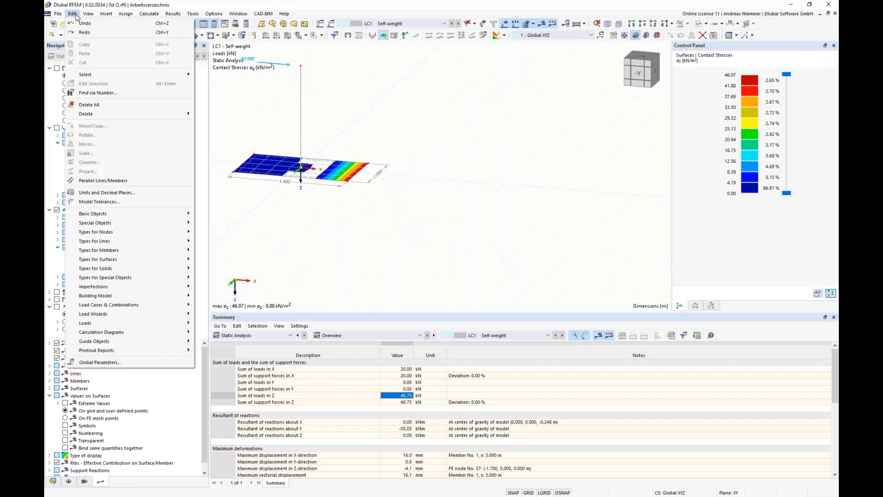
click(100, 362)
drag(372, 99, 395, 242)
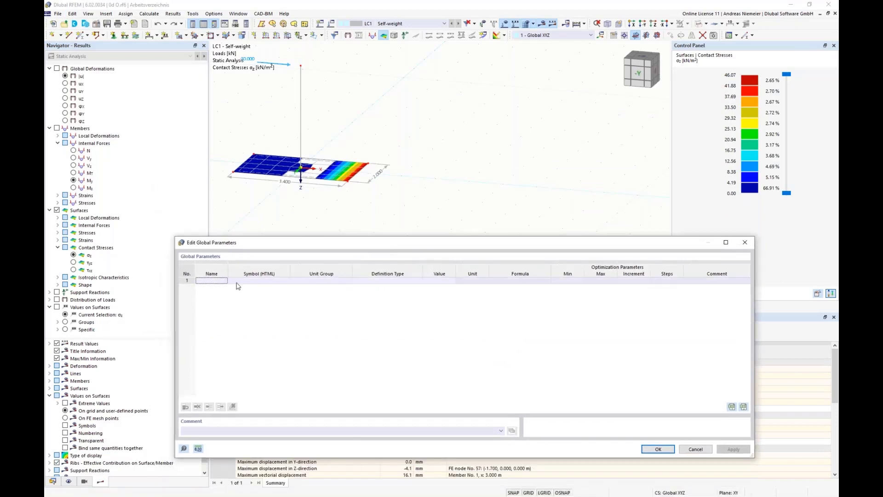
click(202, 282)
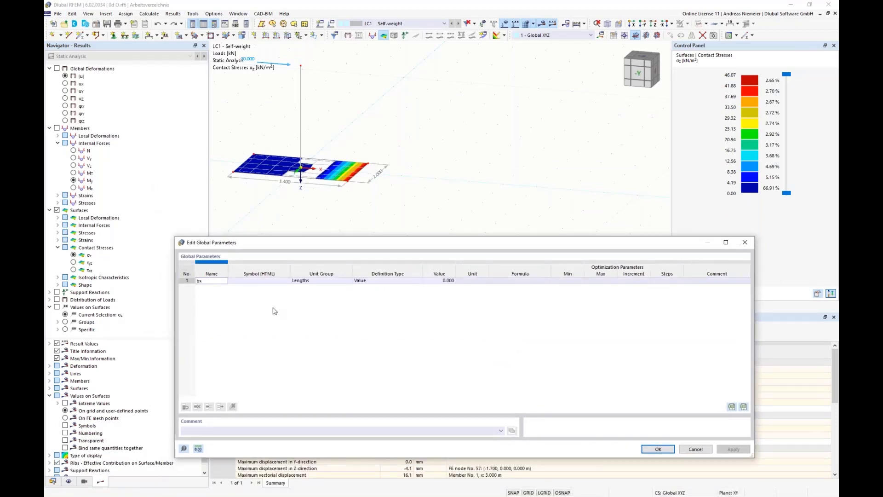
key(Tab)
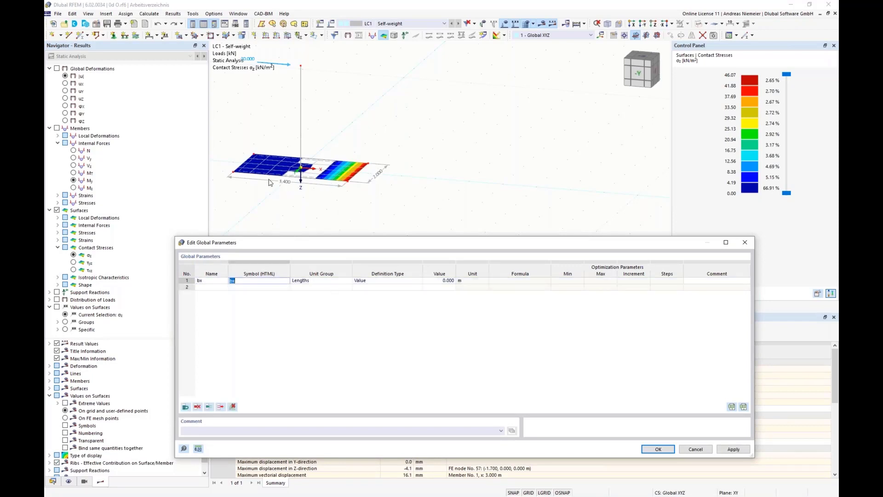
key(Tab)
key(Tab)
key(Tab)
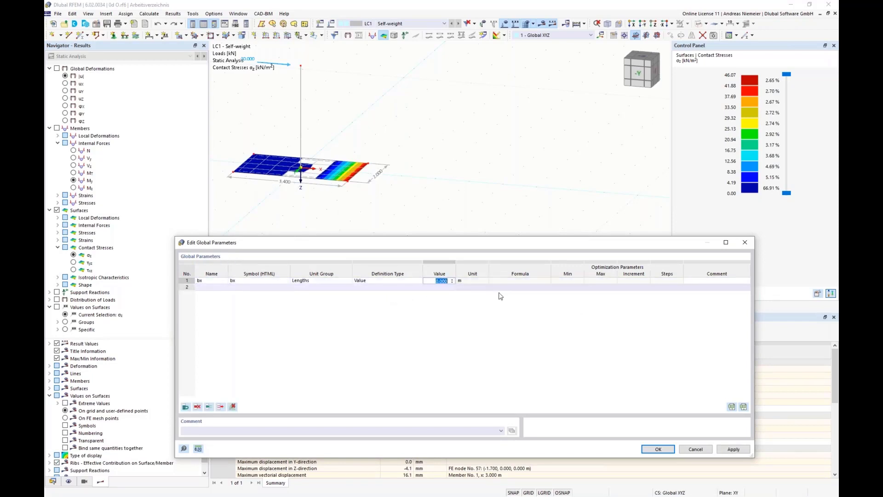
text(3.4)
key(Return)
click(329, 281)
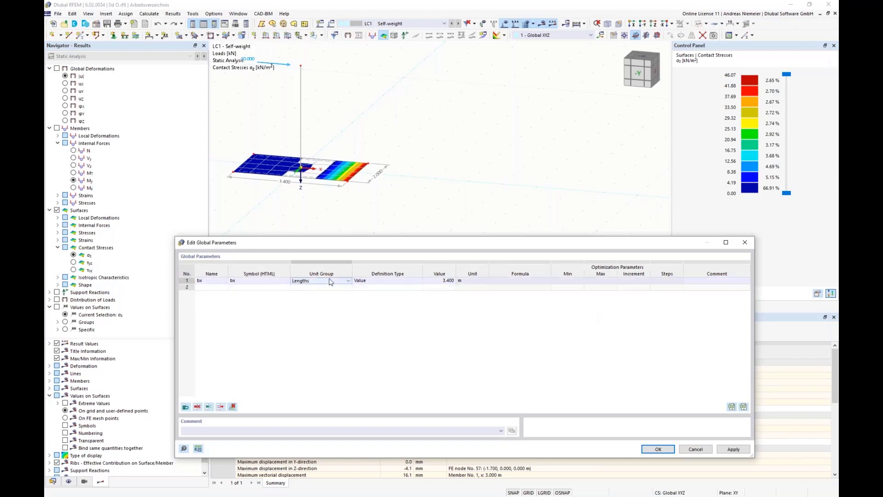
click(391, 282)
click(419, 280)
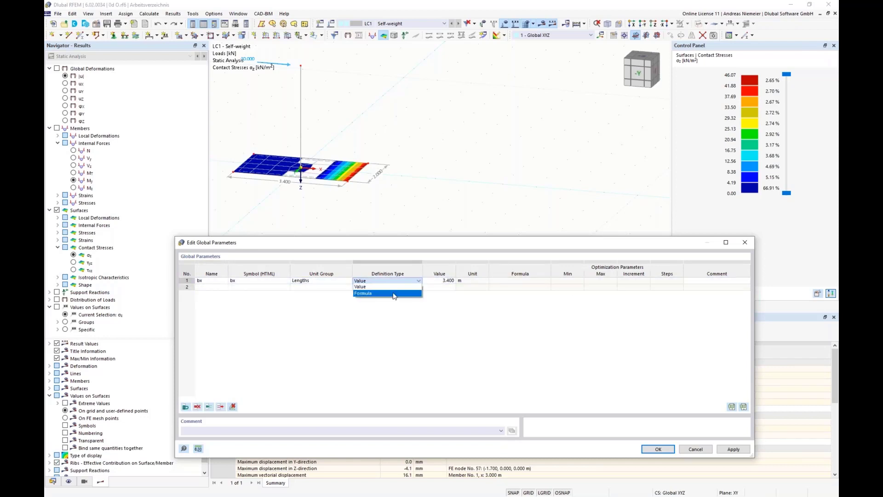
click(367, 287)
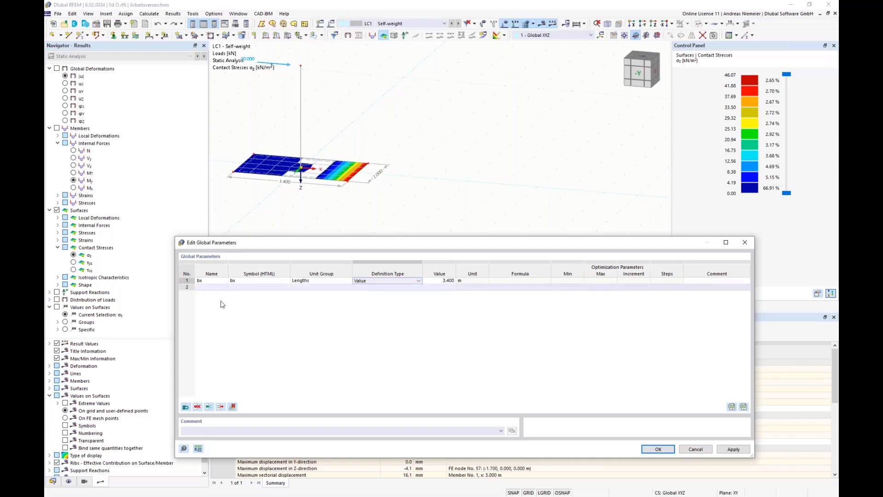
Add a second global length parameter by with a value of 2 m.
click(213, 289)
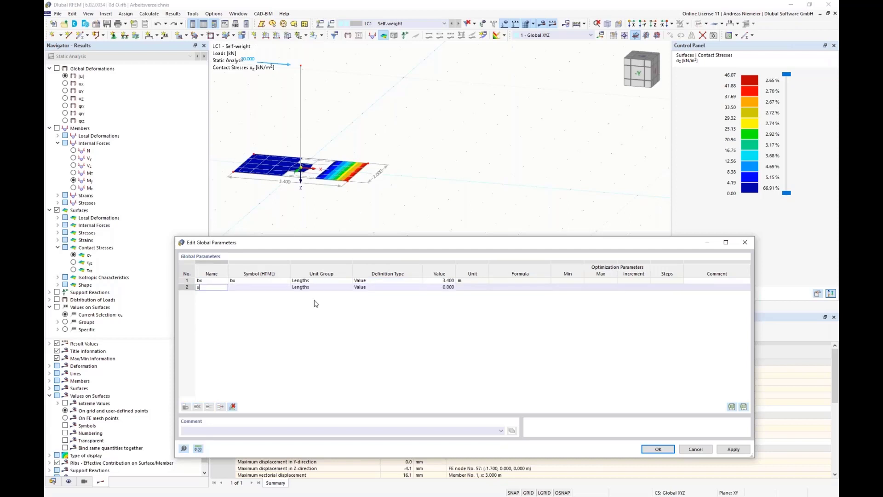
text(by)
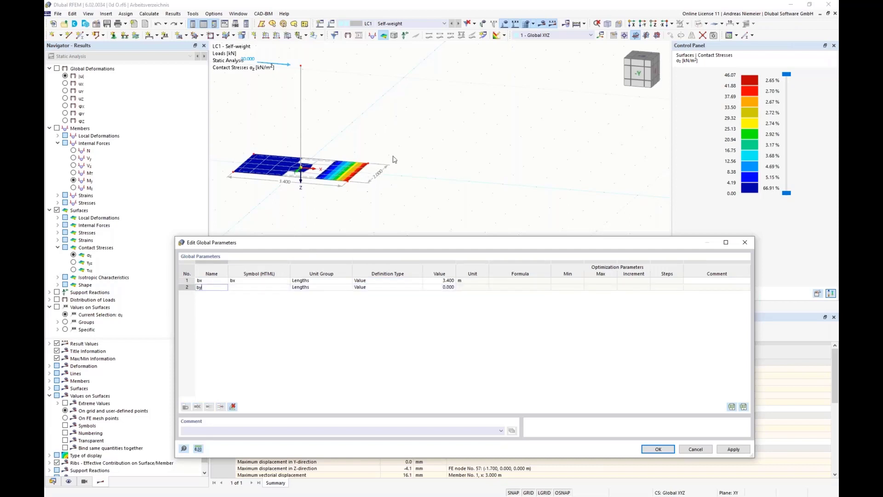
key(Tab)
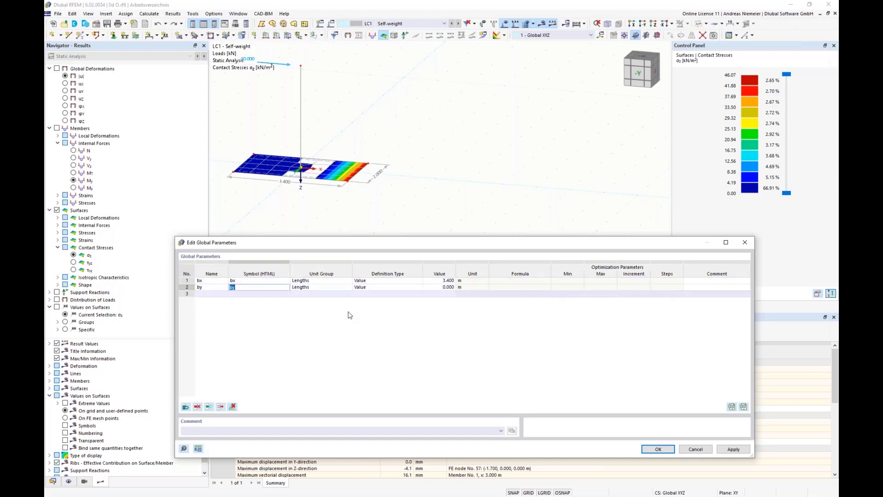
click(444, 289)
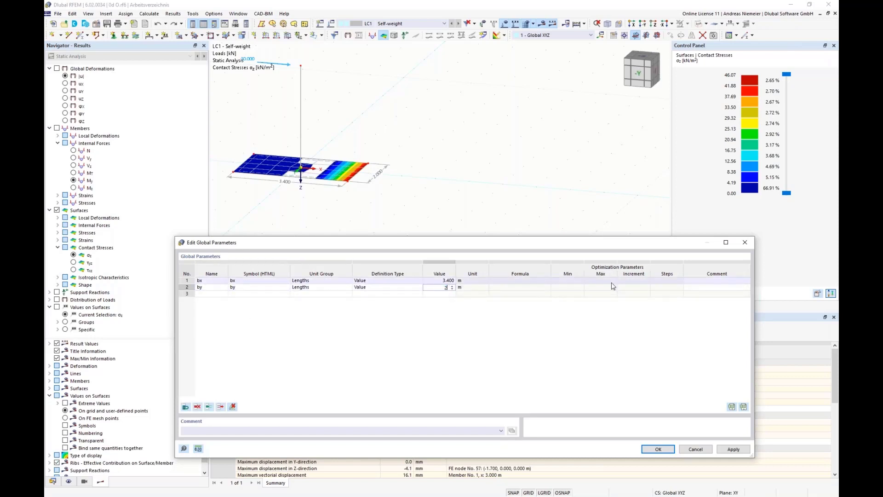
key(Return)
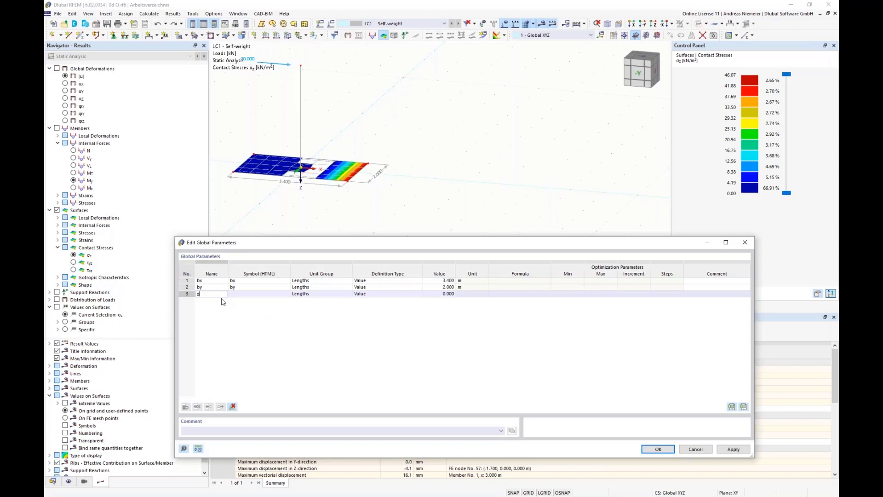
Add a third global length parameter d with a value of 0.2 m and save the global parameters.
text(d)
key(Tab)
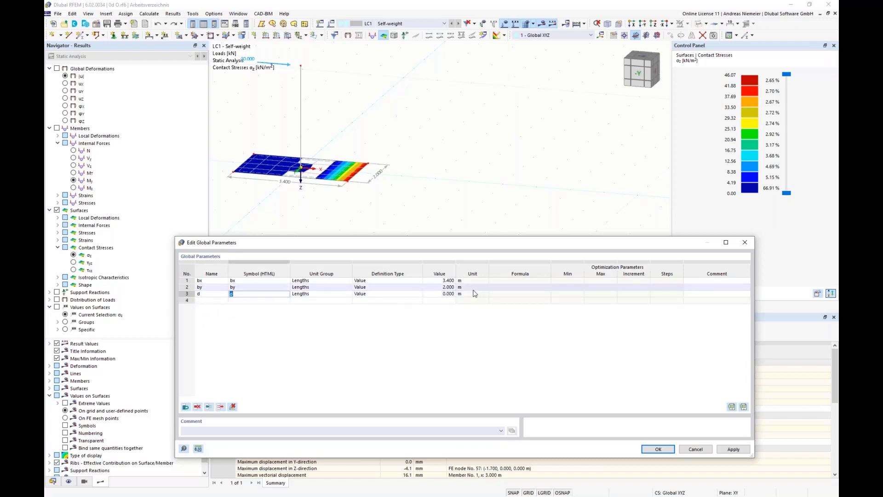
click(442, 294)
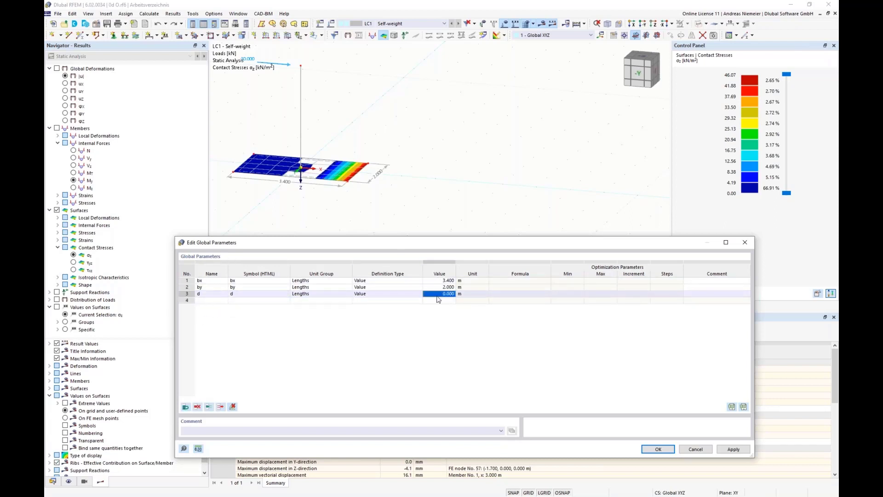
text(0.2)
click(557, 287)
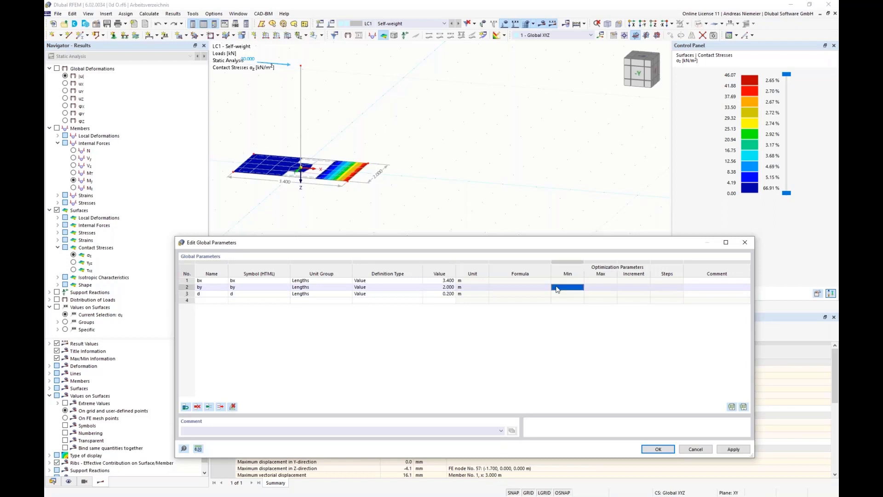
click(659, 450)
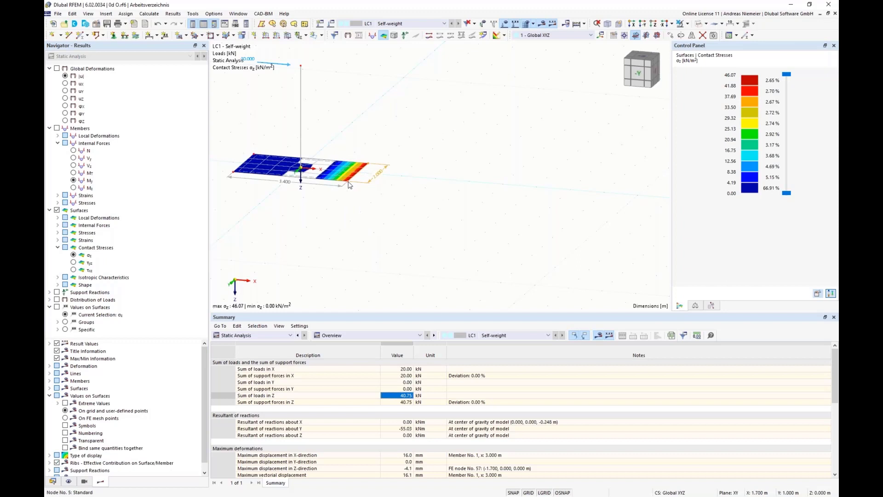
Define the X-coordinate of the two plate corner nodes on the +X side with the formula bx/2.
right_click(349, 185)
mouse_move(517, 199)
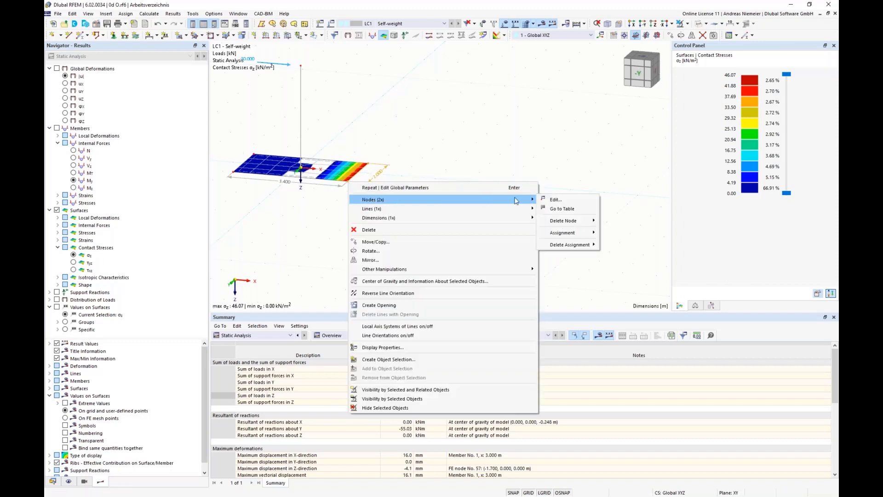
click(555, 200)
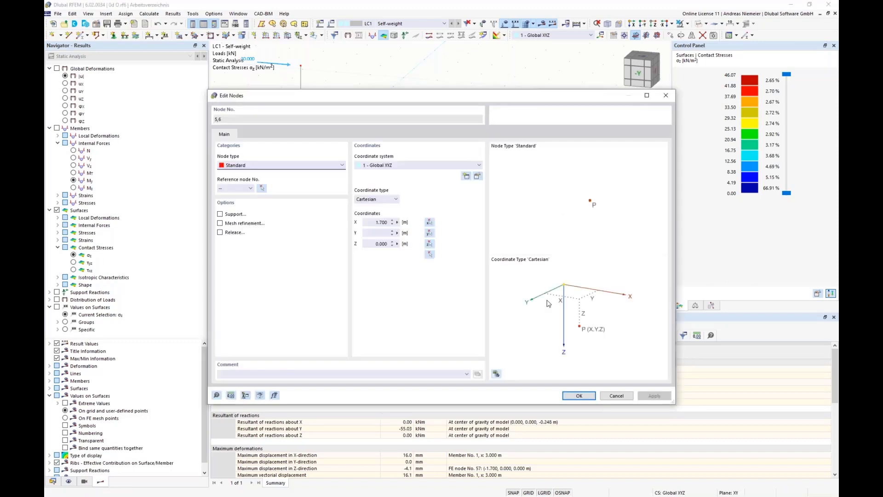
click(397, 223)
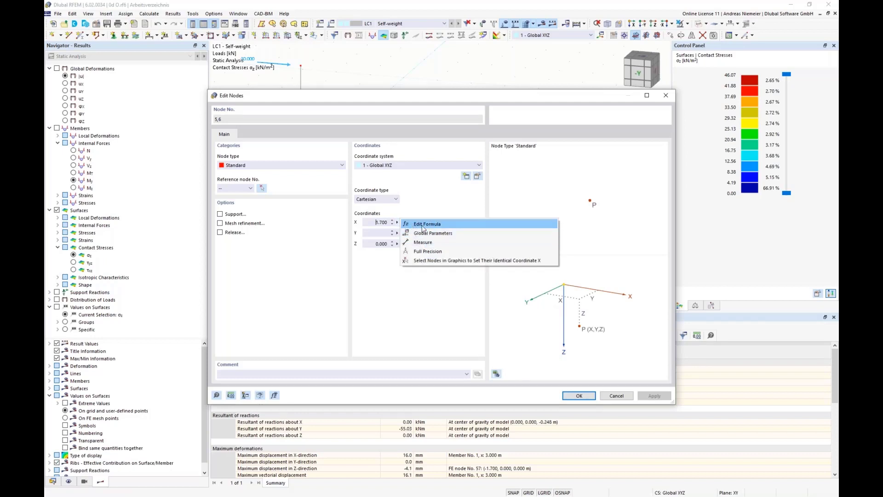
click(421, 225)
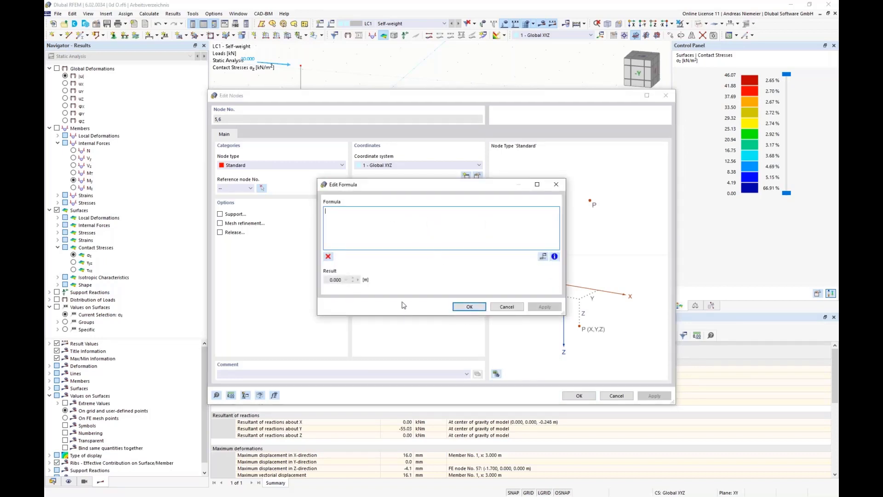
text(b)
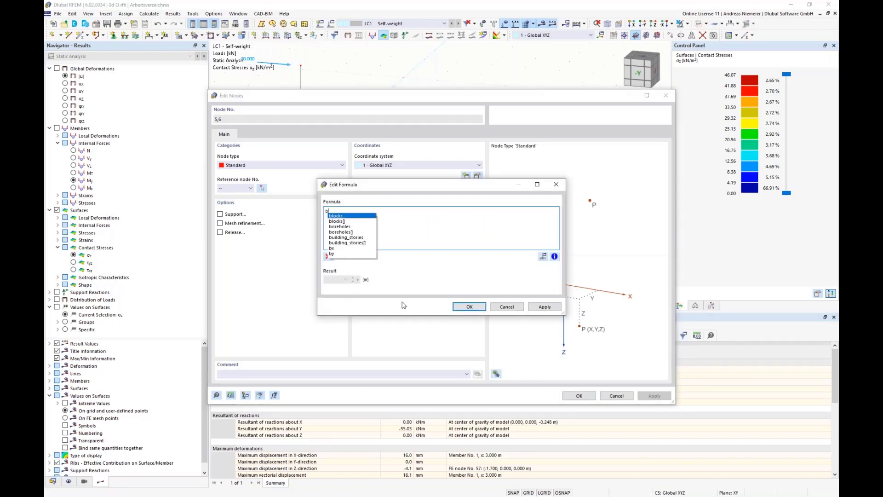
text(x/2)
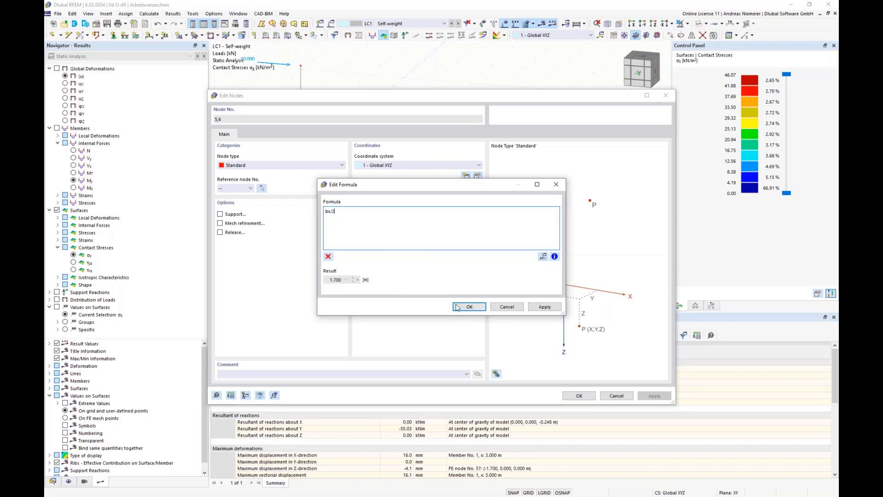
click(469, 306)
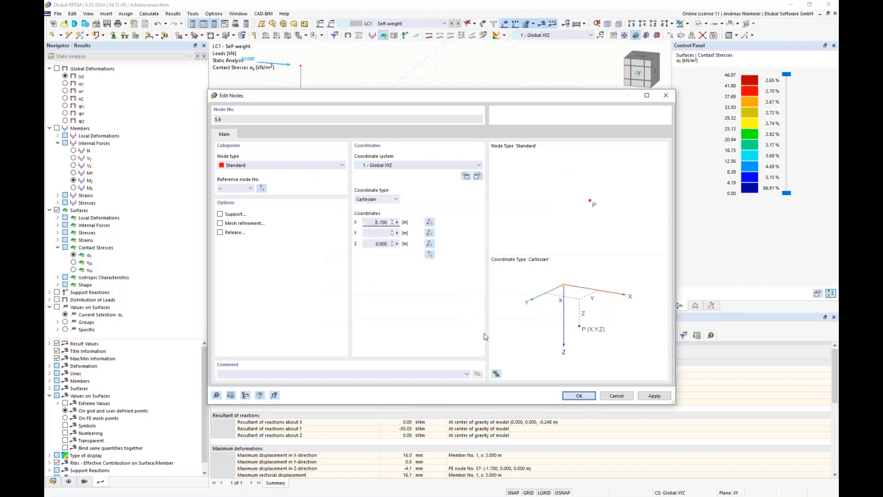
click(570, 395)
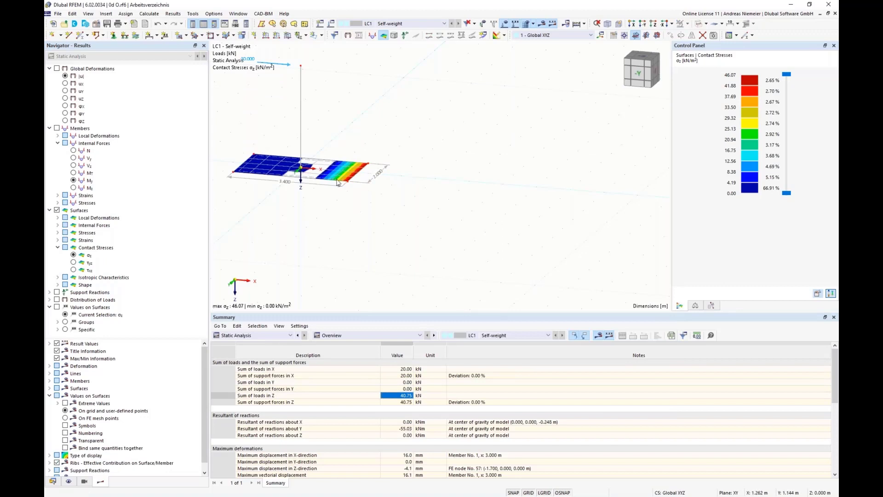
Define the X-coordinate of the two plate corner nodes on the −X side with the formula -bx/2.
drag(216, 134, 260, 193)
right_click(233, 173)
mouse_move(329, 193)
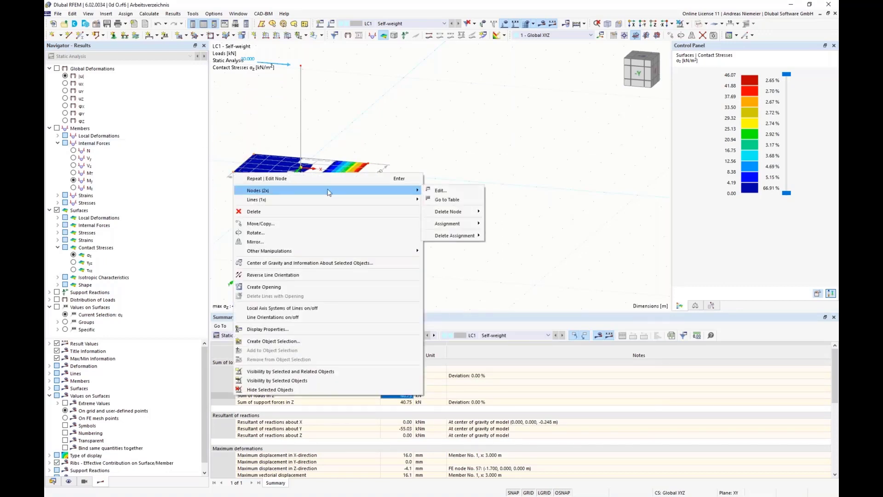
click(441, 190)
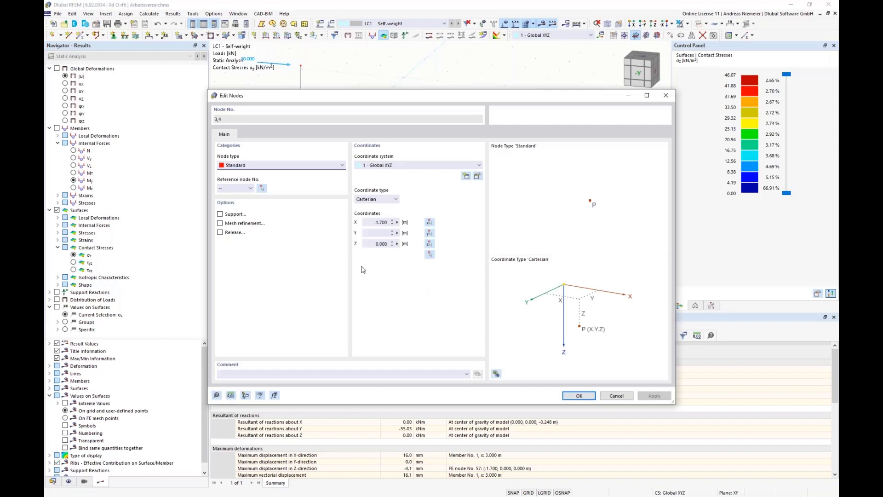
click(397, 222)
click(411, 223)
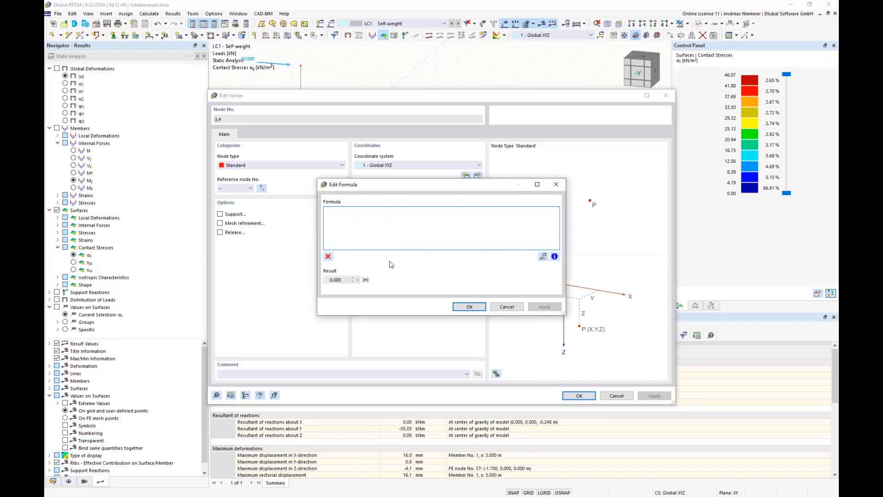
text(-bx/2)
click(469, 307)
click(579, 397)
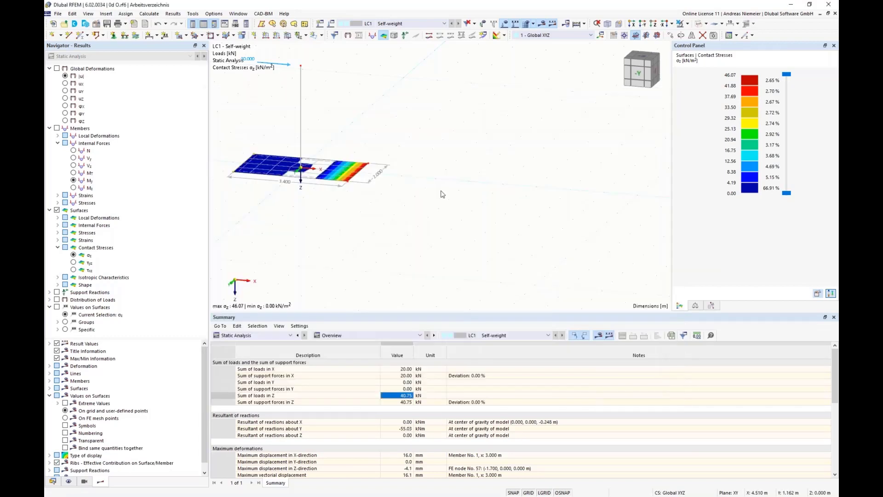
Define the Y-coordinate of the two plate corner nodes on the −Y side with the formula -by/2.
middle_drag(446, 190, 317, 186)
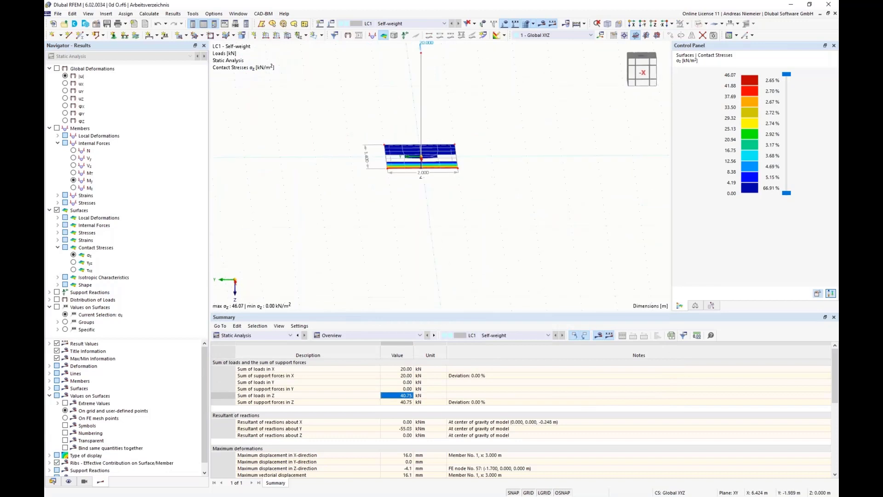
middle_drag(469, 210, 442, 226)
drag(418, 136, 458, 215)
right_click(433, 189)
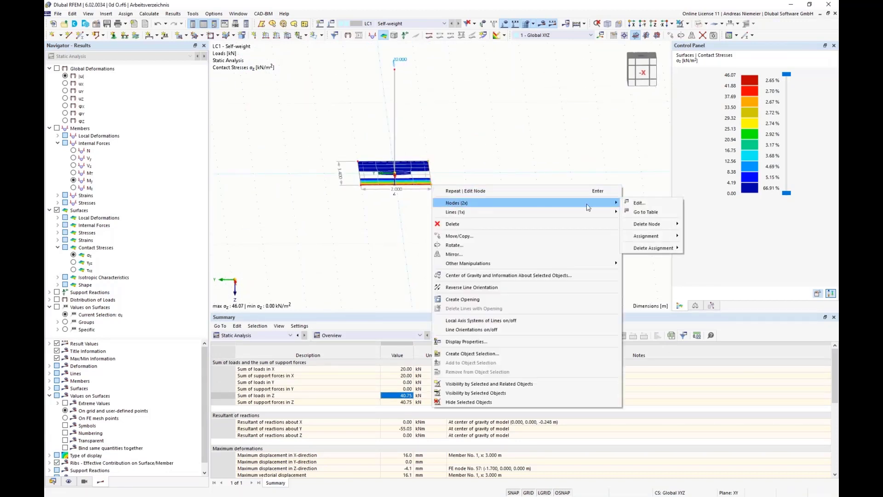
click(451, 188)
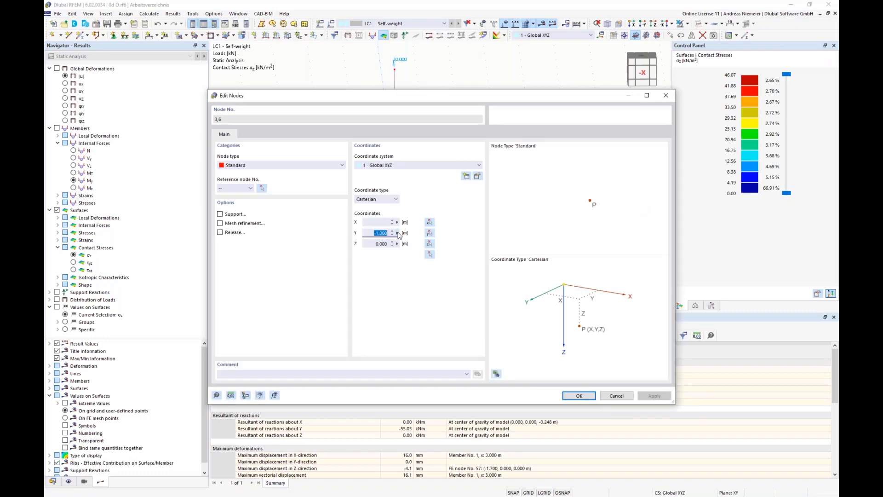
click(397, 233)
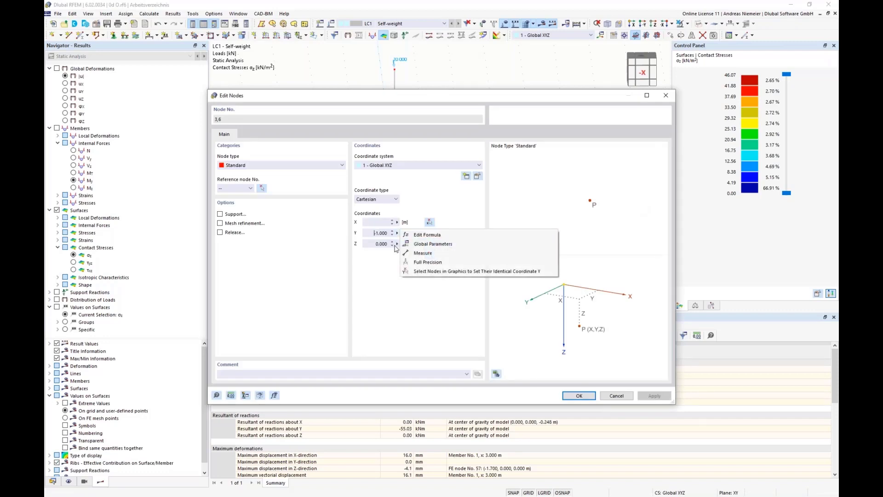
click(431, 236)
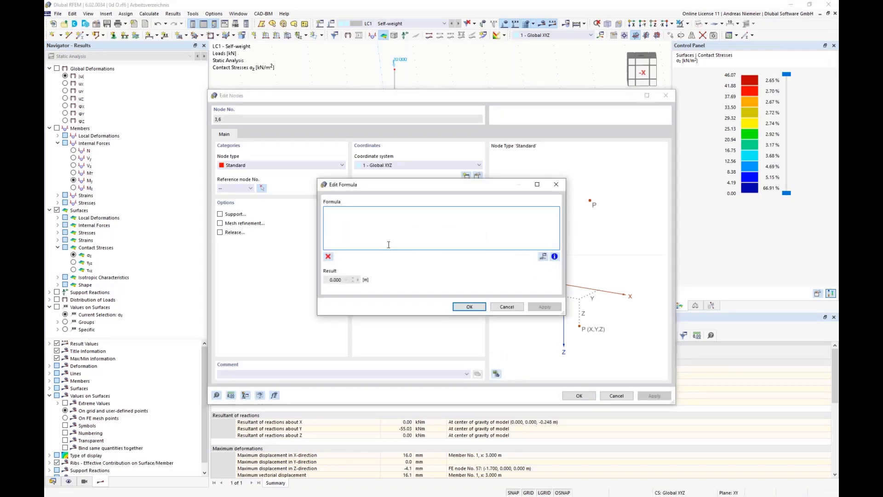
text(-by)
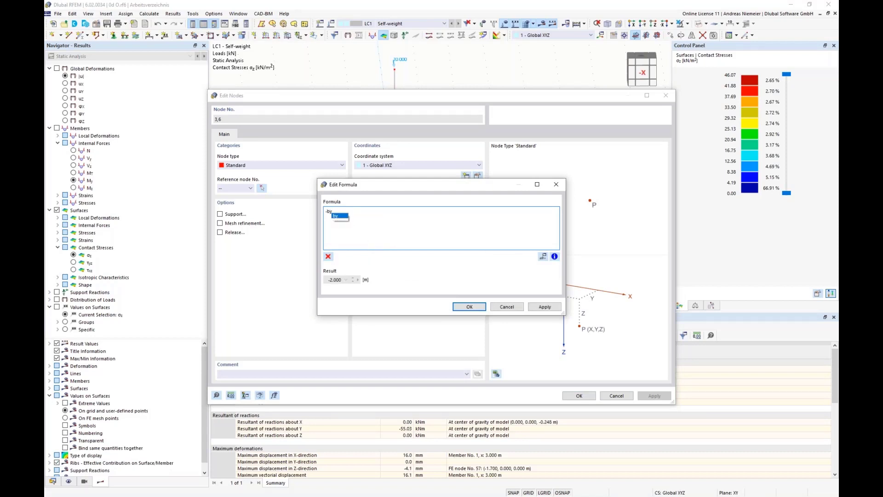
text(/2)
click(469, 307)
click(579, 396)
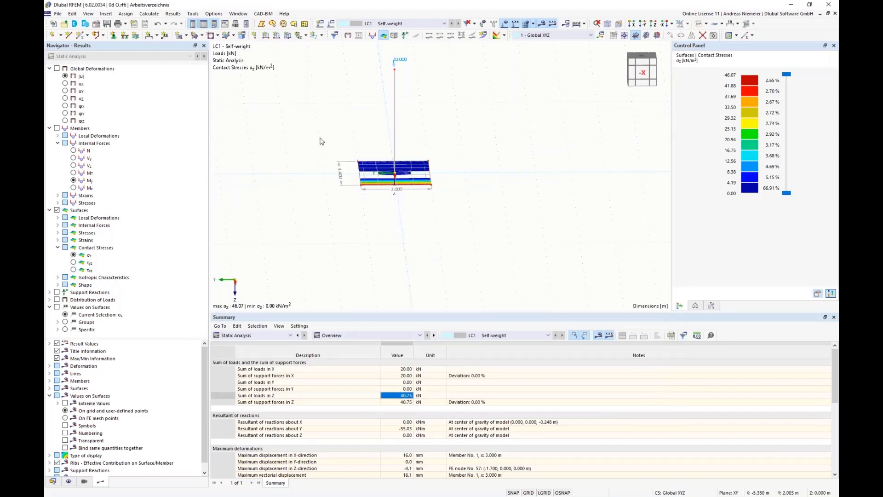
Define the Y-coordinate of the two plate corner nodes on the +Y side with the formula by/2.
right_click(363, 189)
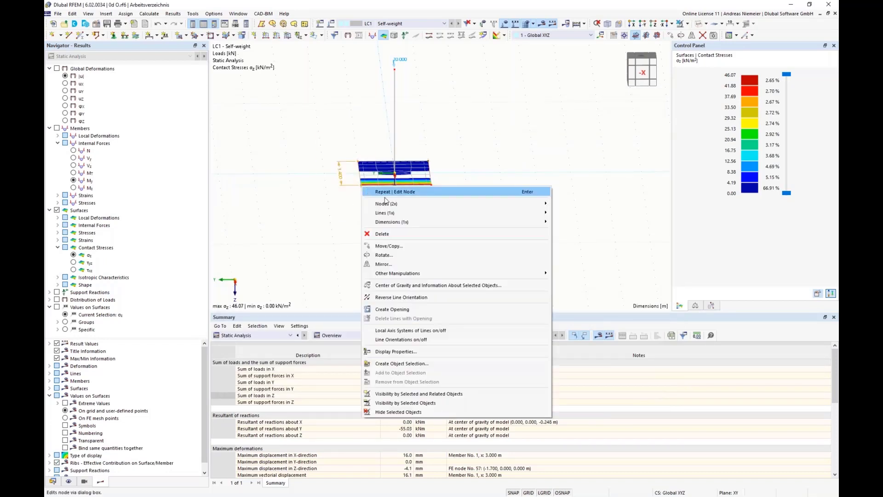
click(387, 190)
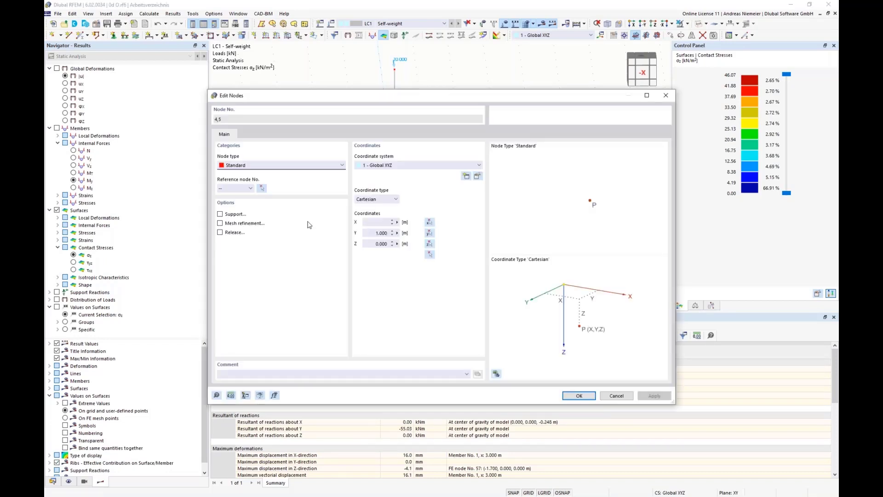
right_click(402, 232)
click(424, 235)
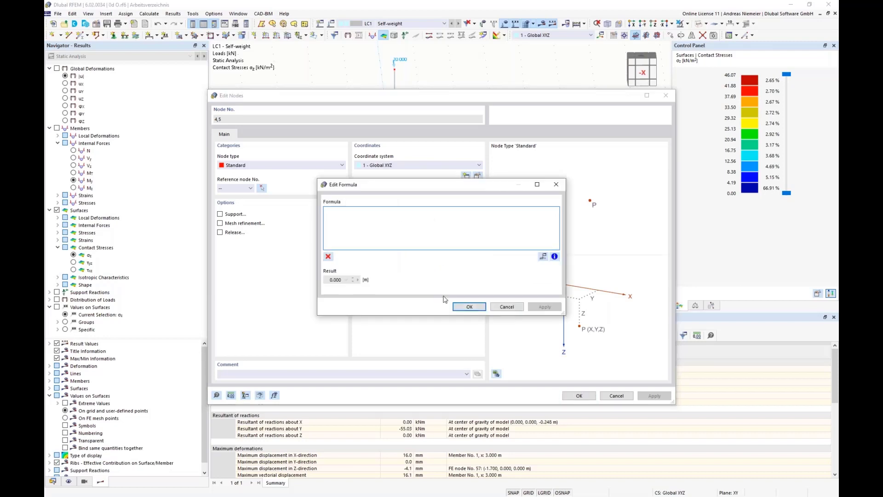
text(by/2)
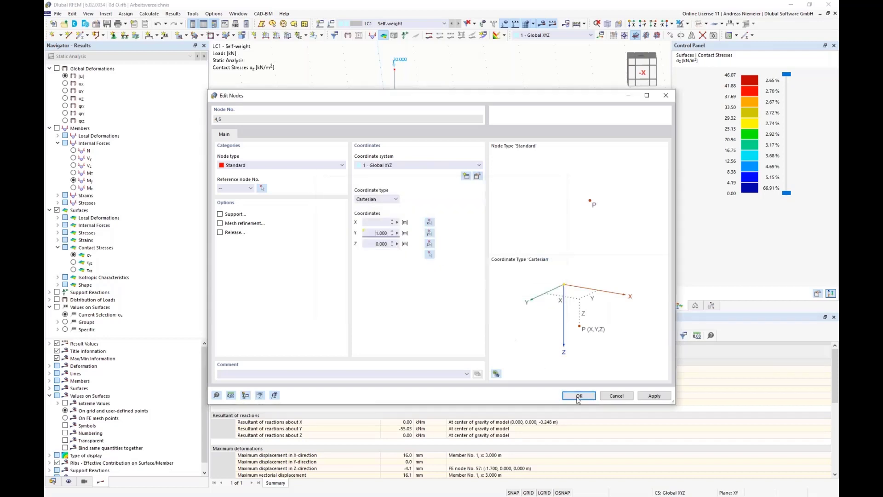
click(481, 307)
click(577, 396)
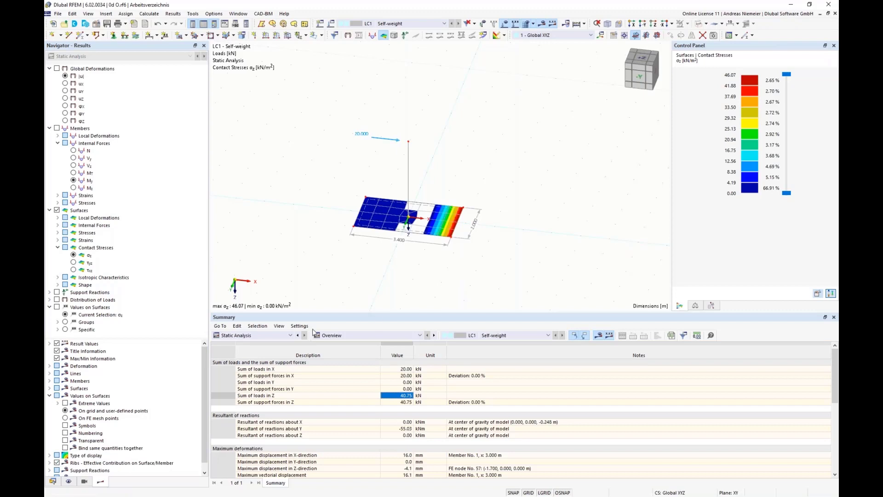
Link the thickness of the C25/30 plate to the global parameter d with the formula =d in the thicknesses table.
click(252, 336)
click(235, 343)
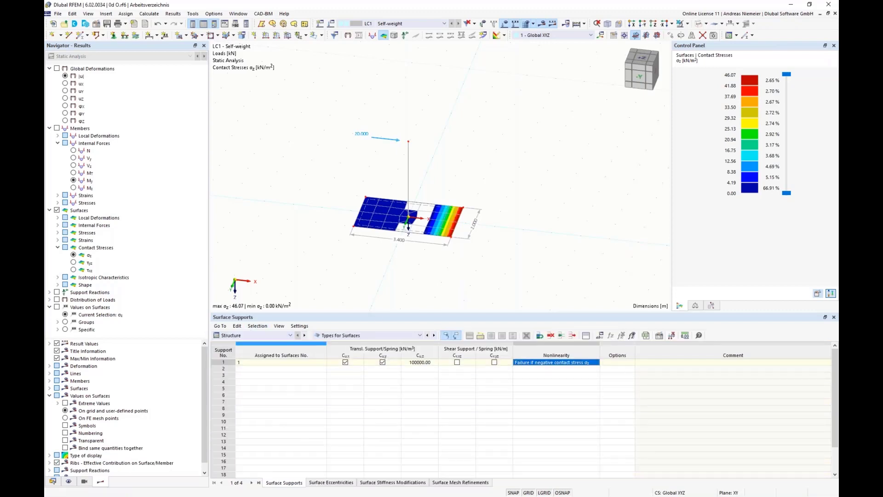
click(347, 335)
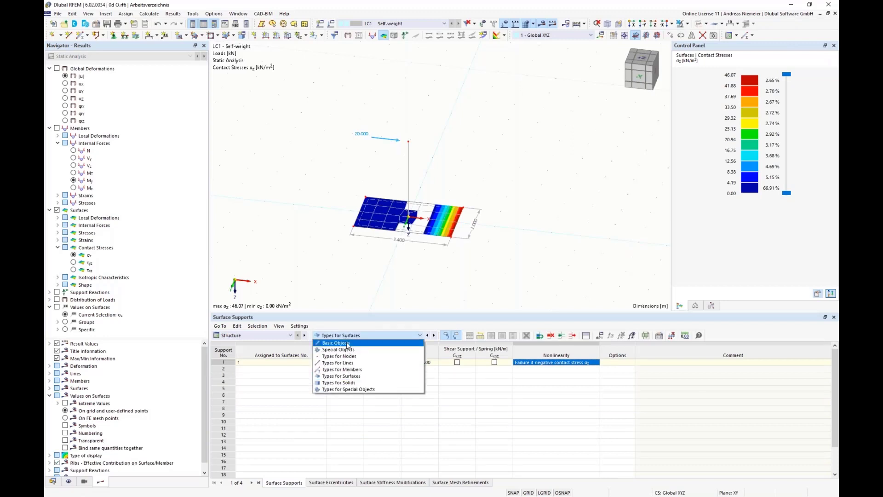
click(346, 343)
click(330, 483)
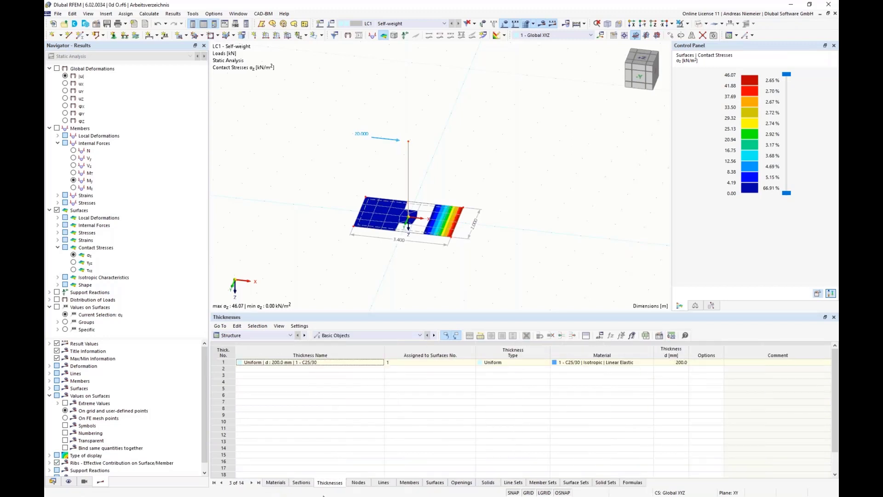
click(677, 363)
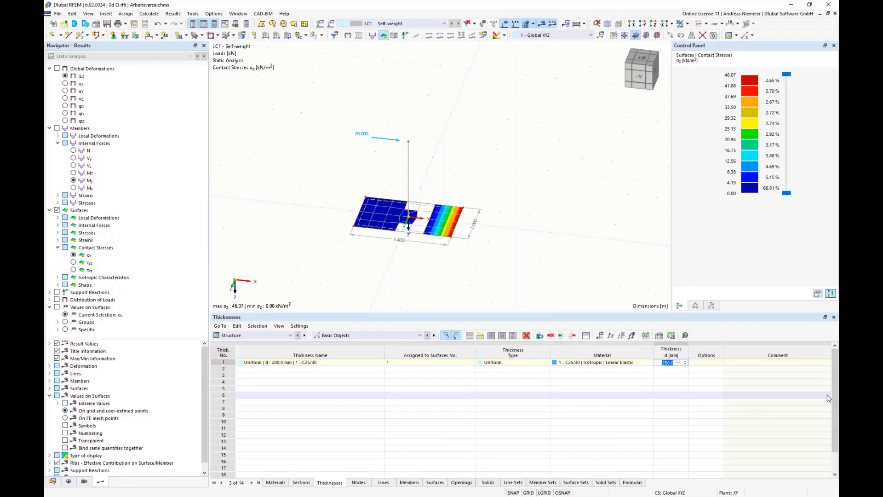
text(=d)
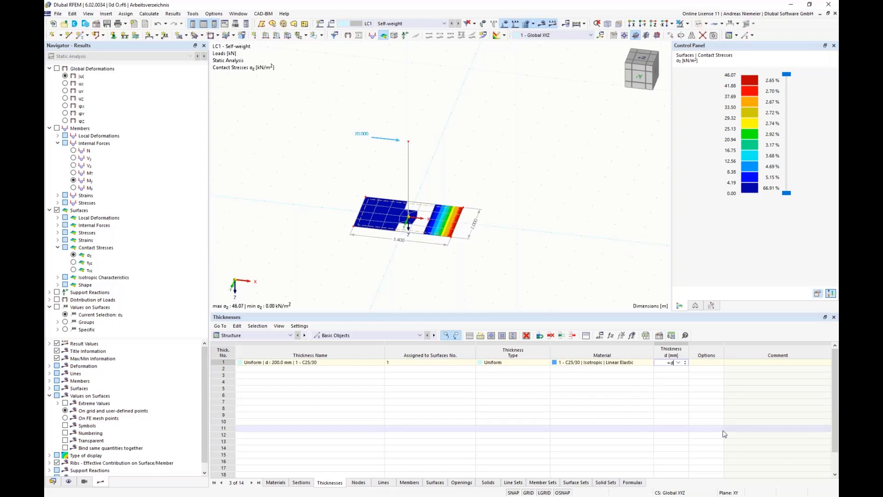
click(722, 429)
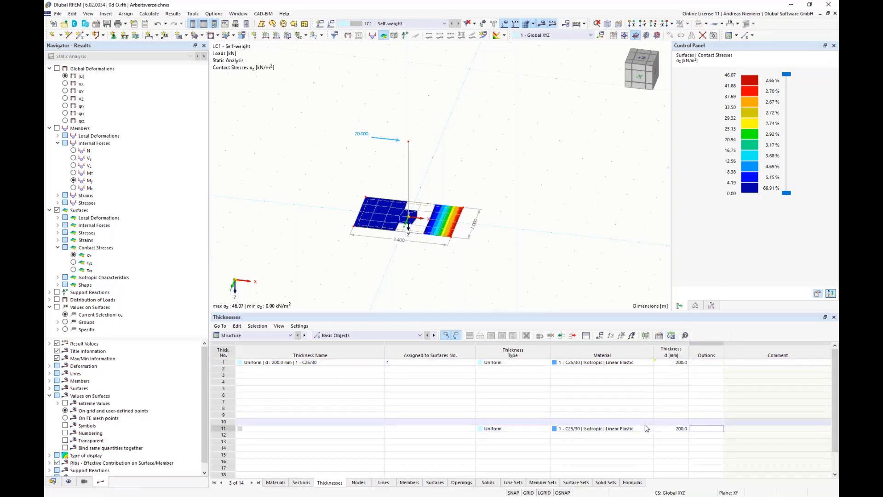
Display formulas instead of values to check the plate thickness and node coordinates, and switch back to values.
click(632, 335)
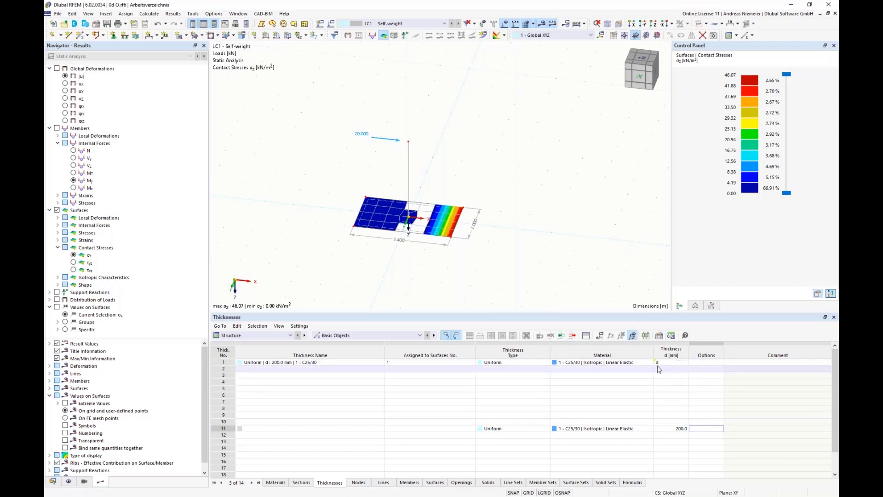
click(359, 483)
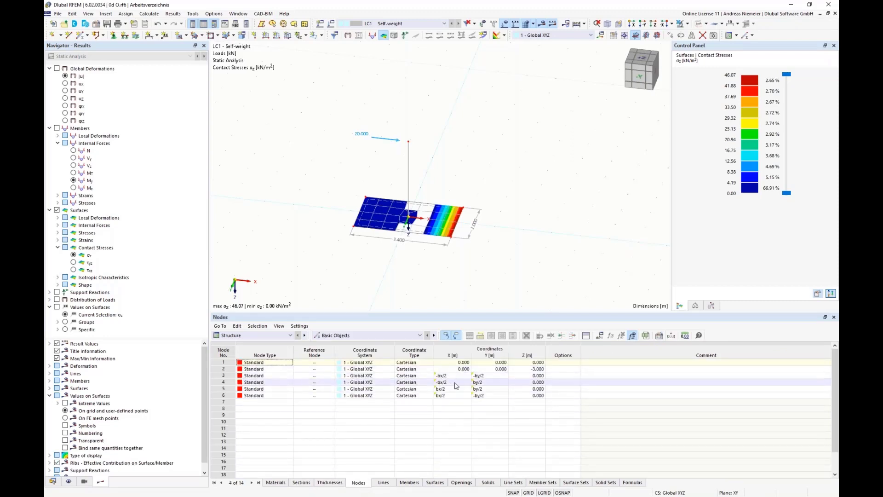
click(633, 336)
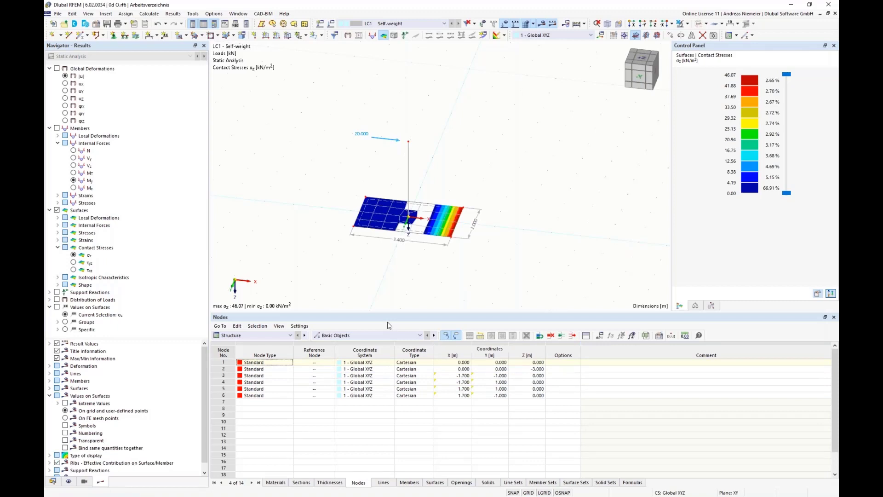
Try a value of 4 m for the global parameter bx, inspect the plate, and undo the change.
click(601, 335)
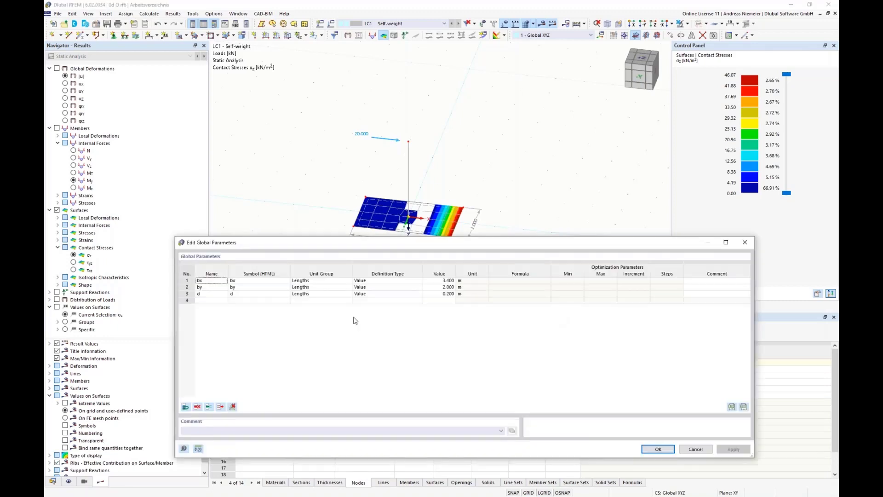
click(442, 280)
text(4)
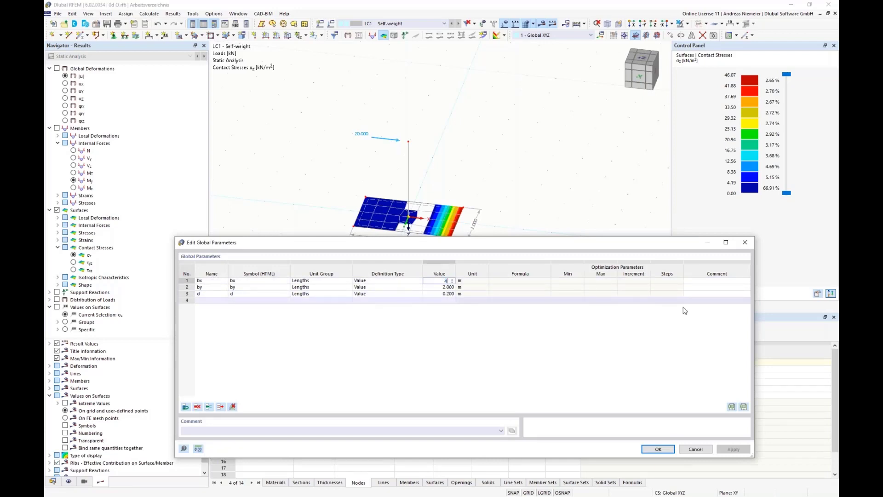
key(Return)
click(658, 449)
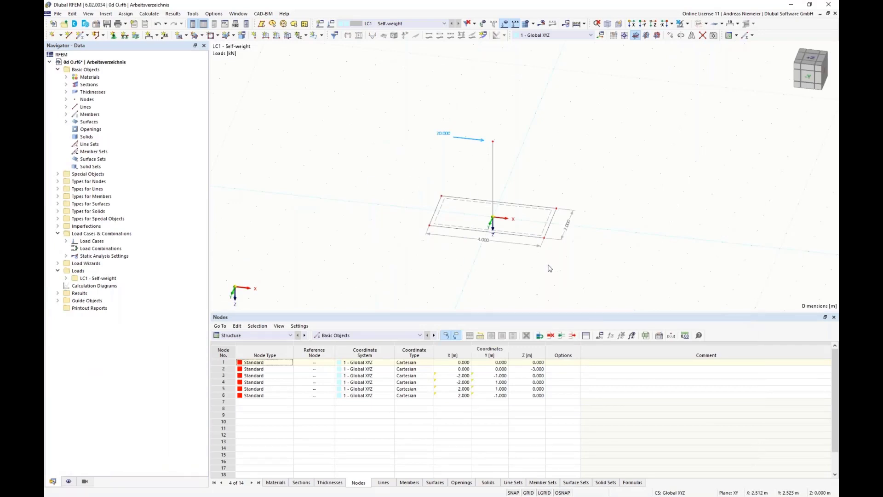
scroll(550, 267, down, 1)
middle_drag(535, 257, 435, 234)
scroll(412, 205, up, 3)
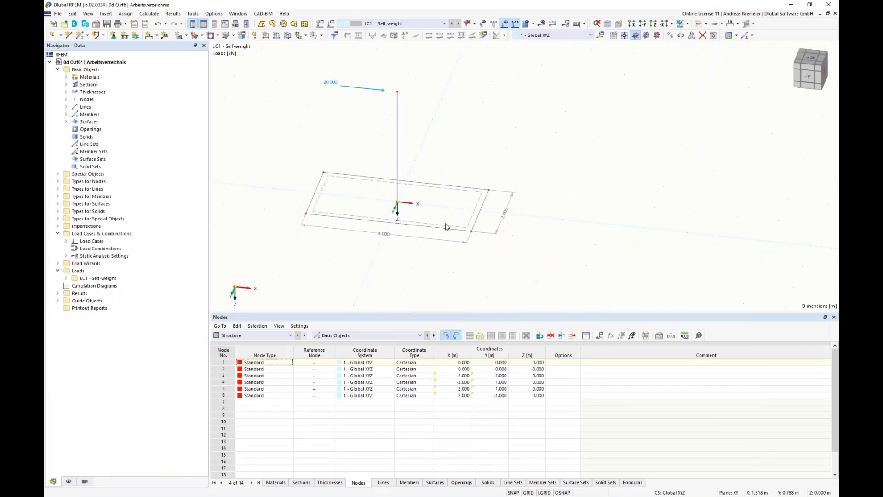
click(157, 23)
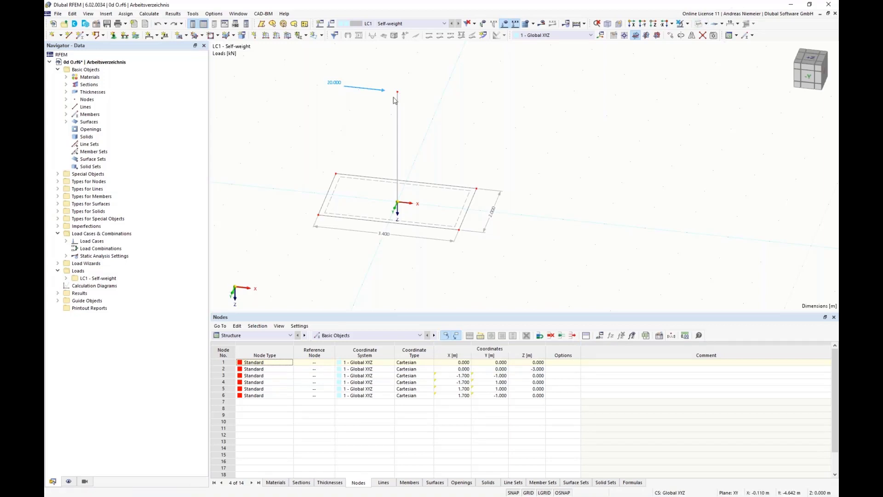
Activate the Optimization & Costs / CO2 Emission Estimation add-on in the model's base data.
click(97, 24)
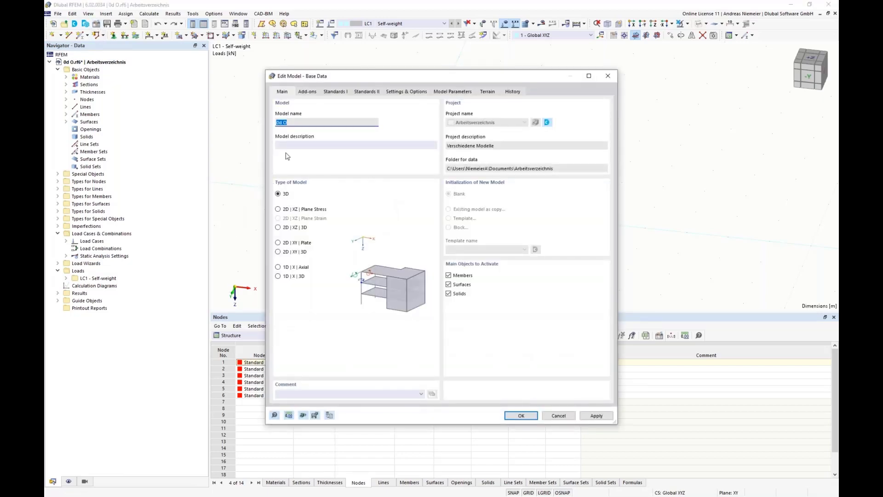
click(305, 92)
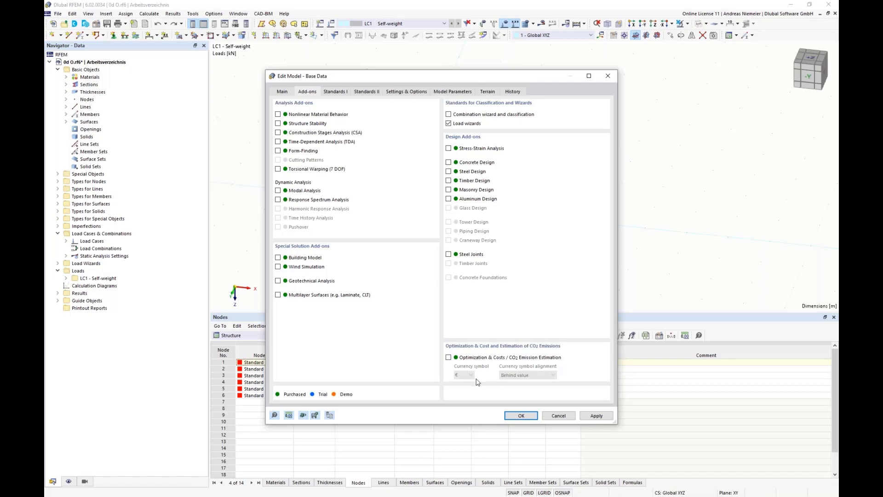
click(448, 357)
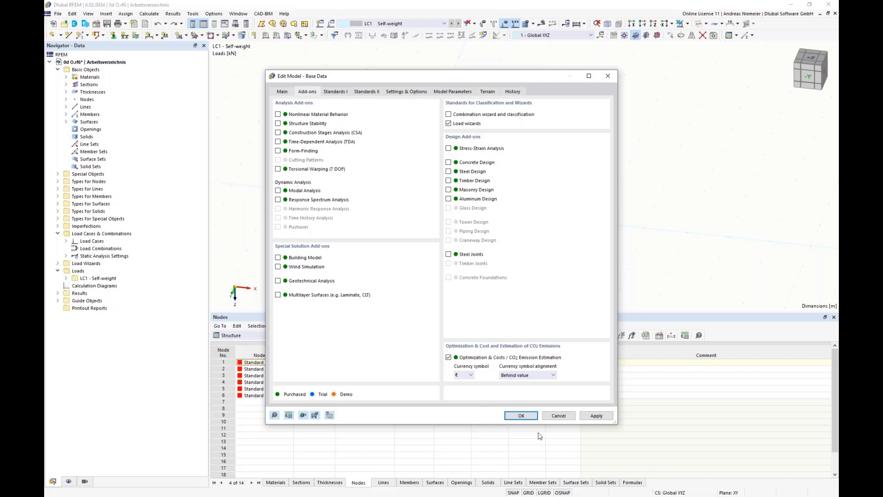
click(522, 416)
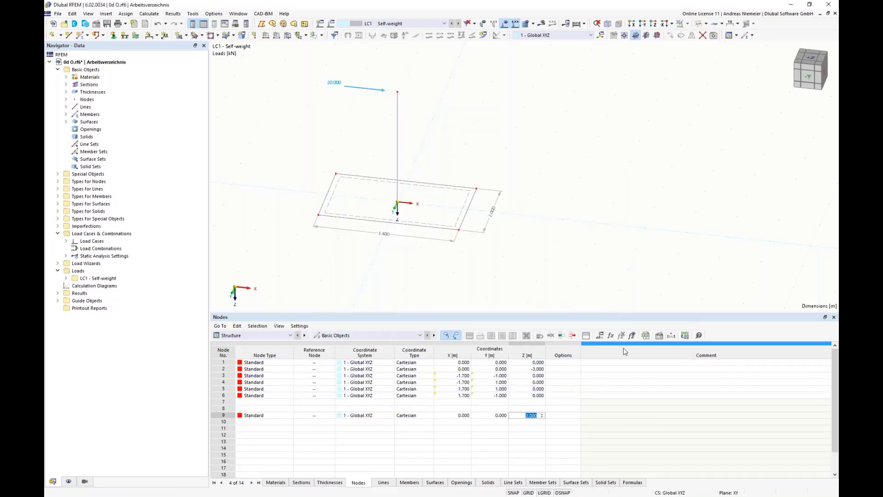
Open the global parameters and set the definition type of bx to Optimization.
click(599, 335)
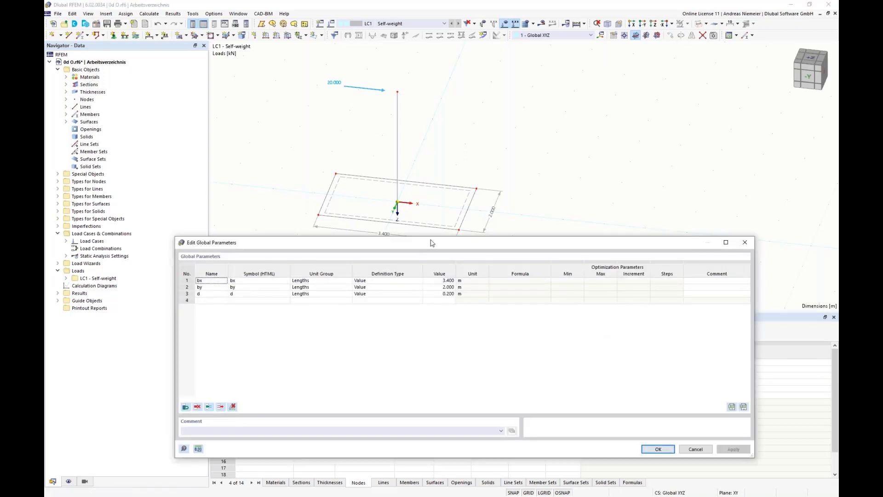
drag(430, 237, 431, 257)
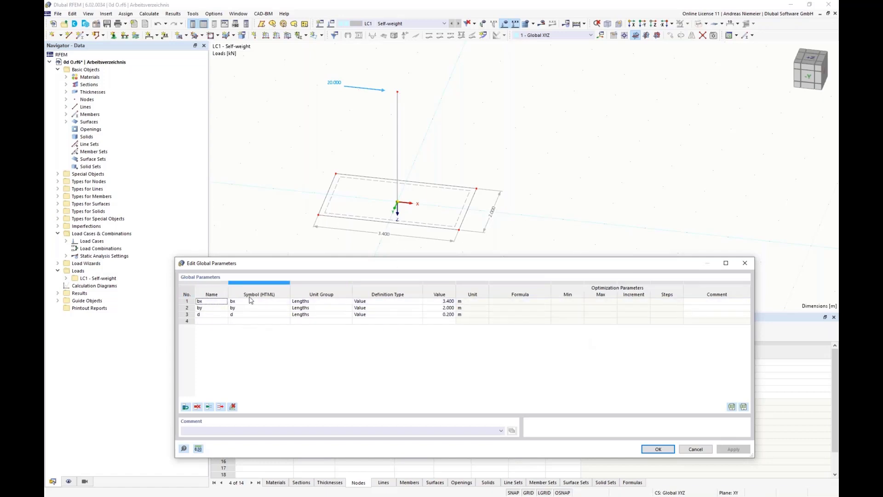
click(362, 303)
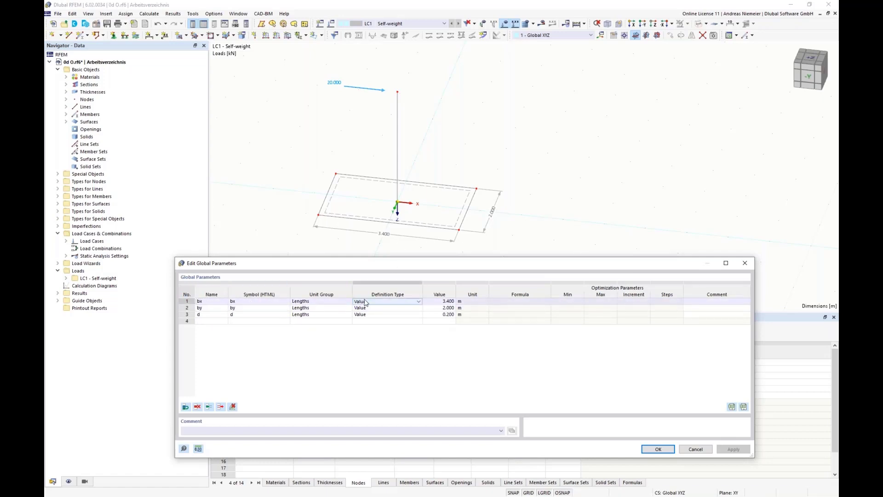
click(417, 302)
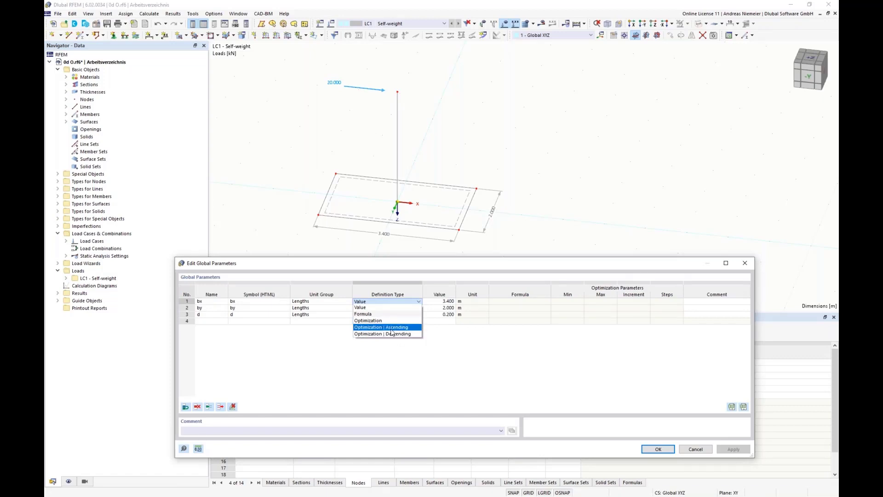
click(366, 320)
Try the Optimization | Ascending definition type for bx and switch it back to plain Optimization.
click(418, 301)
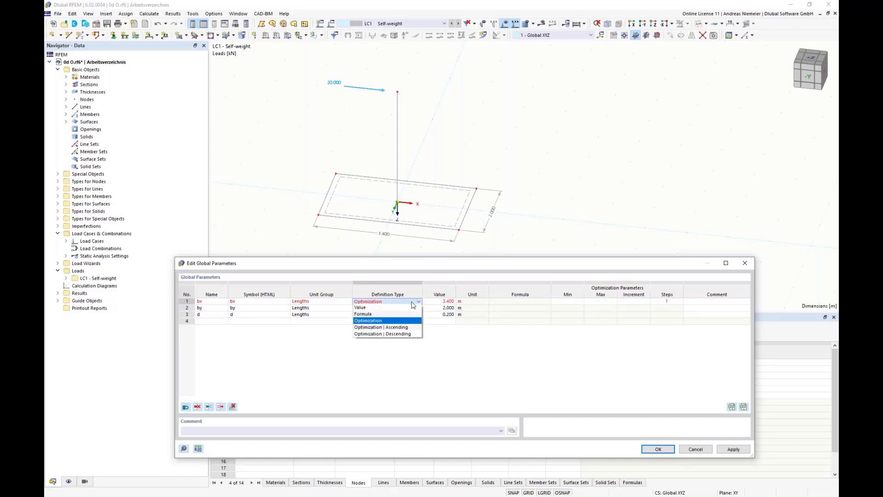
click(376, 328)
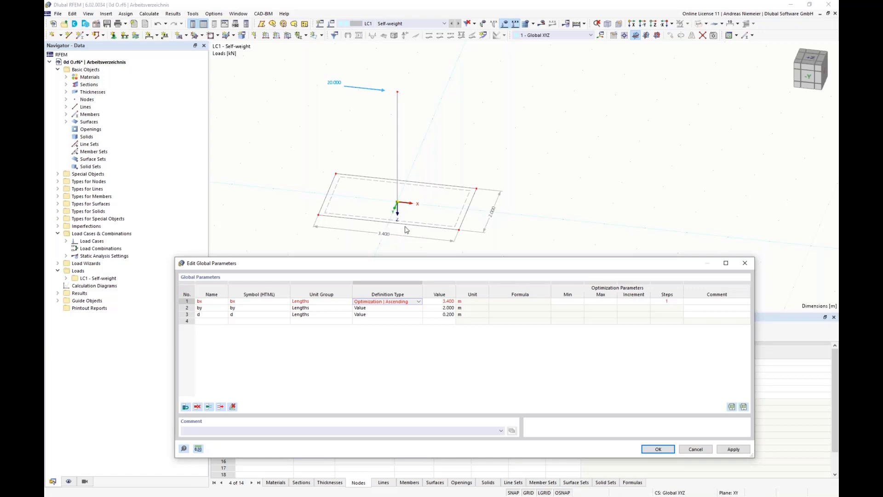
click(418, 301)
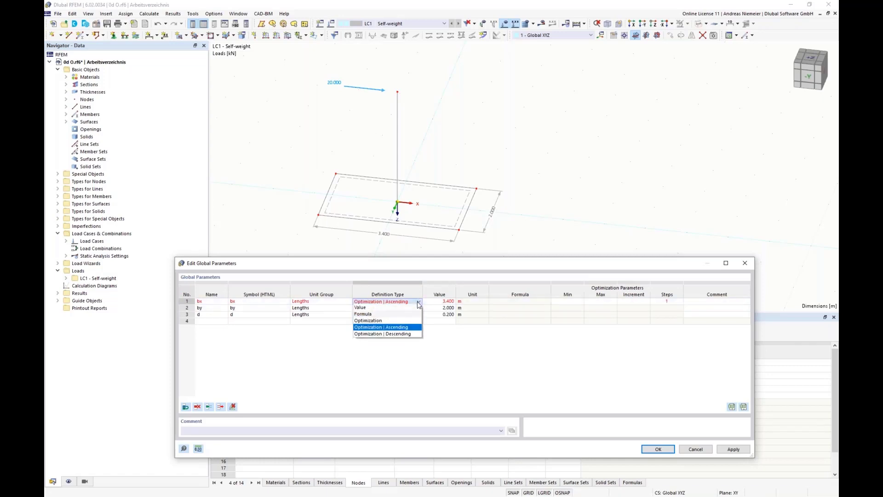
click(384, 327)
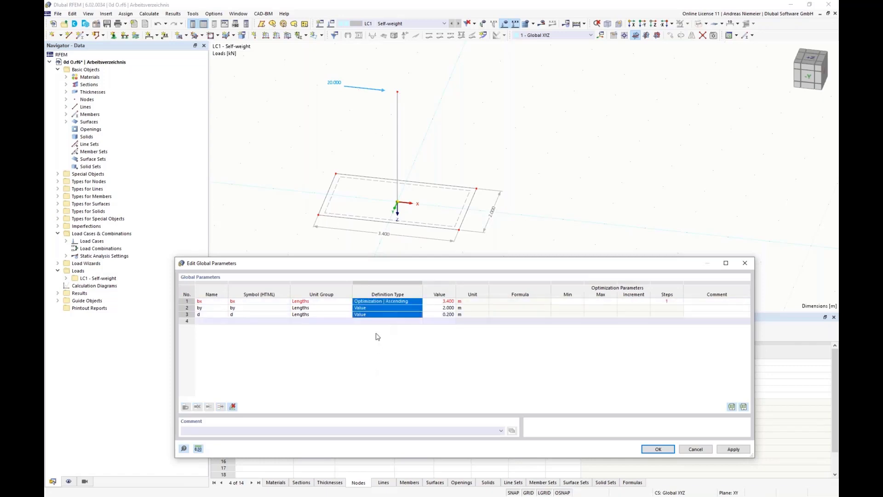
click(420, 301)
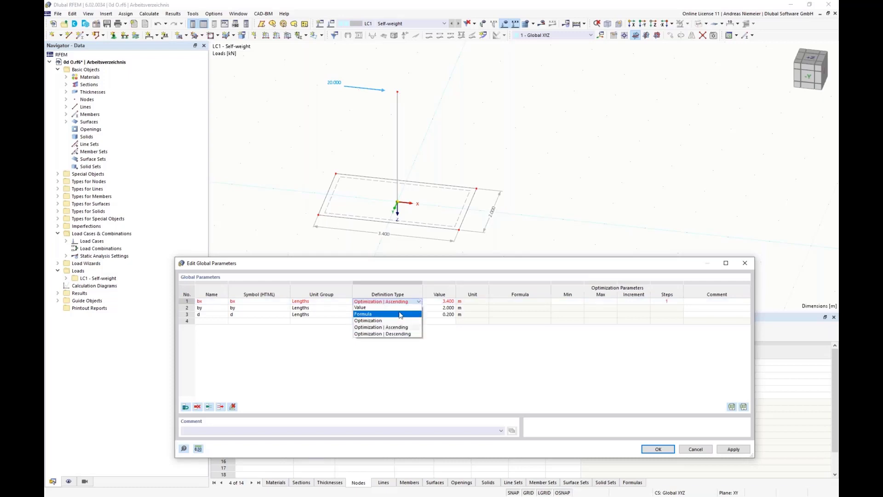
click(368, 321)
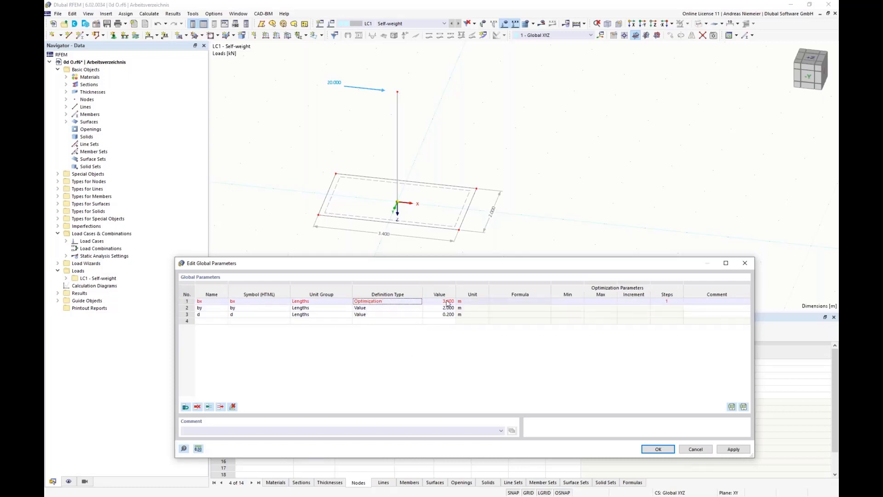
Set the optimization range of bx to a minimum of 1 m and a maximum of 4 m with an increment of 0.25 m.
click(561, 301)
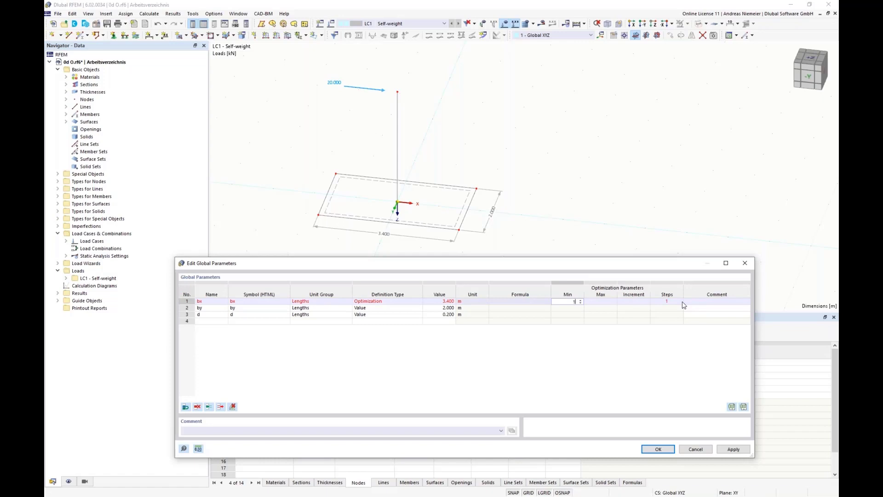
text(1)
key(Tab)
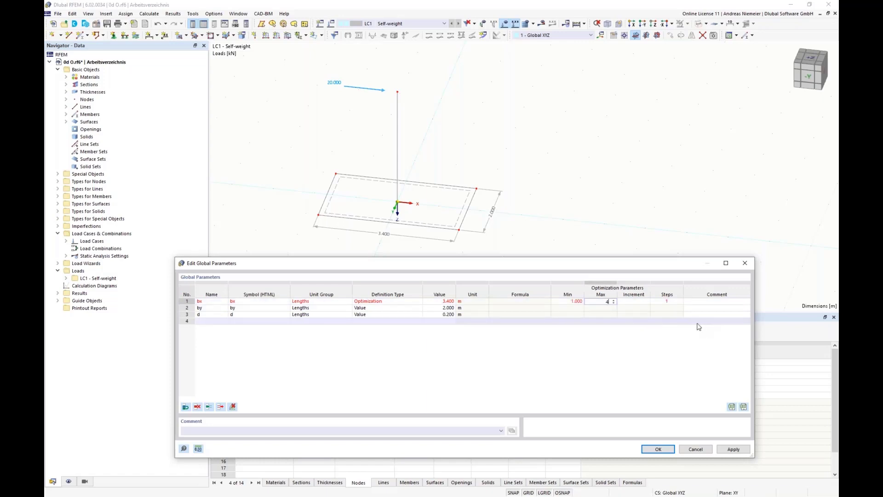
key(Tab)
text(1)
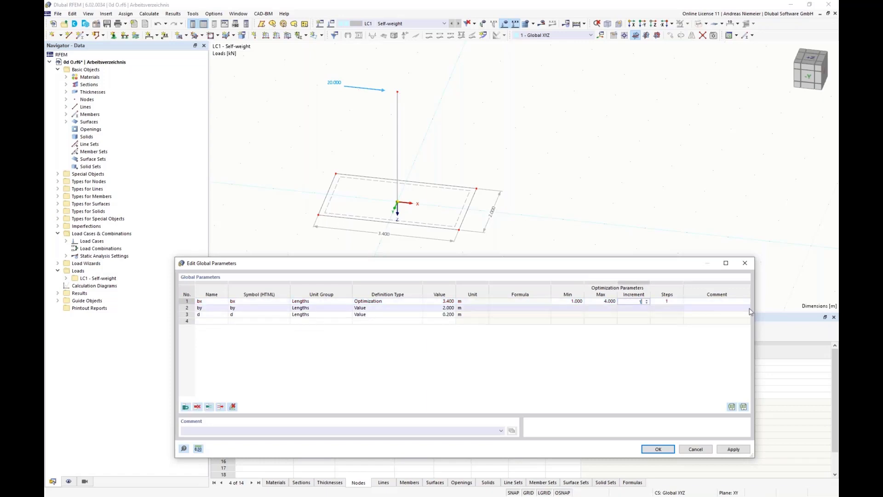
key(Tab)
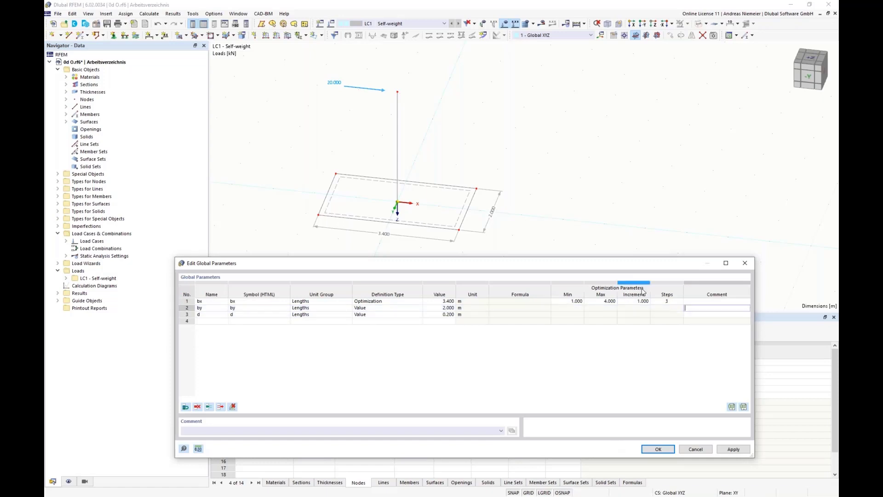
click(635, 300)
text(0.25)
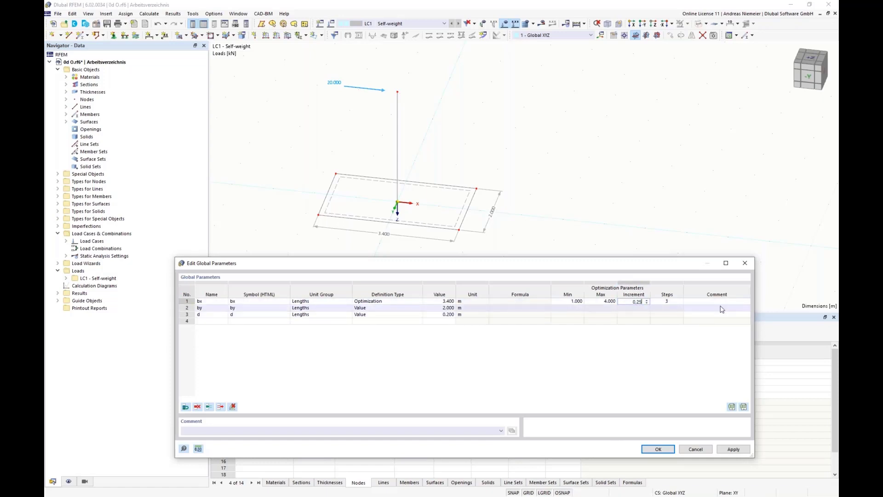
key(Tab)
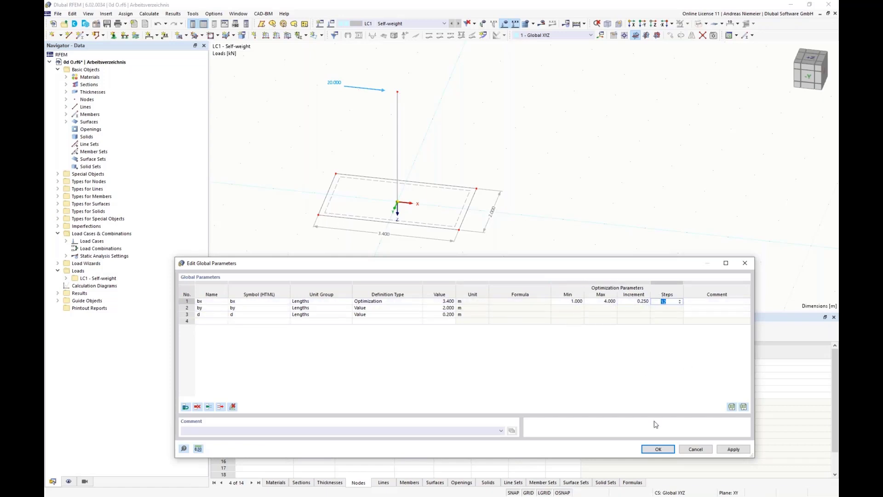
Accept the global parameters, then activate optimization in the optimization settings and keep the best 13 model mutations.
click(658, 450)
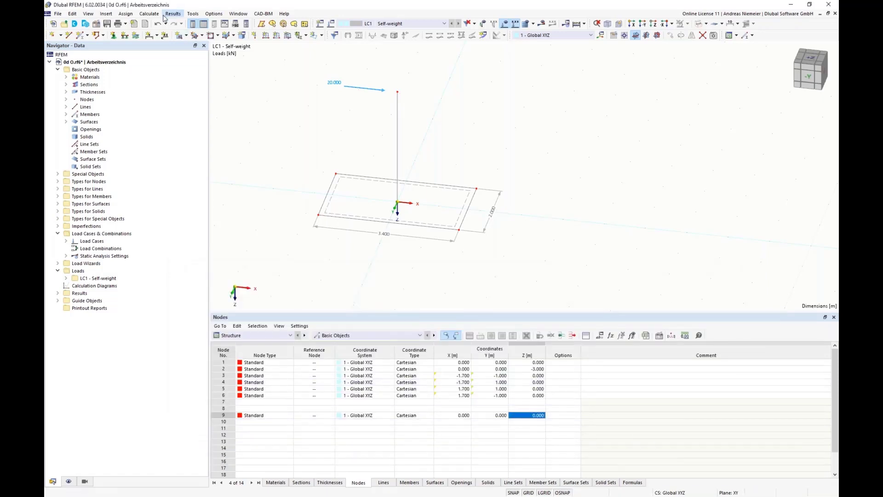
click(148, 14)
mouse_move(130, 10)
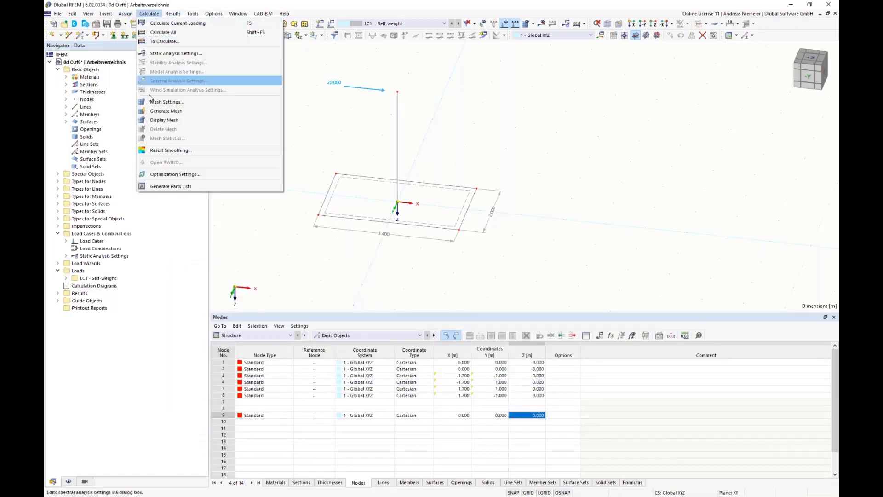
click(179, 176)
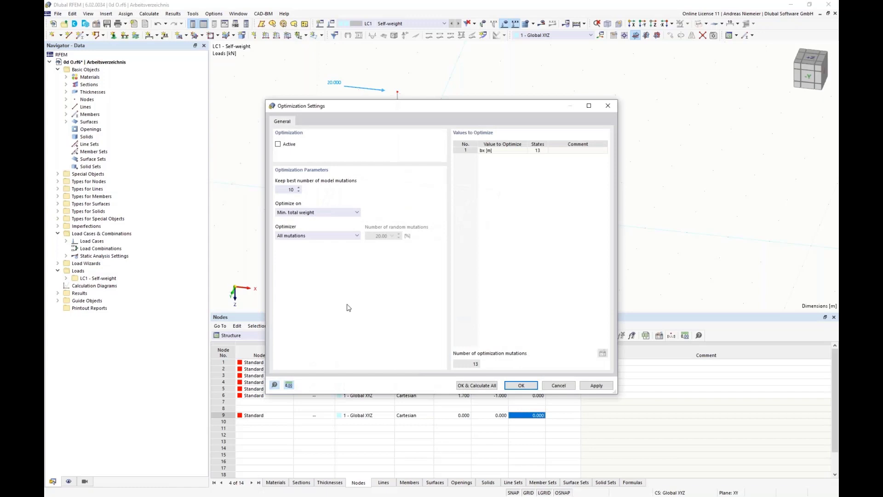
click(481, 152)
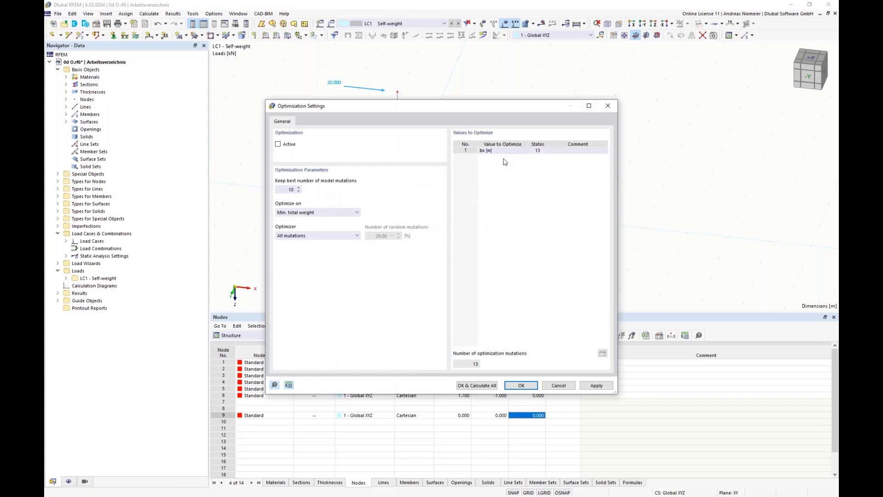
click(483, 144)
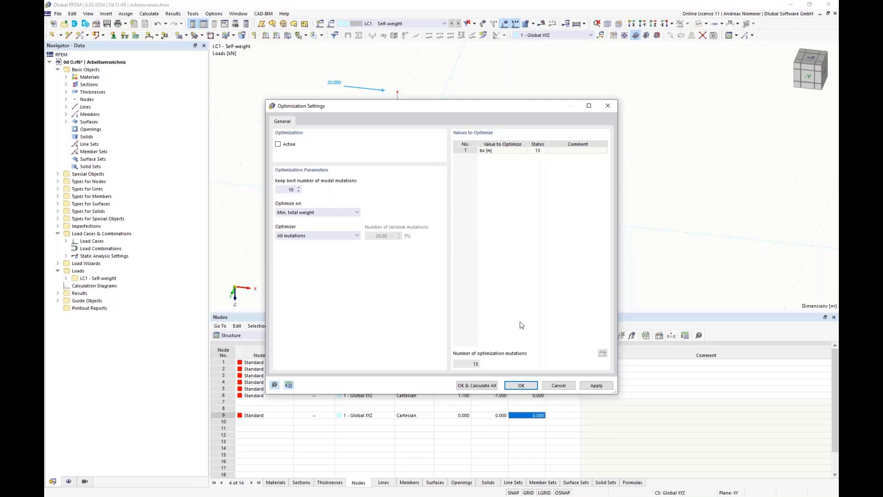
click(283, 146)
drag(289, 190, 349, 190)
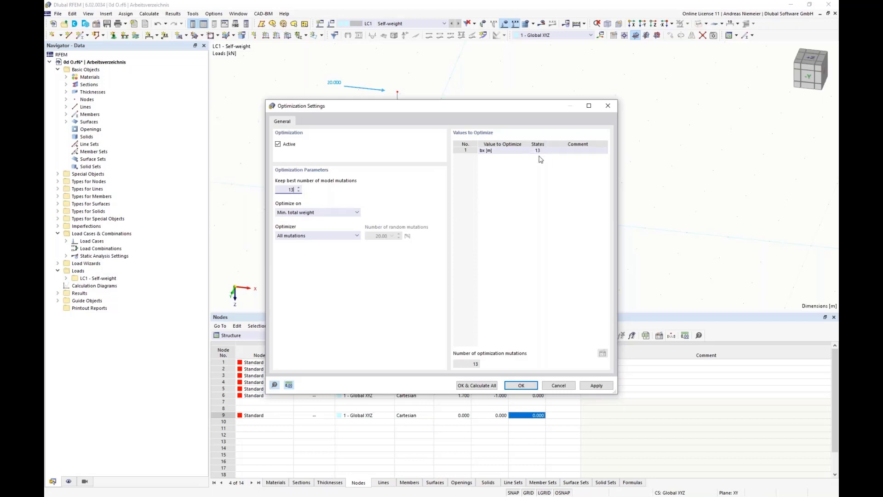
Keep minimum total weight as the optimization target and calculate all mutations.
click(326, 212)
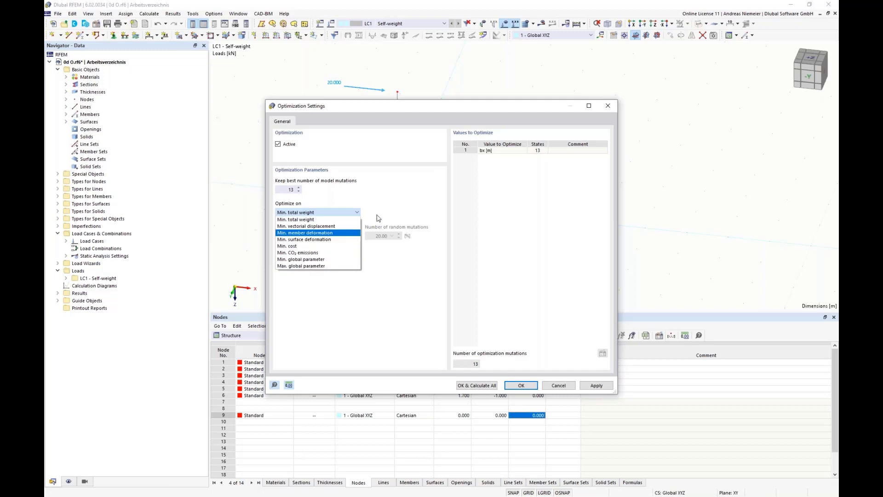
click(389, 202)
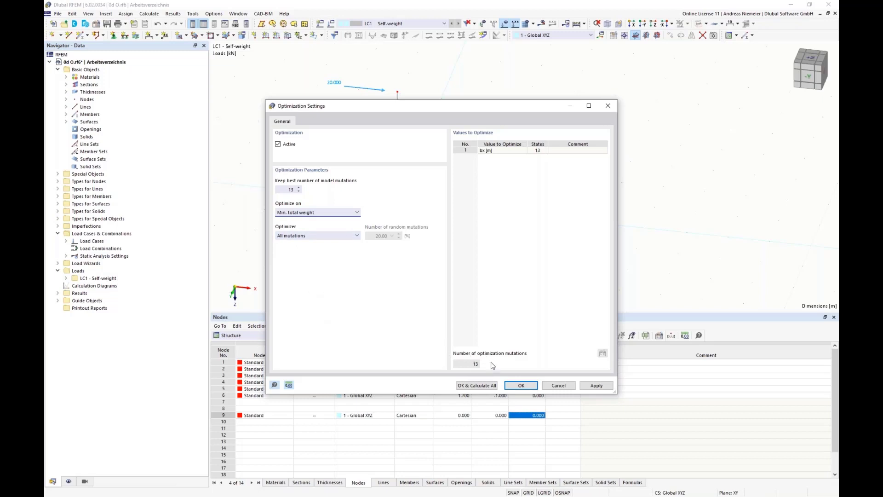
drag(392, 107, 574, 74)
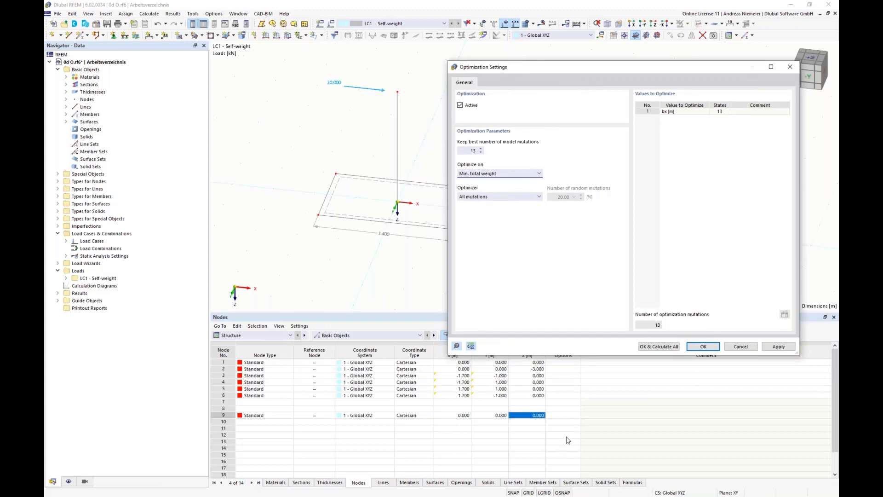
click(668, 349)
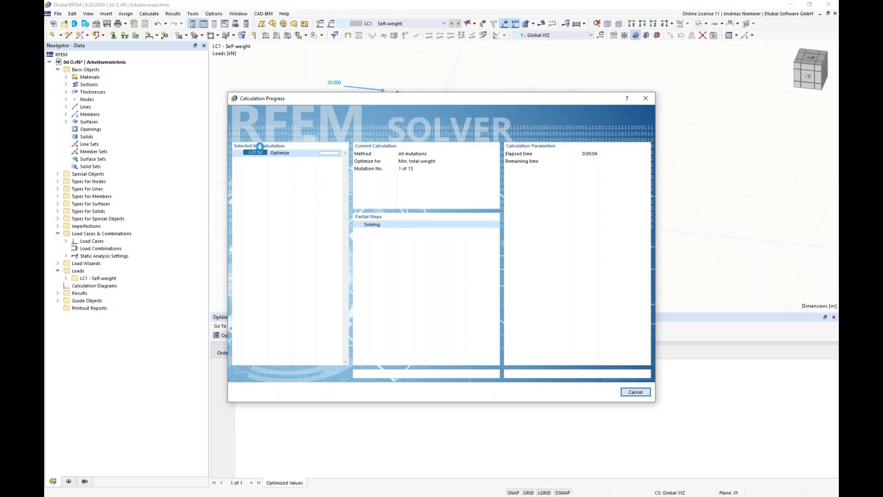
drag(303, 101, 576, 95)
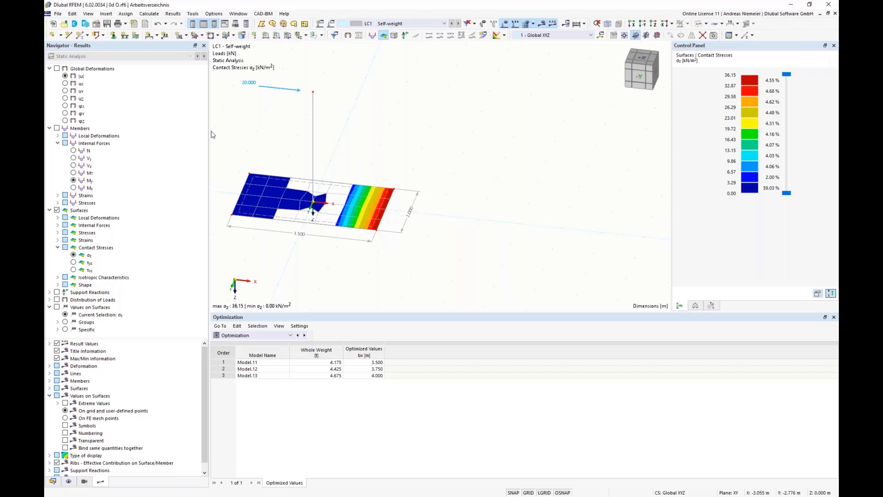
Change the definition type of global parameter d to Optimization.
click(72, 13)
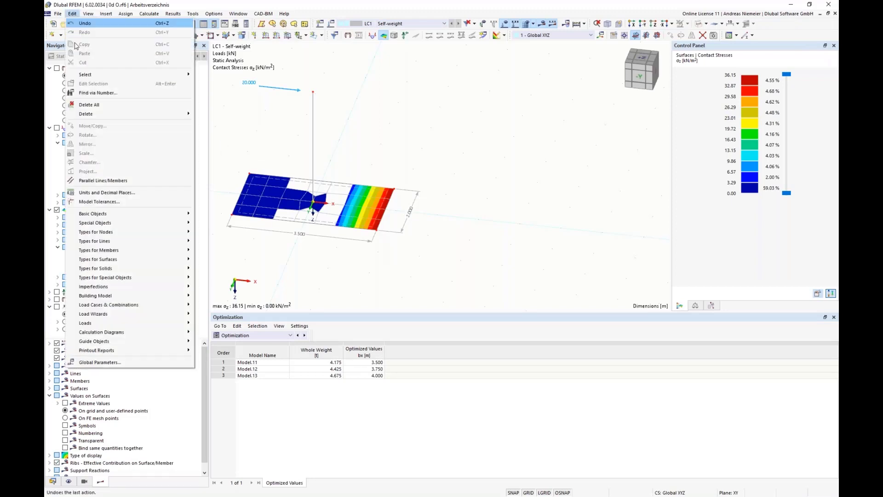
click(89, 366)
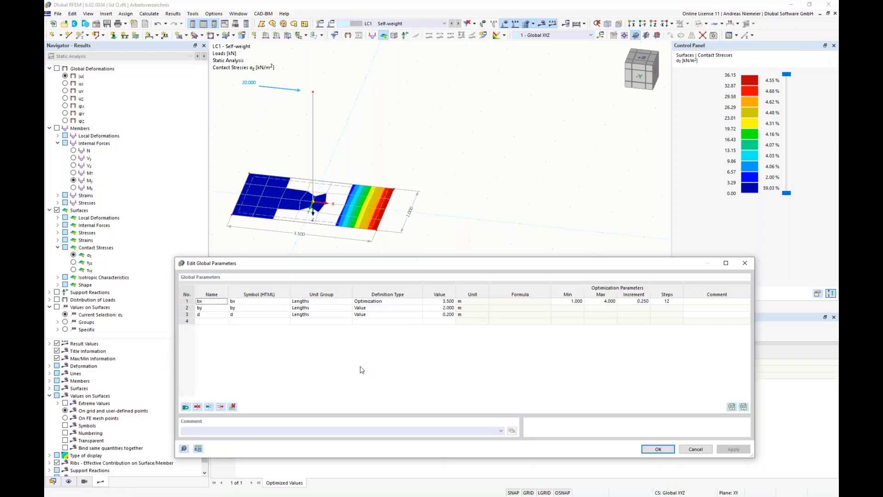
click(202, 315)
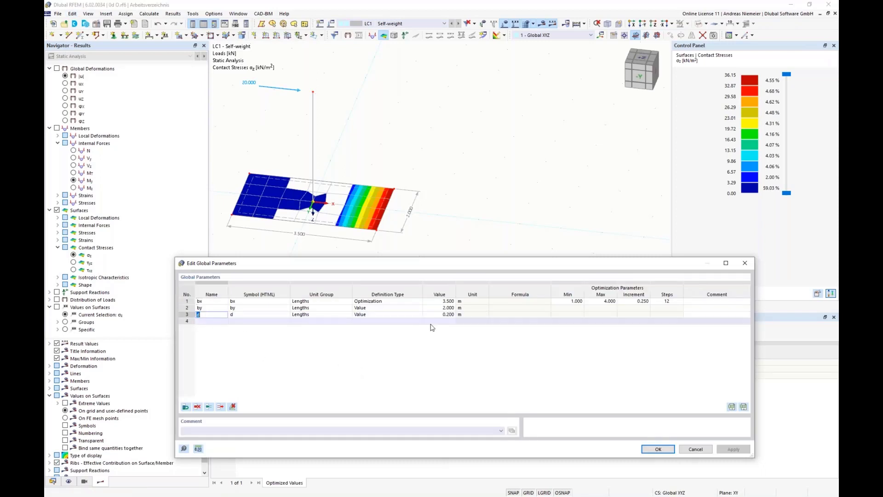
click(361, 315)
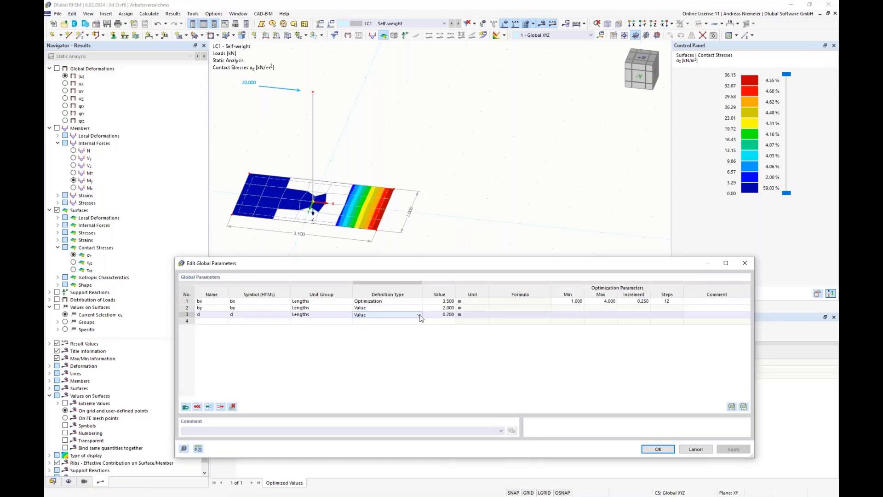
click(418, 315)
click(378, 334)
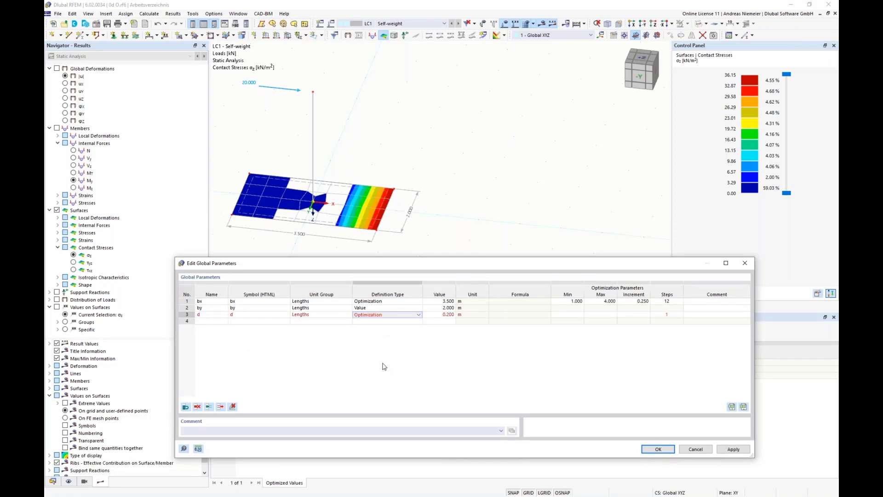
Set parameter d's optimization range to 0.2 m minimum and 1 m maximum with a 0.1 m increment, and accept the parameters.
click(568, 314)
text(0,2)
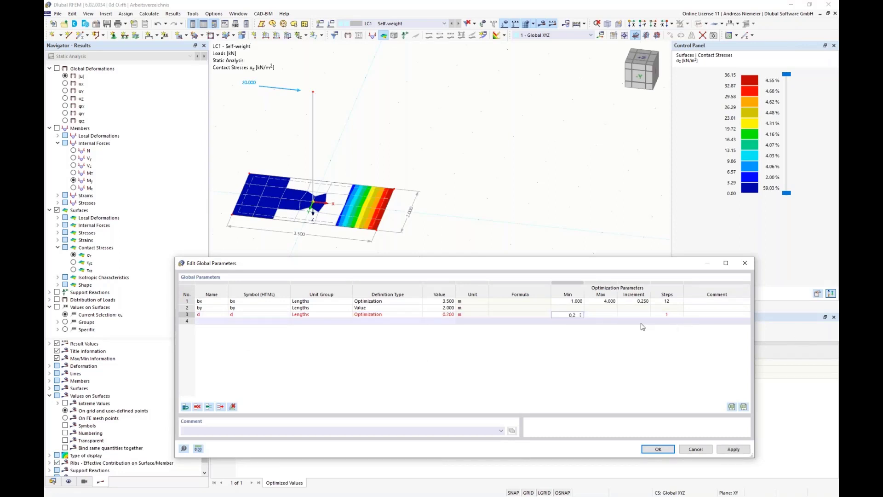
key(Tab)
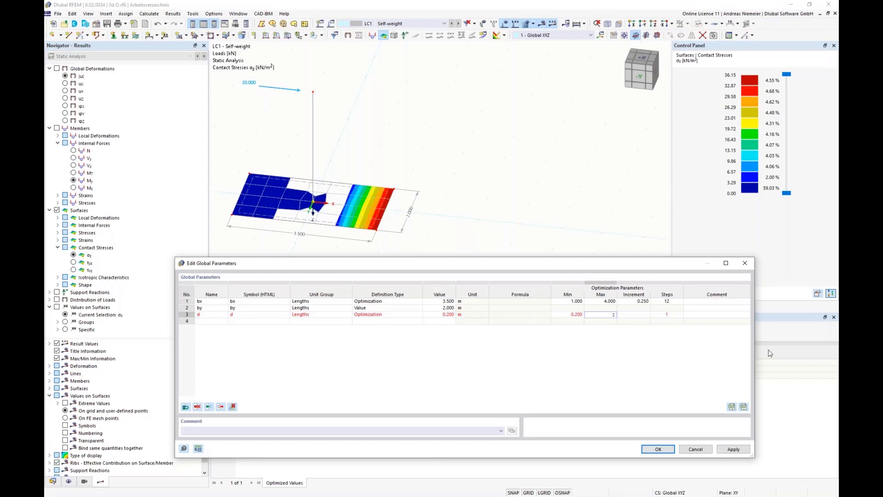
text(1)
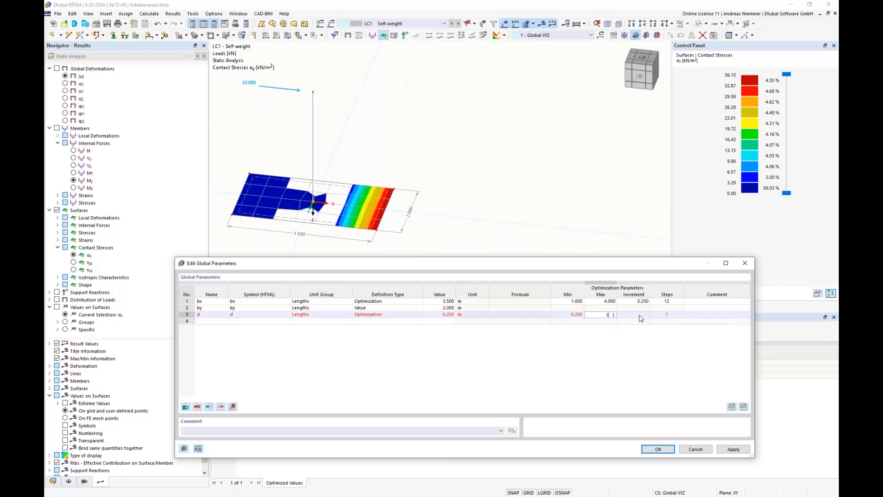
key(Tab)
text(0,1)
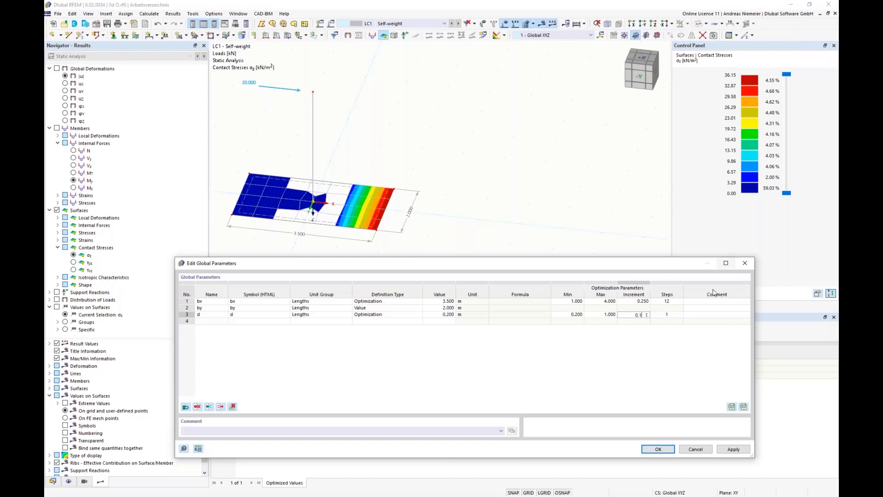
key(Tab)
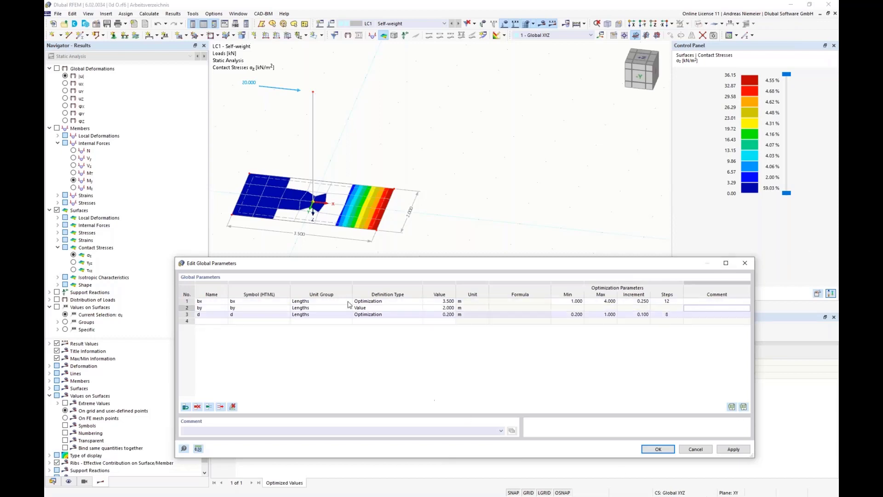
click(653, 450)
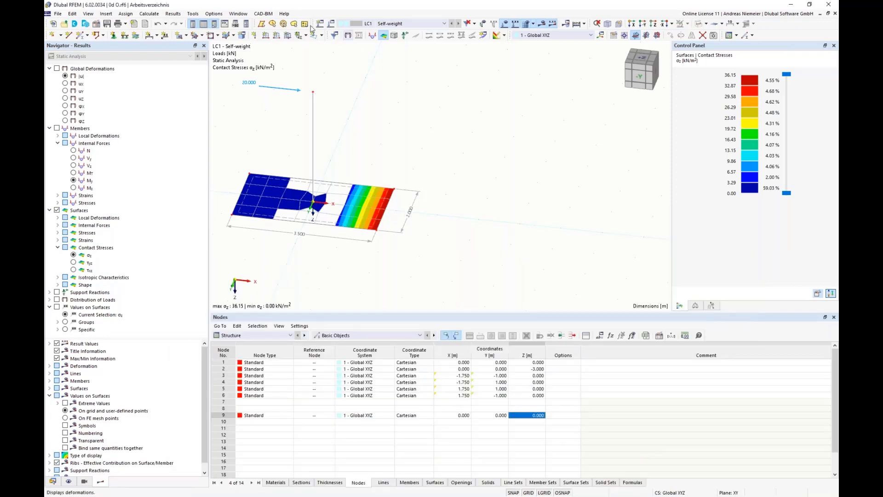
Check the values to optimize and the number of mutations in the optimization settings.
click(149, 13)
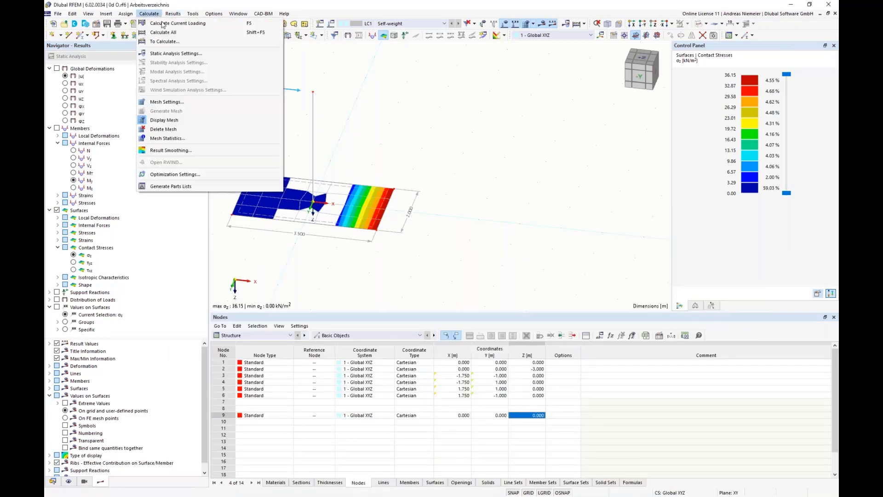
click(179, 174)
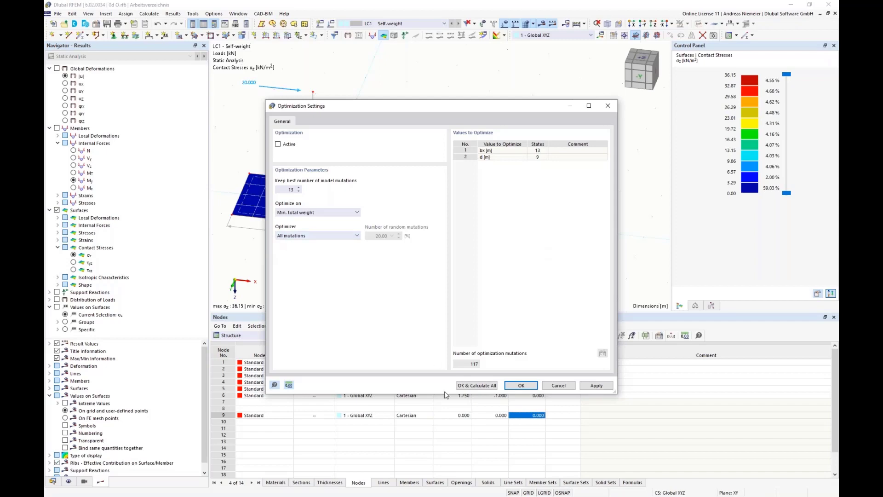
click(559, 387)
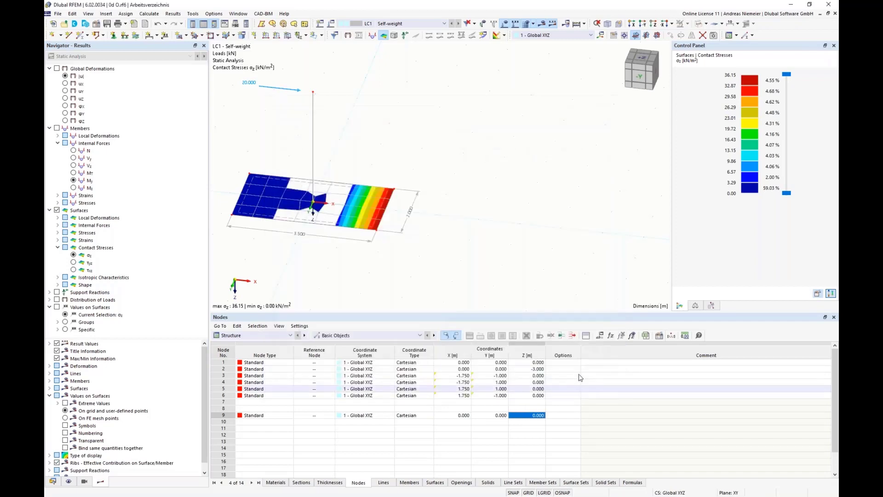
Open the model Stützenfundament 2d.rf6 from the Optima folder on the desktop and display its optimization results table.
click(58, 14)
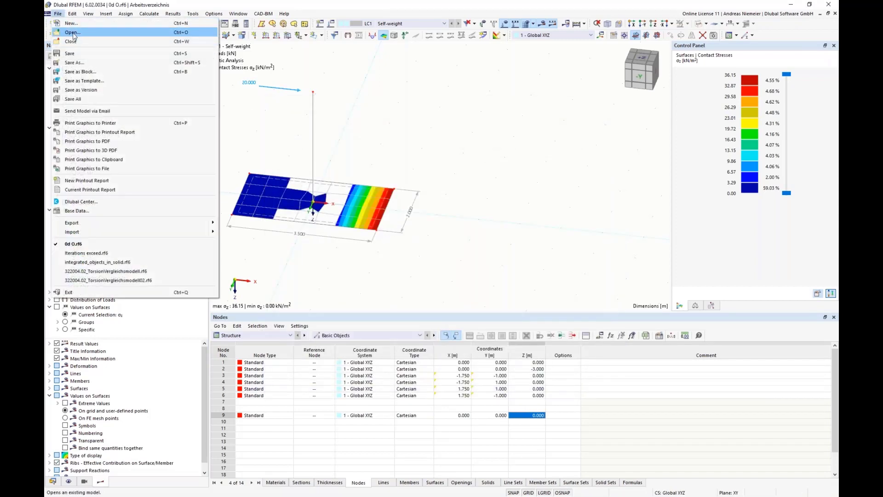
click(73, 32)
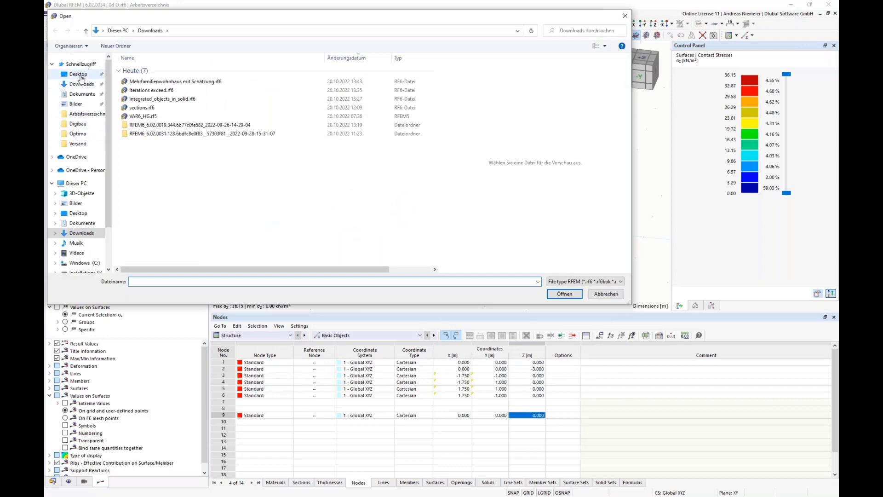
click(80, 74)
double_click(141, 107)
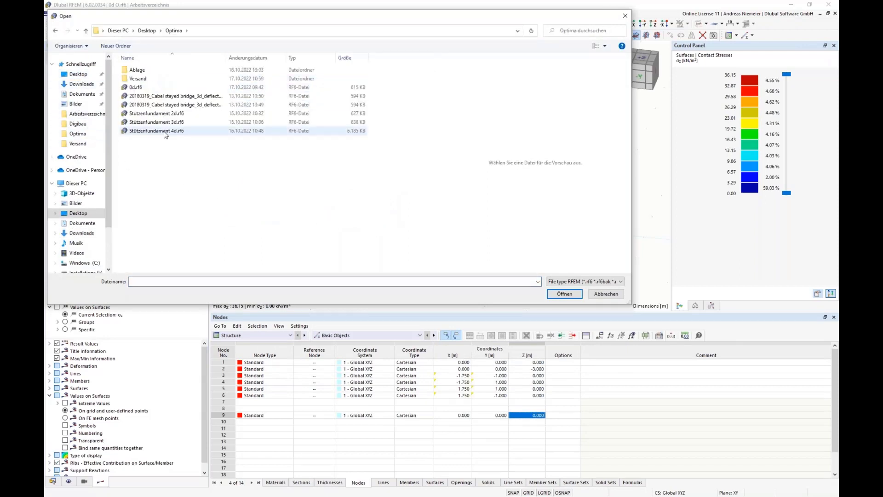
click(167, 114)
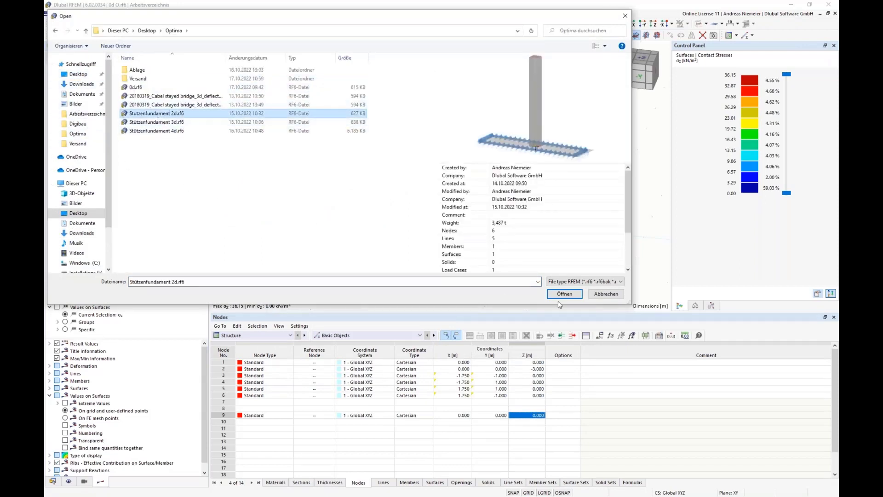
click(564, 296)
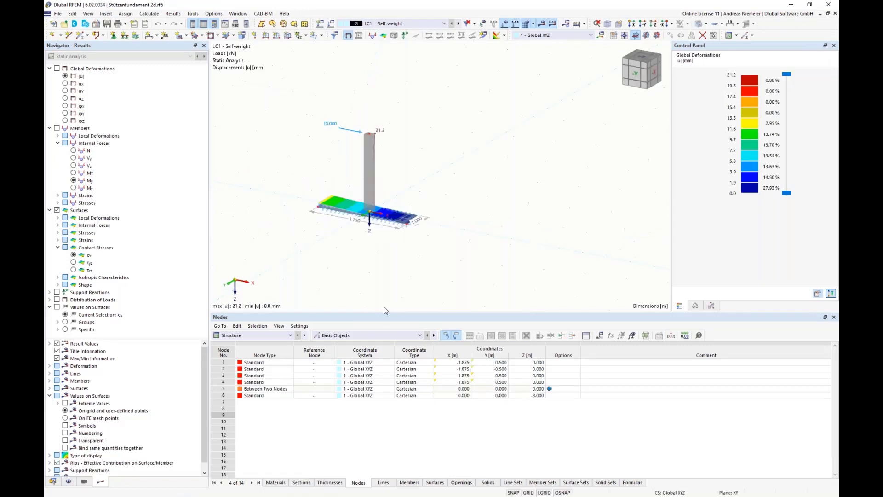
click(263, 336)
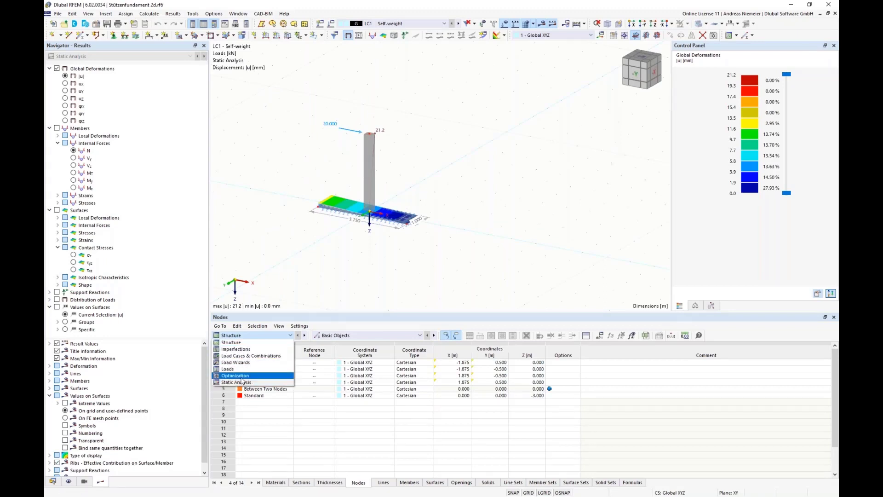
click(243, 379)
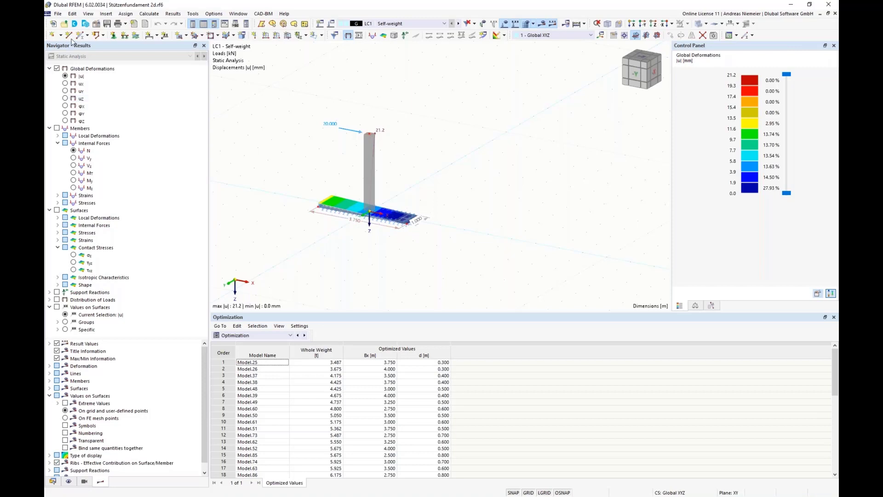
Reopen the recent model 0d O.rf6, discarding the changes to Stützenfundament 2d.rf6.
click(58, 14)
click(87, 257)
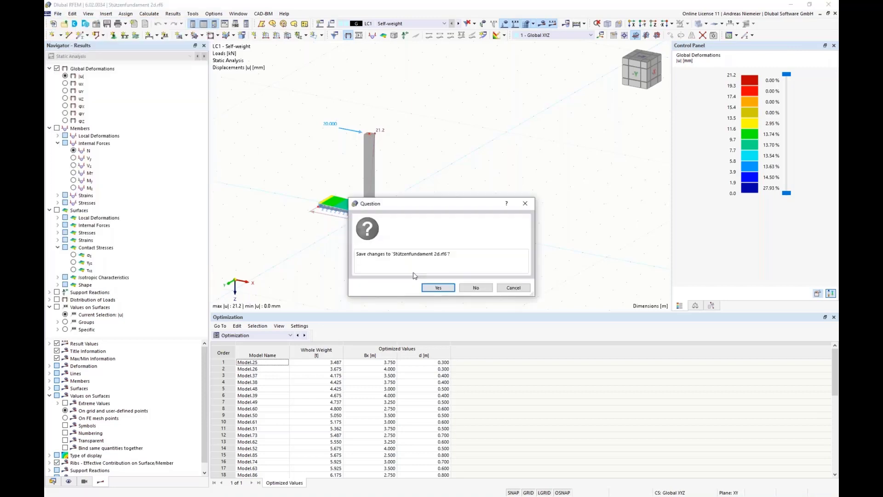
click(474, 286)
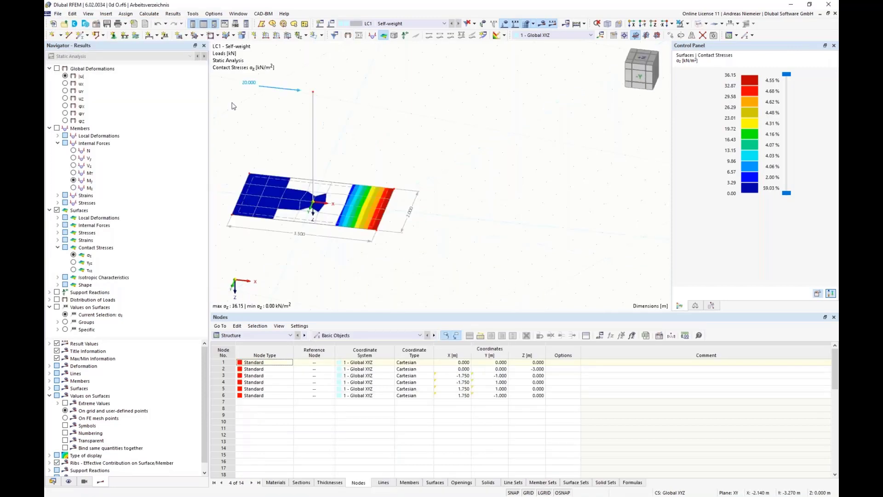
Open the model Stützenfundament 3d.rf6 from the Optima folder and display its optimization results table.
click(58, 13)
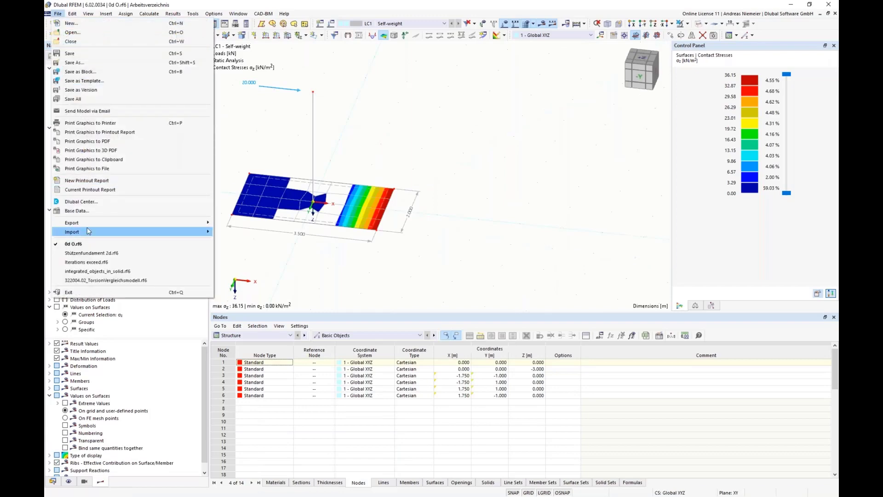
click(74, 33)
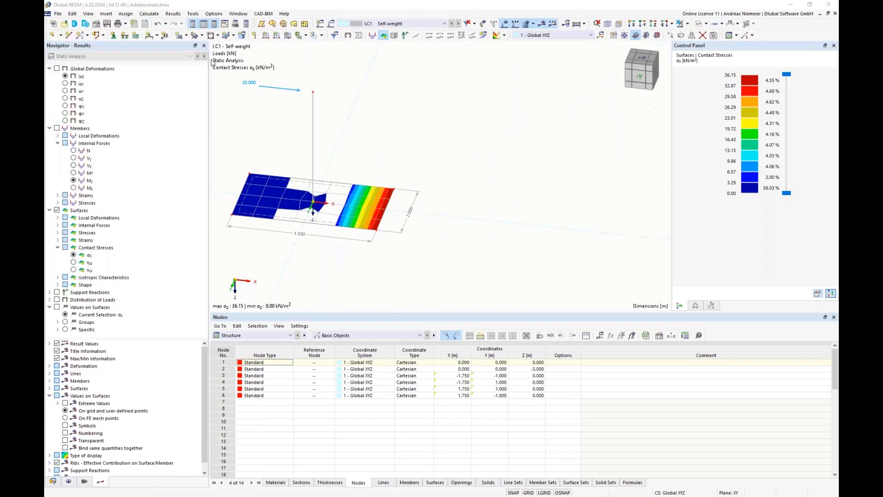
click(163, 122)
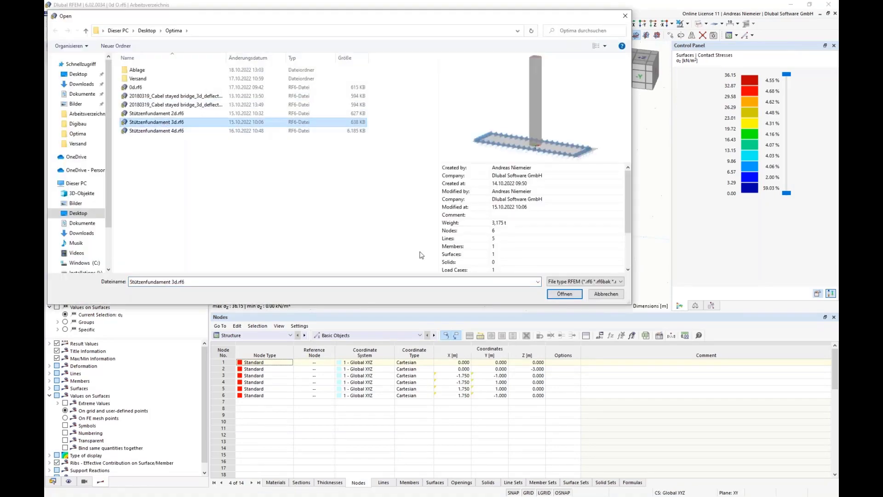
click(563, 293)
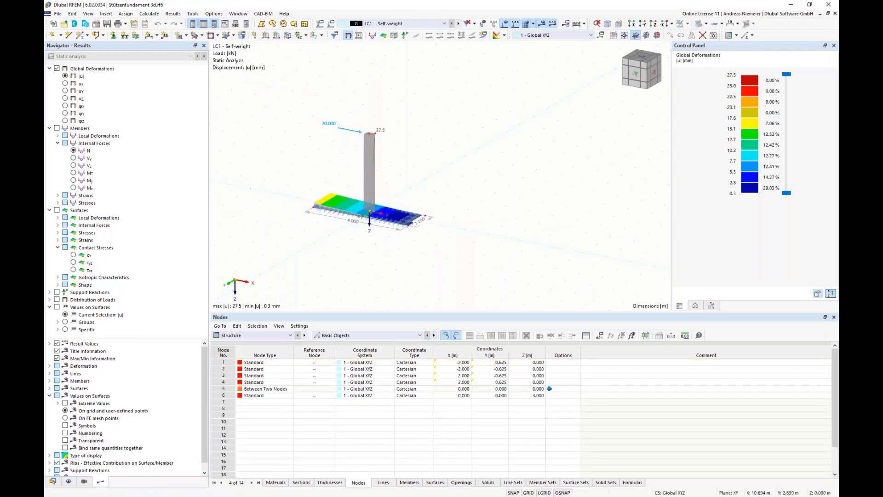
click(250, 339)
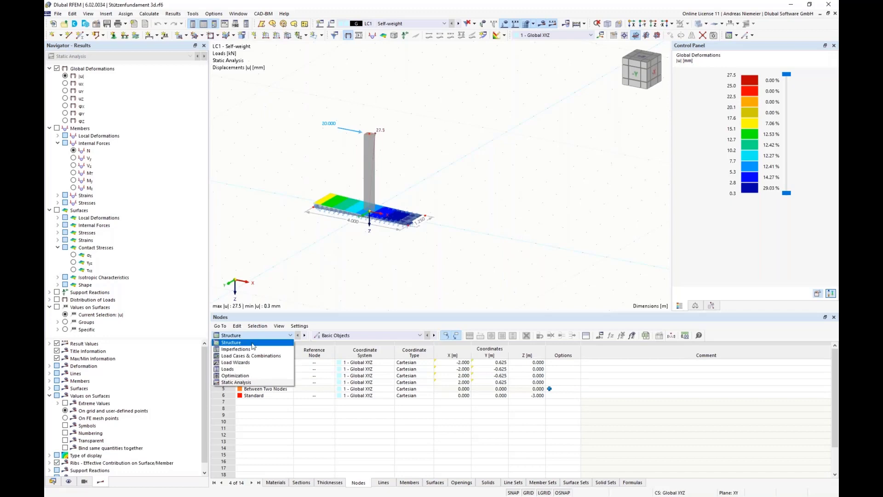
click(267, 377)
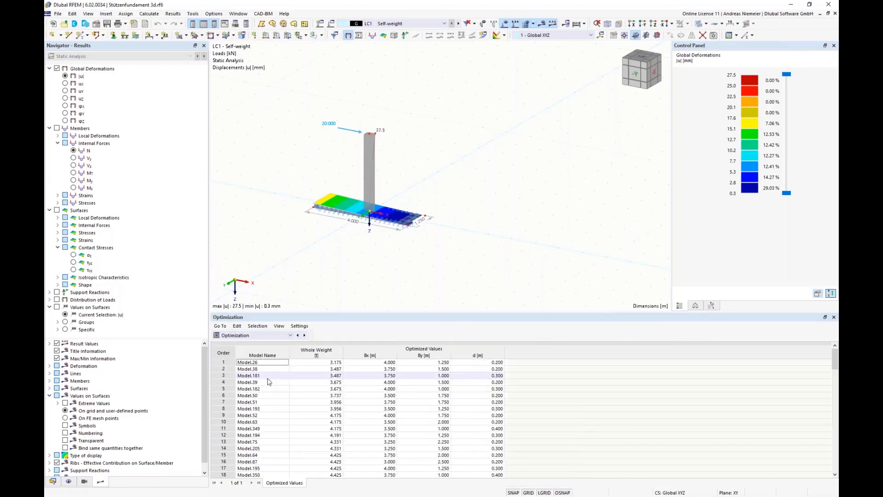
click(332, 363)
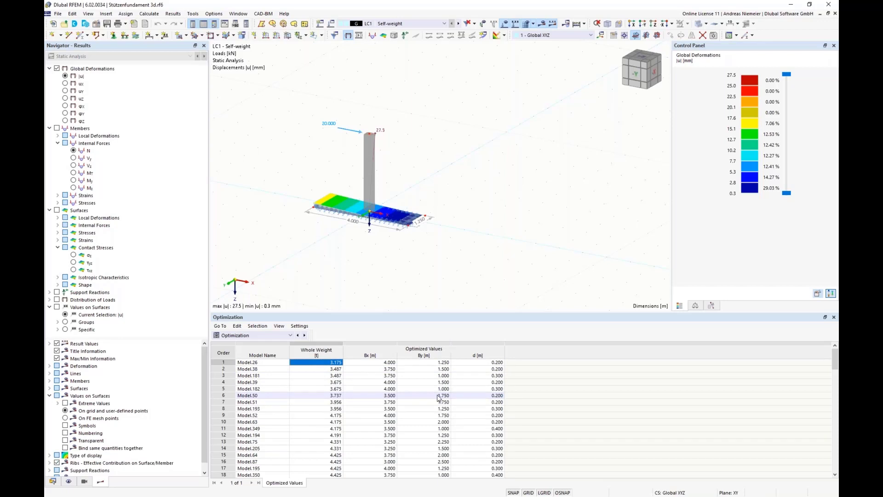
Review the 3d model's optimization settings and the available optimizer methods, and leave them without changes.
click(149, 13)
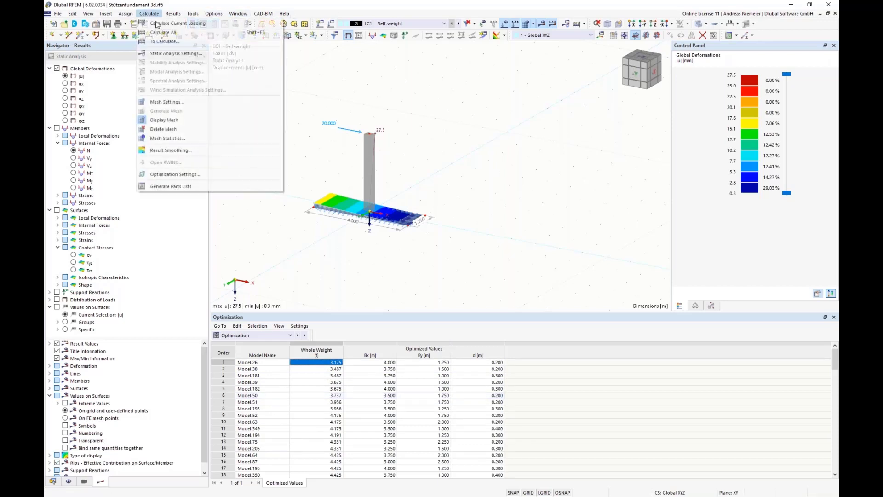
click(196, 174)
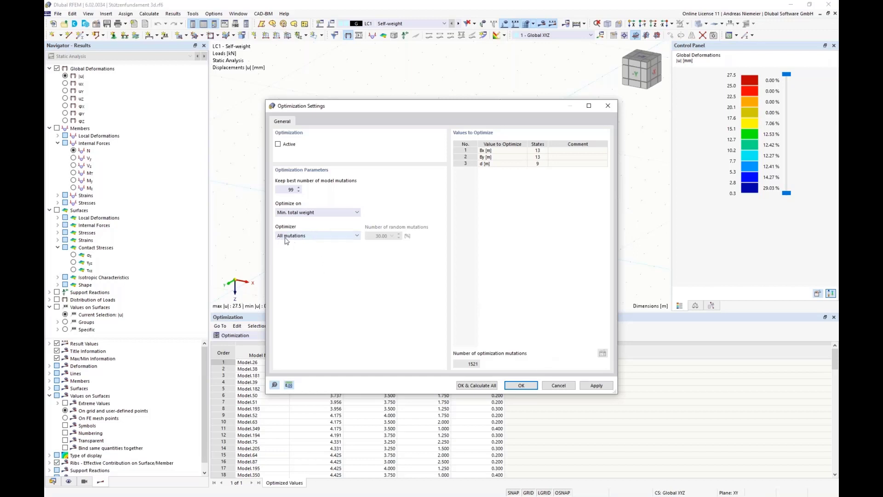
click(314, 236)
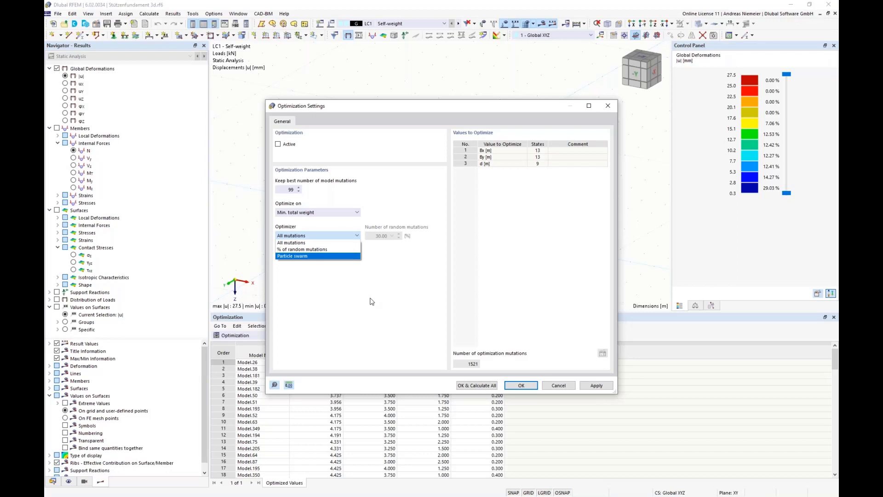
click(461, 302)
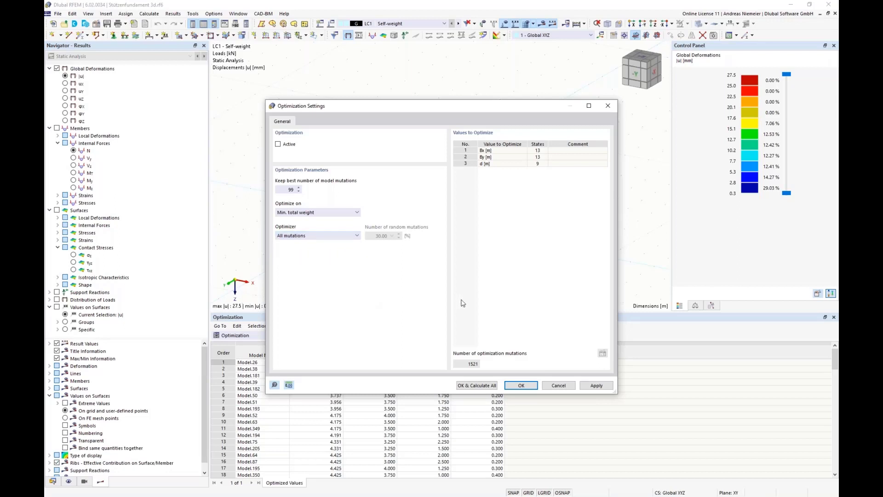
click(558, 385)
Close the model Stützenfundament 3d.rf6 and return to 0d O.rf6.
click(57, 14)
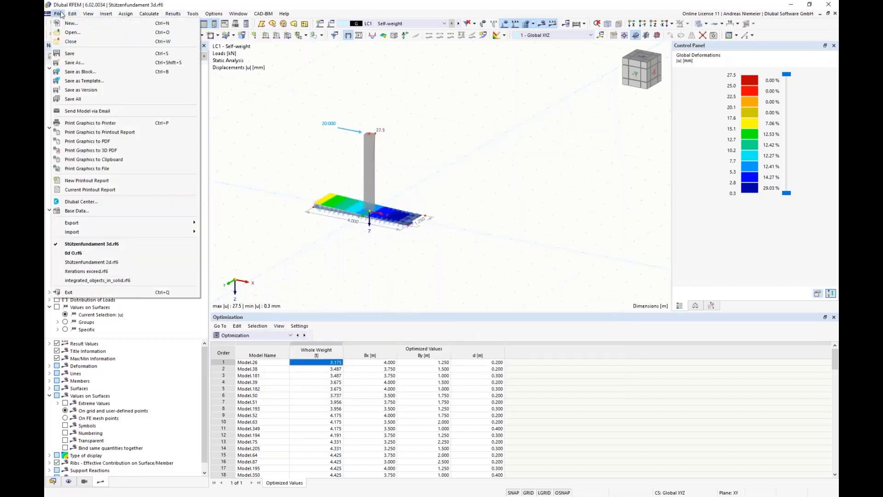
click(70, 40)
click(470, 287)
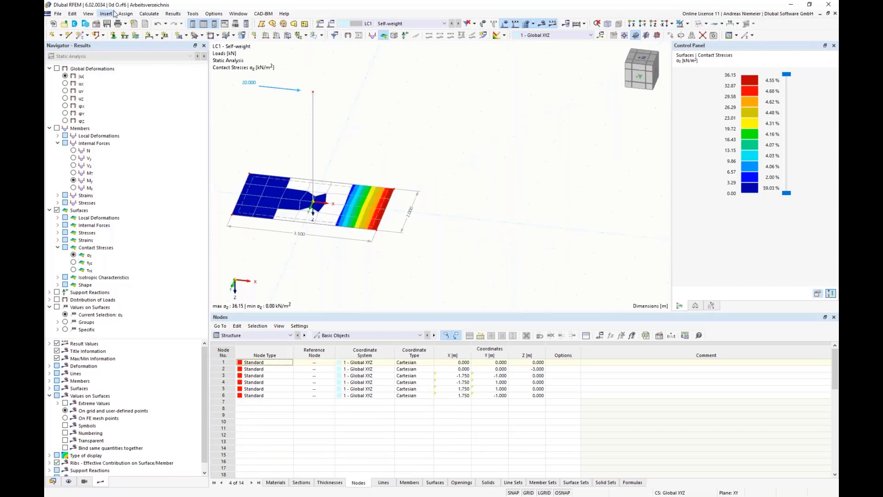
Set the value of the global parameter by to 1 m.
scroll(356, 139, up, 1)
middle_drag(356, 139, 416, 114)
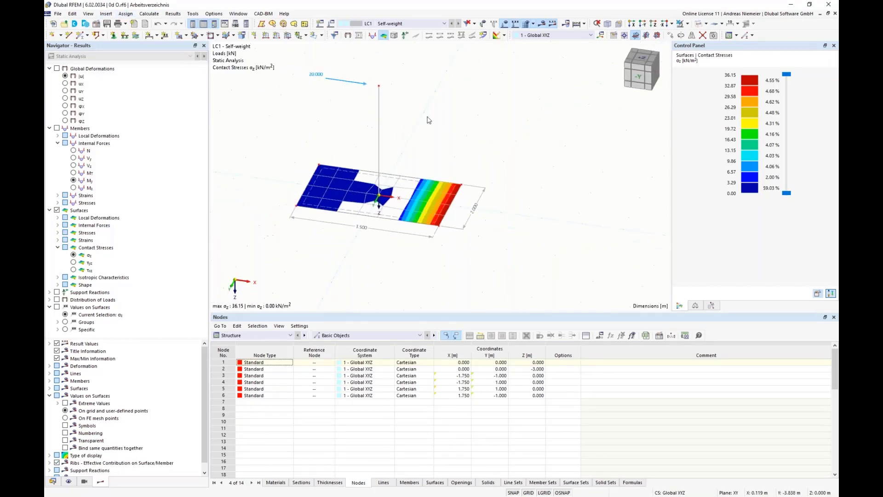
click(600, 336)
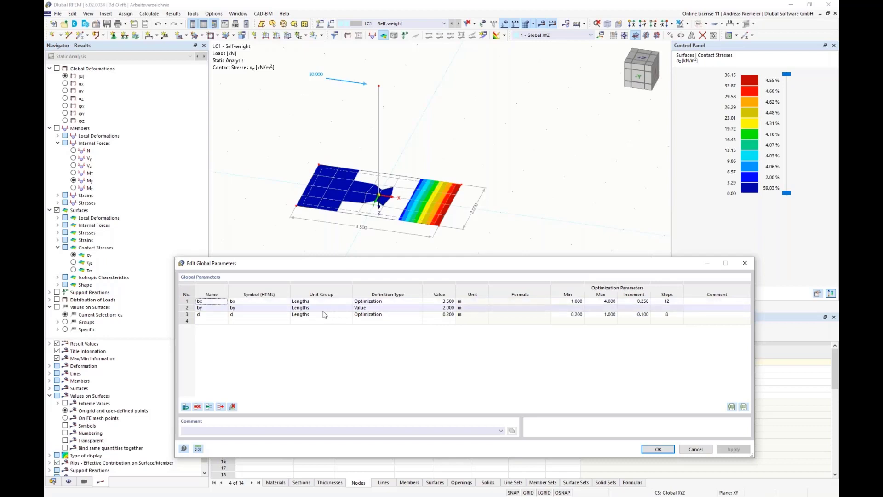
click(440, 307)
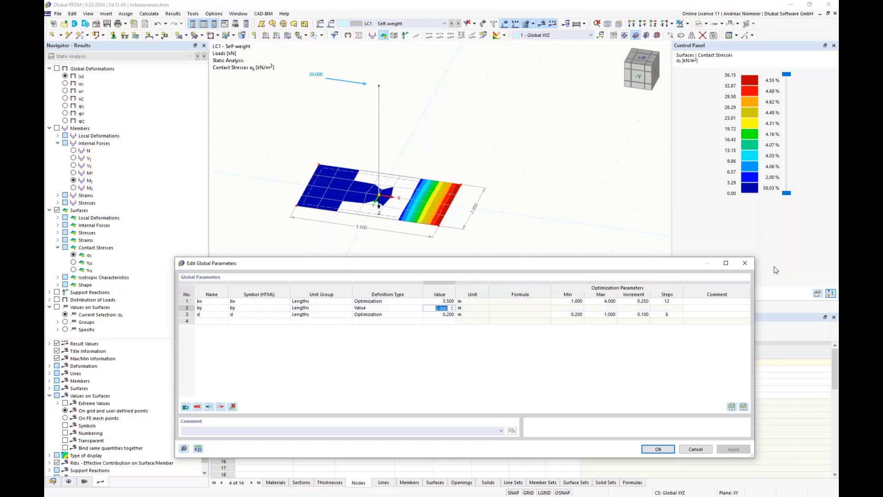
text(1)
key(Return)
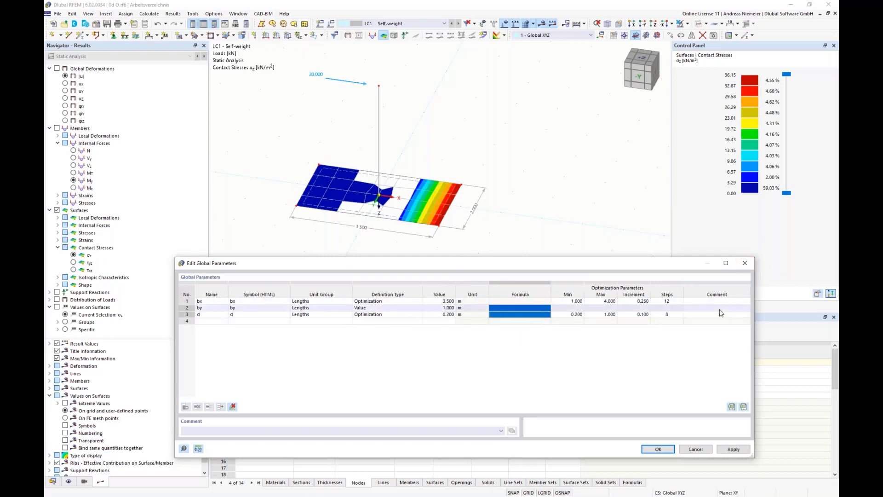
Set the value of the global parameter d to 0.6 m and accept the parameters.
click(441, 301)
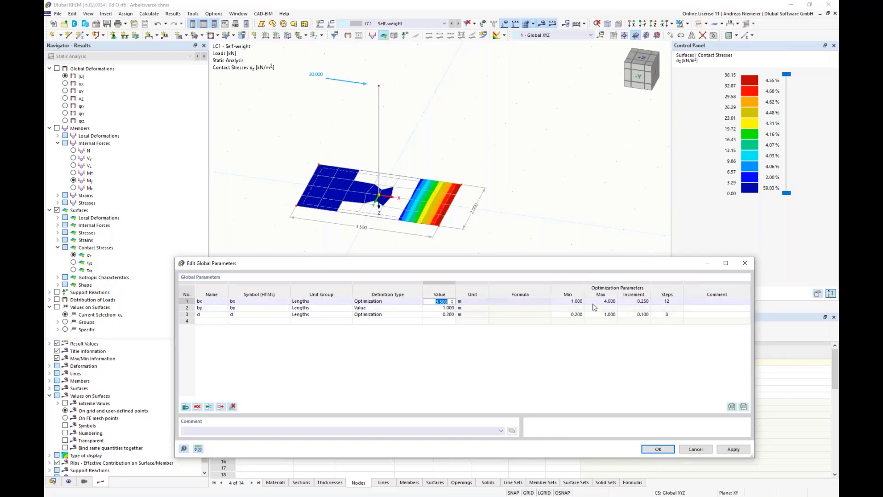
key(Down)
key(Down)
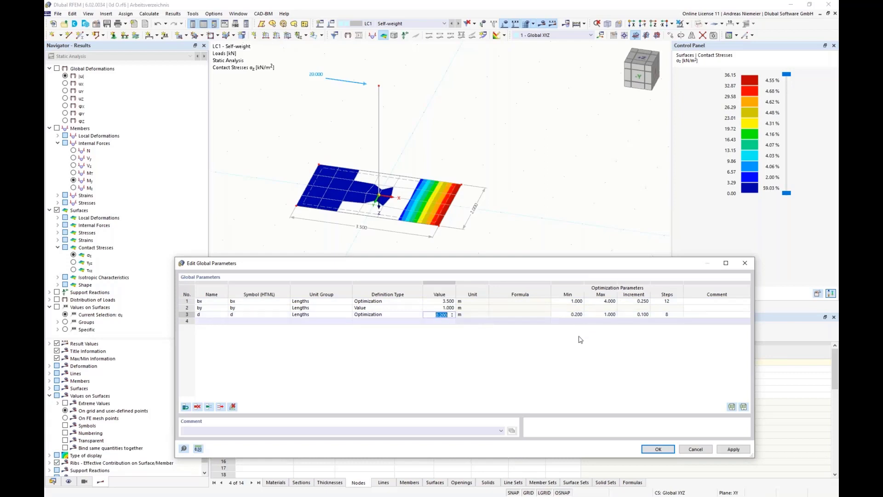
text(0.6)
click(506, 308)
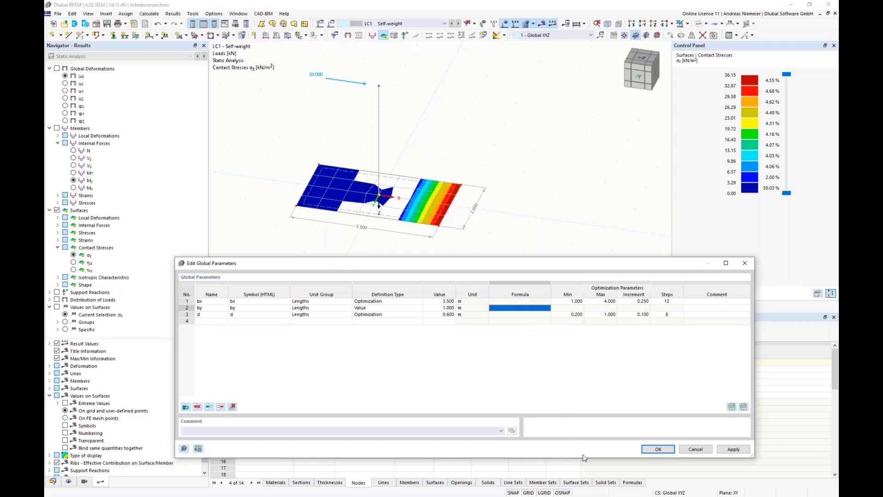
click(650, 451)
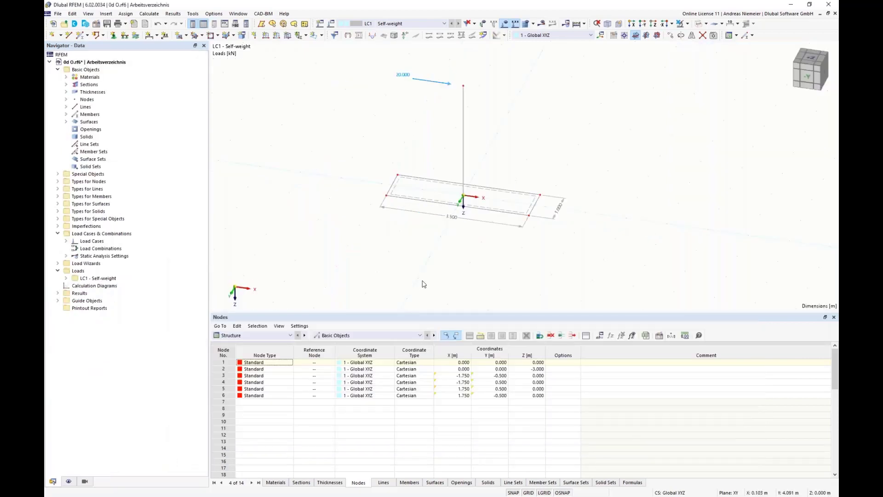
Activate the optimization in the optimization settings and choose Particle swarm as the optimizer.
click(155, 14)
click(177, 173)
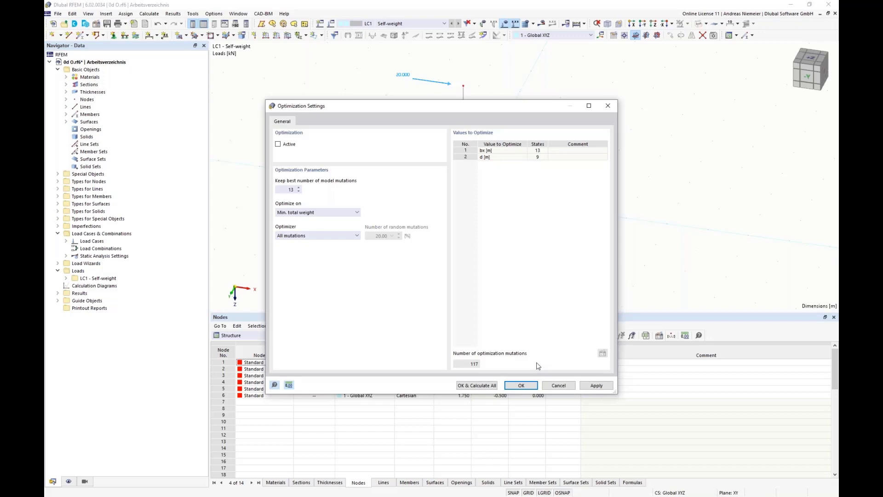
click(278, 144)
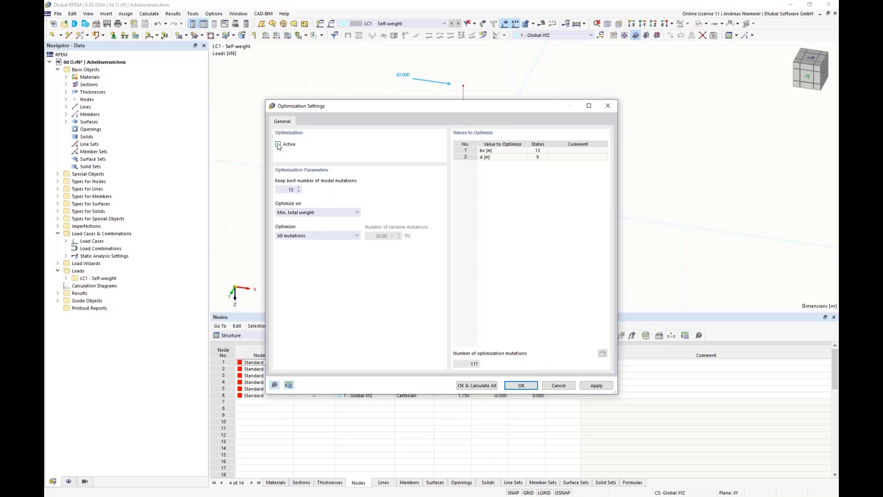
click(308, 238)
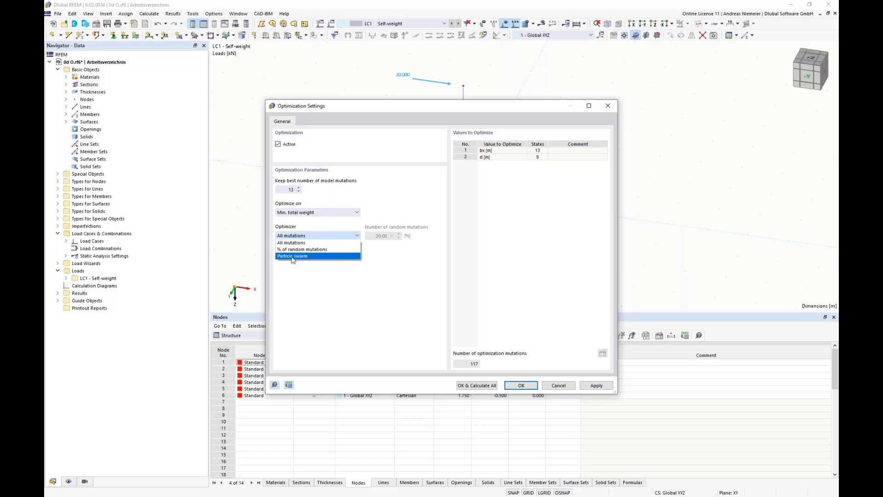
click(293, 251)
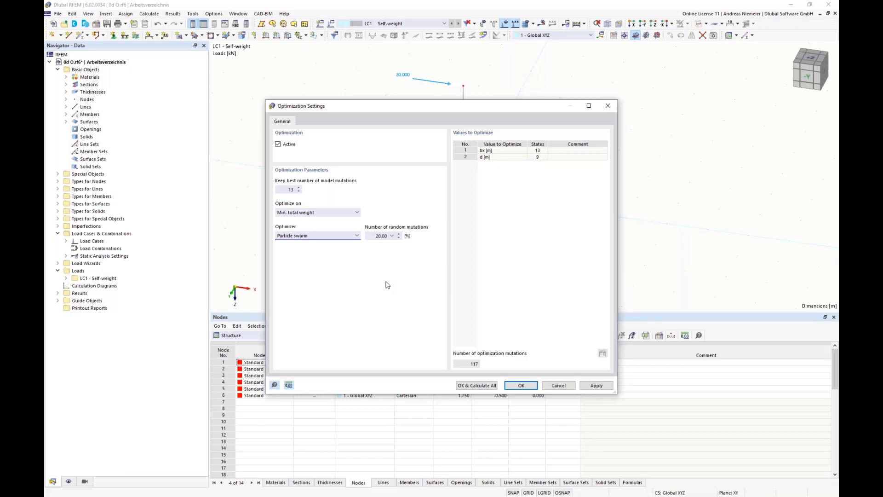
Set the best number of model mutations kept to 22, calculate the optimization, and move the progress window off the model.
double_click(380, 235)
click(290, 189)
text(22)
click(476, 387)
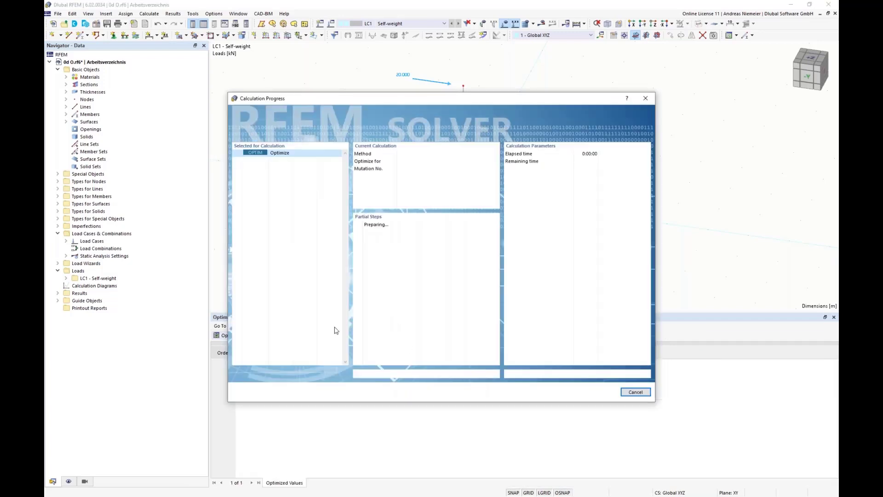
drag(292, 99, 598, 103)
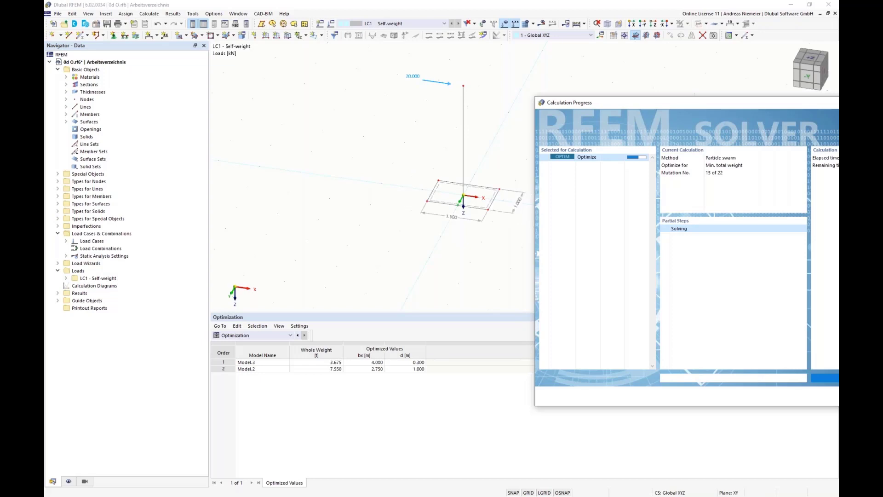
Switch to the Snagit Editor sketch, widen its canvas beside the formulas, and fill the new area white.
key(alt+Tab)
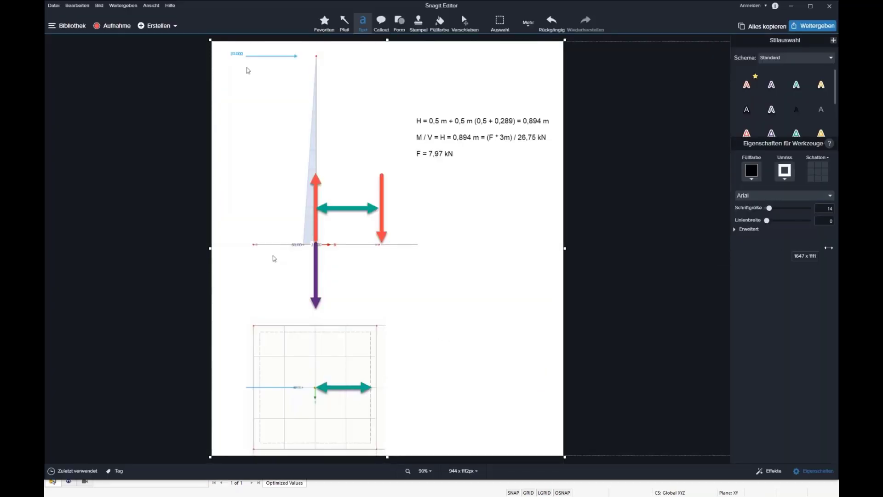
drag(565, 249, 769, 250)
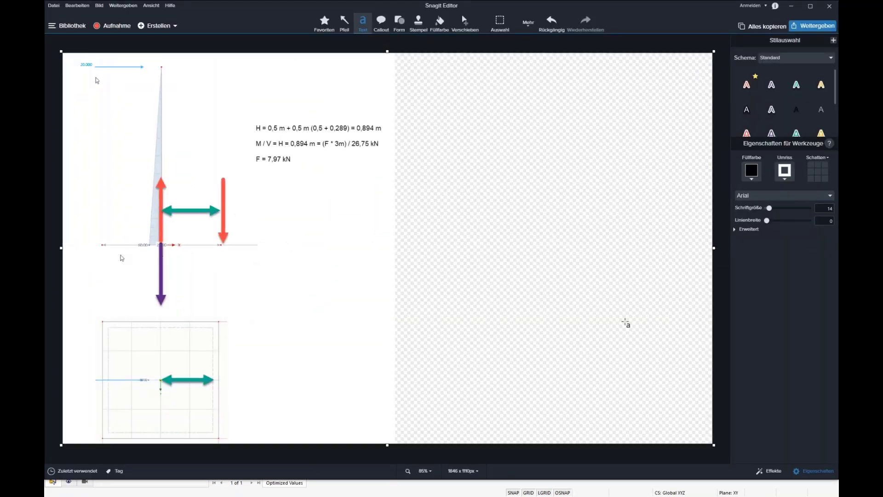
click(439, 24)
click(467, 190)
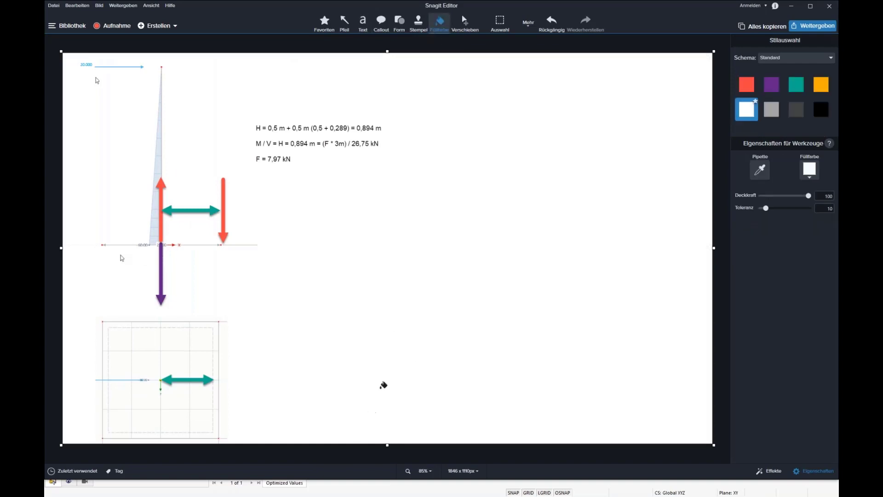
Draw diagram axes in the blank area as one upward and one rightward red arrow from a common origin.
click(348, 23)
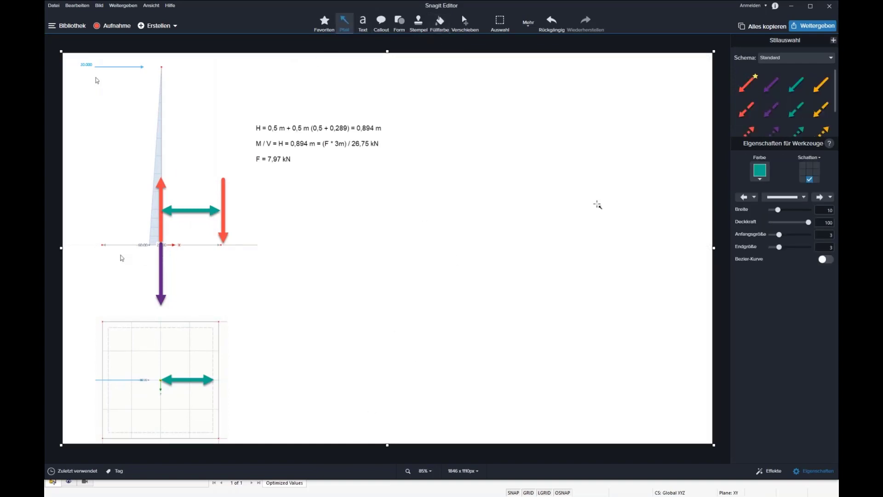
click(746, 84)
drag(429, 275, 428, 112)
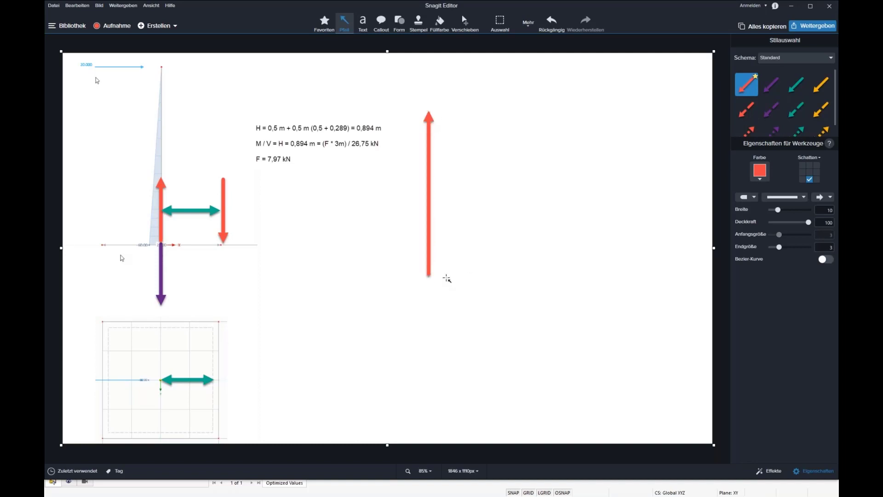
mouse_move(442, 276)
mouse_down()
mouse_move(593, 268)
mouse_move(593, 276)
mouse_move(655, 275)
mouse_move(623, 276)
mouse_move(675, 316)
mouse_up()
click(338, 74)
Label the diagram's horizontal axis "Bx" and its vertical axis "d".
click(363, 23)
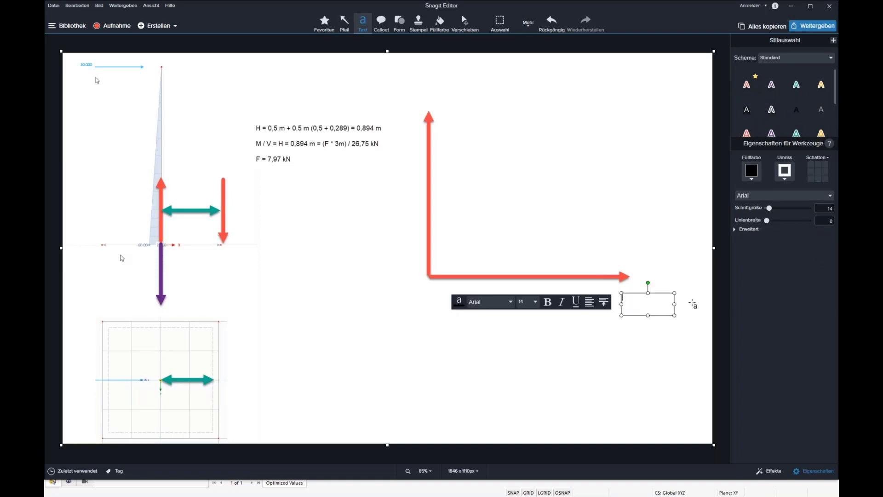
text(Bx)
click(652, 327)
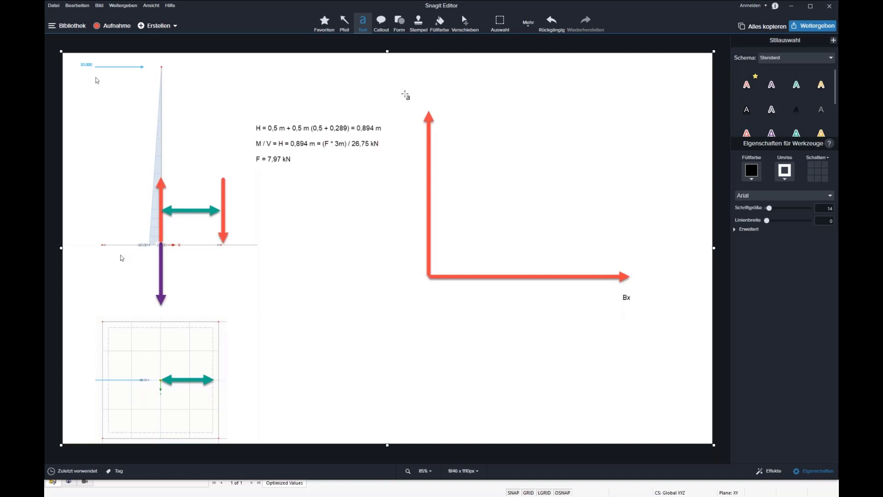
click(405, 93)
text(d)
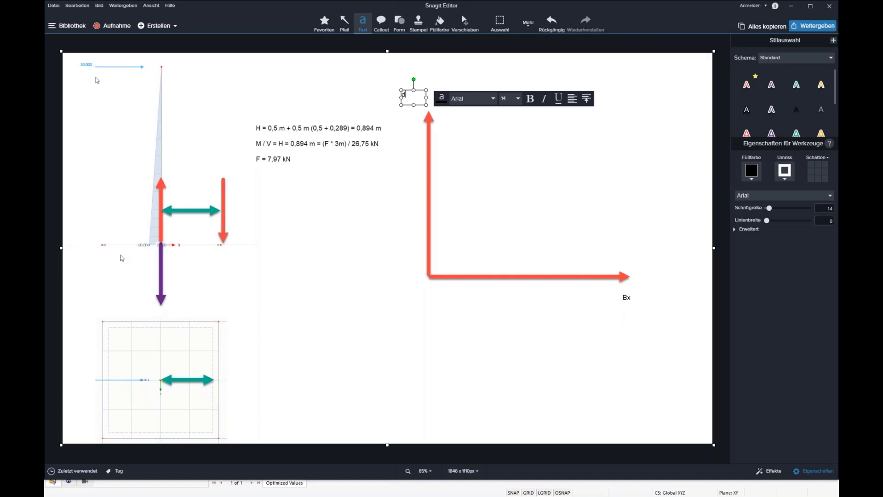
Place two blue star stamps between the diagram axes, one near the Bx axis's outer end and one near the d axis.
click(353, 73)
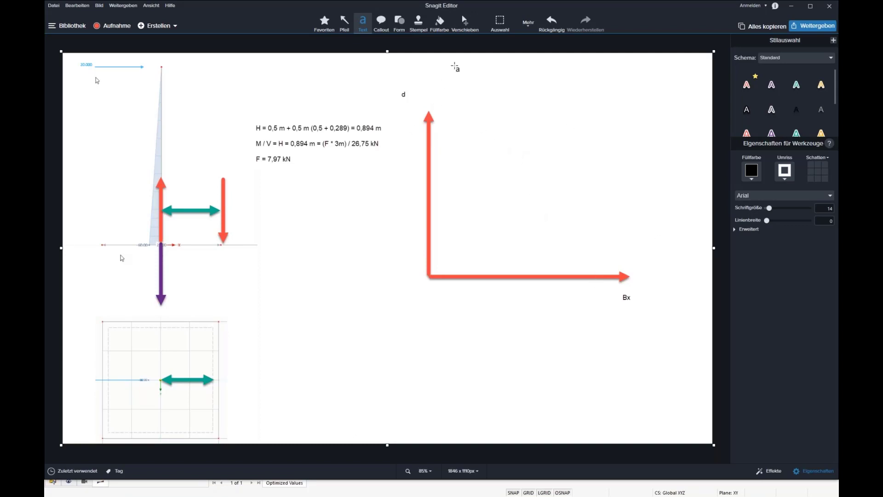
click(419, 22)
click(828, 149)
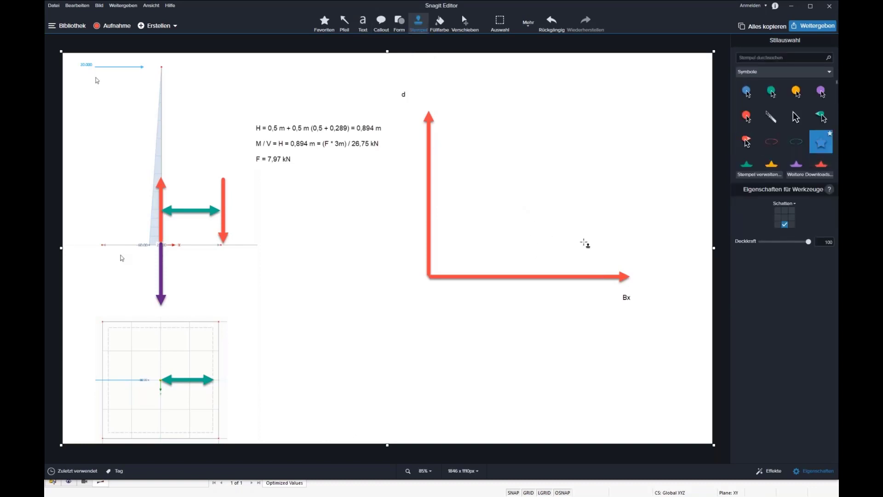
click(581, 241)
click(467, 162)
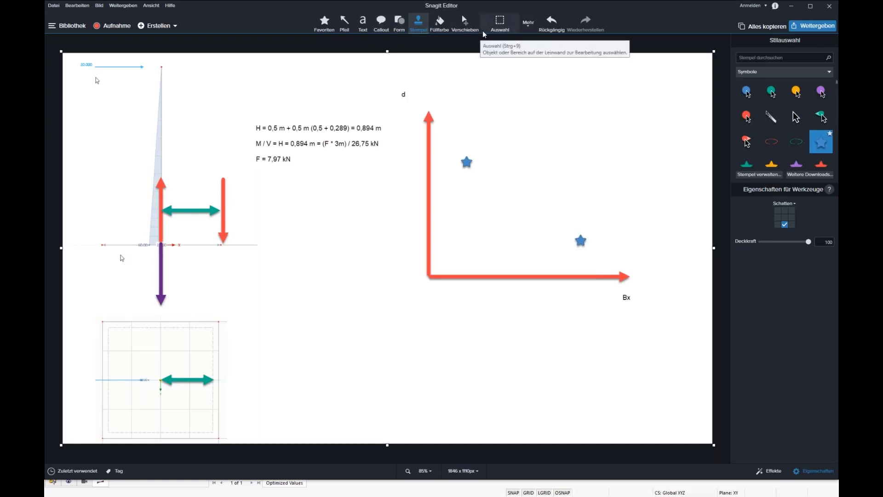
Add a red ellipse stamp above the lower star and nudge it slightly towards the d axis.
click(771, 142)
click(570, 183)
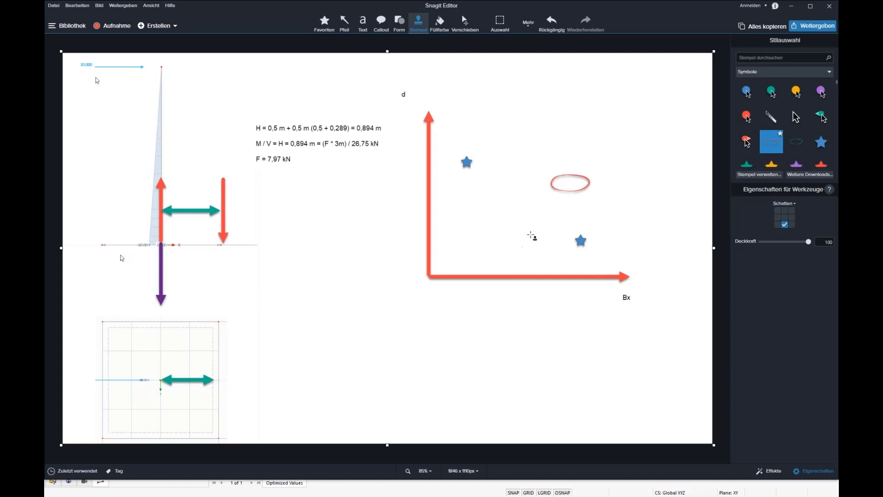
drag(553, 190, 550, 192)
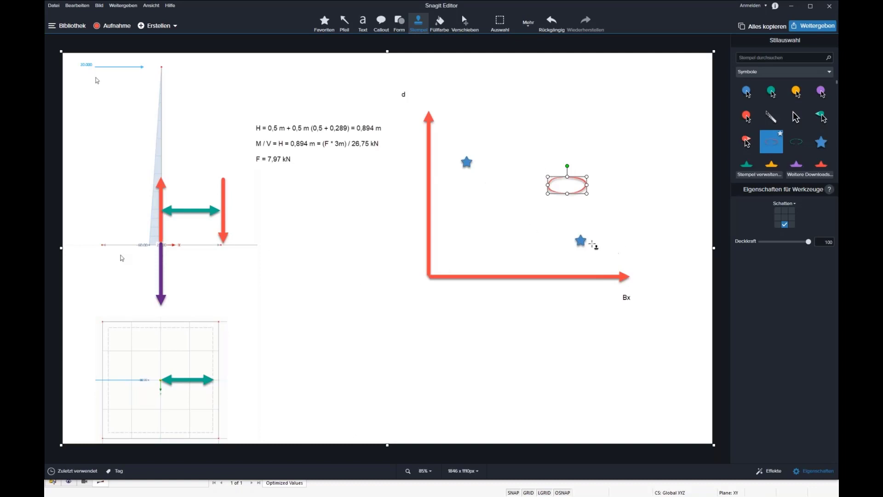
click(581, 240)
Draw a short green arrow from each star, the lower one towards the origin and the upper one up and away from the d axis.
click(344, 23)
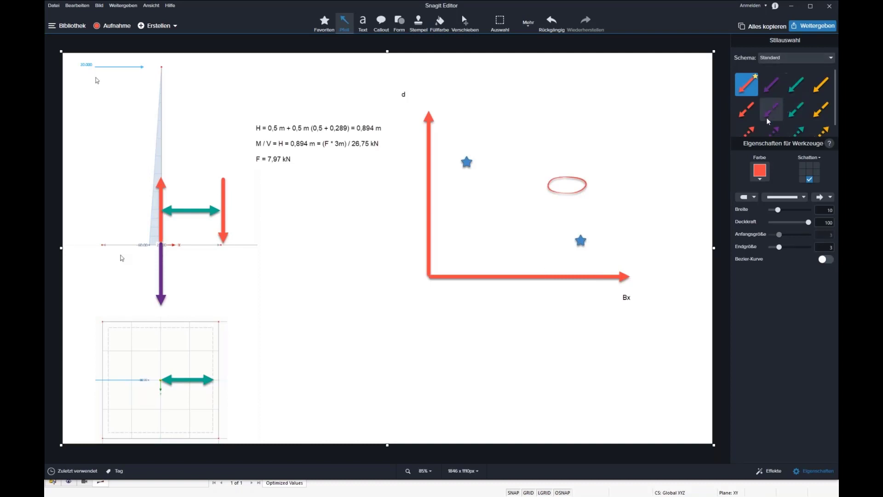
click(796, 84)
drag(573, 240, 537, 252)
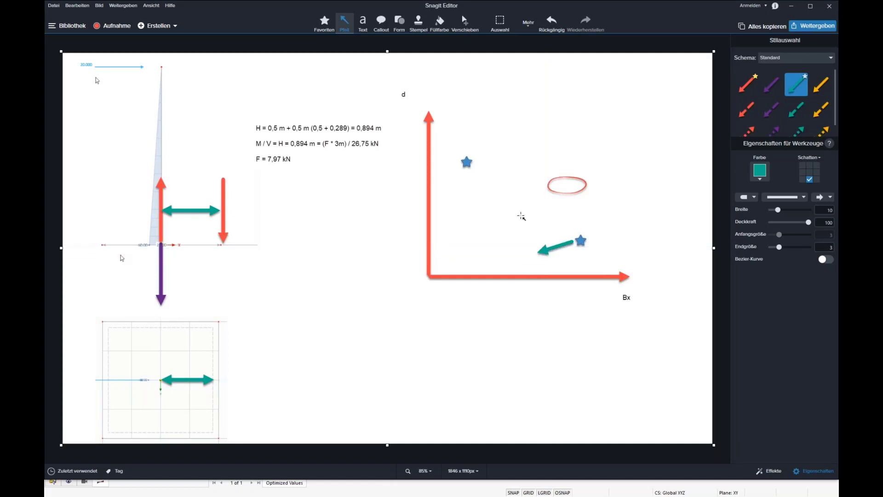
drag(474, 153, 508, 140)
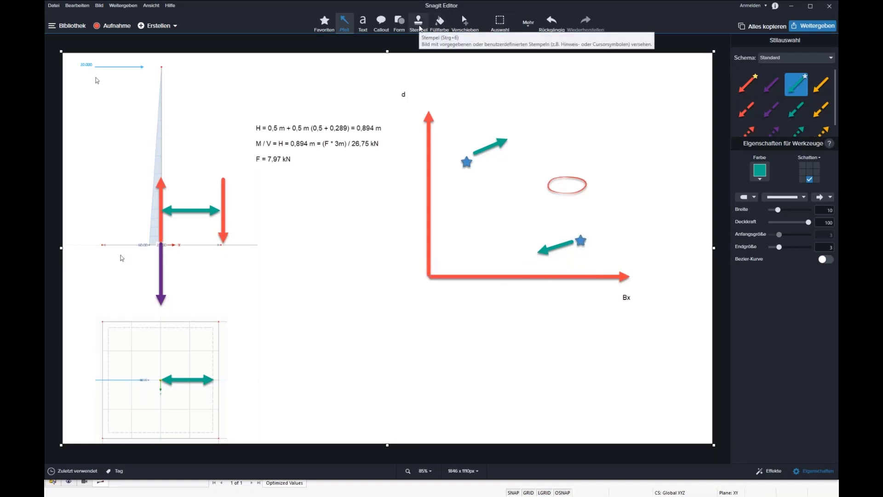
Place a blue star stamp at the tip of each green arrow.
click(418, 23)
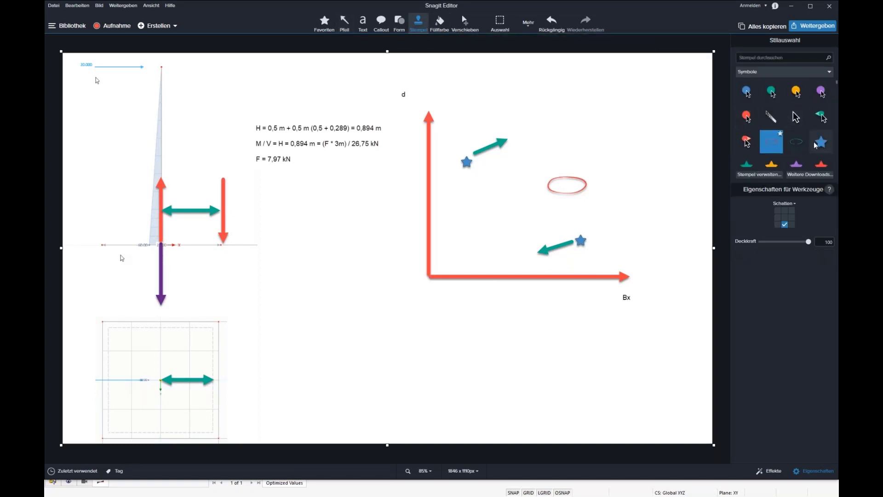
click(533, 255)
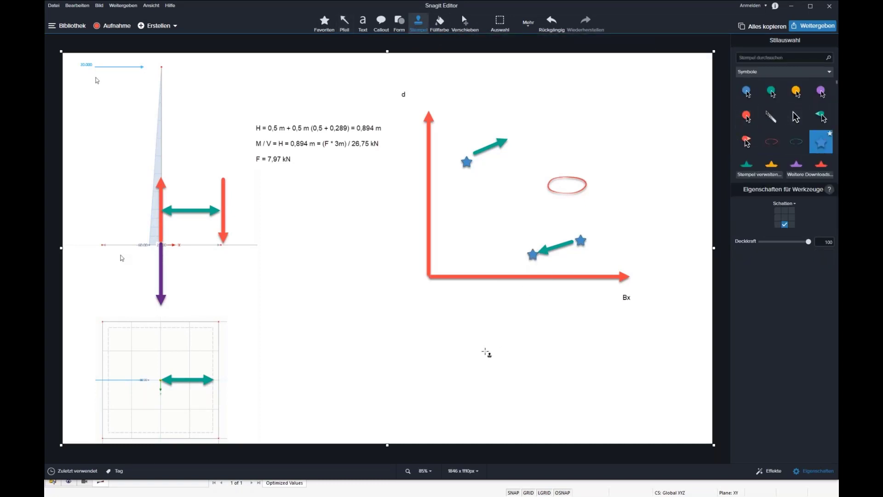
click(512, 136)
Recolour the starting star of the lower pair yellow and the second star of the upper pair red.
click(533, 255)
click(580, 240)
click(770, 169)
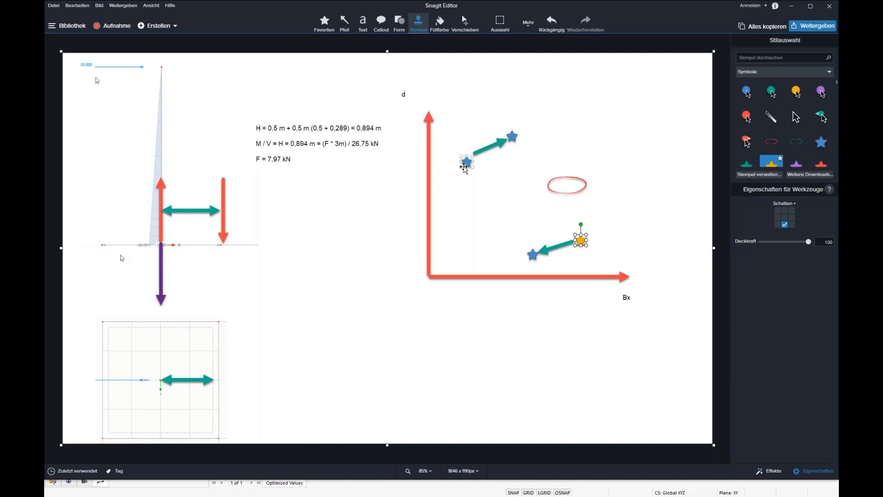
click(515, 136)
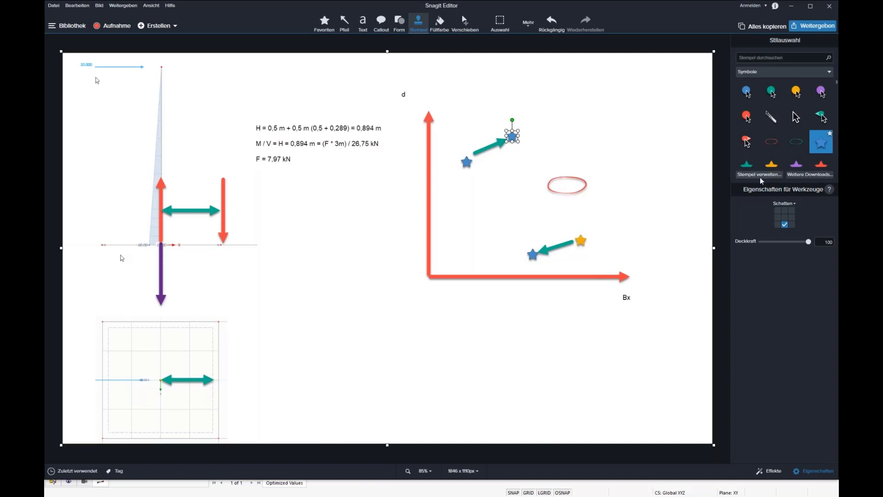
click(771, 164)
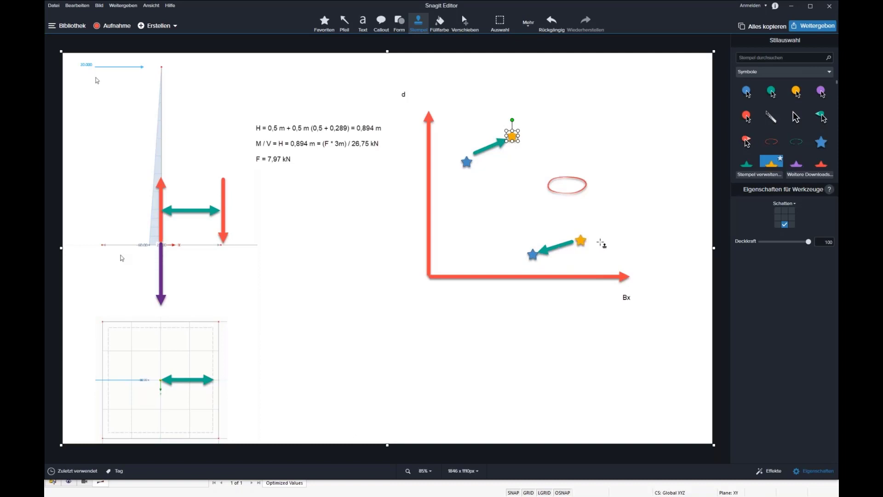
click(821, 163)
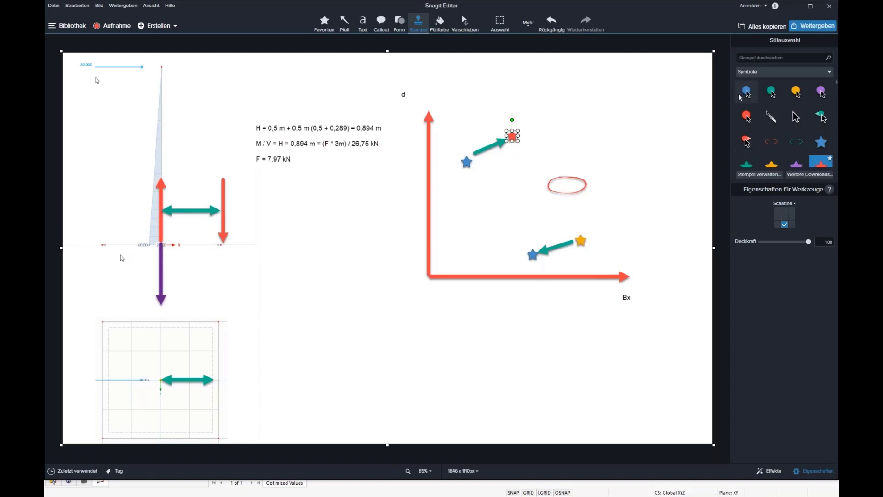
Draw a second green arrow from the last star of each pair, the lower one towards the ellipse and the upper one rising outward.
click(349, 25)
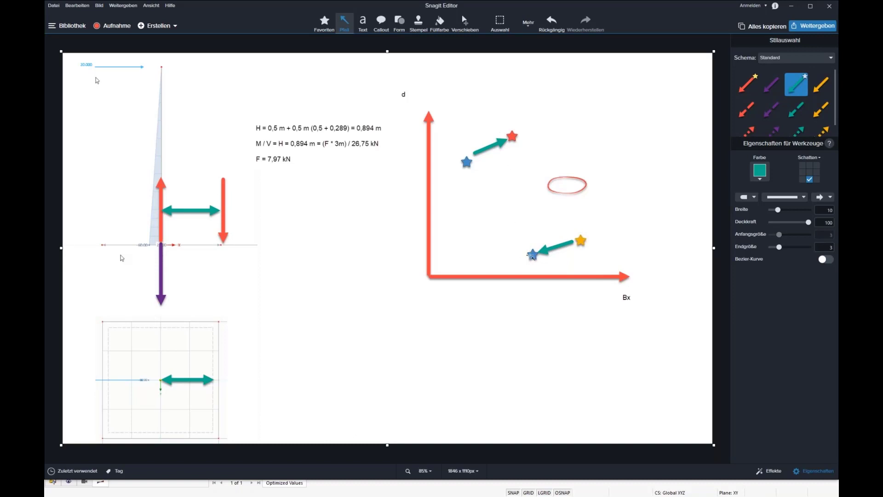
mouse_move(532, 245)
mouse_down()
mouse_move(544, 211)
mouse_move(573, 238)
mouse_move(518, 144)
mouse_move(583, 226)
mouse_move(575, 180)
mouse_move(520, 148)
mouse_move(561, 239)
mouse_move(552, 213)
mouse_up()
drag(512, 136, 555, 117)
drag(537, 123, 556, 120)
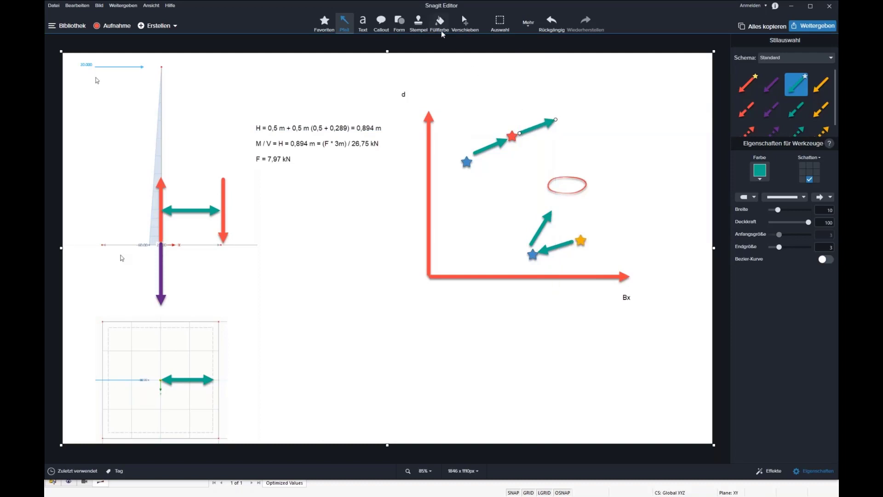
Place a blue star stamp at the tip of each second green arrow.
click(417, 25)
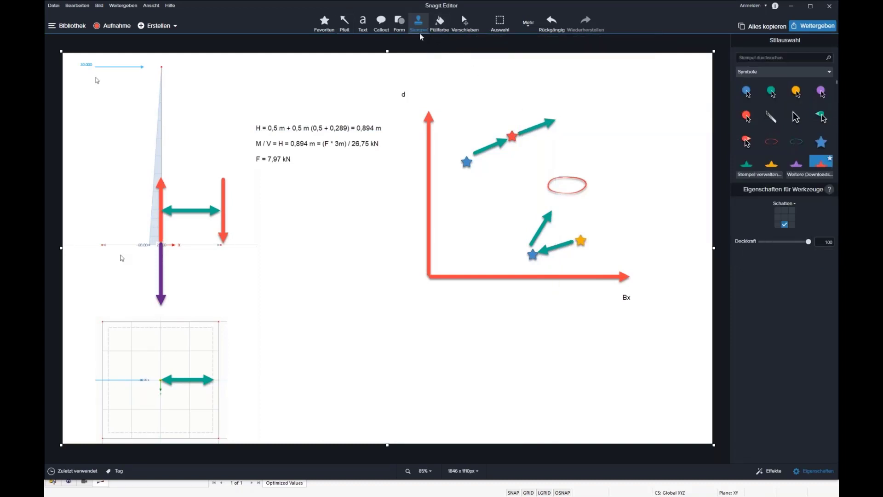
click(820, 141)
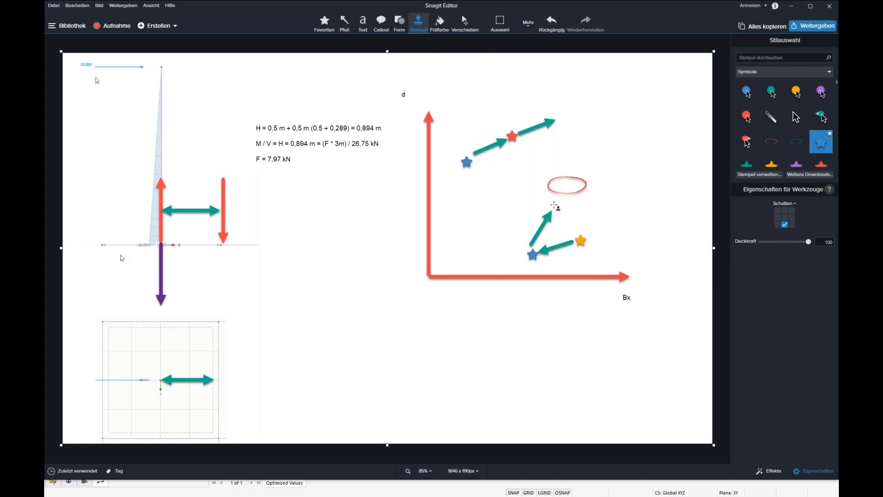
click(552, 207)
click(558, 119)
Recolour the star just below the ellipse yellow and the starting star of the lower chain blue.
click(553, 207)
click(552, 208)
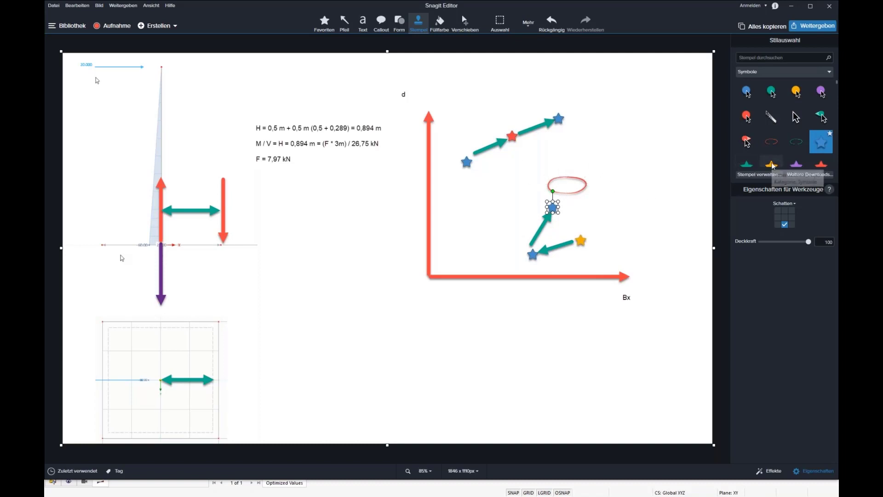
click(772, 164)
click(580, 241)
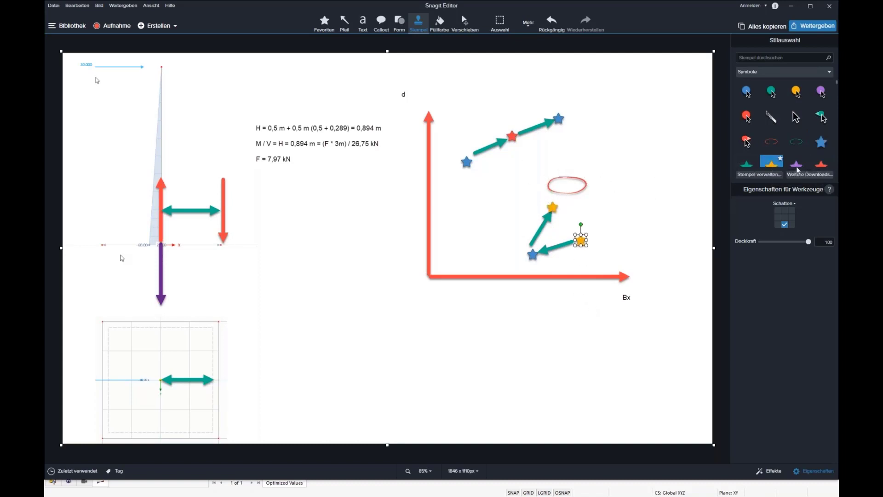
click(821, 141)
Recolour the middle star of the upper chain yellow and the star just below the ellipse red.
click(463, 164)
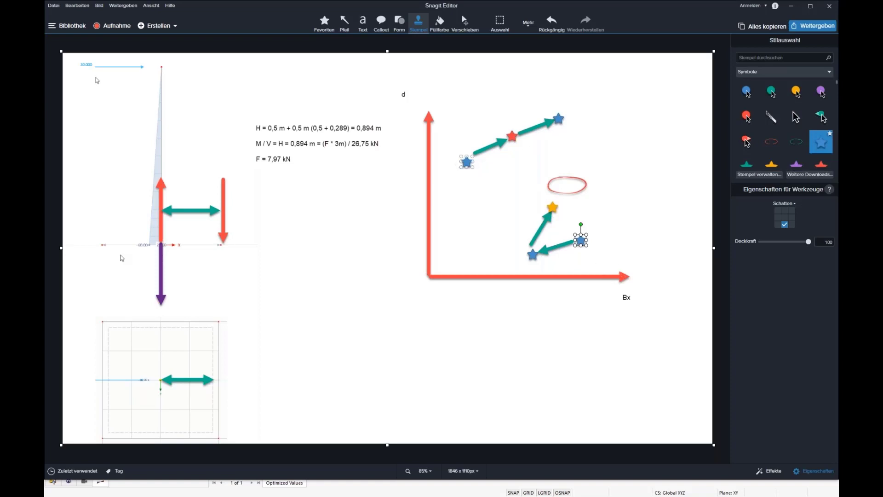
click(559, 119)
click(512, 136)
click(514, 136)
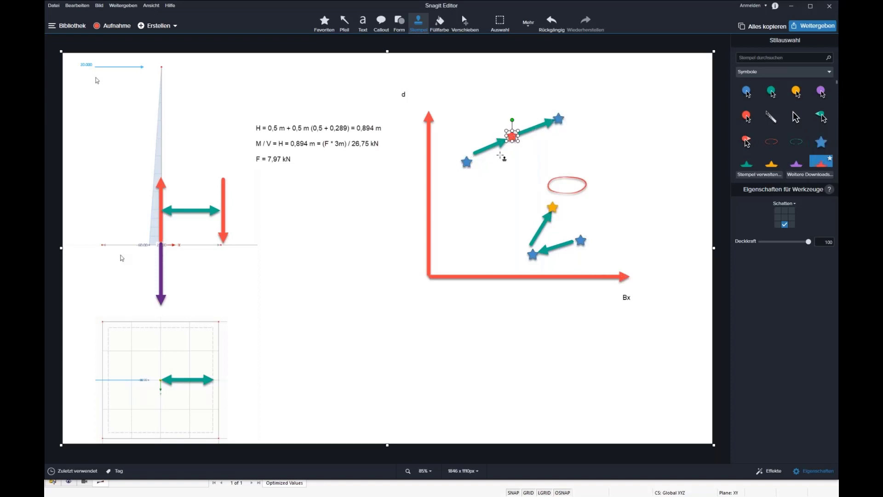
click(558, 118)
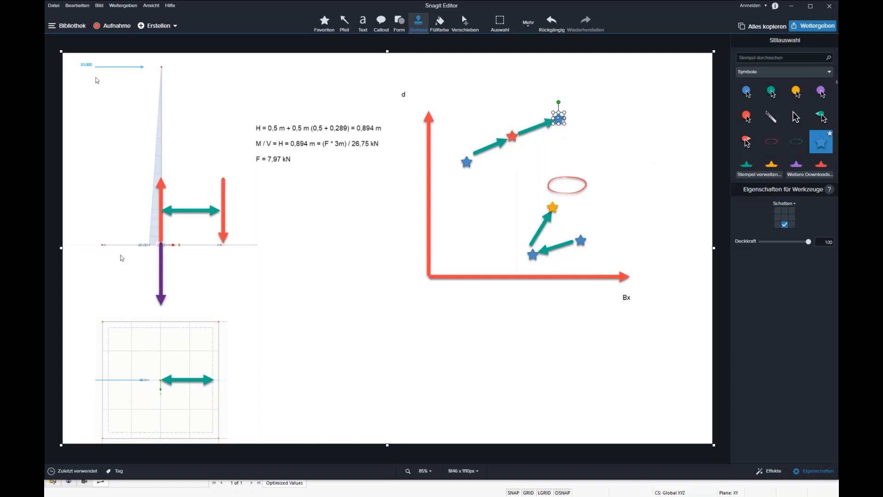
click(512, 137)
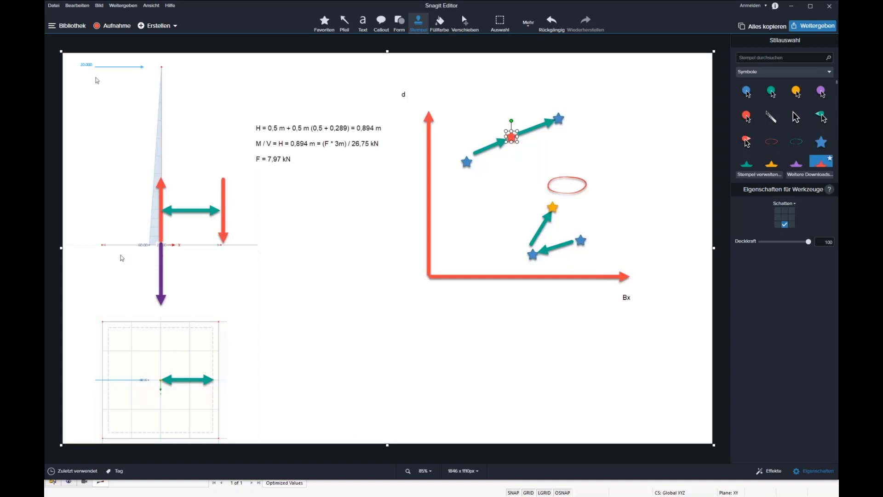
click(771, 162)
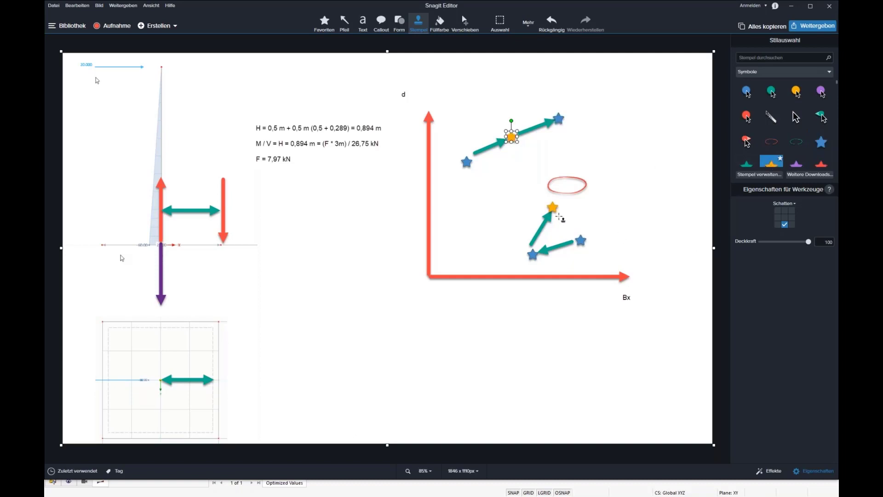
click(553, 207)
click(820, 163)
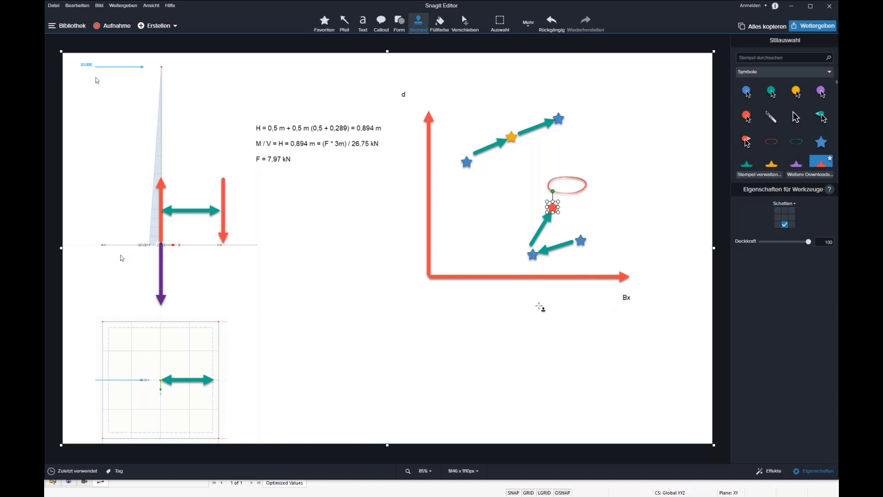
Draw a third green arrow from the last star of each chain, one up past the ellipse and one down towards it.
click(345, 23)
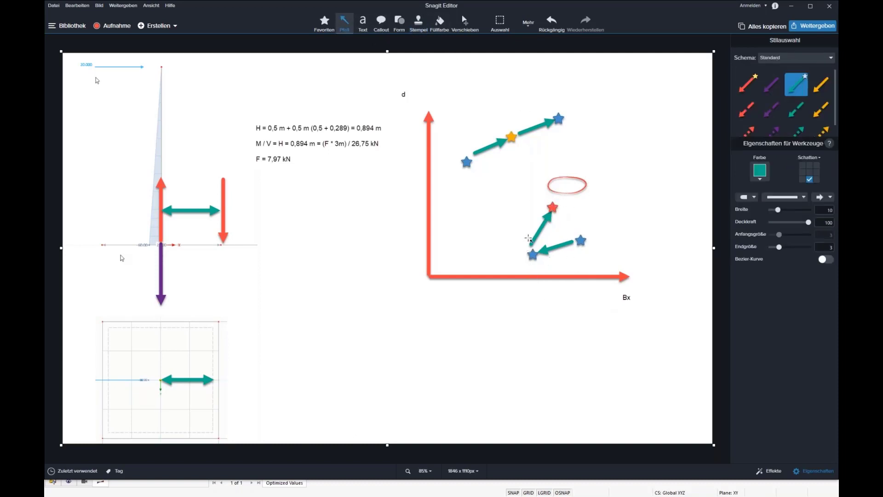
drag(553, 208, 574, 173)
mouse_move(558, 127)
mouse_down()
mouse_move(529, 159)
mouse_move(557, 121)
mouse_move(518, 137)
mouse_move(546, 193)
mouse_move(537, 167)
mouse_up()
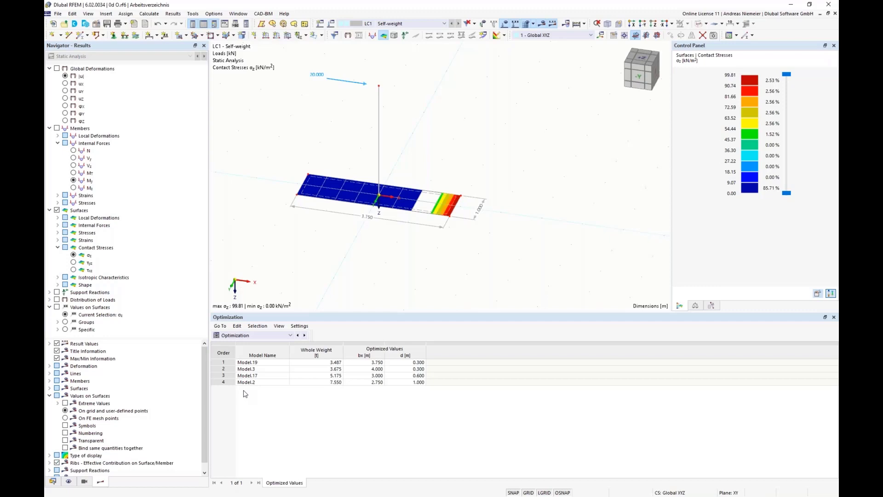
Mark Model.19's whole weight in the RFEM optimization results, and examine the Fundament v4.js script from the Optima folder in Notepad++.
click(322, 363)
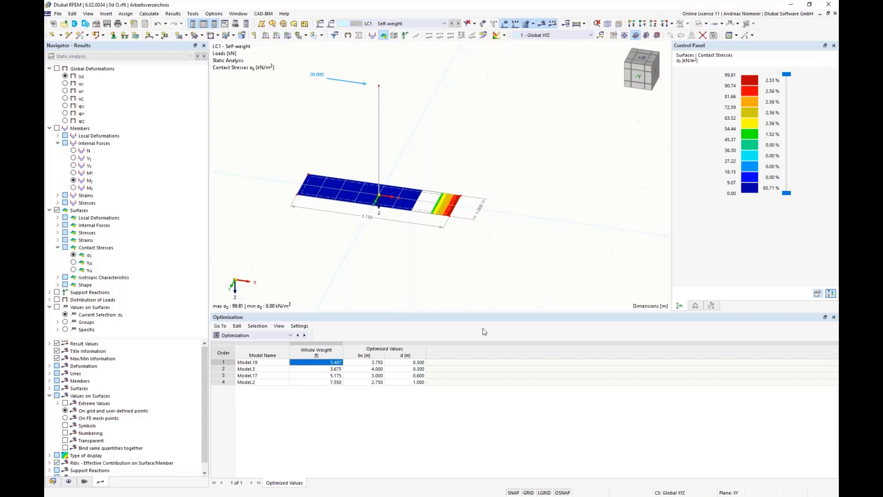
key(alt+Tab)
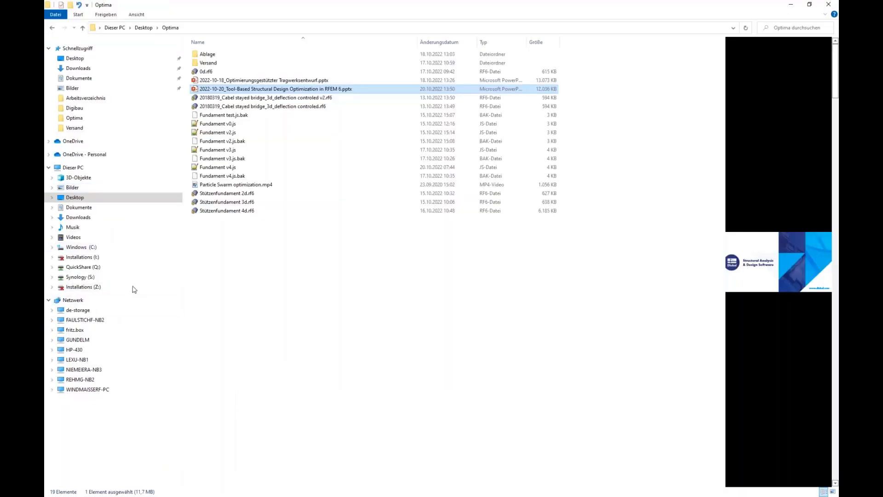
double_click(225, 168)
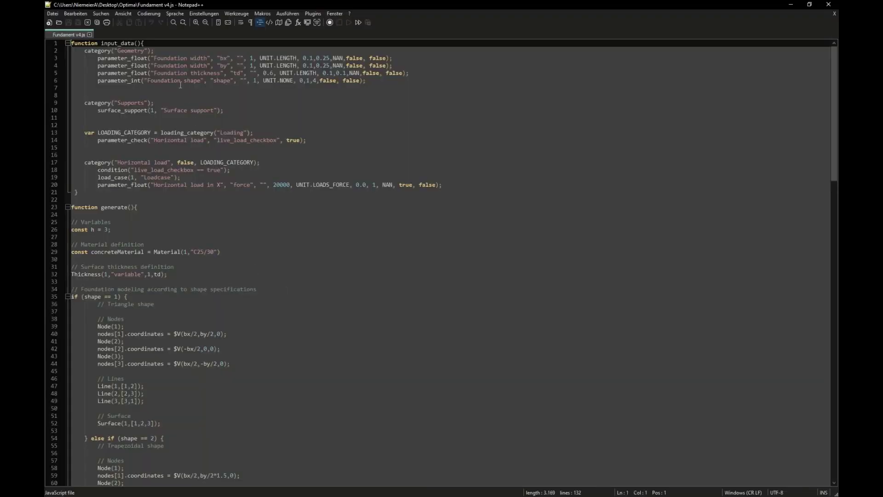
scroll(181, 84, down, 20)
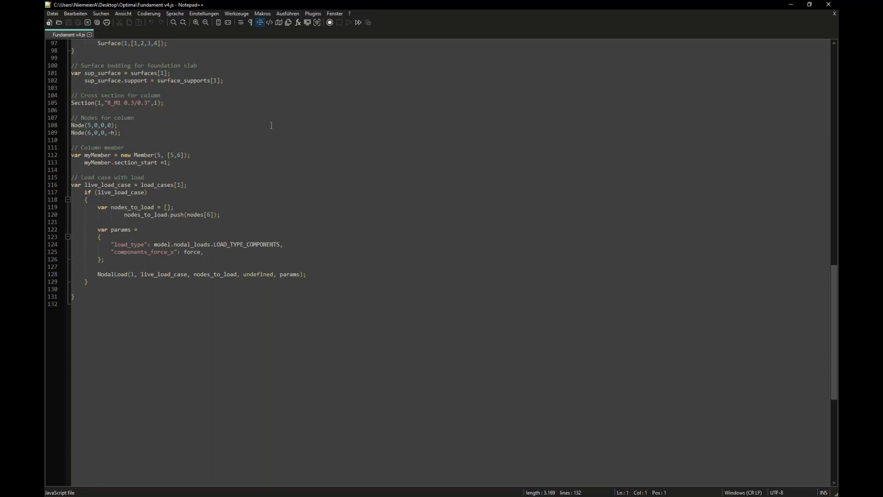
click(828, 4)
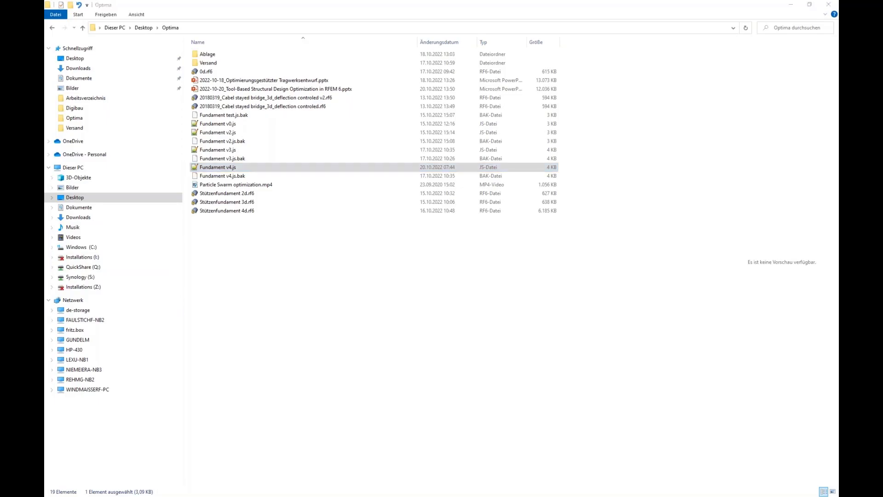
Switch to RFEM and start saving the 0d O.rf6 model as a block named "Webinar Opti".
key(alt+Tab)
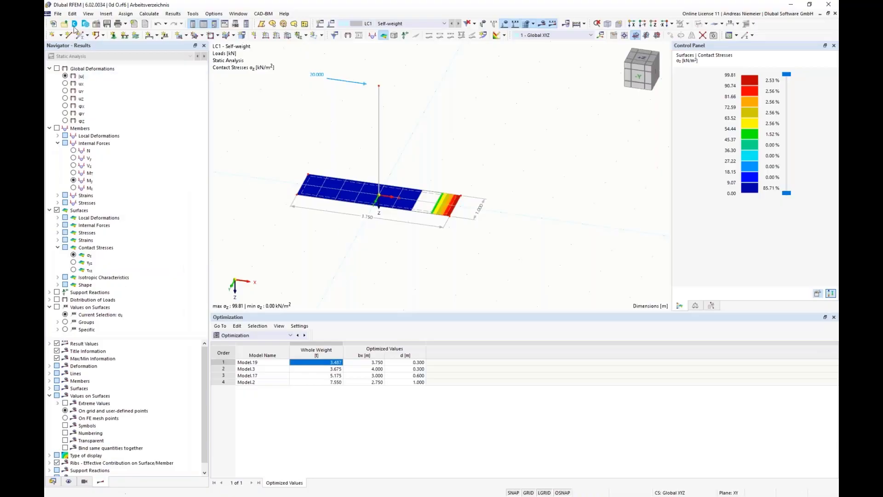
click(57, 13)
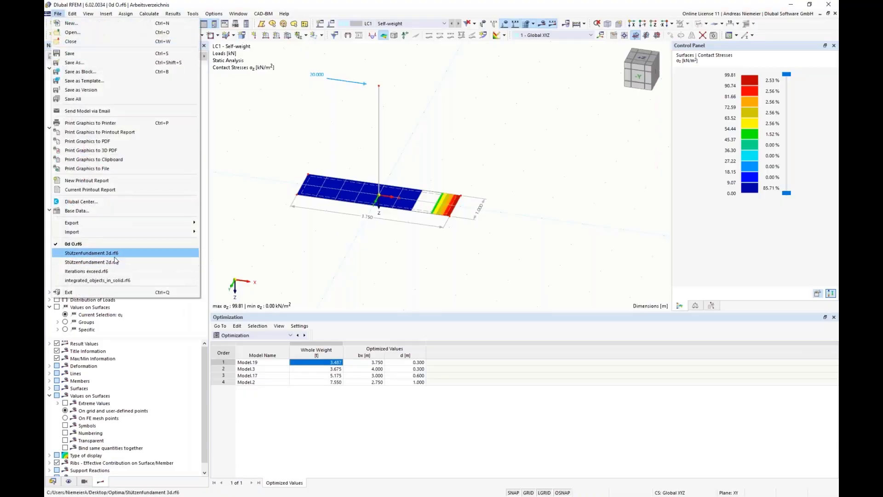
click(114, 73)
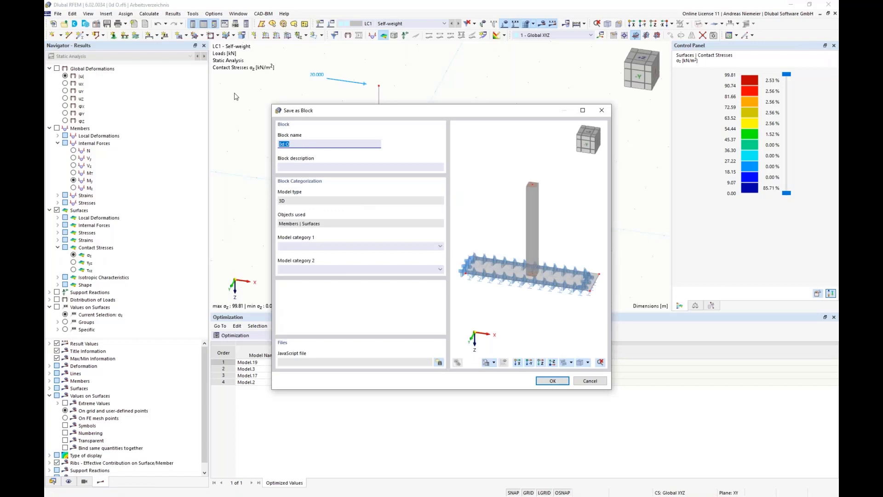
text(Webinar Opti)
click(294, 167)
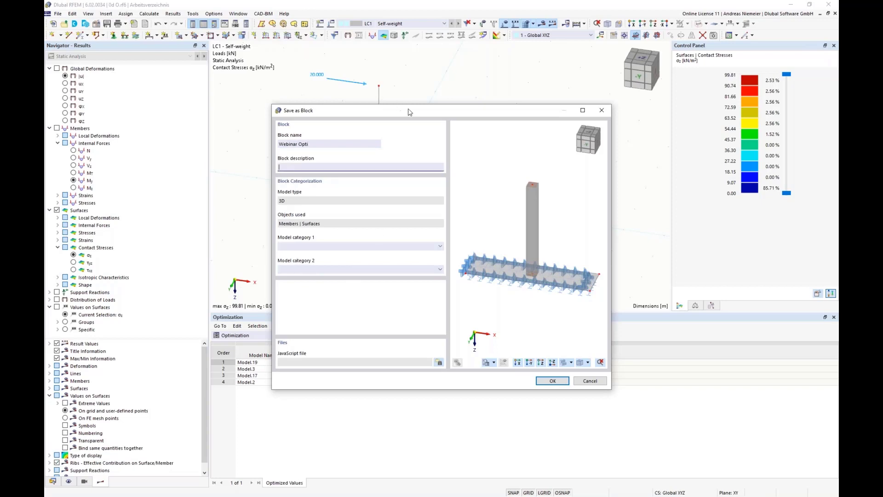
drag(410, 111, 147, 188)
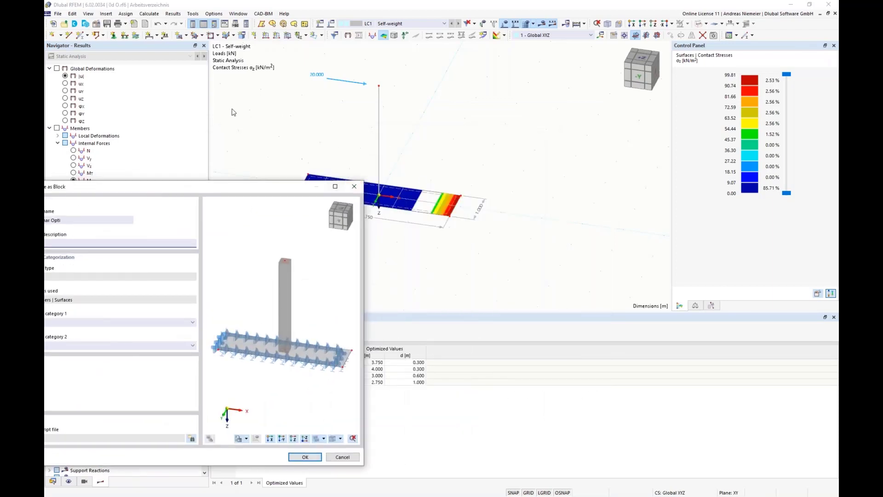
drag(235, 193, 444, 123)
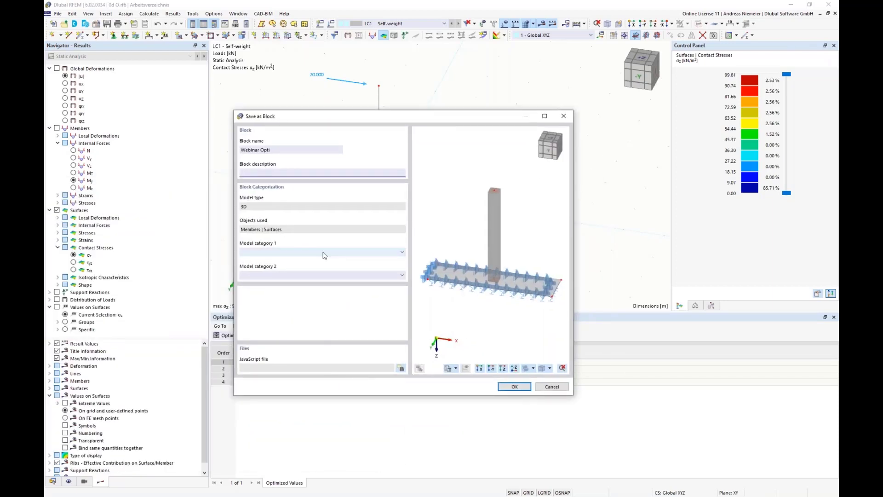
Assign the block's first model category as Others.
click(274, 253)
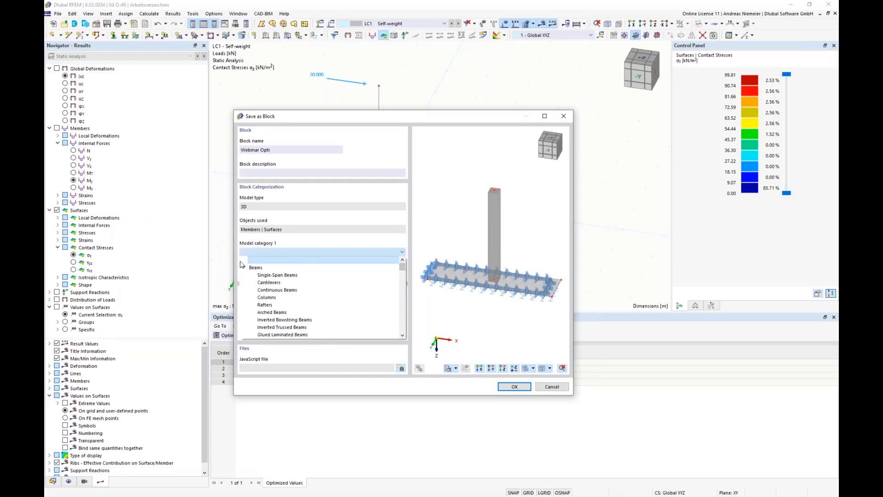
click(243, 267)
click(244, 275)
click(244, 283)
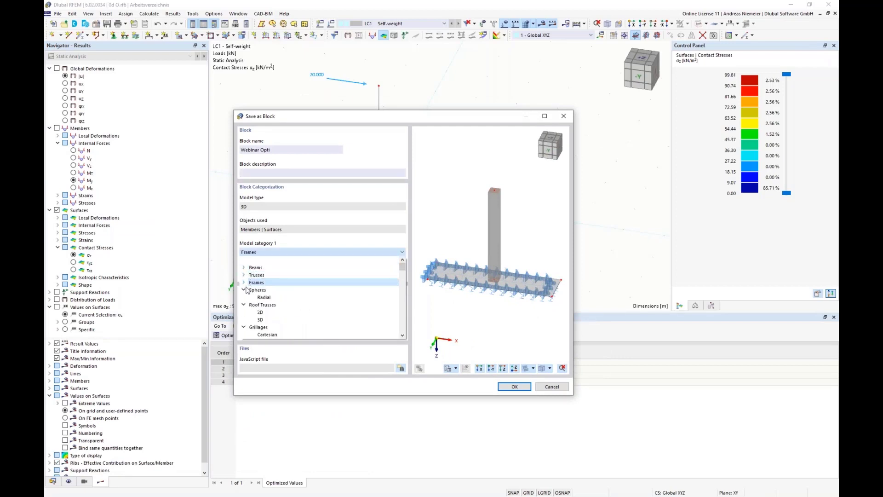
click(244, 289)
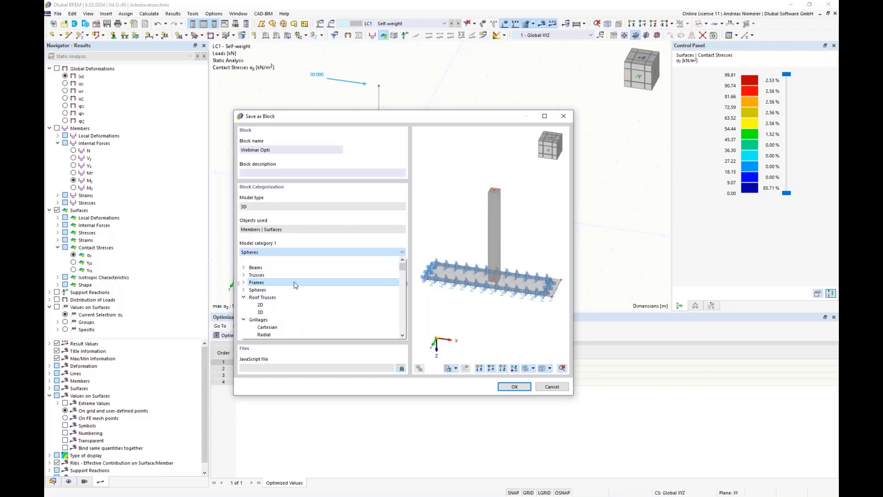
drag(402, 267, 401, 323)
scroll(258, 294, down, 3)
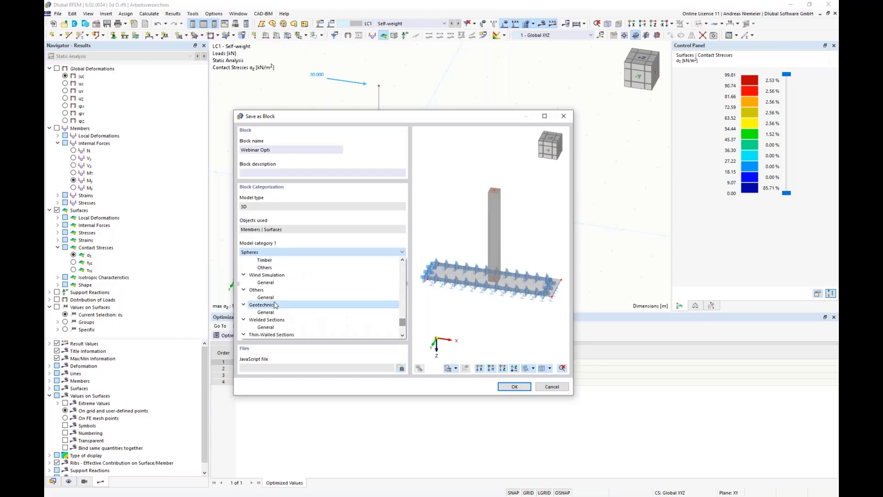
click(257, 290)
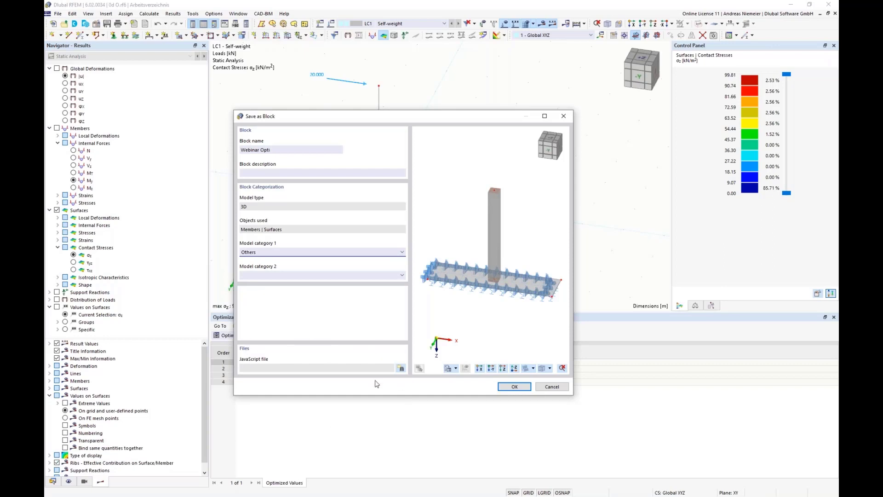
Attach Fundament v4.js from the Optima folder as the block's JavaScript file and save the block.
click(401, 368)
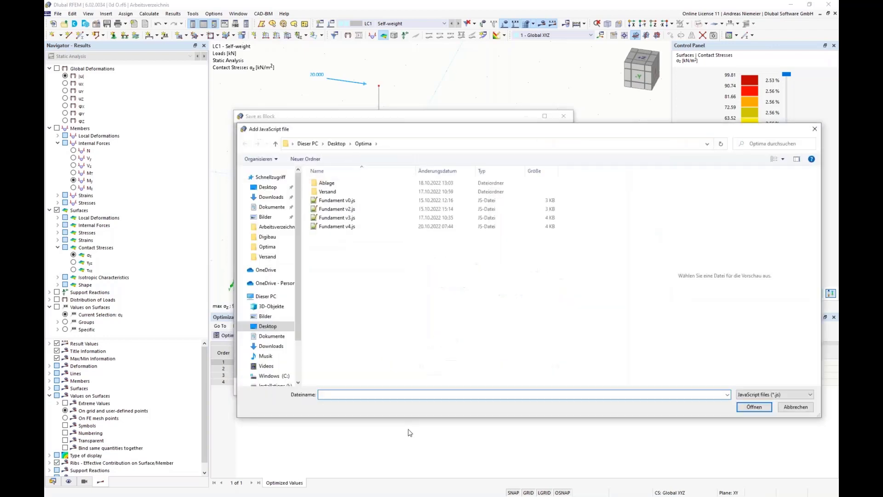
click(349, 228)
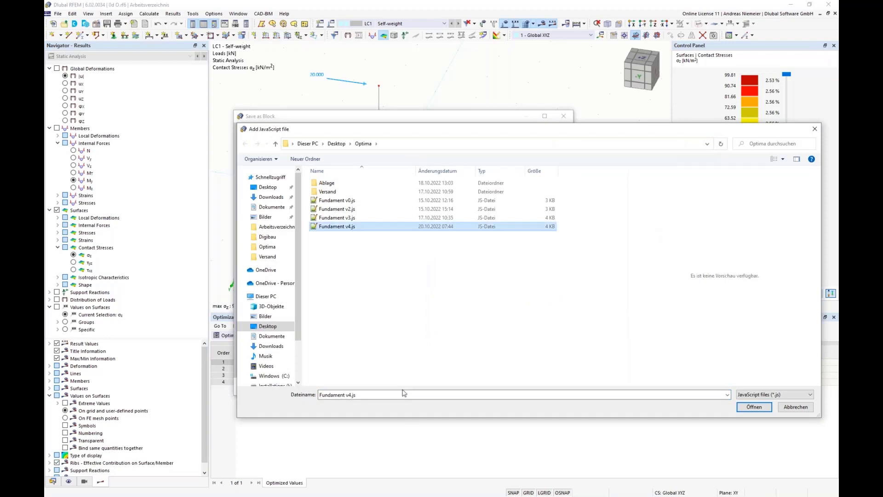
key(Return)
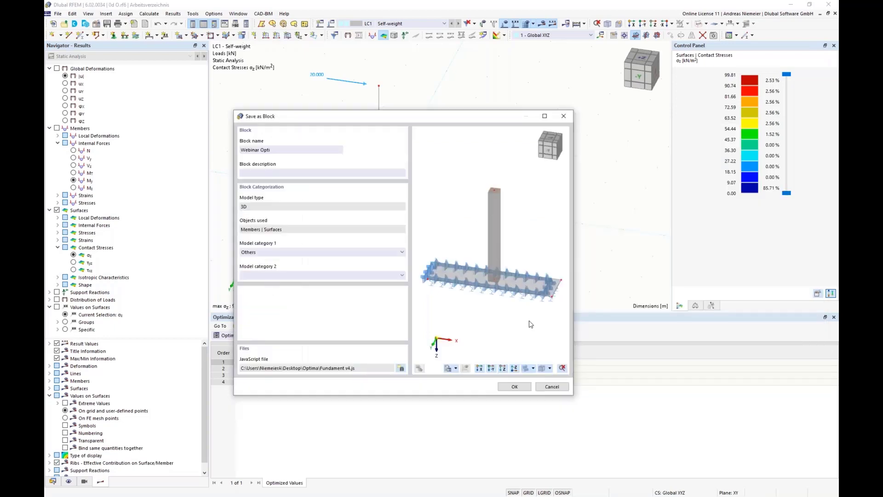
click(515, 386)
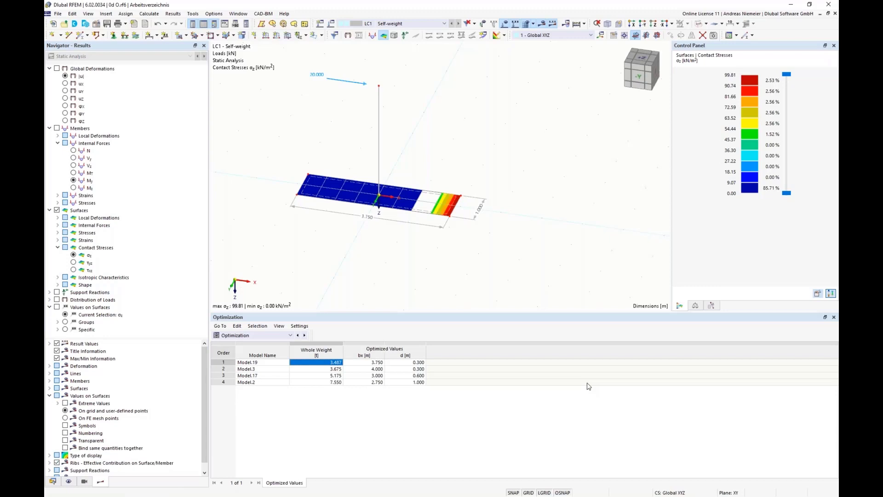
Delete the whole column and foundation from the model.
scroll(353, 240, down, 2)
drag(272, 124, 570, 287)
key(Delete)
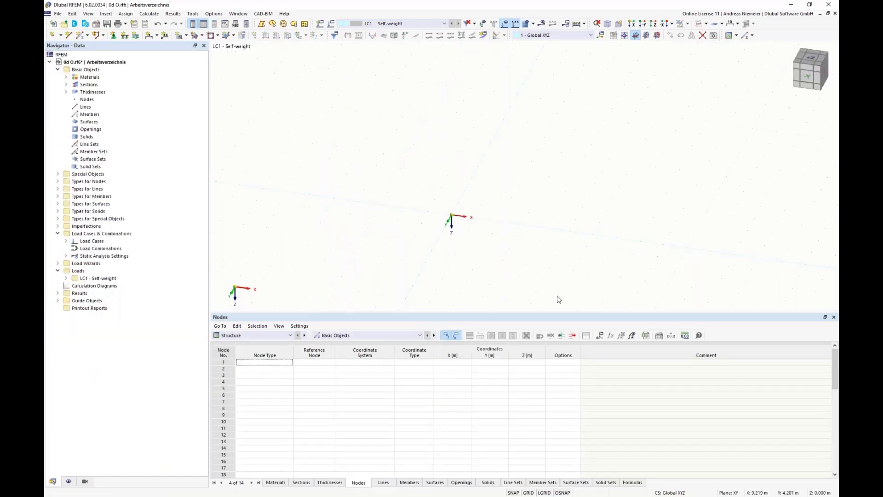
Load the Webinar Opti block from the Others category of the Dlubal Center block library for insertion.
click(85, 24)
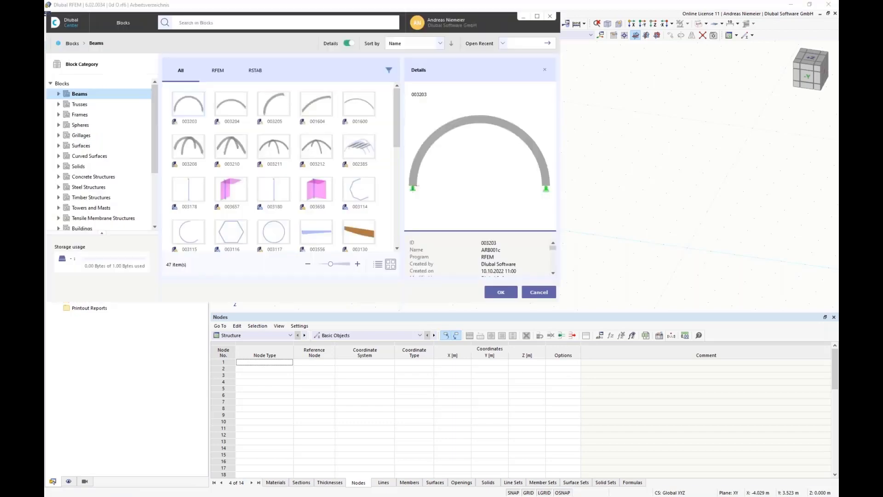
click(537, 16)
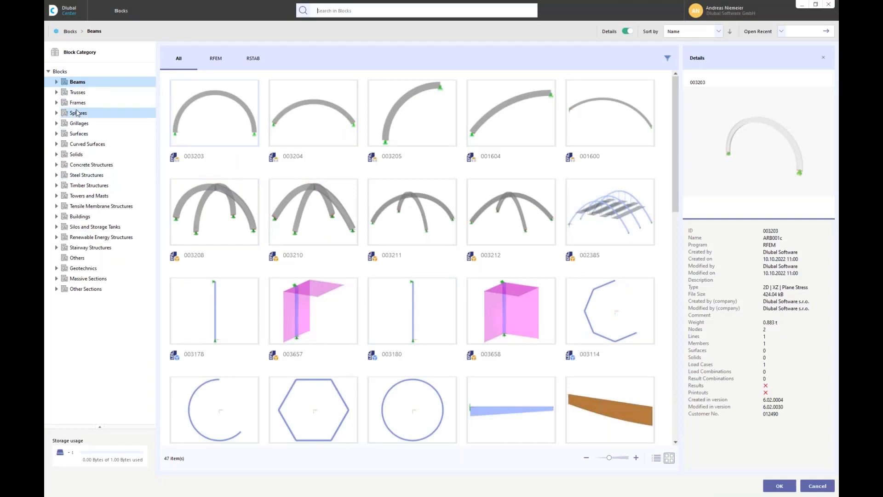
click(77, 258)
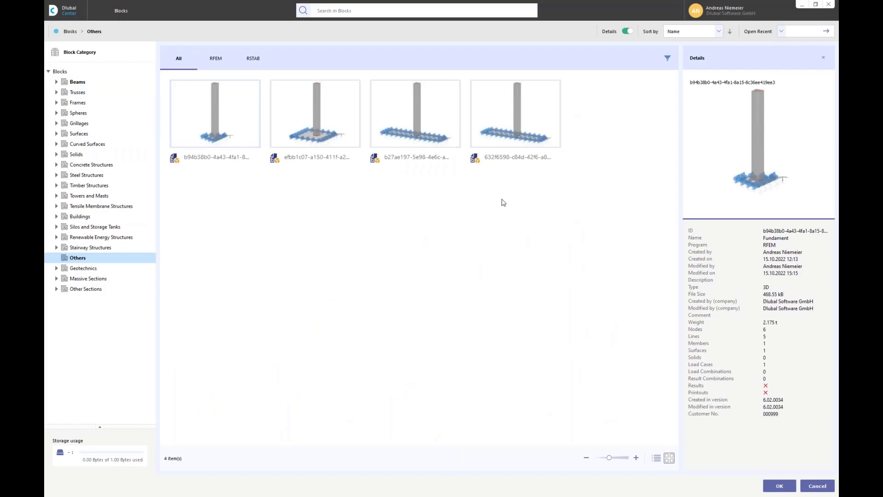
click(510, 125)
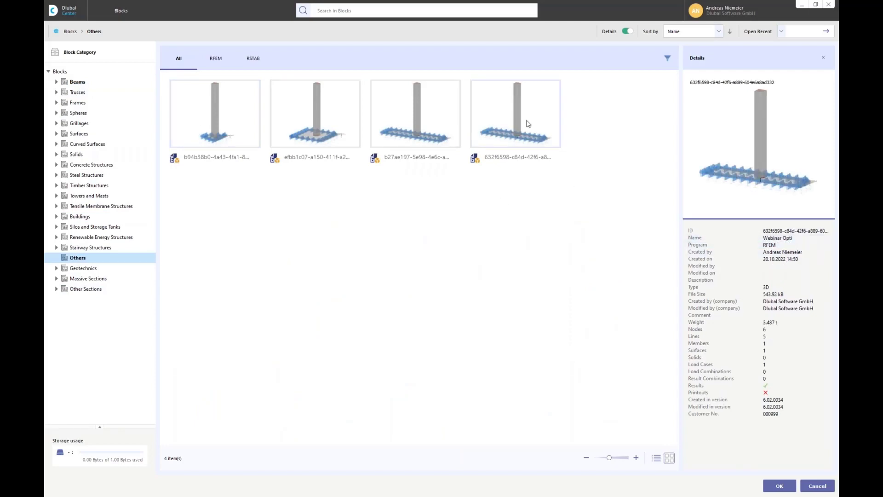
double_click(529, 119)
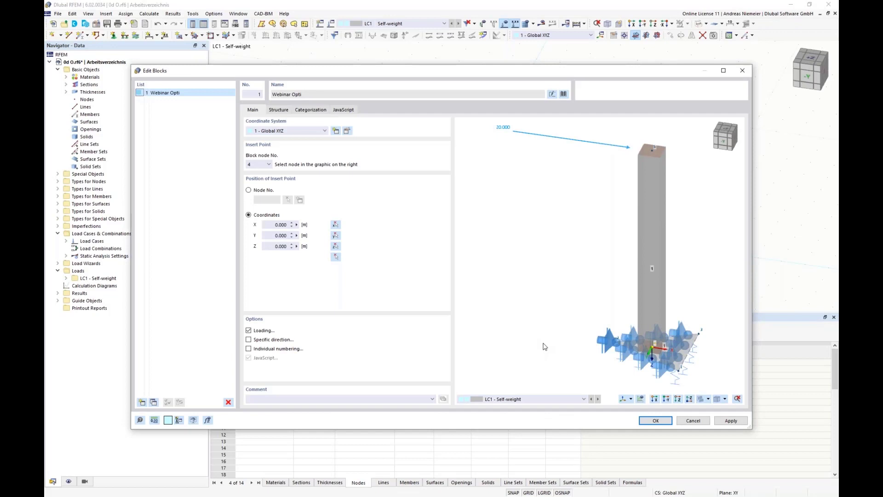
Examine the Webinar Opti block's column preview together with its geometry, support and loading parameters.
ctrl+middle_drag(620, 233, 583, 229)
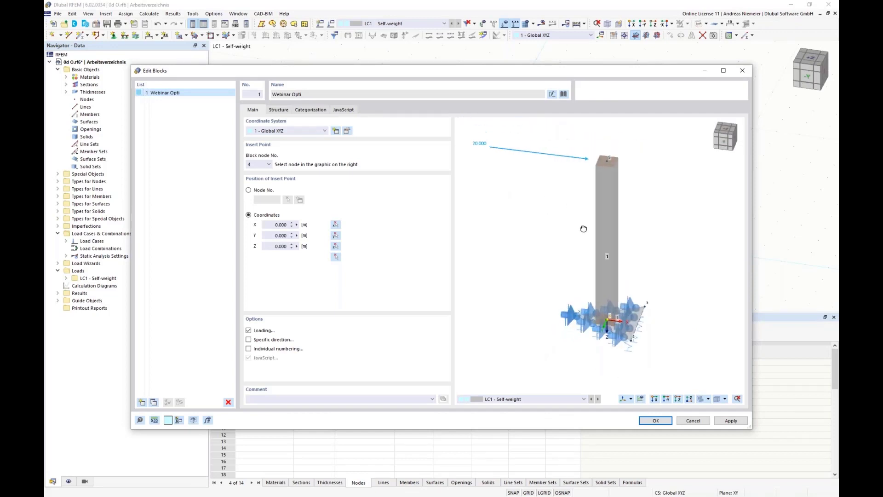
scroll(583, 229, up, 2)
scroll(542, 328, down, 2)
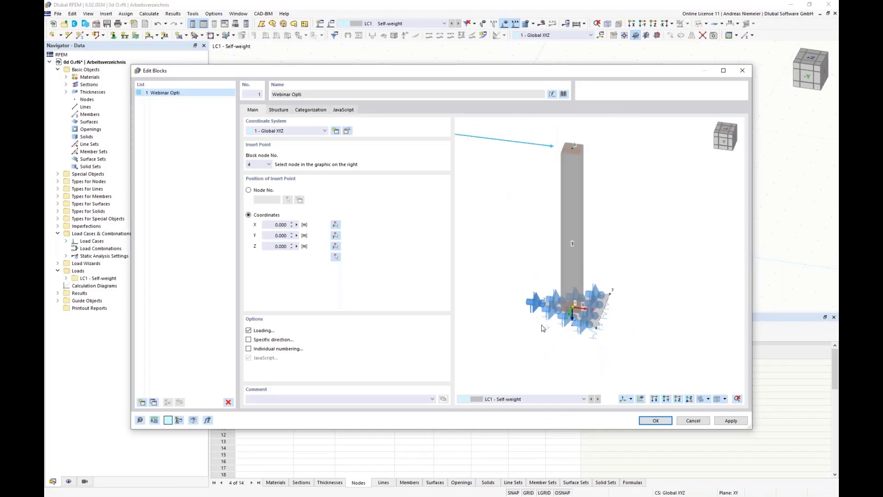
scroll(542, 328, down, 4)
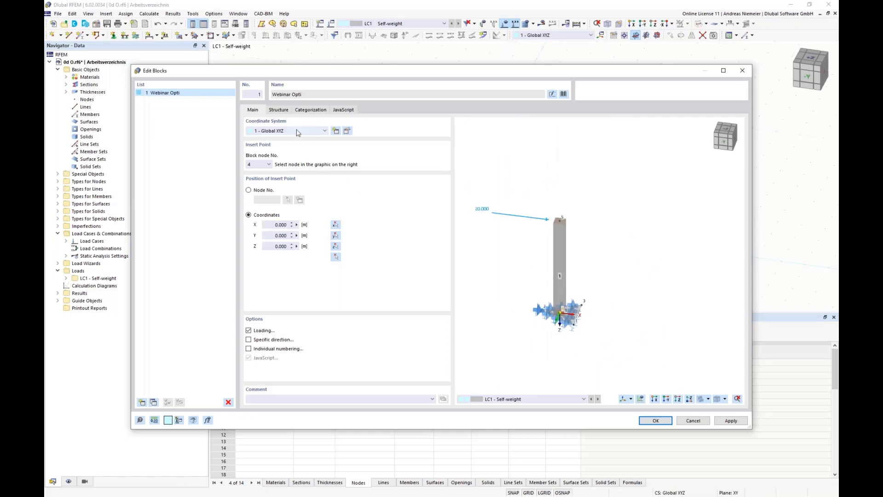
click(280, 111)
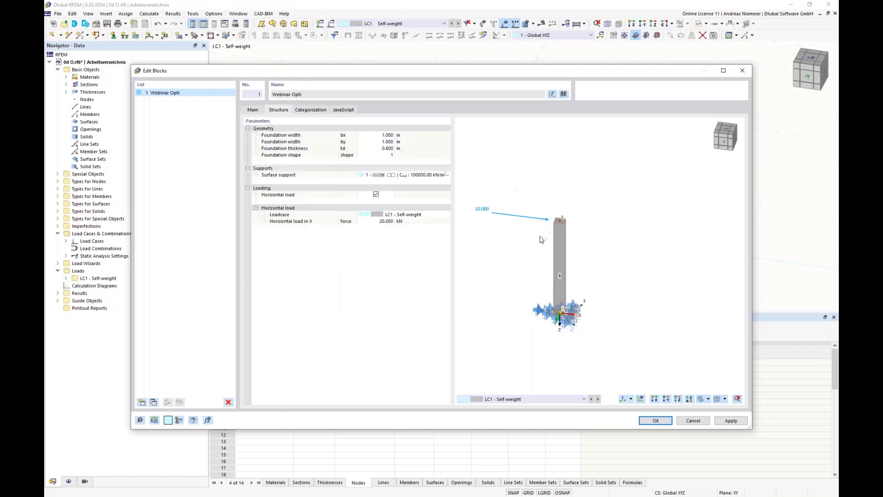
scroll(545, 258, up, 2)
middle_drag(536, 279, 570, 259)
scroll(571, 244, down, 1)
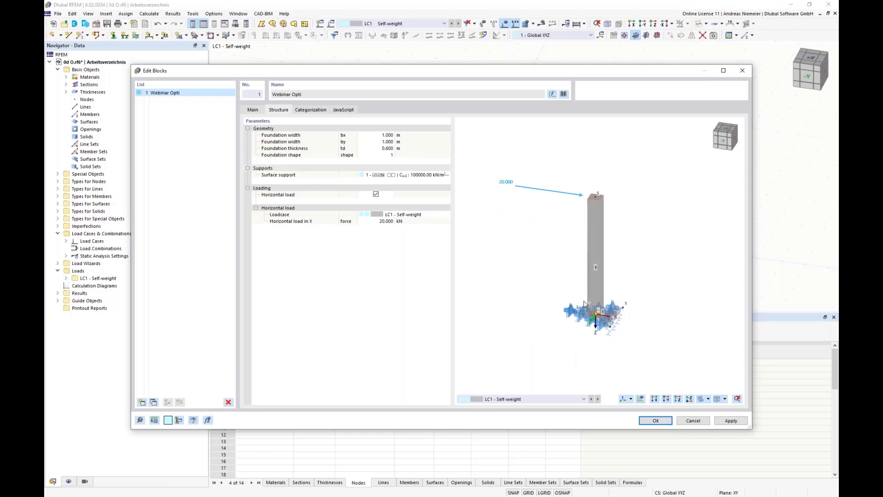
scroll(587, 295, up, 3)
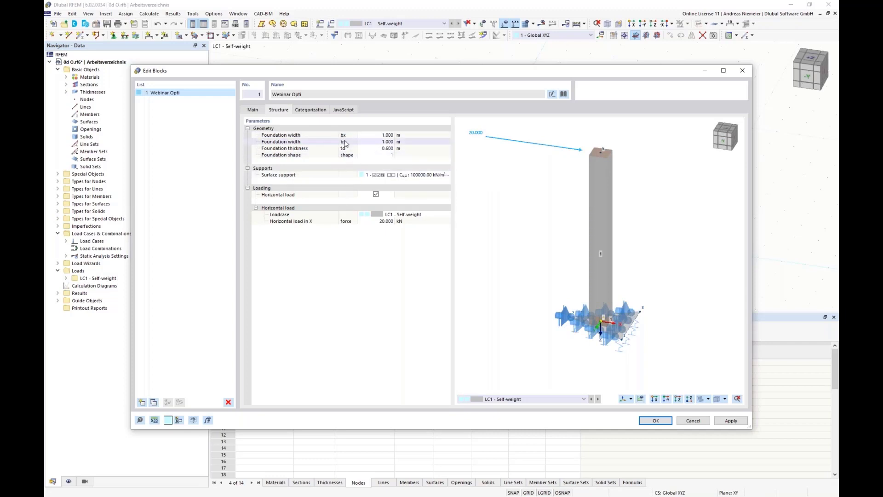
Set the block's foundation width bx to 2.250 m.
click(382, 135)
click(389, 134)
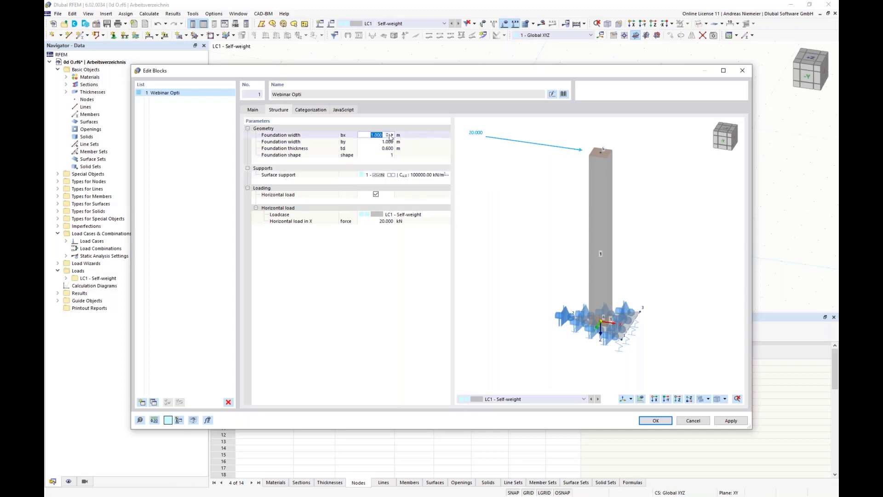
click(390, 134)
click(389, 134)
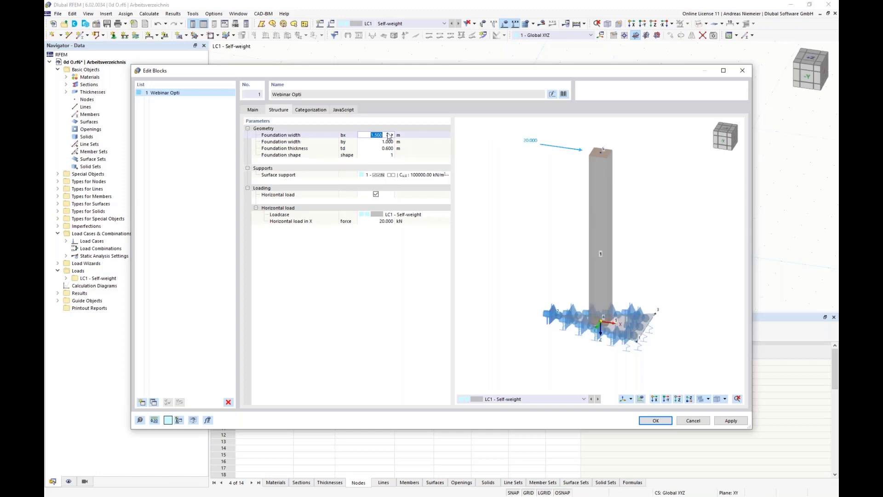
click(390, 133)
click(389, 134)
key(Tab)
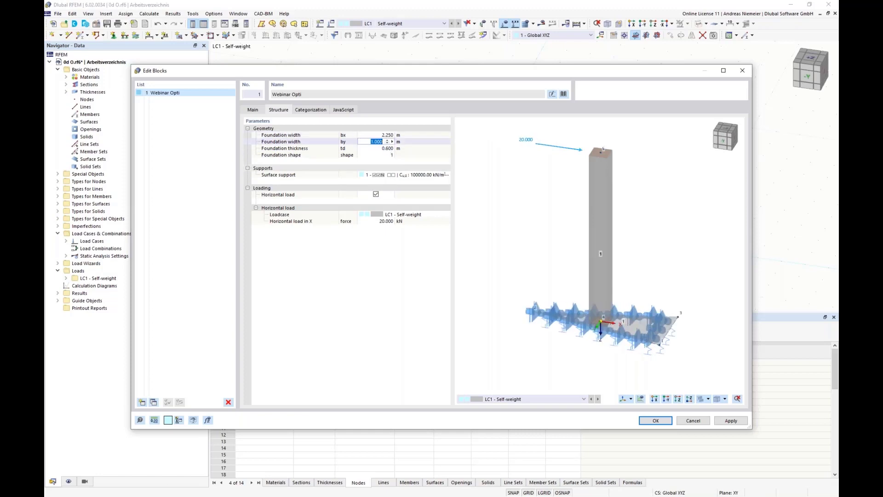
Set the block's foundation width by to 1.750 m.
click(389, 141)
click(389, 141)
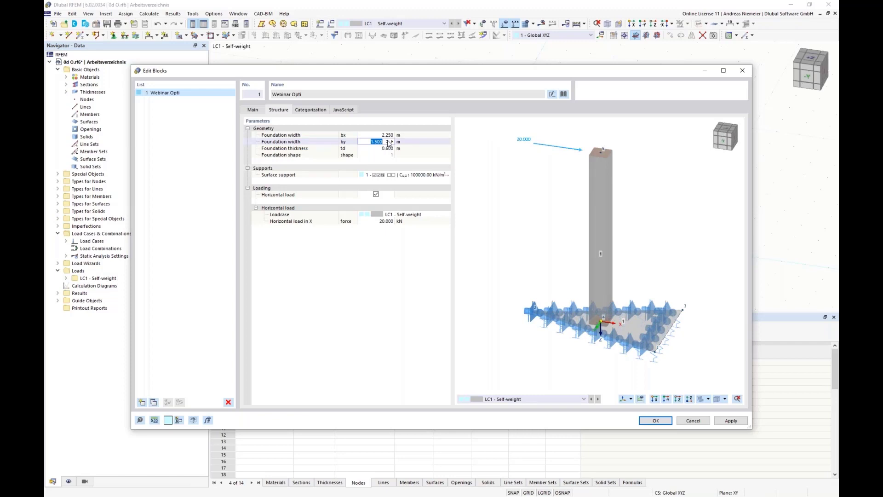
click(389, 141)
key(Tab)
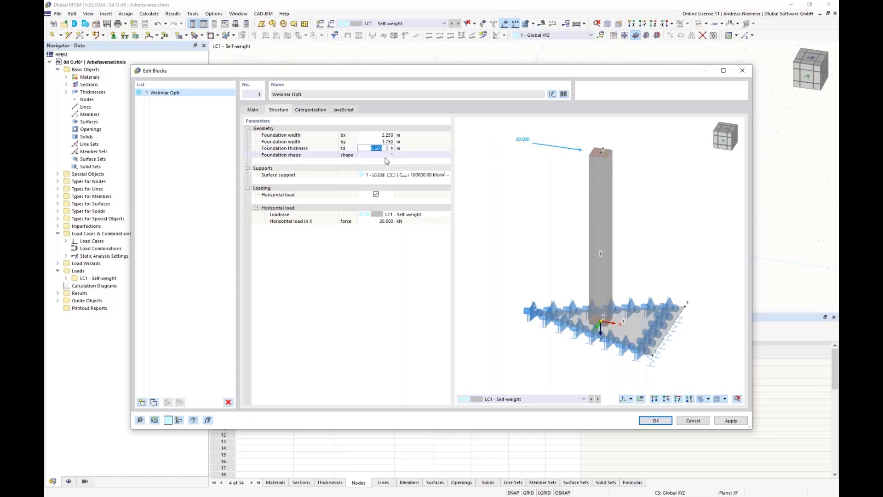
Change the foundation shape parameter to variant 2 and on to the variant with a rectangular base.
key(Tab)
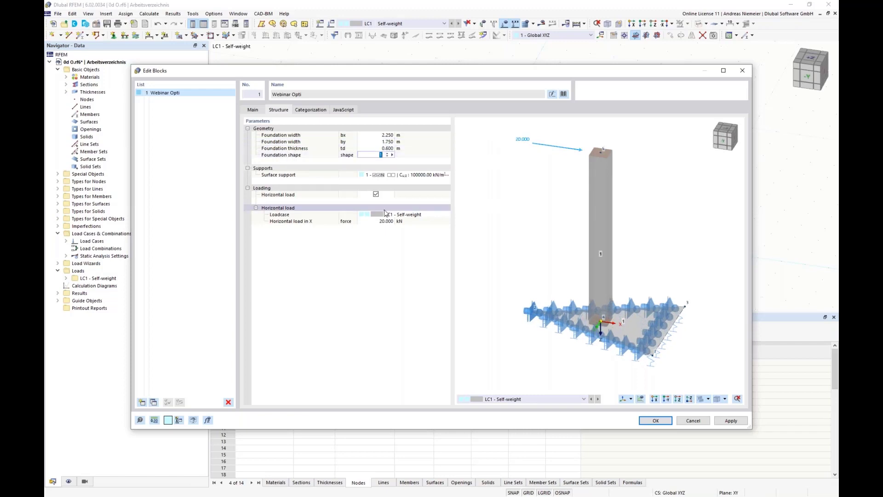
click(389, 155)
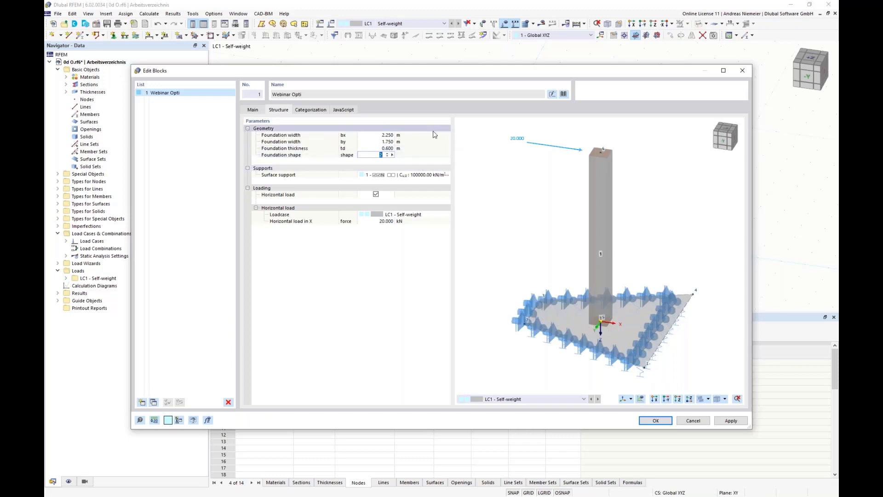
click(389, 155)
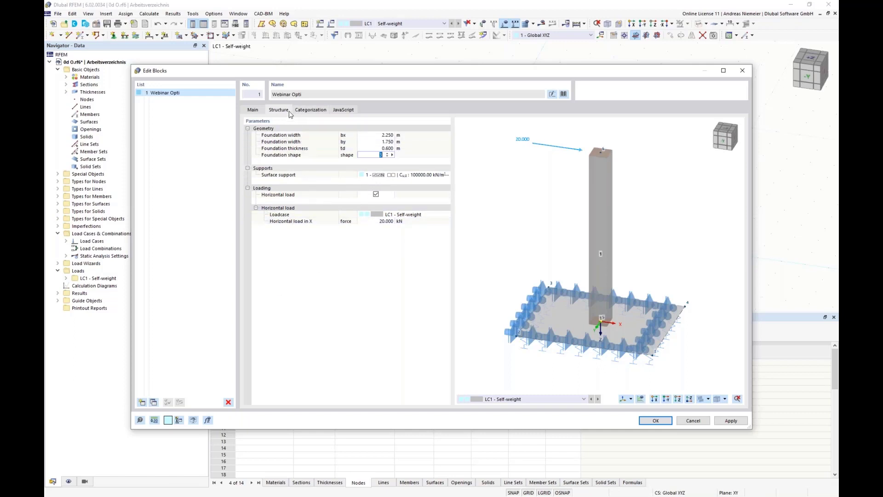
Examine the block's categorization and its script's input_data function, comparing the foundation width, thickness and shape definitions with the structure parameters.
click(310, 109)
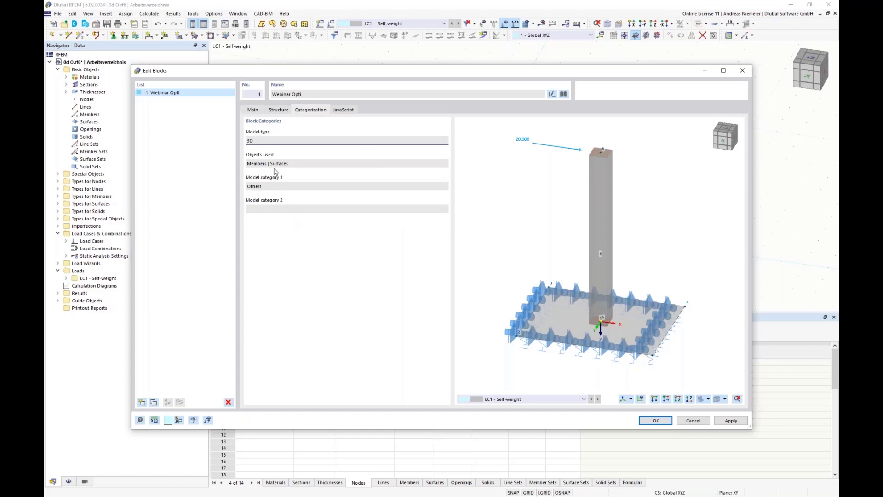
click(335, 110)
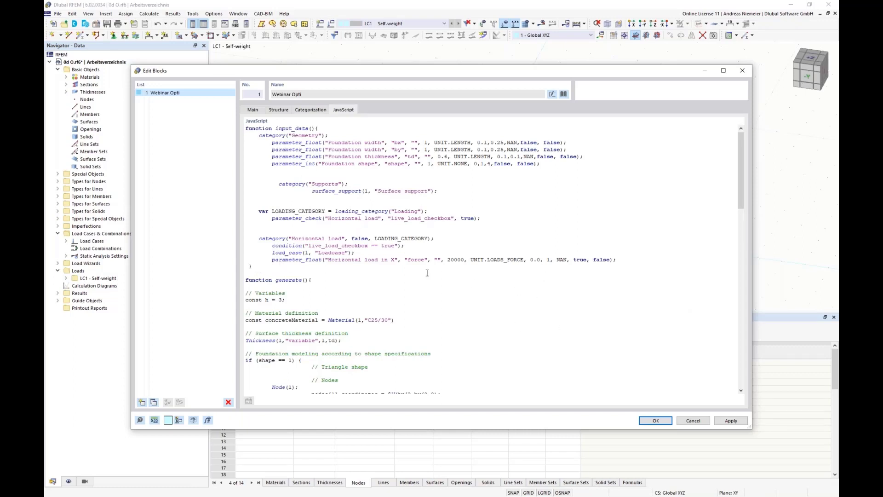
drag(245, 128, 348, 276)
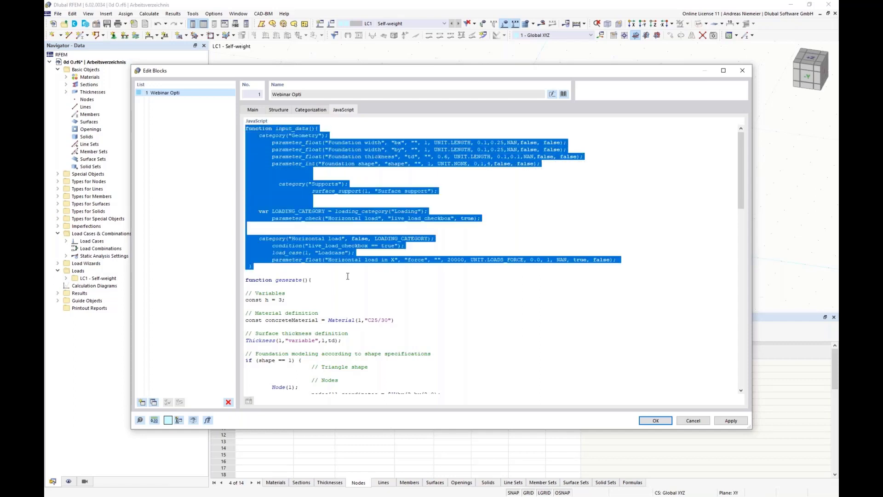
click(364, 286)
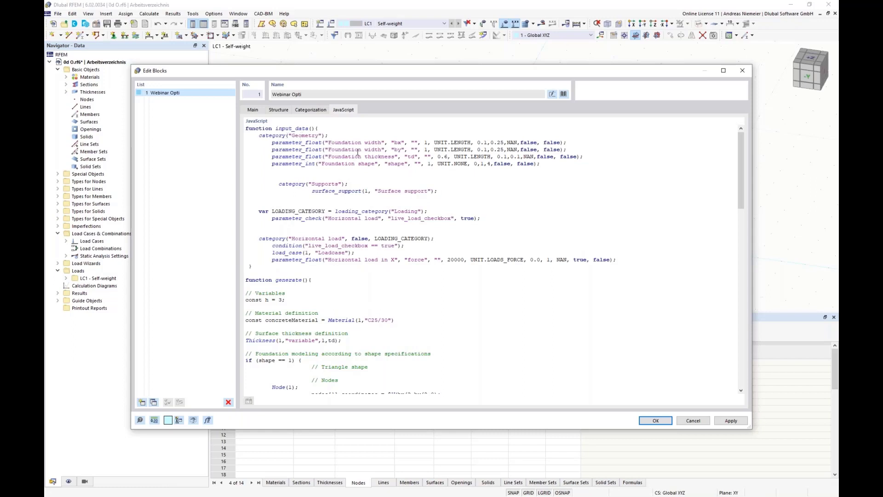
drag(348, 142, 360, 164)
click(327, 178)
click(275, 110)
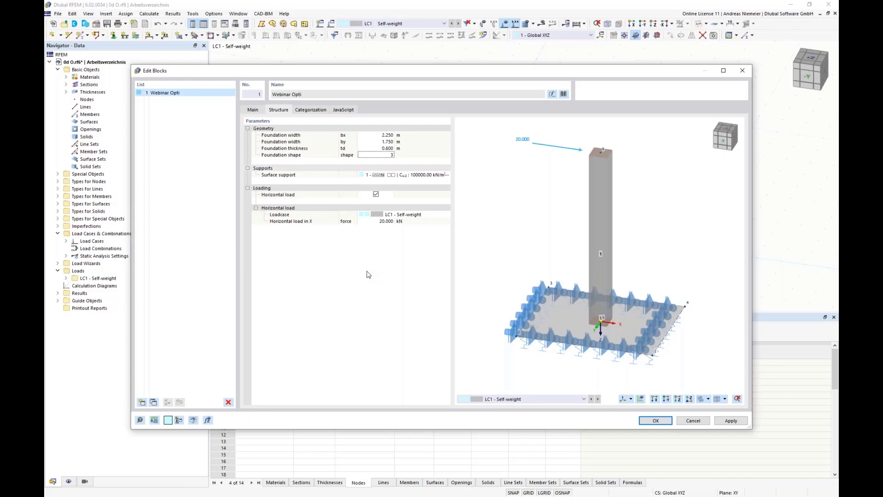
Review the beginning of the script's generate function, covering the height variable, concrete material, surface thickness and triangular foundation definitions.
click(343, 110)
drag(247, 279, 334, 284)
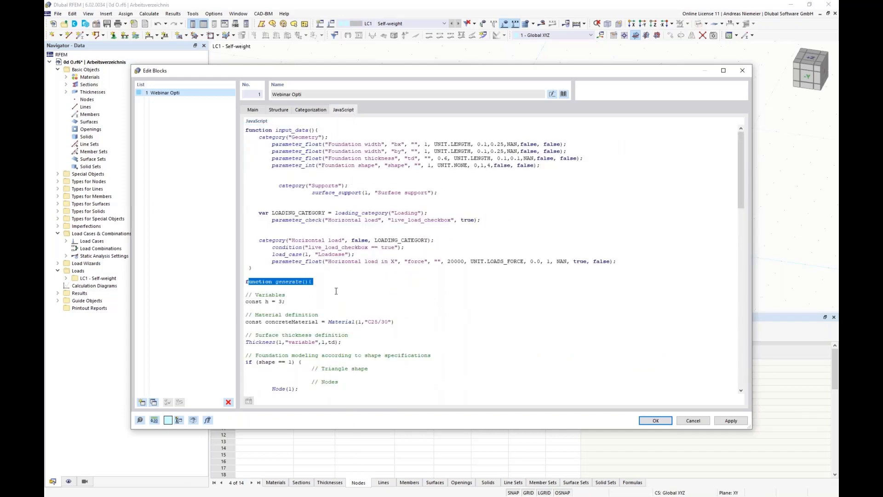
click(351, 294)
scroll(358, 303, down, 2)
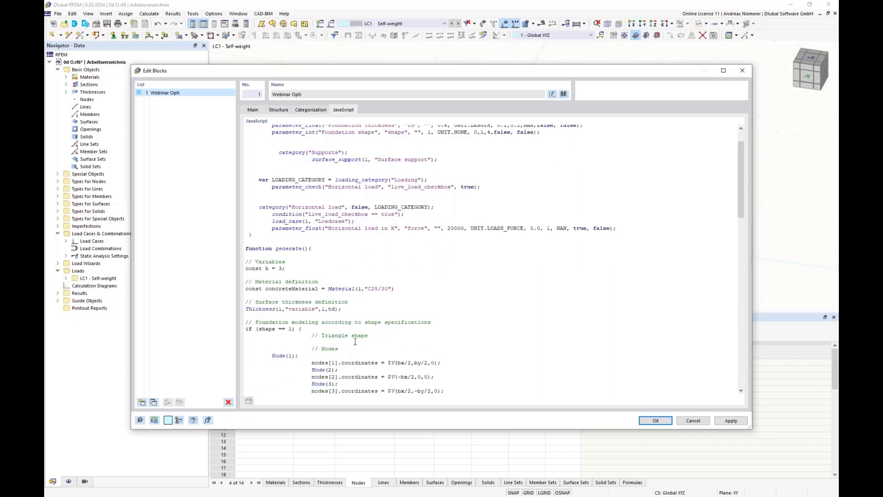
drag(286, 271, 243, 270)
click(292, 300)
drag(405, 289, 244, 289)
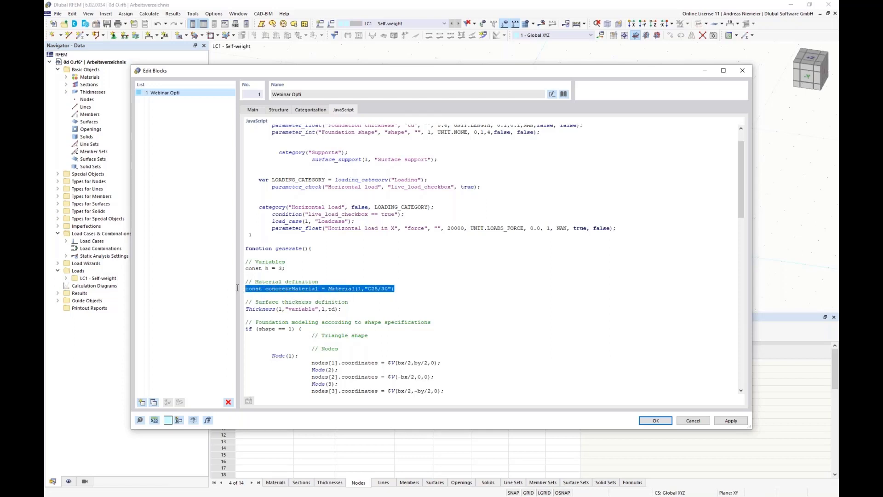
click(340, 308)
scroll(289, 308, down, 5)
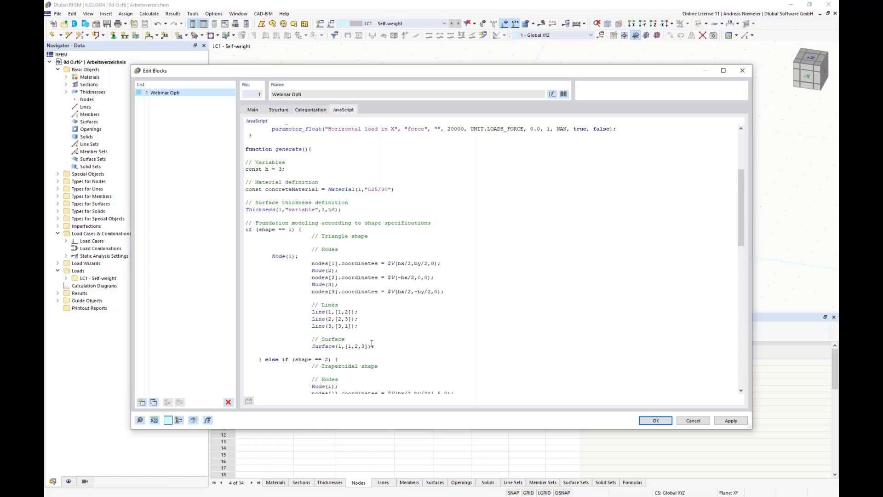
Read the remaining script for the trapezoidal and square shapes, surface bedding, column and nodal load, and trace the force parameter to its definition.
scroll(372, 350, down, 6)
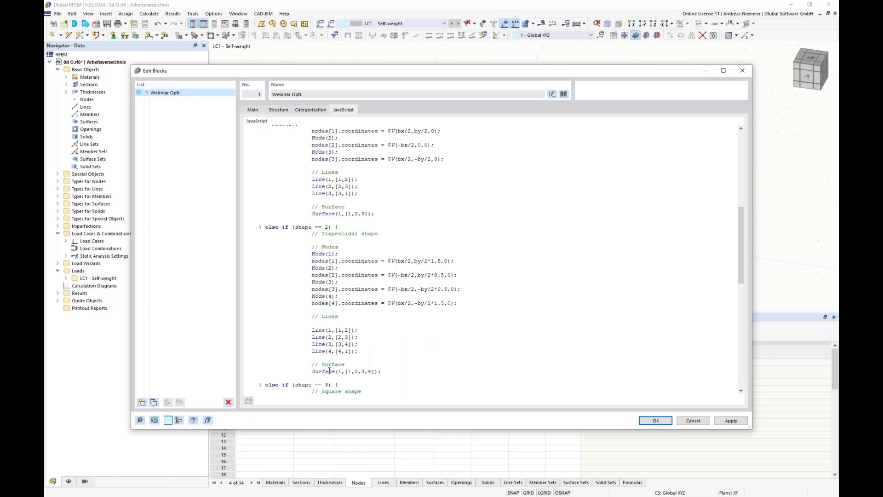
scroll(399, 340, down, 8)
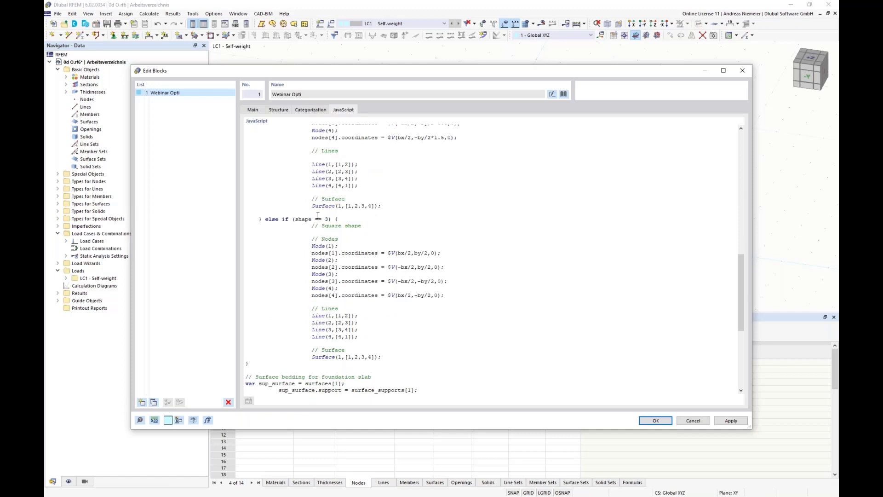
scroll(339, 340, down, 3)
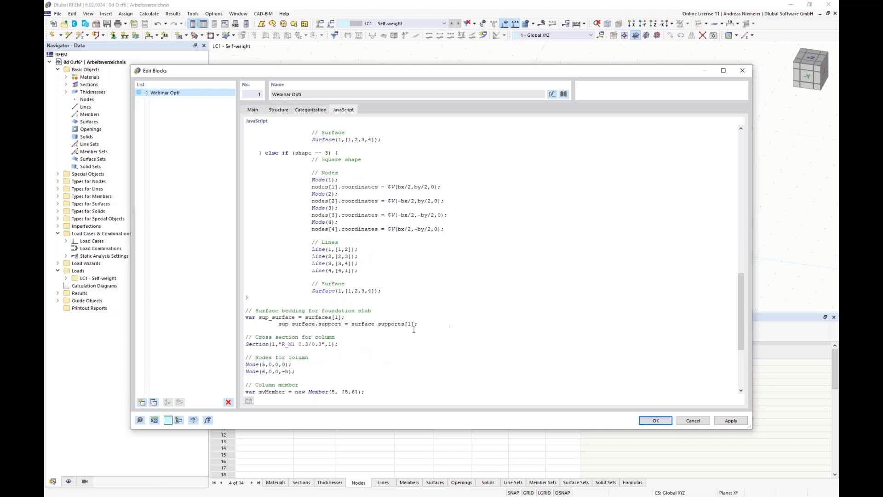
scroll(299, 317, down, 1)
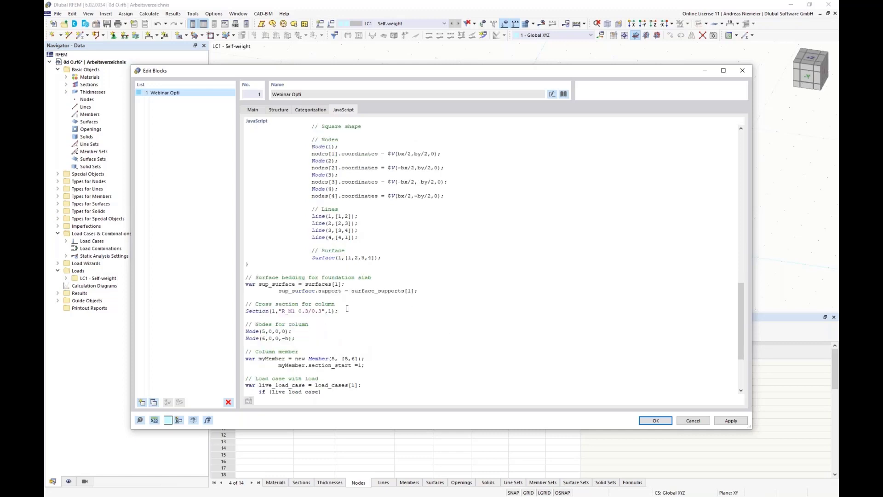
scroll(322, 297, down, 1)
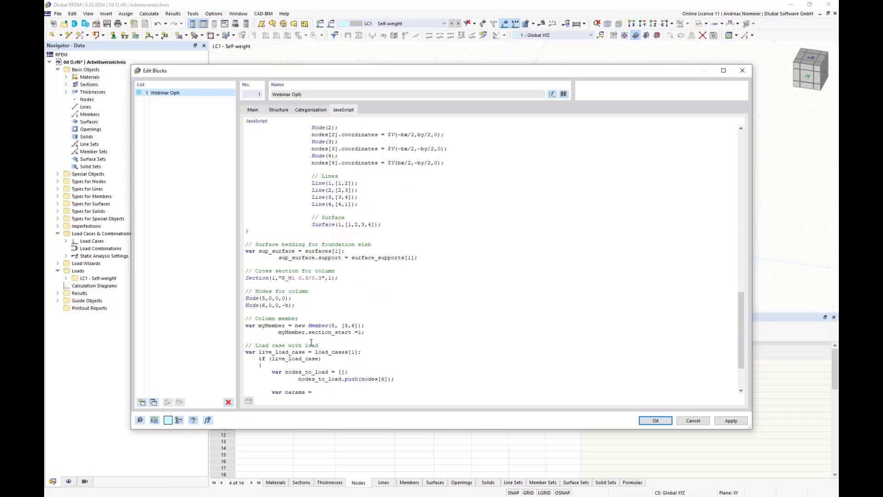
scroll(311, 342, down, 3)
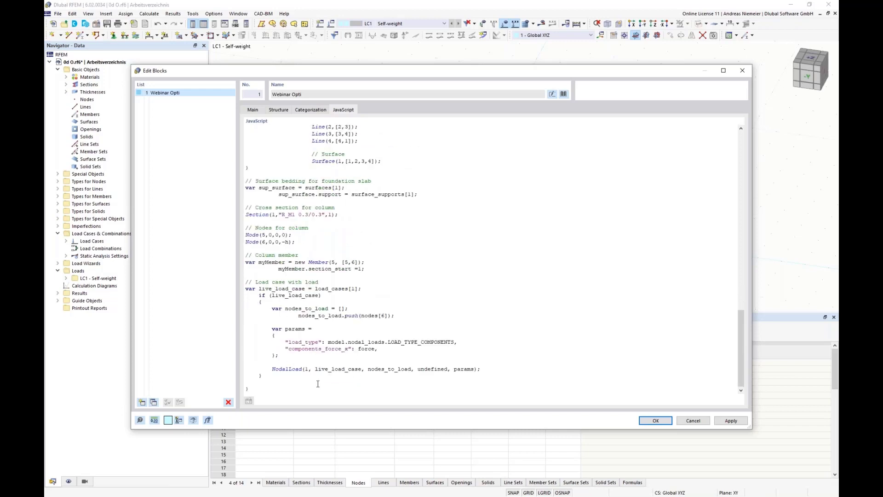
drag(376, 349, 360, 349)
scroll(414, 298, up, 20)
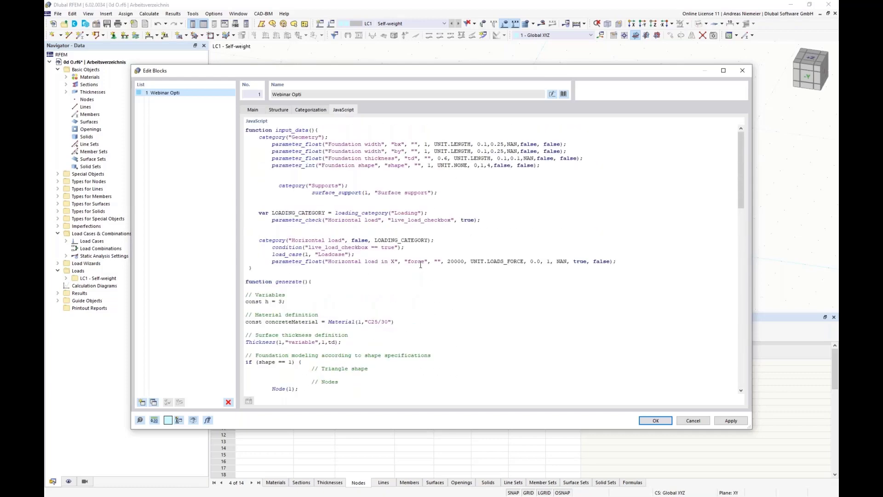
drag(422, 263, 455, 260)
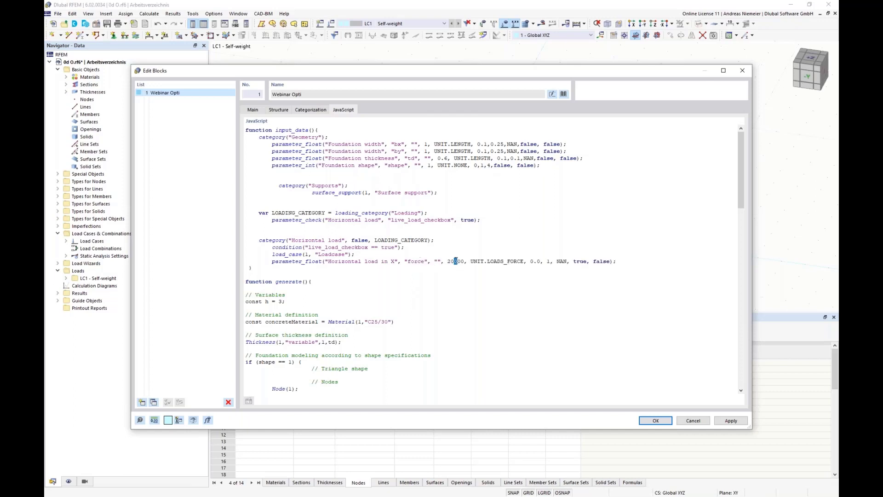
click(486, 380)
Insert the Webinar Opti block into the model with its adjusted parameters and select its column.
click(278, 111)
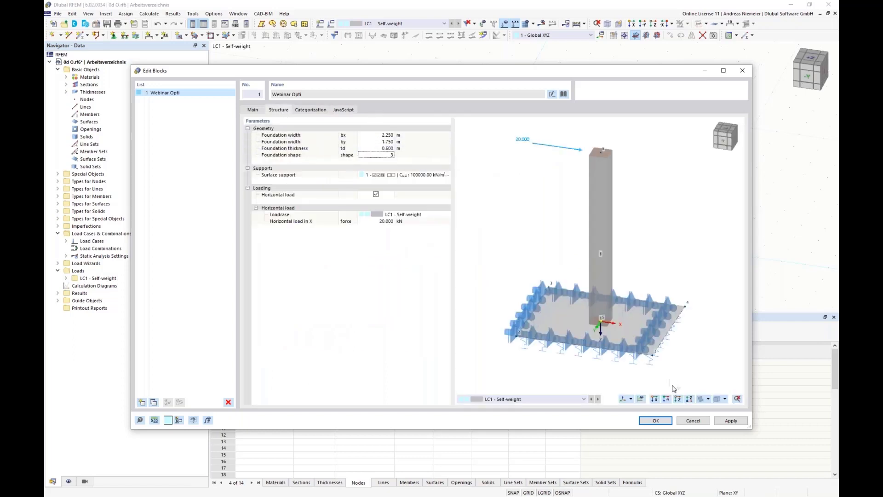
click(657, 420)
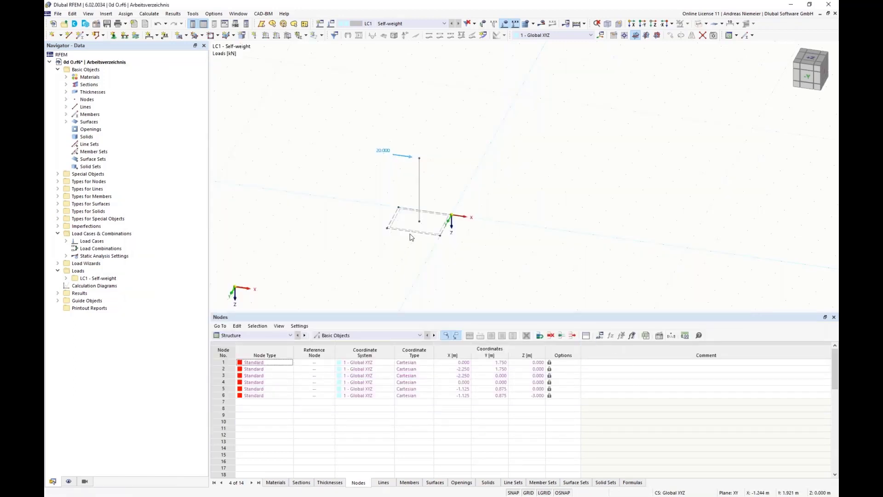
click(419, 210)
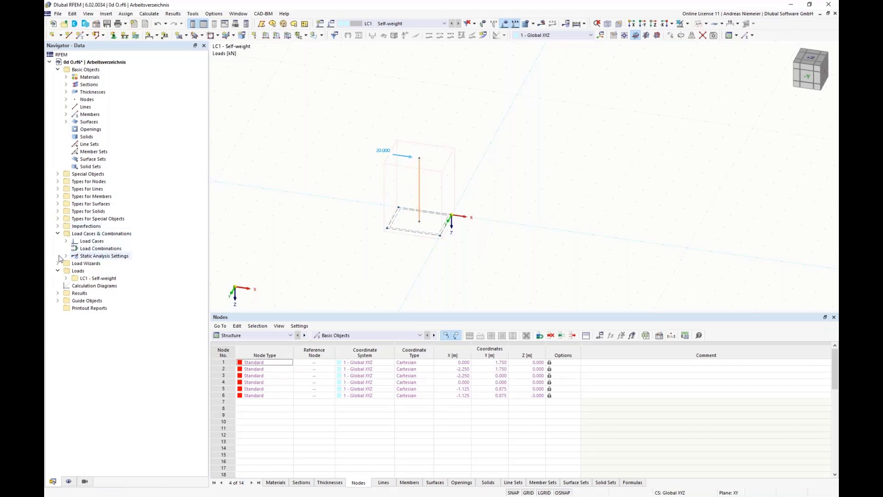
Reopen the inserted Webinar Opti block from the special objects and set its foundation width bx to 4 m.
click(58, 175)
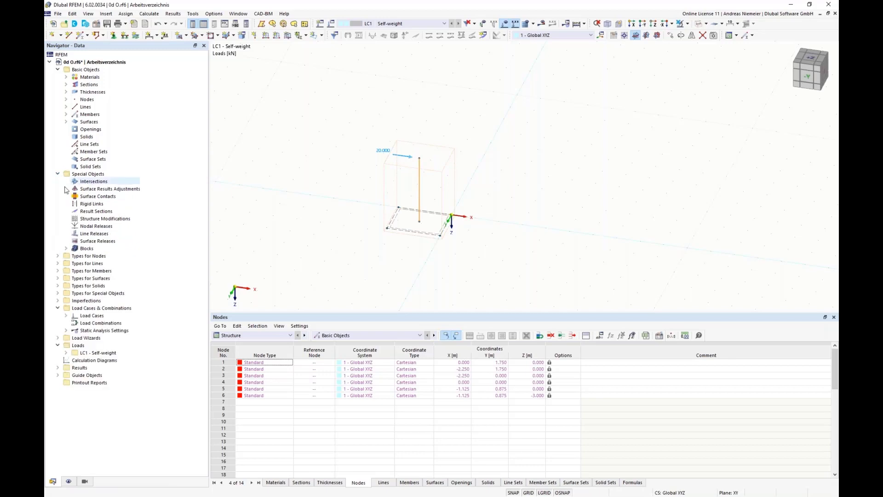
click(65, 249)
click(104, 255)
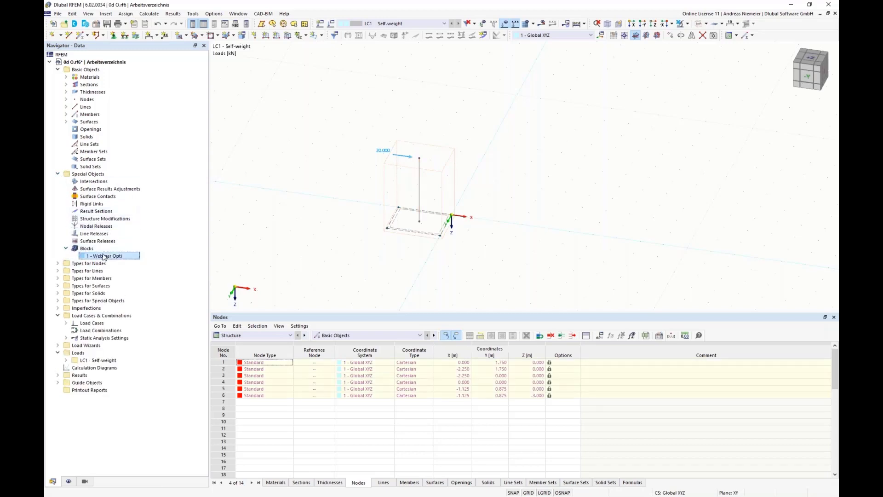
double_click(104, 255)
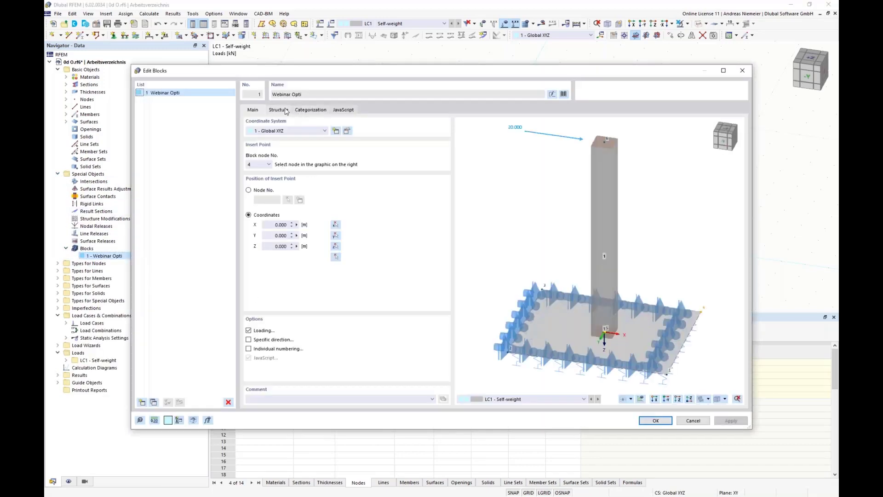
click(278, 110)
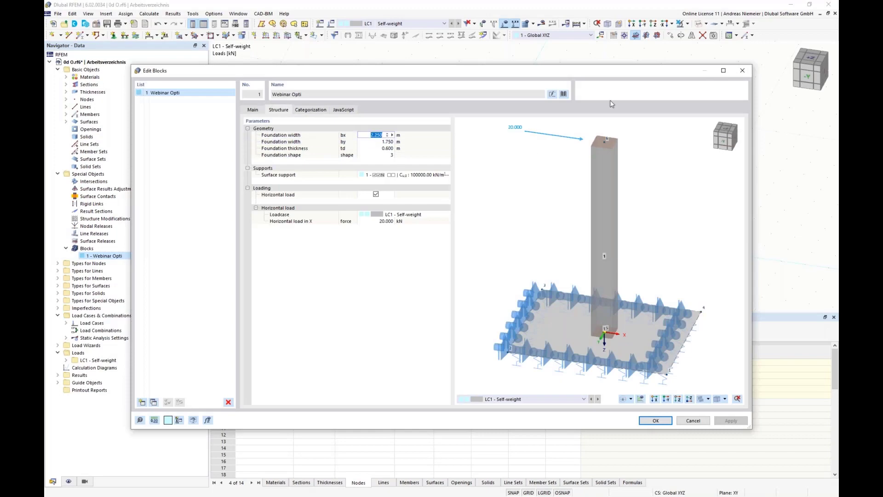
text(4)
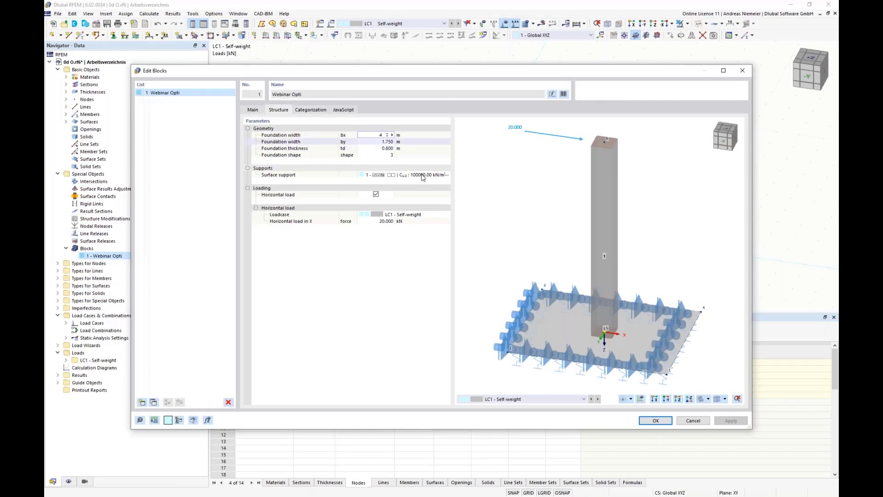
click(655, 420)
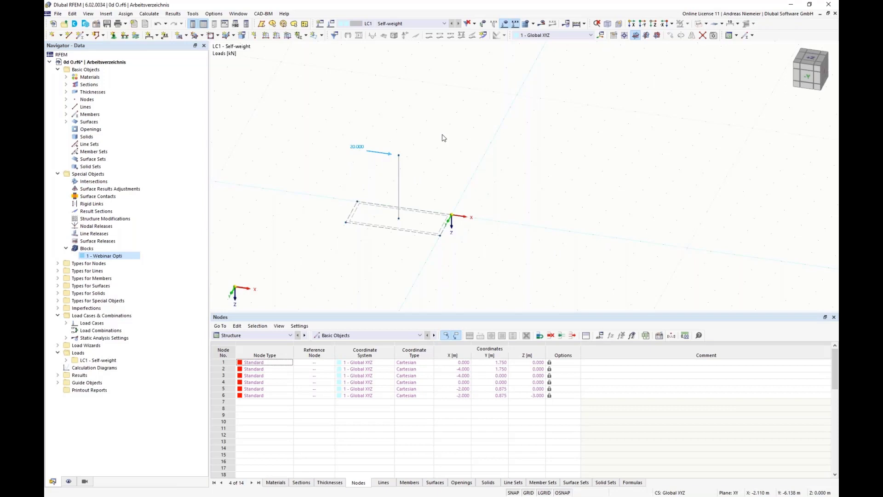
Define the global parameter by as an optimization parameter with minimum 1 m, maximum 4 m and increment 0.25 m.
click(600, 335)
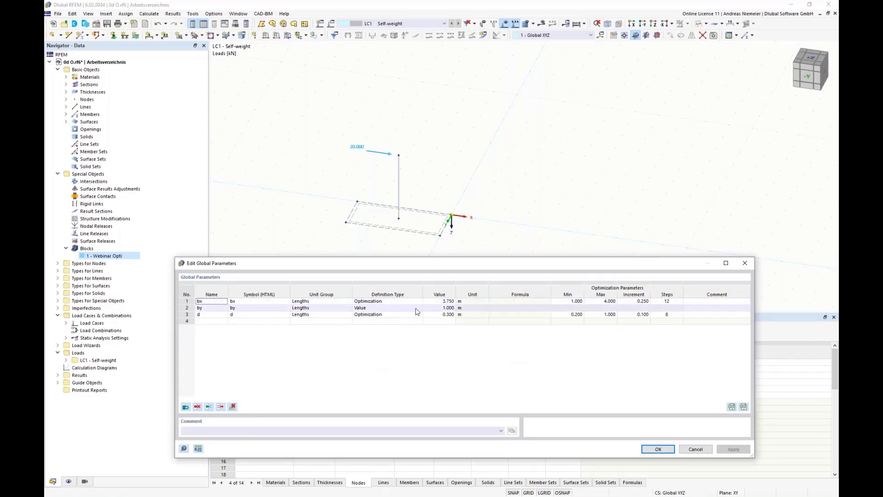
click(378, 308)
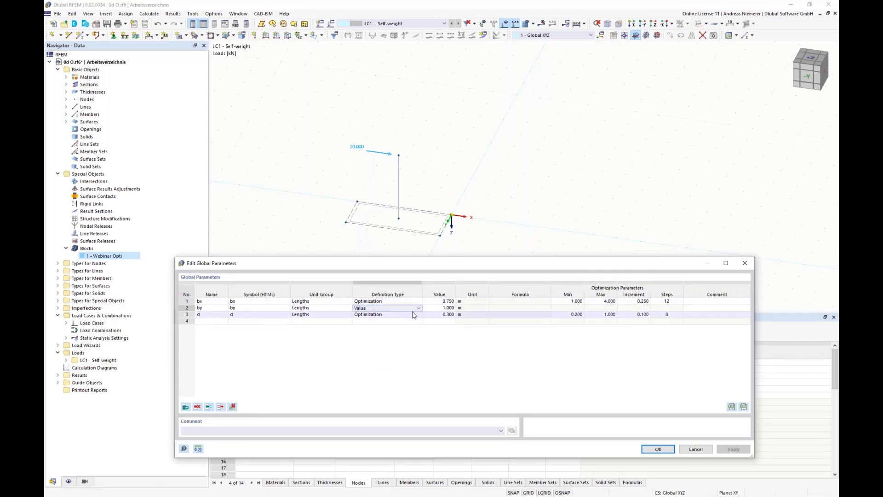
click(418, 308)
click(370, 328)
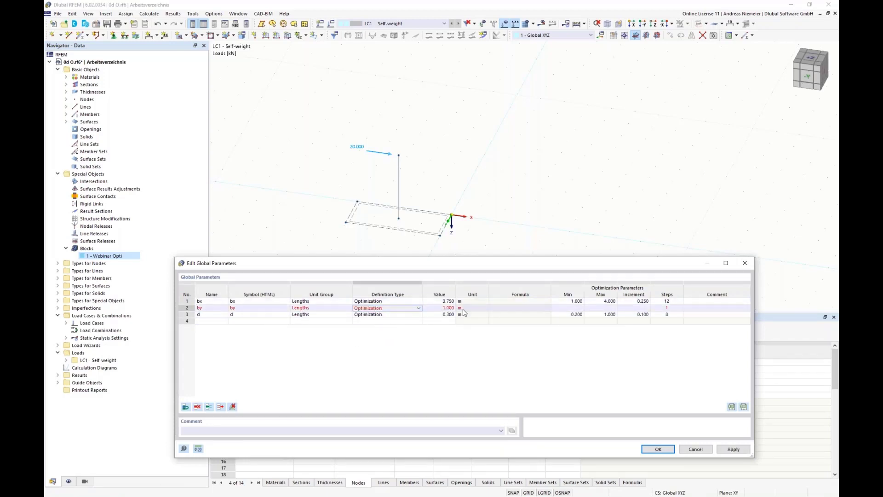
click(573, 308)
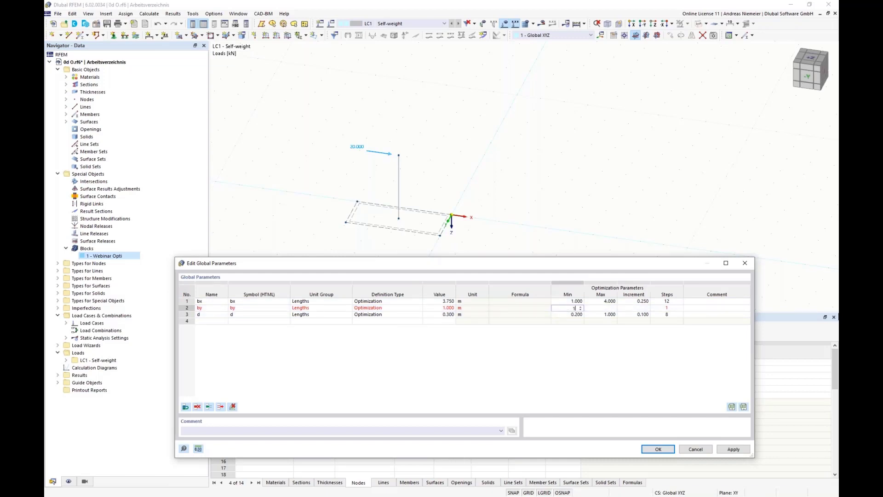
text(1)
click(604, 309)
text(4)
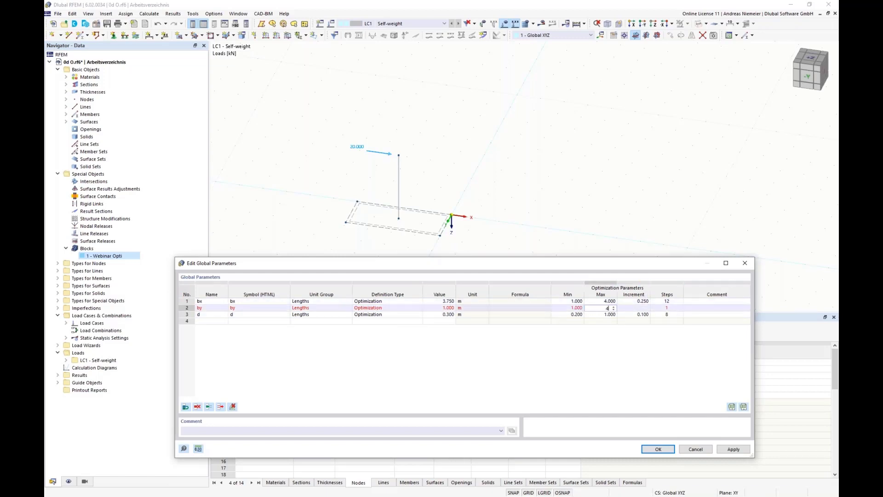
click(647, 306)
text(0.2)
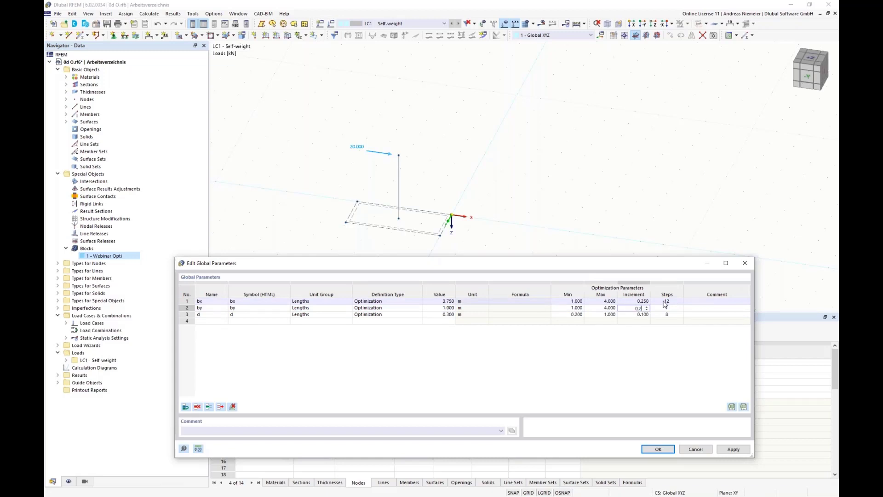
text(5)
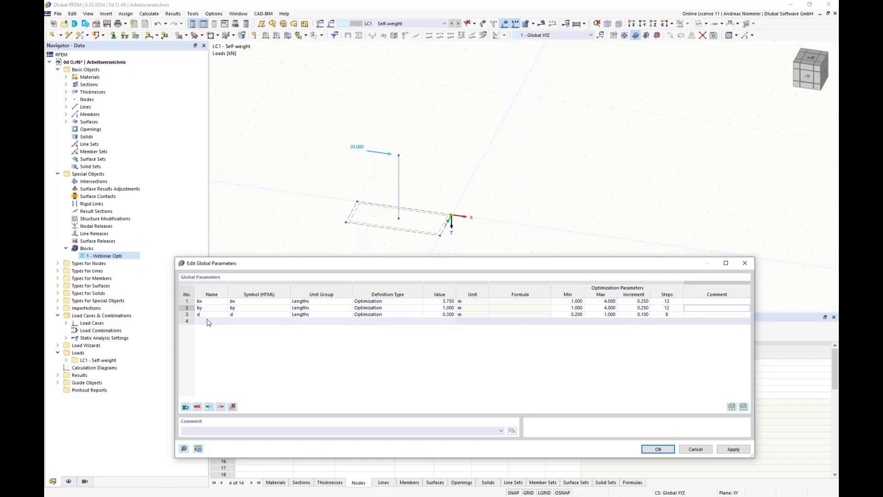
Add a global parameter named form with the unit group Integer (Model) and the value 2.
click(213, 321)
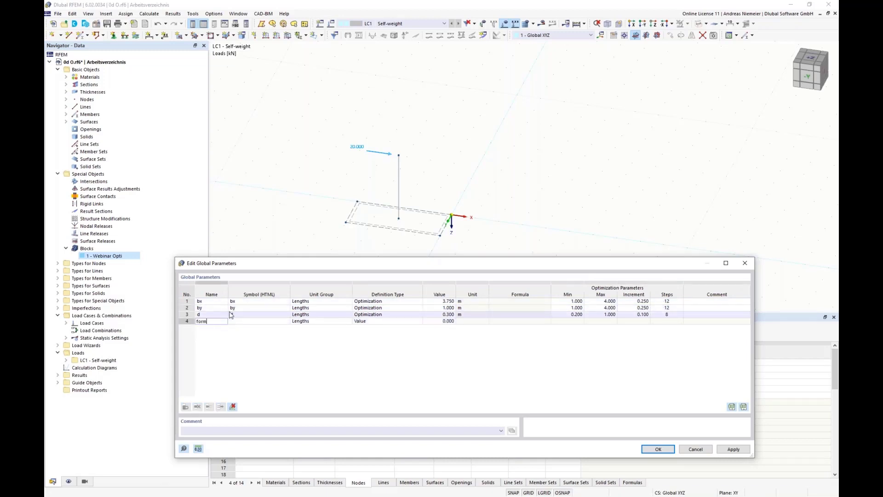
click(268, 300)
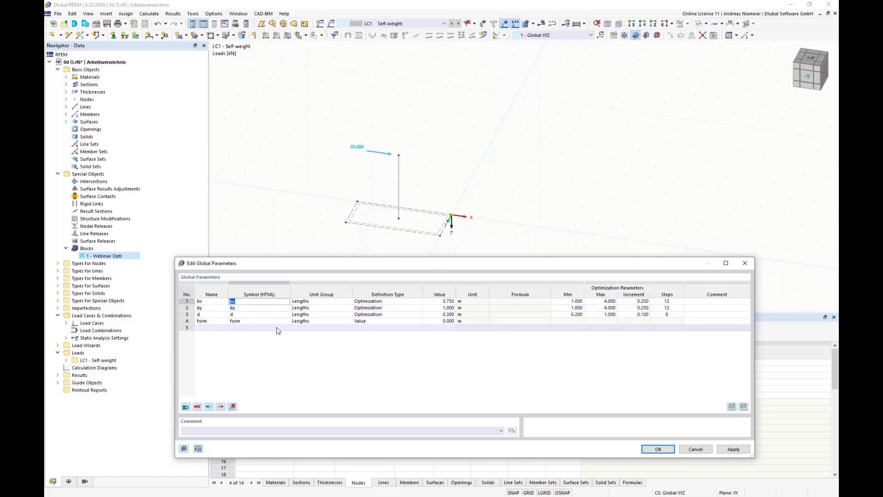
click(307, 321)
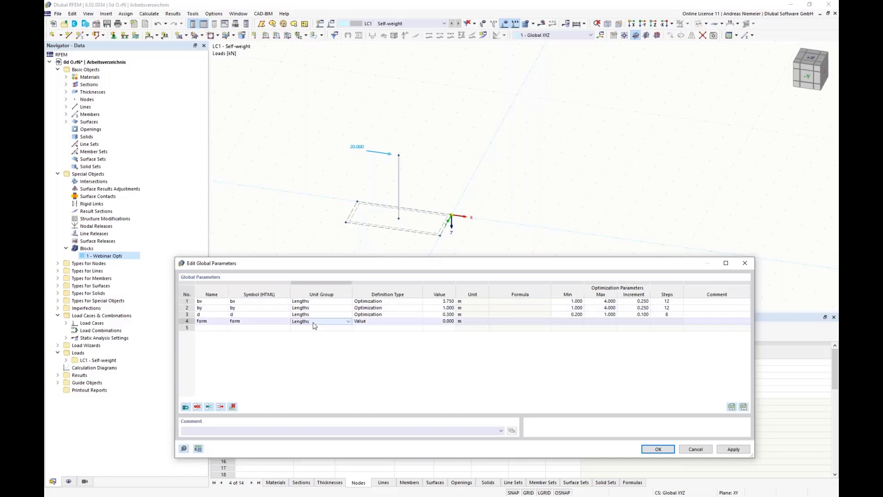
click(348, 321)
scroll(395, 194, up, 2)
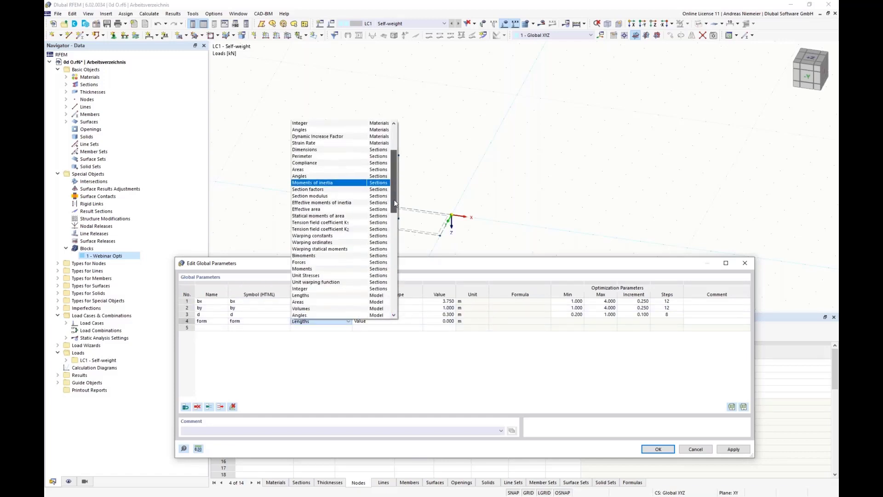
drag(395, 203, 392, 232)
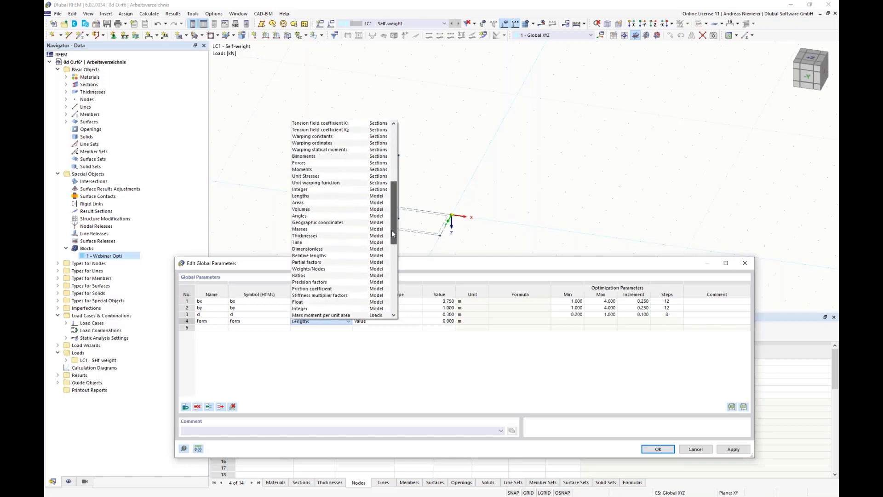
click(311, 309)
click(440, 321)
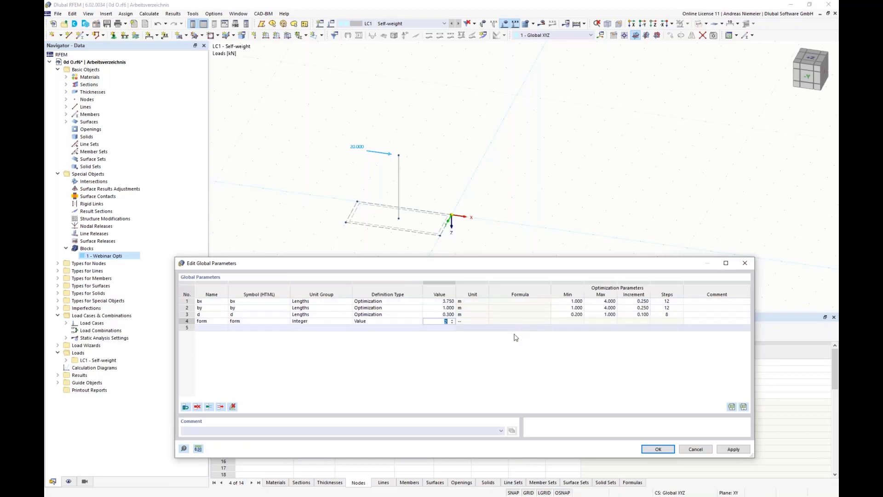
text(2)
key(Tab)
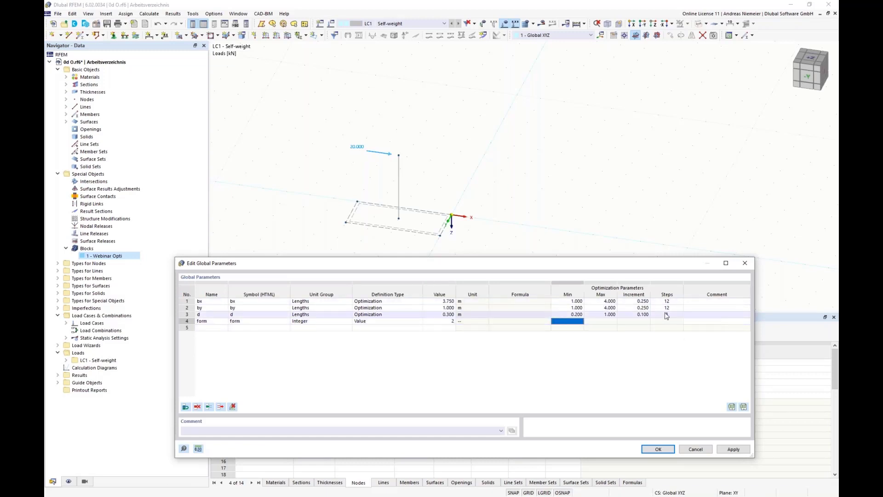
Make form an optimization parameter with minimum 1, maximum 3 and increment 1, and accept the global parameters.
click(399, 321)
click(418, 321)
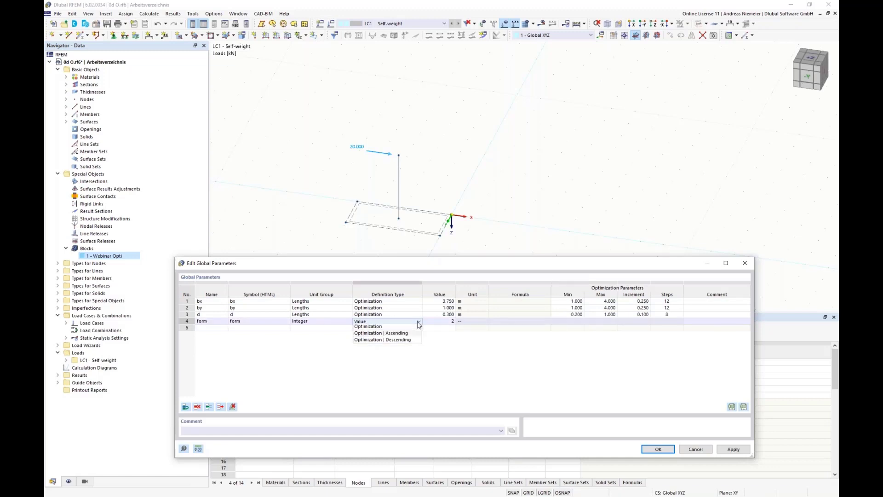
click(368, 326)
click(567, 321)
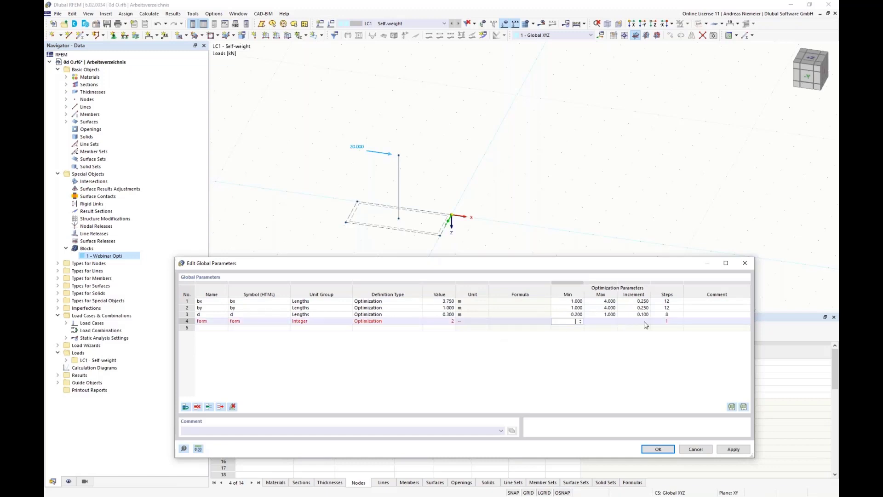
text(1)
key(Tab)
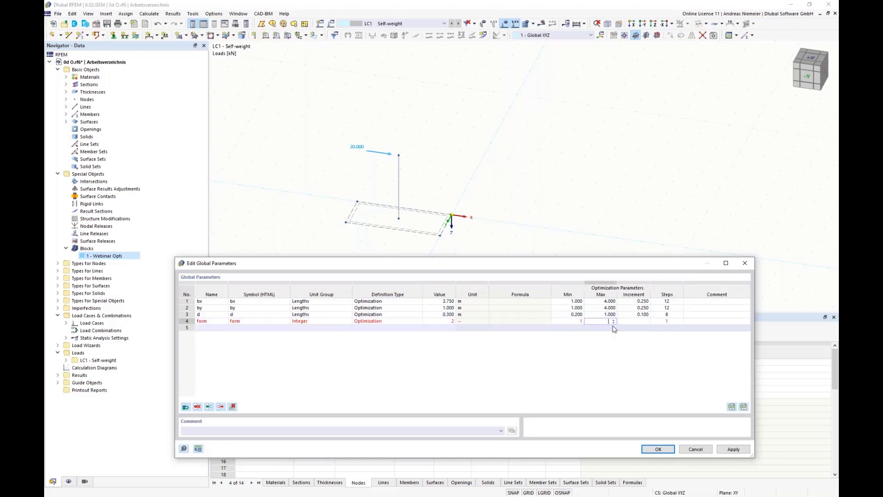
text(3)
key(Tab)
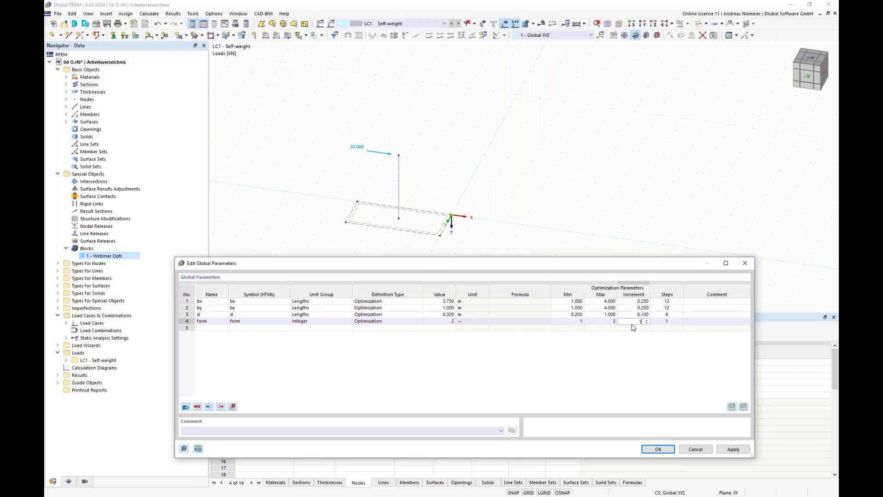
key(Tab)
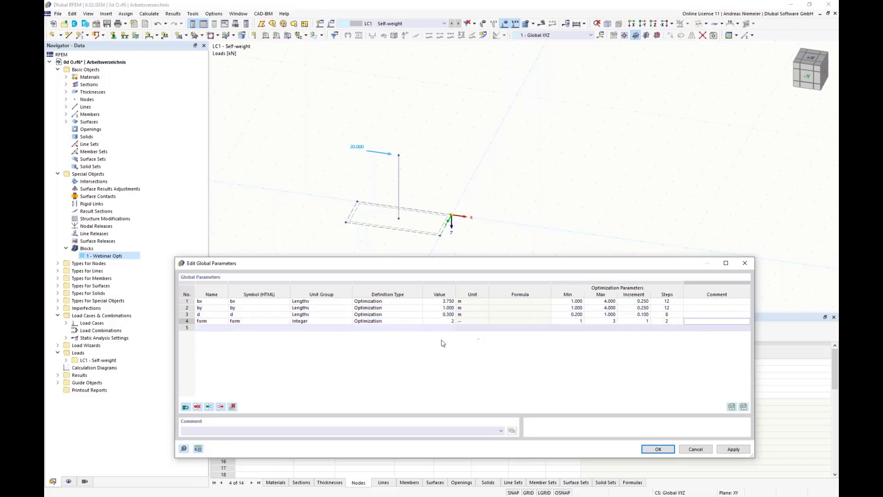
click(658, 449)
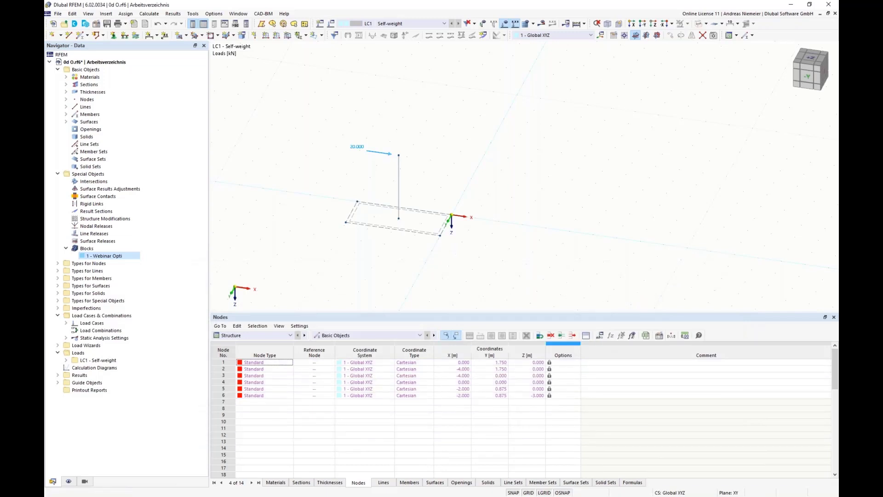
Reopen the Webinar Opti block and link its foundation widths to the global parameters with =bx and =by.
double_click(111, 256)
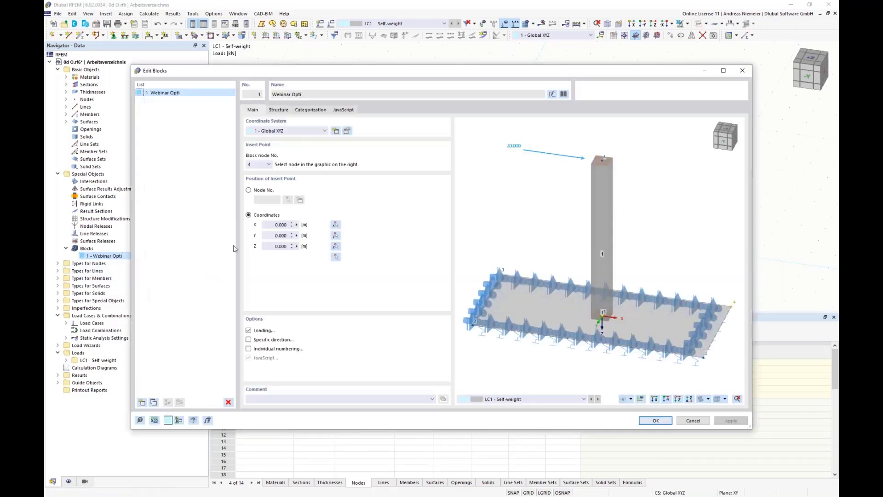
click(279, 109)
click(377, 135)
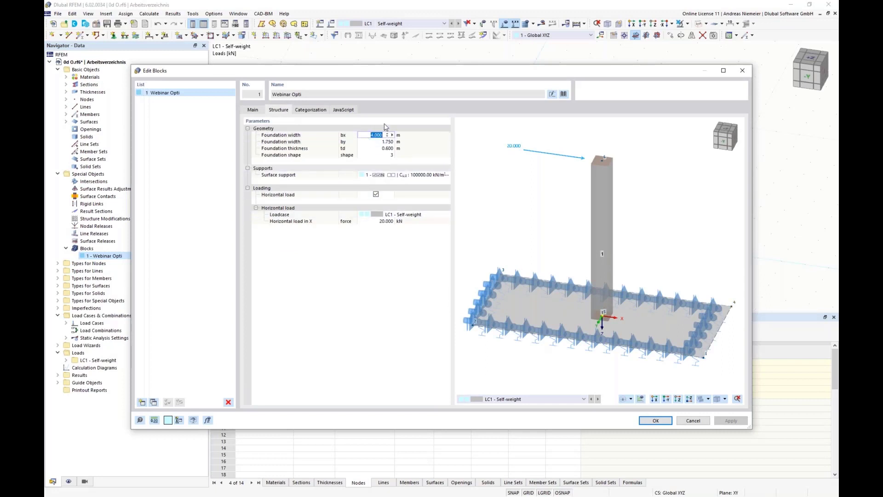
text(=bx)
click(378, 143)
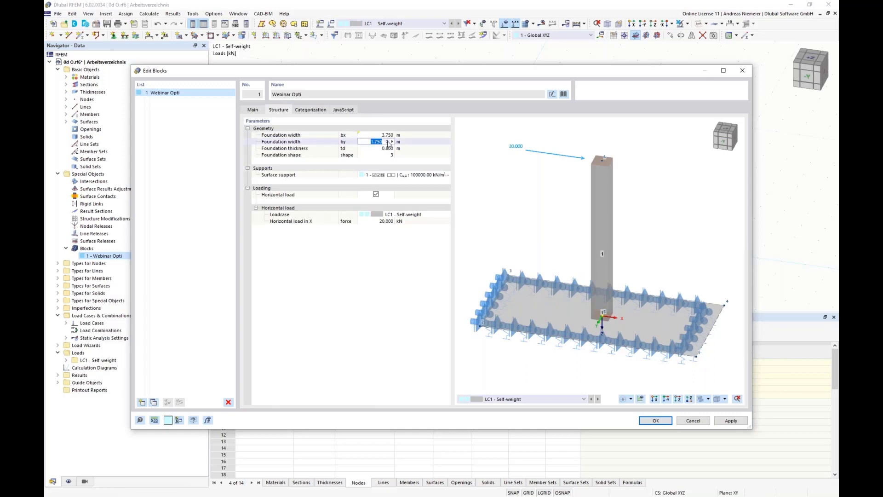
text(=by)
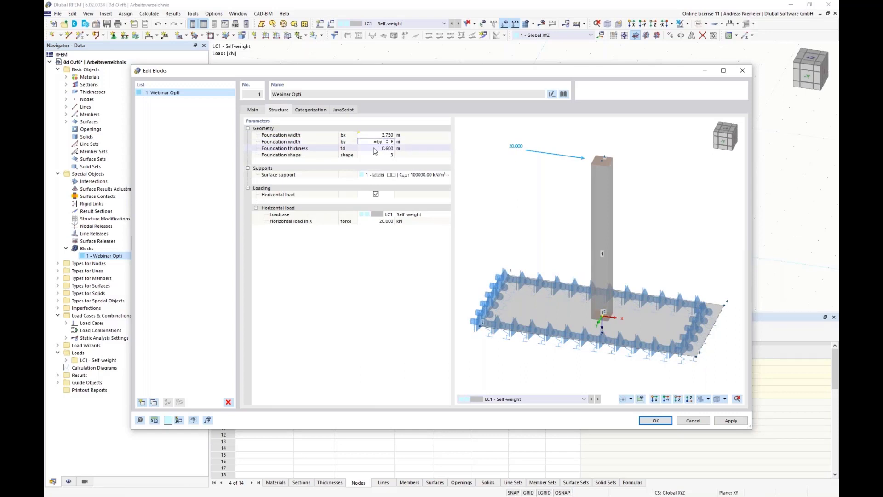
key(Return)
Link the block's foundation thickness td to =d and its foundation shape to the form parameter, and accept the block.
click(377, 149)
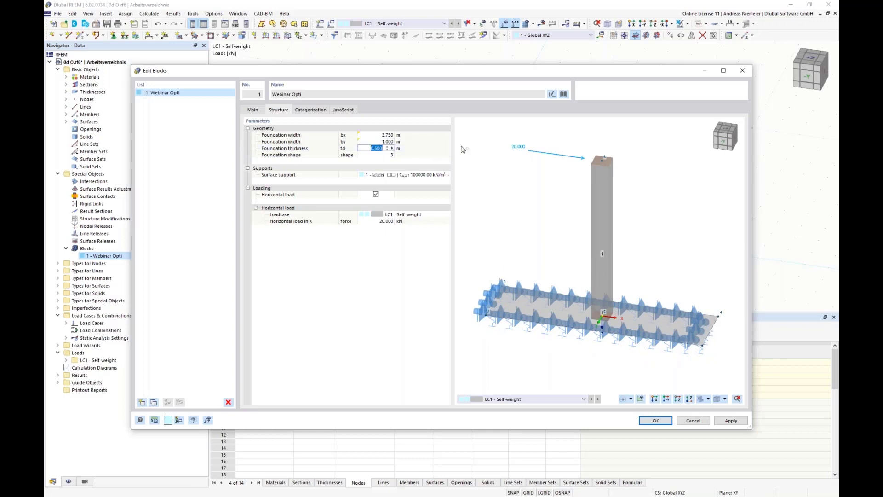
text(=d)
key(Return)
click(390, 155)
key(Return)
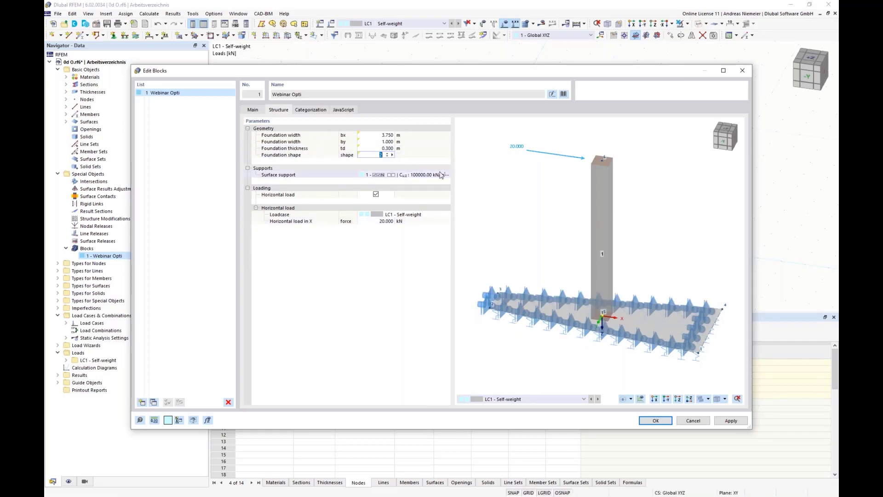
click(656, 421)
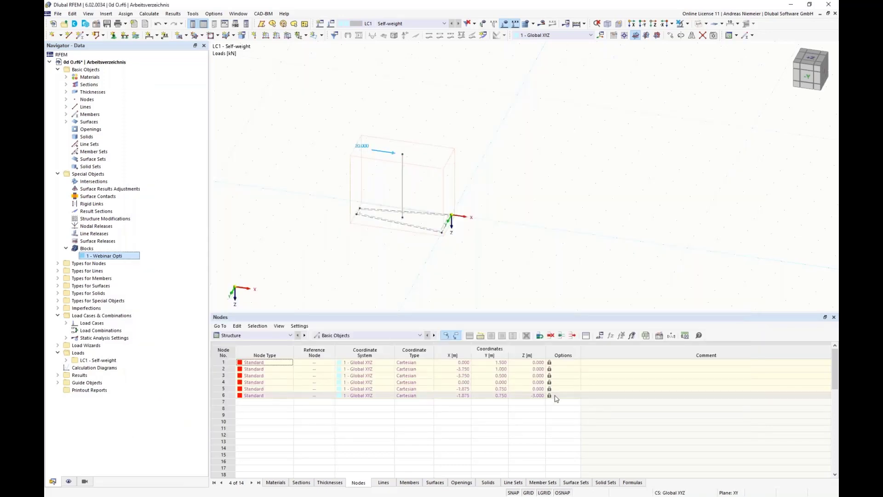
Set the value of the global parameter form to 3 and apply it to the model.
click(610, 336)
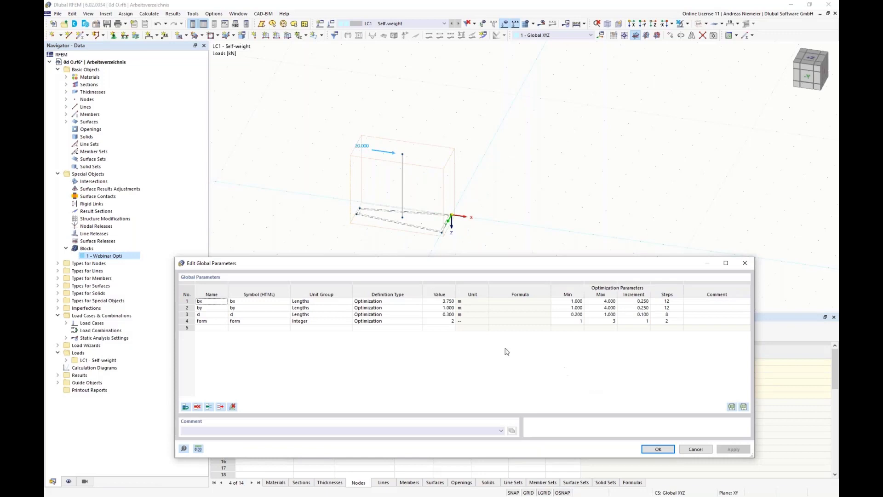
click(447, 322)
text(3)
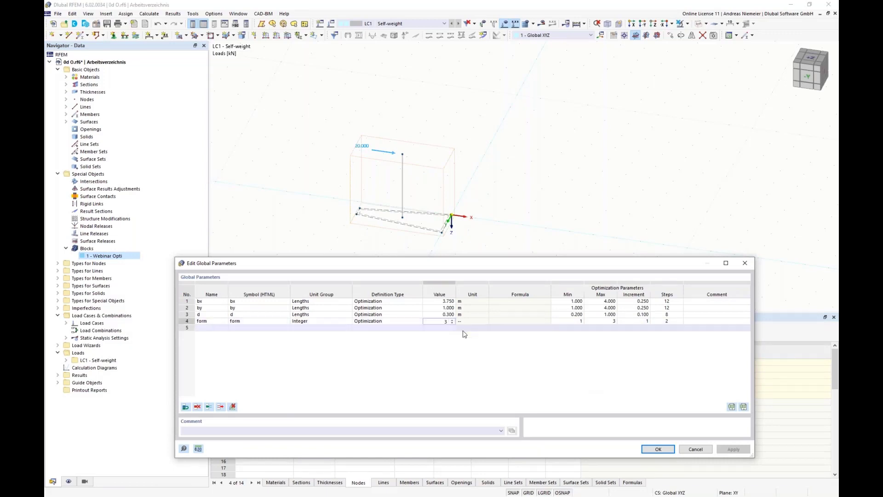
click(657, 448)
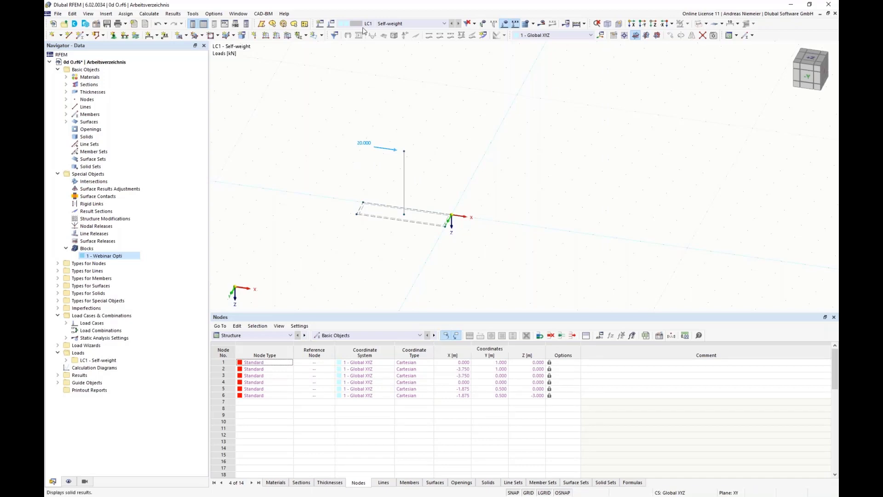
Review the optimization settings, including the optimization target, the optimizer and the values to optimize.
click(149, 14)
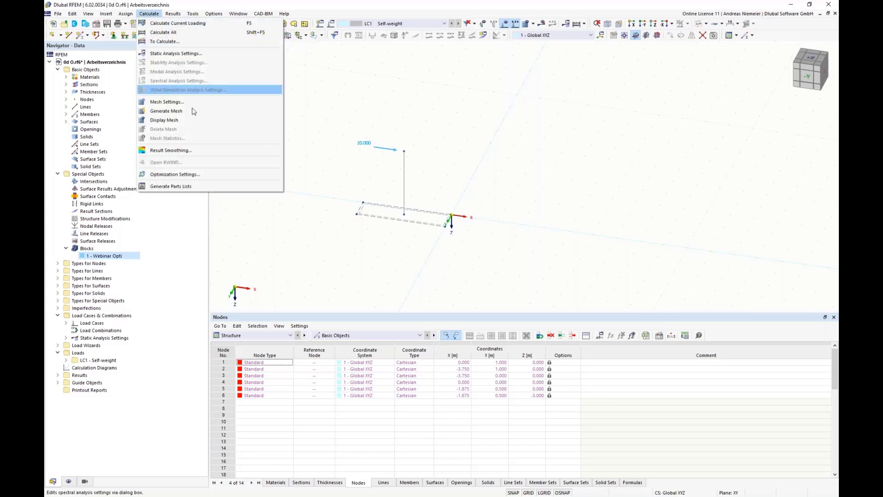
click(203, 174)
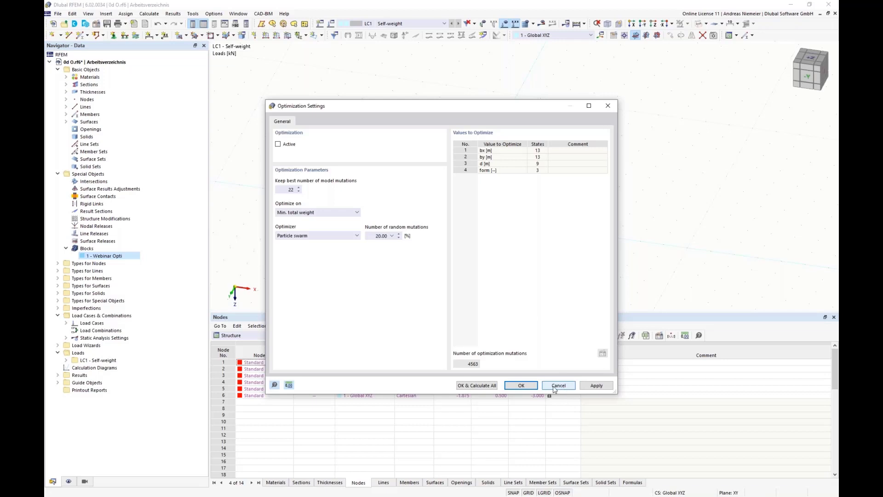
click(533, 385)
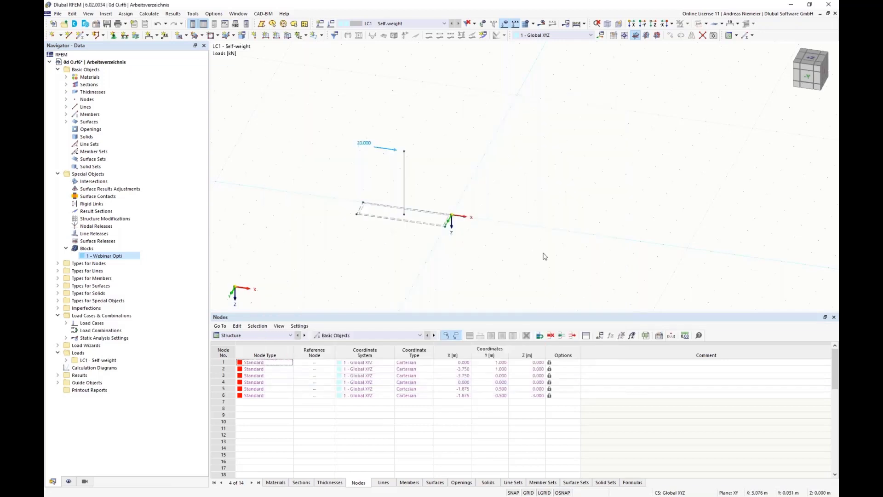
Open the model Stützenfundament 4d.rf6 from the Optima folder.
click(58, 14)
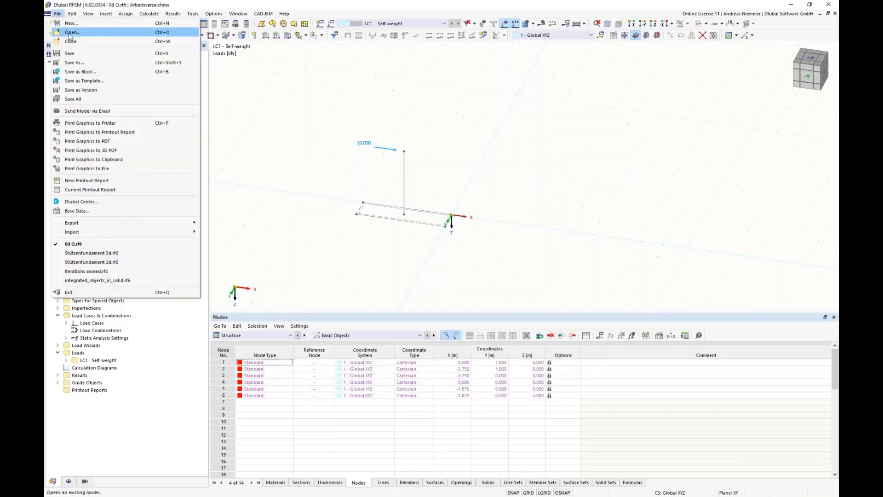
click(69, 28)
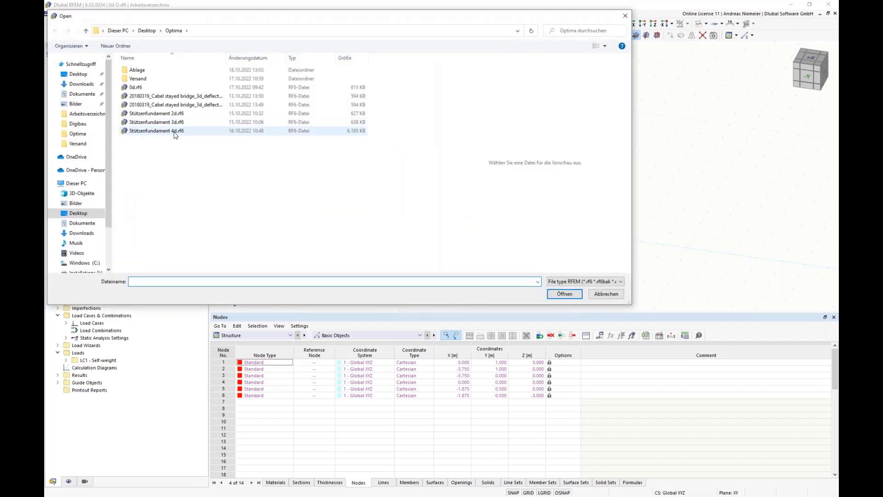
click(177, 131)
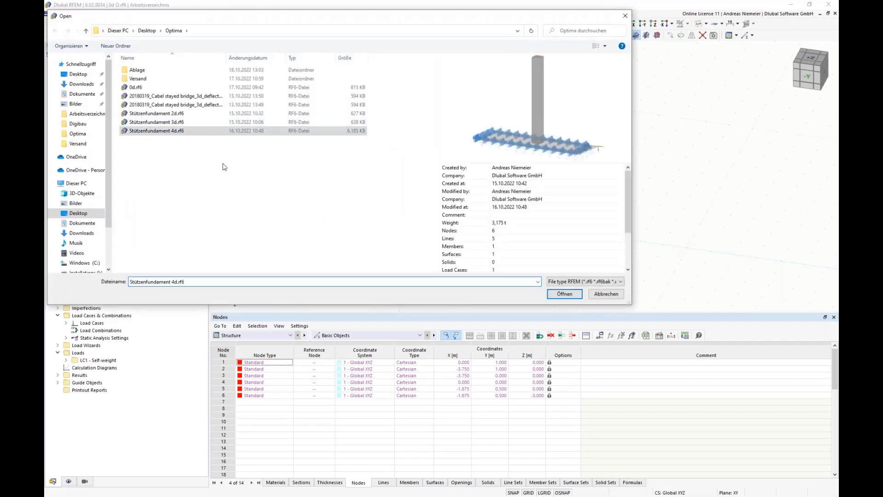
click(567, 296)
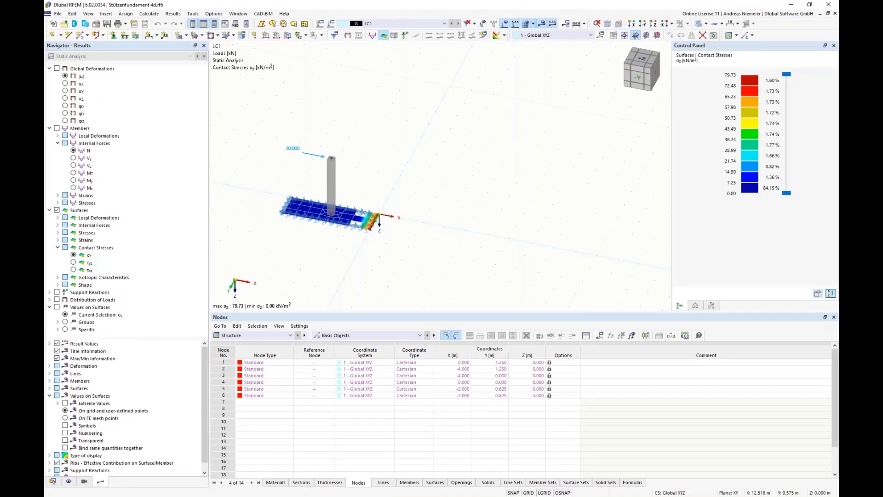
Display the table of optimized values and compare the whole weight, dimensions and shape of the ranked model variants.
click(258, 335)
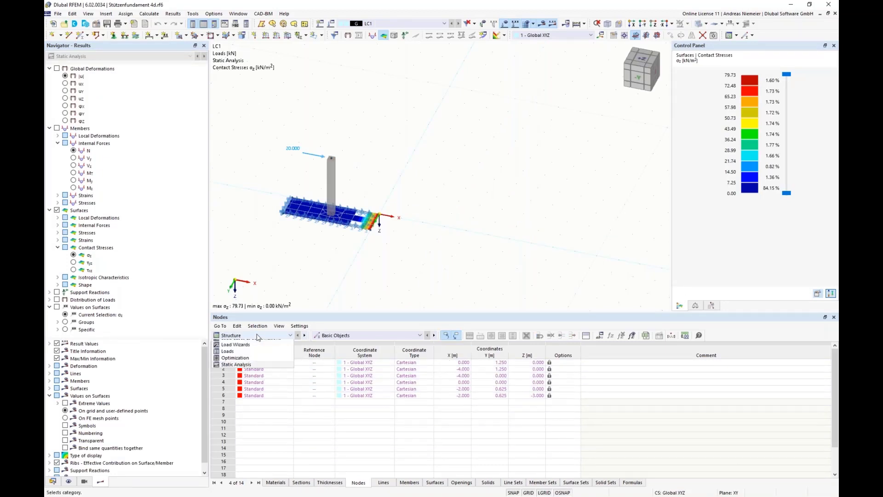
click(235, 358)
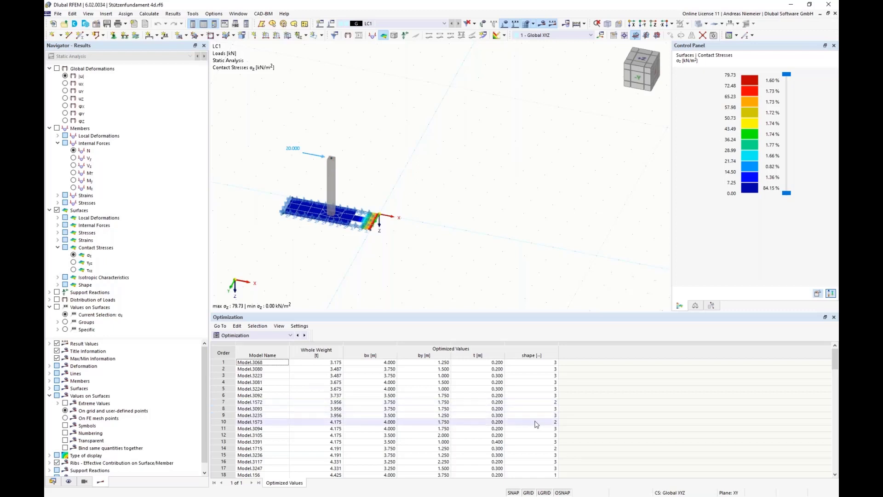
scroll(542, 474, down, 7)
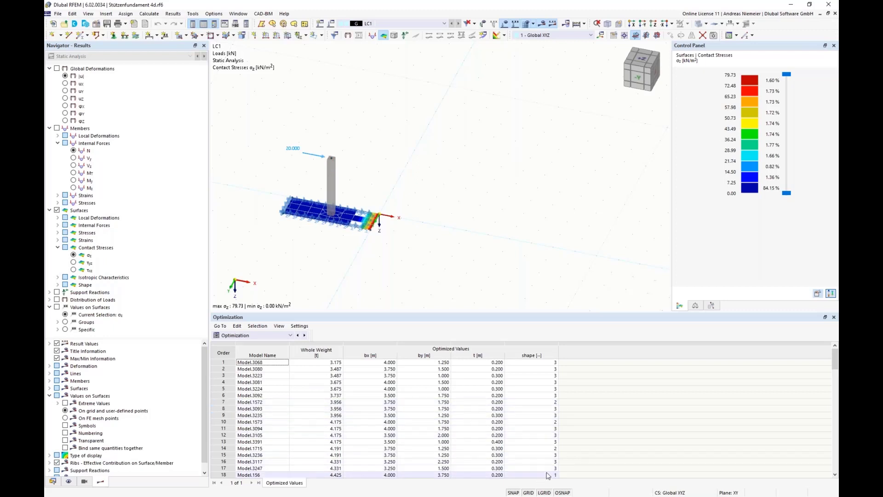
scroll(542, 453, down, 13)
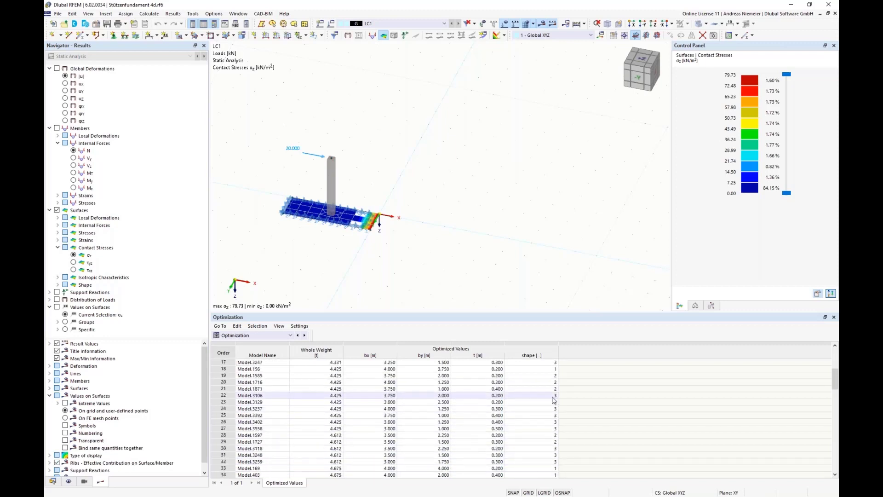
key(ctrl+Home)
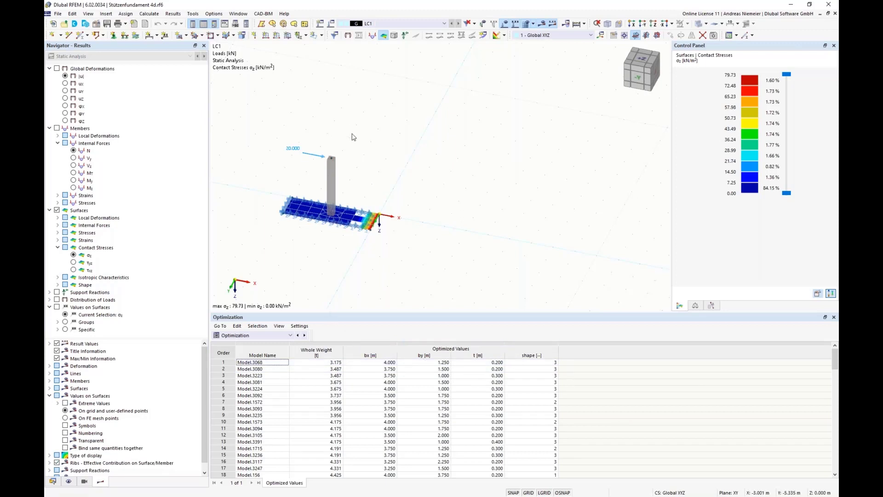
Open the Fundament block for review, examine its JavaScript input parameters and structure values, and close it without changes.
click(53, 482)
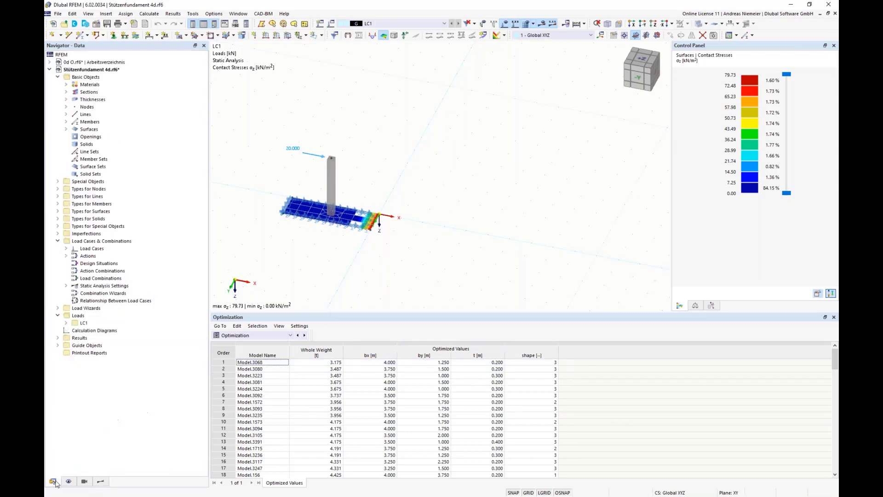
click(57, 181)
click(65, 256)
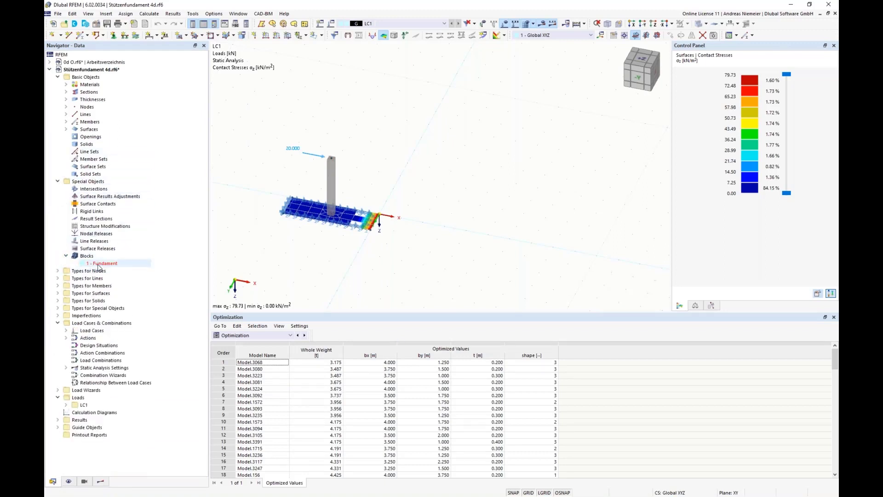
double_click(100, 264)
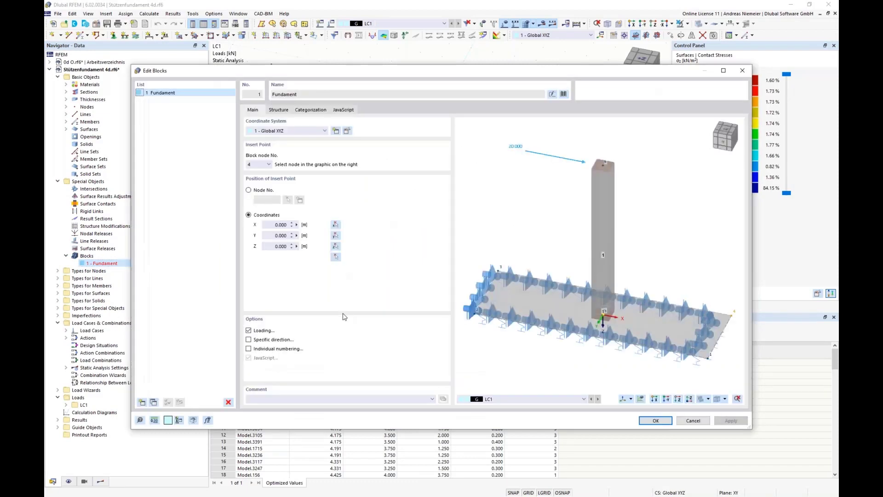
click(344, 109)
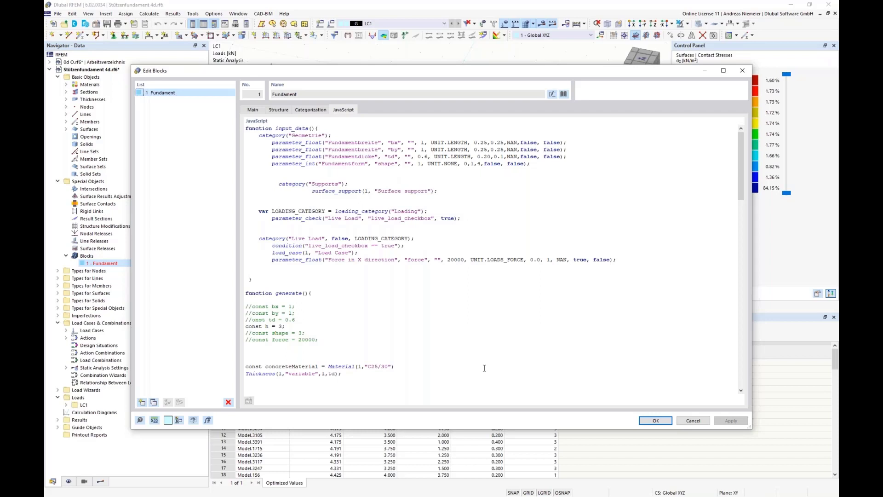
click(279, 111)
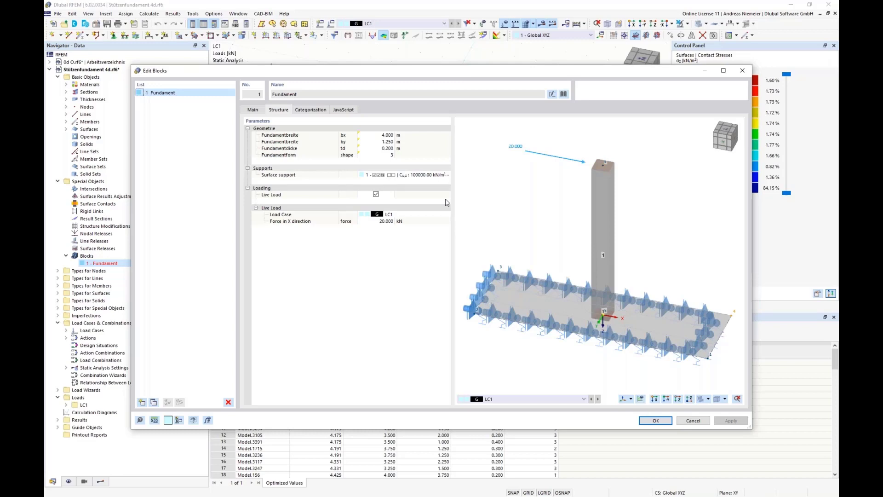
click(693, 420)
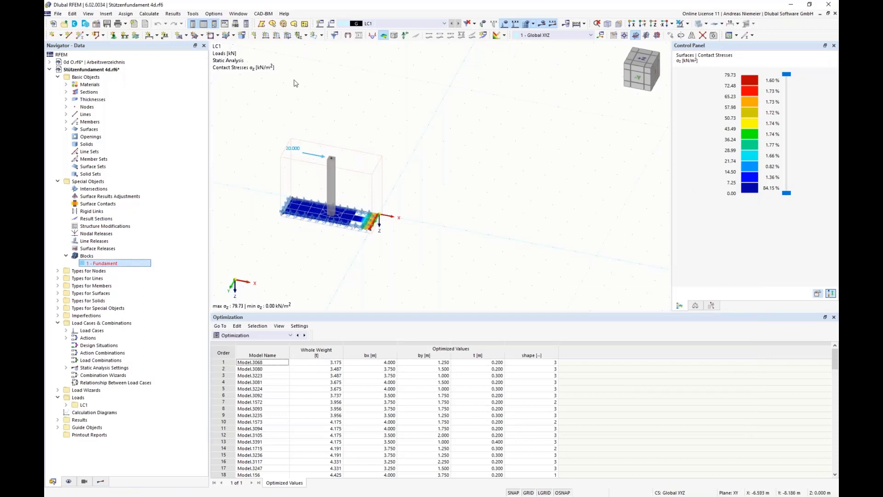
Review which targets the optimization settings offer besides minimum total weight, and leave the settings without changes.
click(158, 17)
click(179, 177)
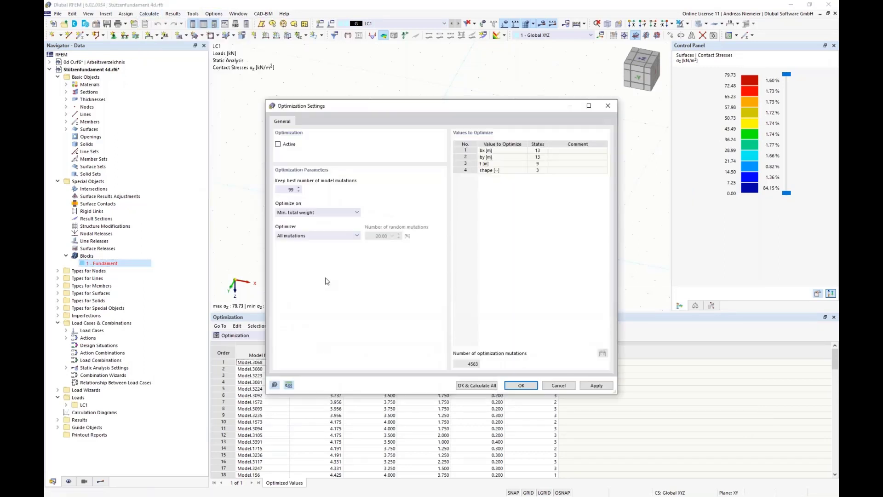
click(303, 212)
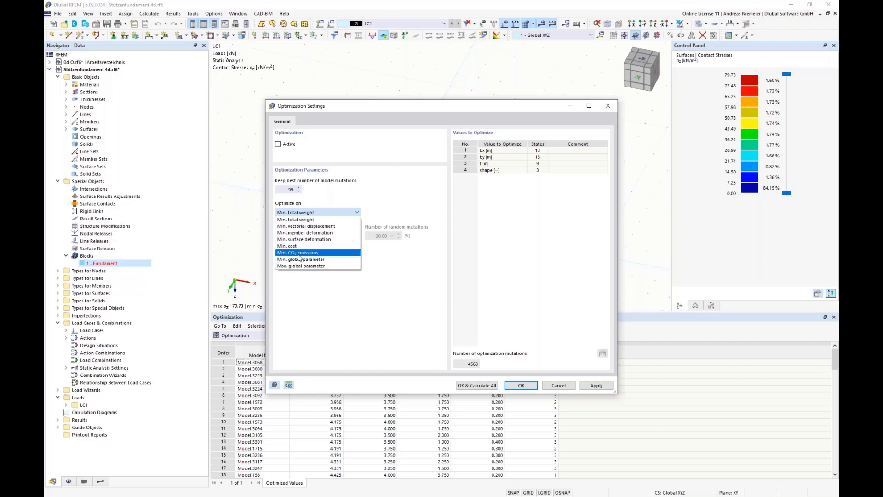
click(364, 303)
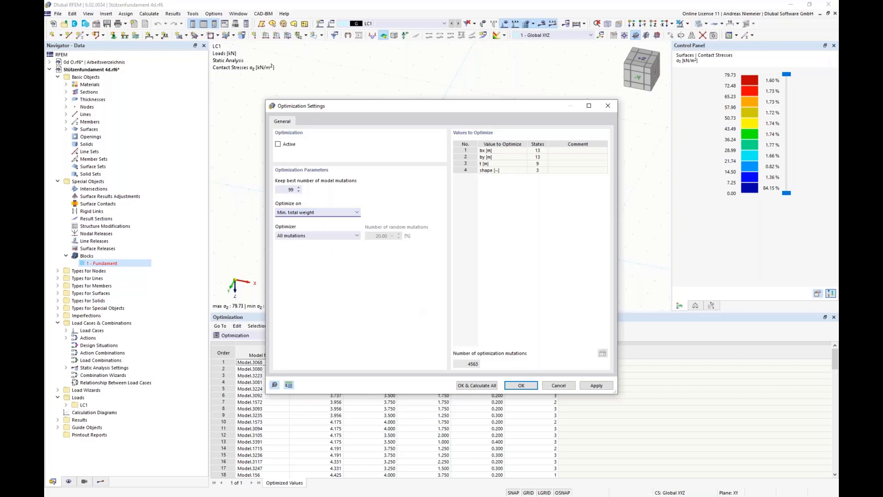
click(565, 390)
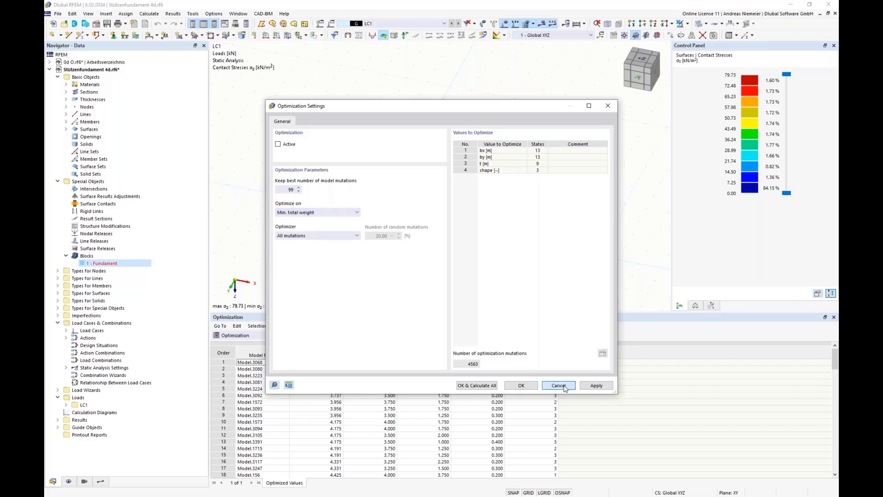
Review the load case list and the add-ons in the model's base data, including Optimization & Costs / CO2 Emission Estimation.
click(391, 25)
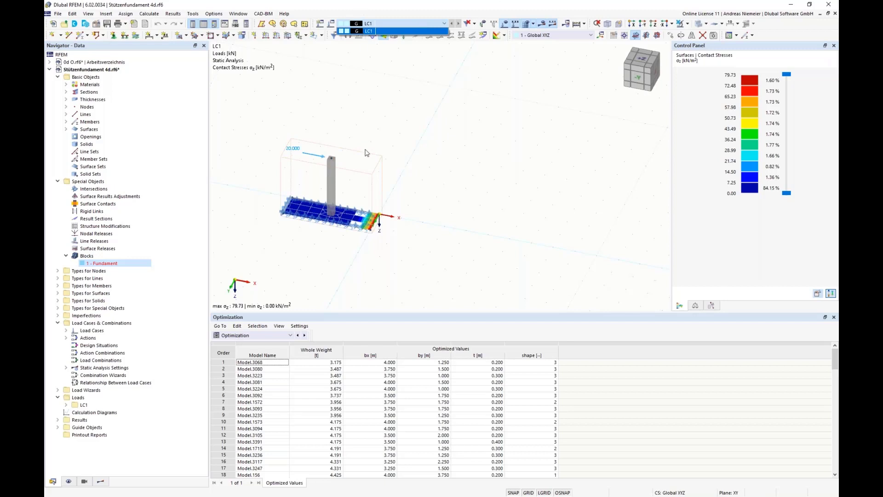
click(464, 193)
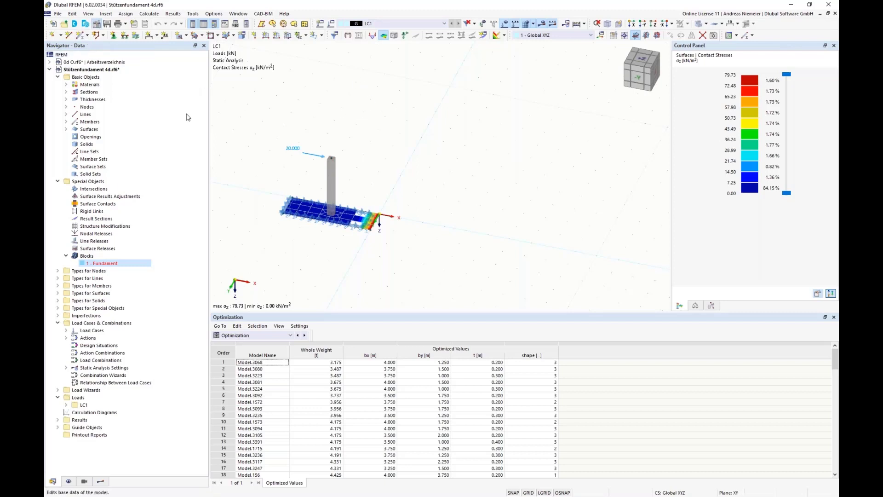
click(312, 91)
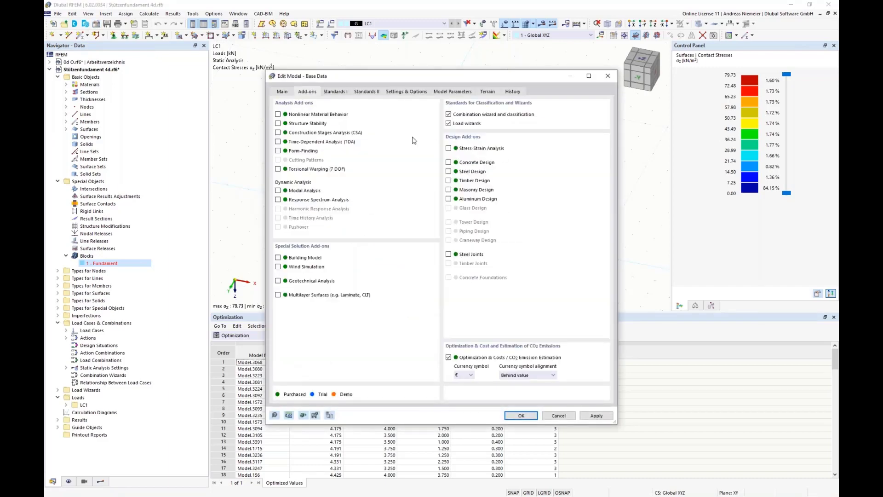
drag(442, 76, 592, 83)
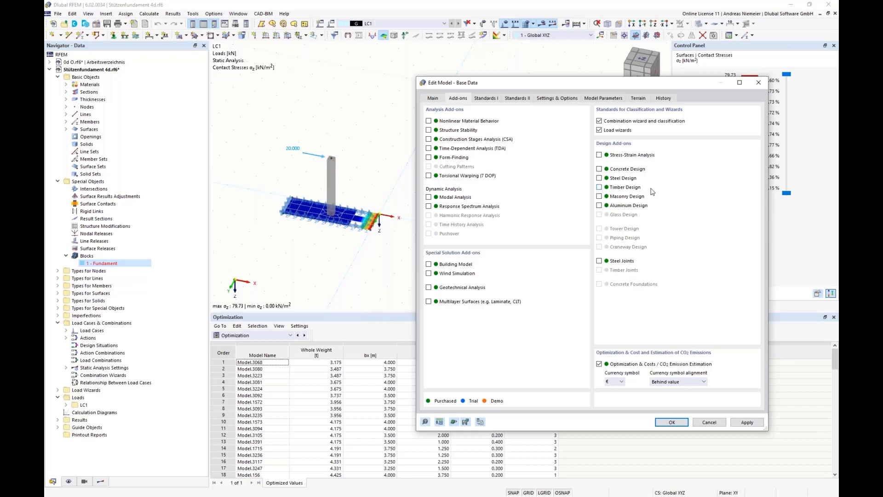
click(710, 422)
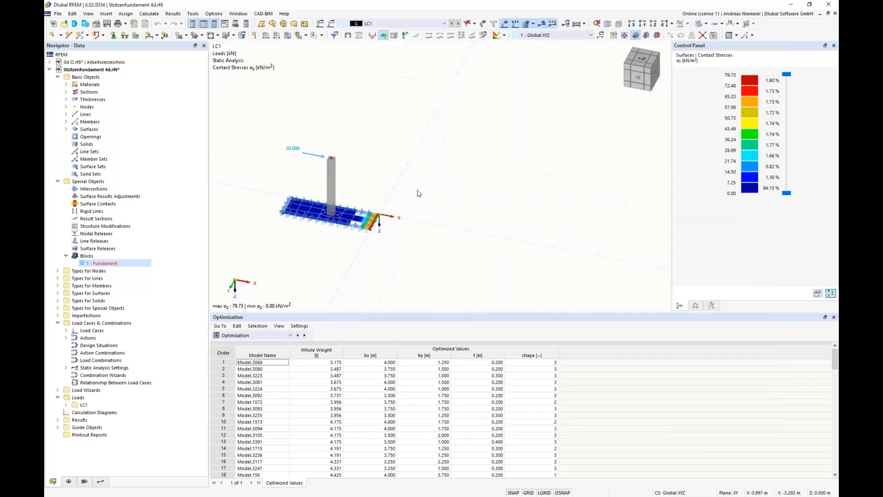
Inspect the cost estimation, CO2 emission and optimization options of section R_M1 300/300, and close it without changes.
click(66, 92)
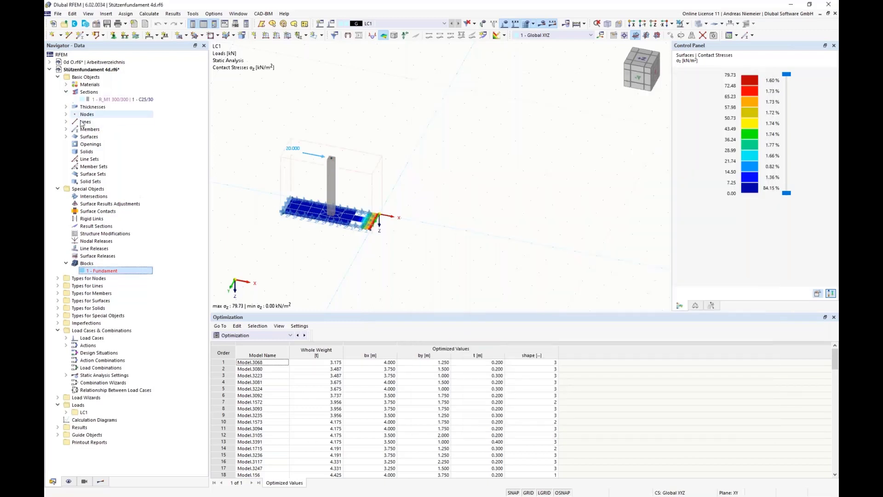
click(92, 99)
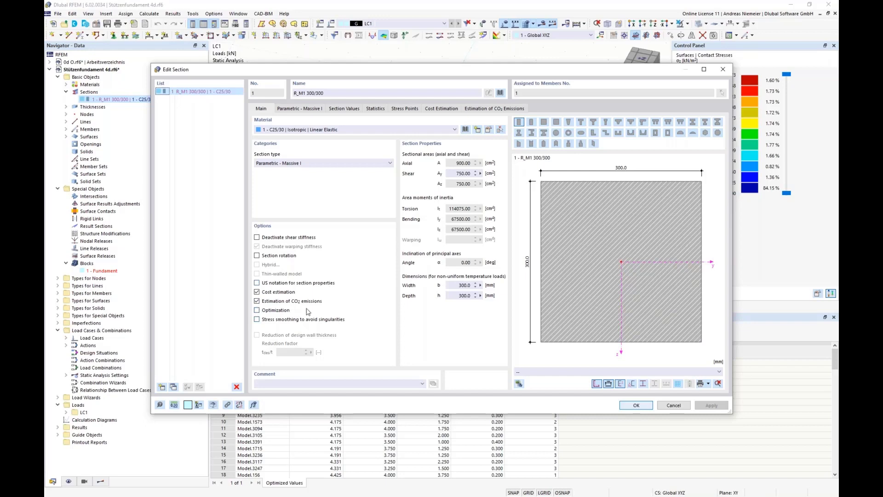
click(681, 408)
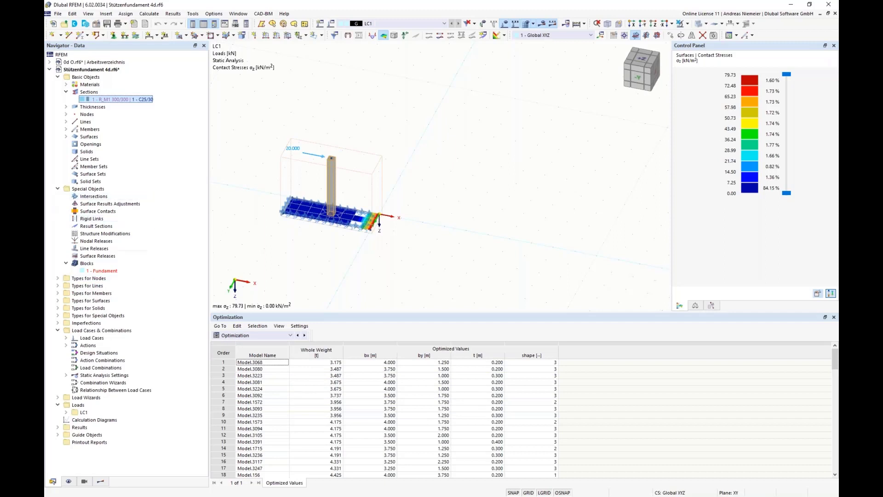
Look at the optimization sketch in Snagit Editor, return to RFEM and inspect the foundation's surface support and contact stresses.
key(alt+Tab)
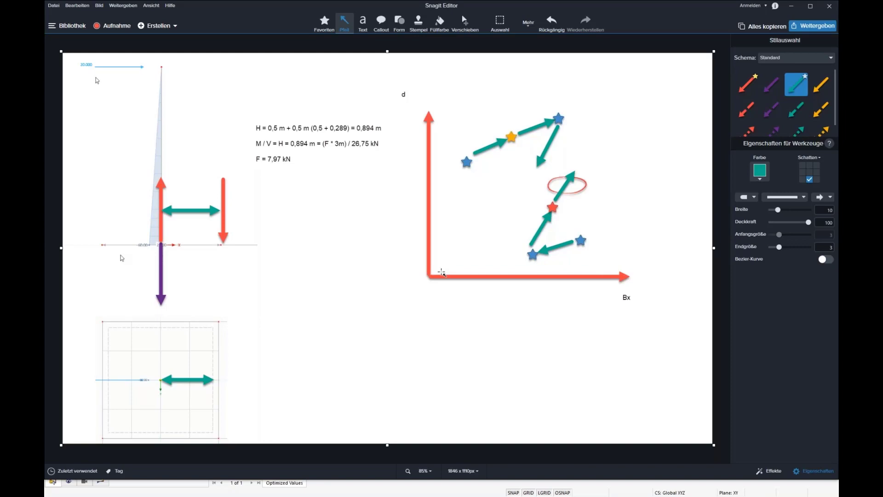
key(alt+Tab)
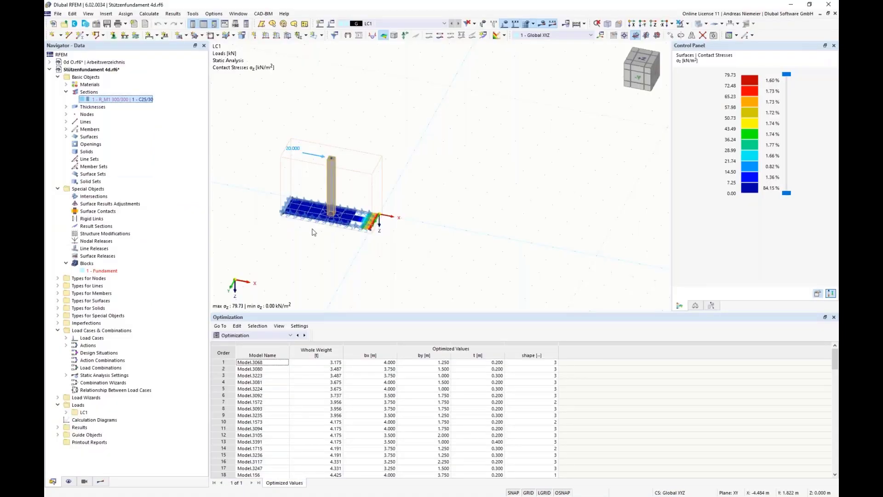
scroll(348, 260, up, 5)
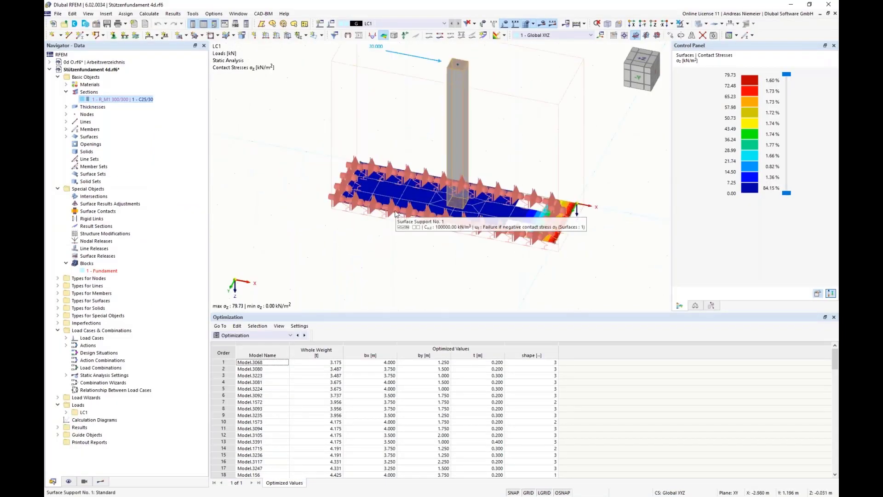
scroll(296, 242, down, 4)
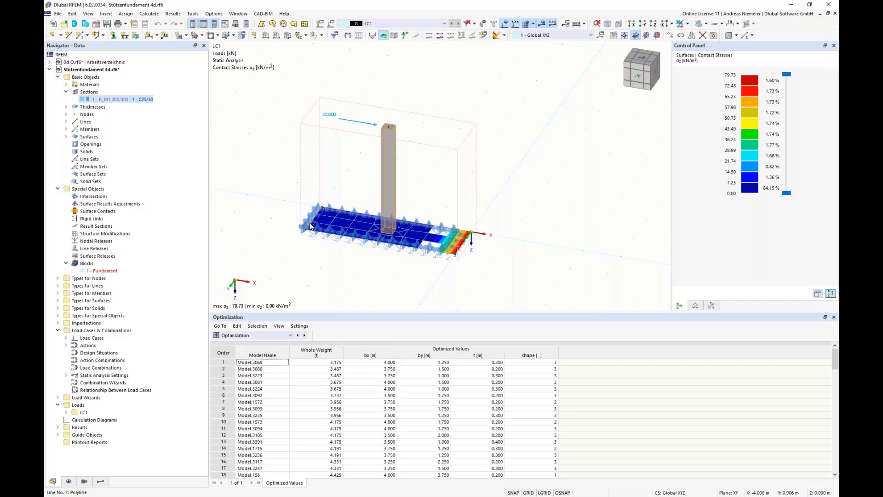
Compare the optimization targets beside the model, trying minimum vectorial displacement, and discard the change to the optimization settings.
click(152, 15)
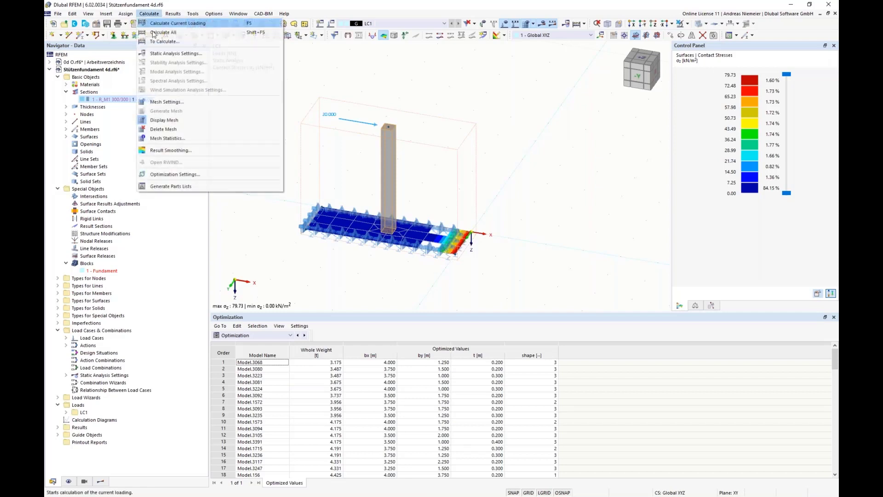
click(161, 177)
click(299, 212)
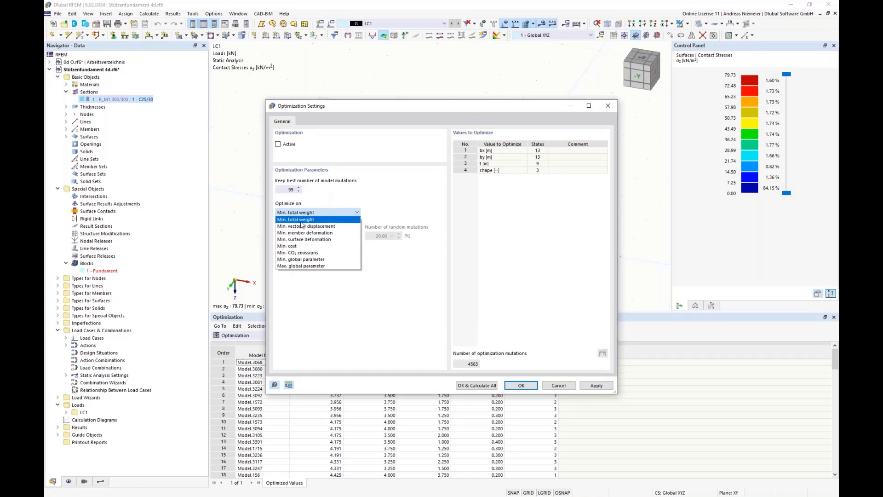
click(362, 110)
drag(359, 115, 552, 137)
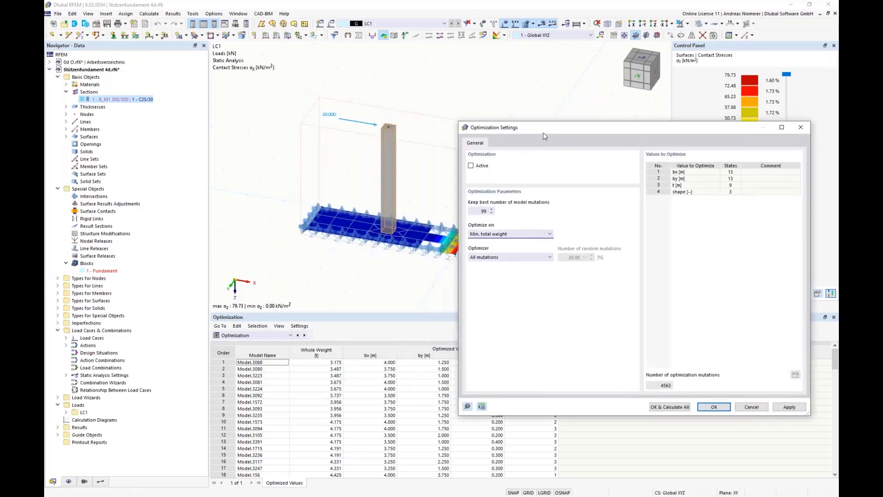
click(503, 236)
click(494, 240)
click(516, 235)
click(556, 260)
click(536, 236)
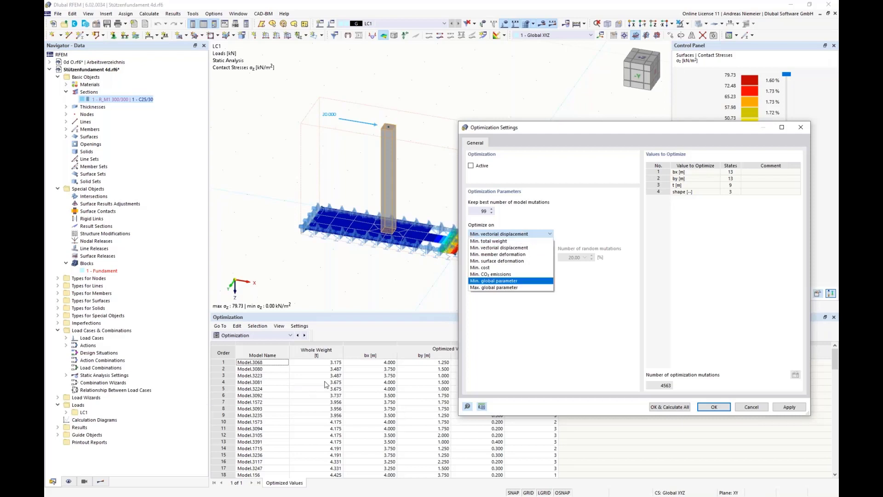
click(762, 411)
click(751, 407)
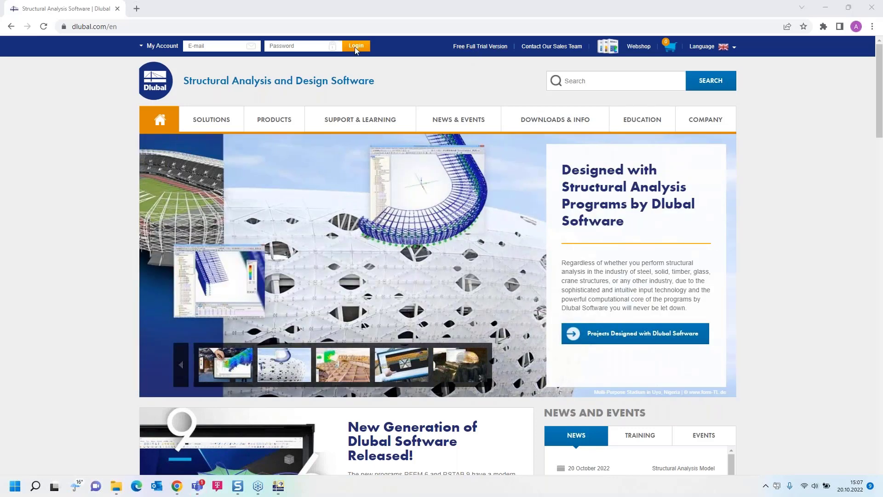
On the Dlubal website in the browser, open the Free Full Trial Version page and look through the downloadable programs.
click(474, 49)
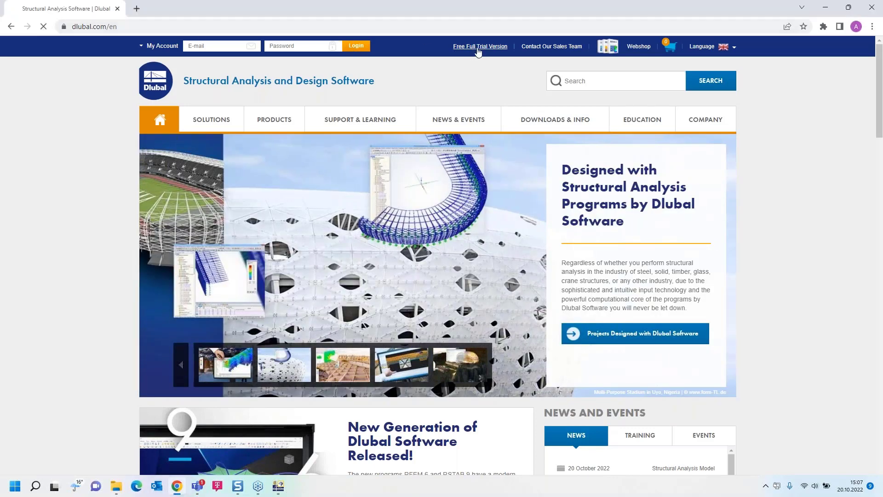
scroll(219, 293, down, 3)
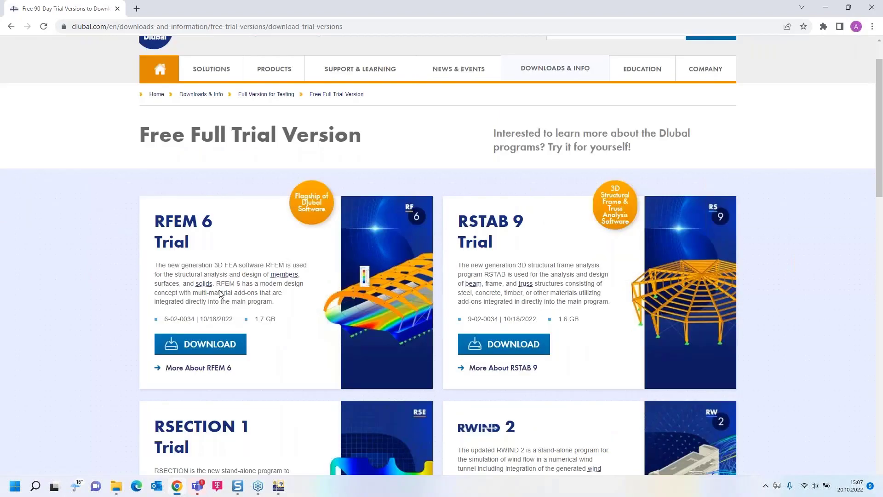
scroll(357, 237, down, 2)
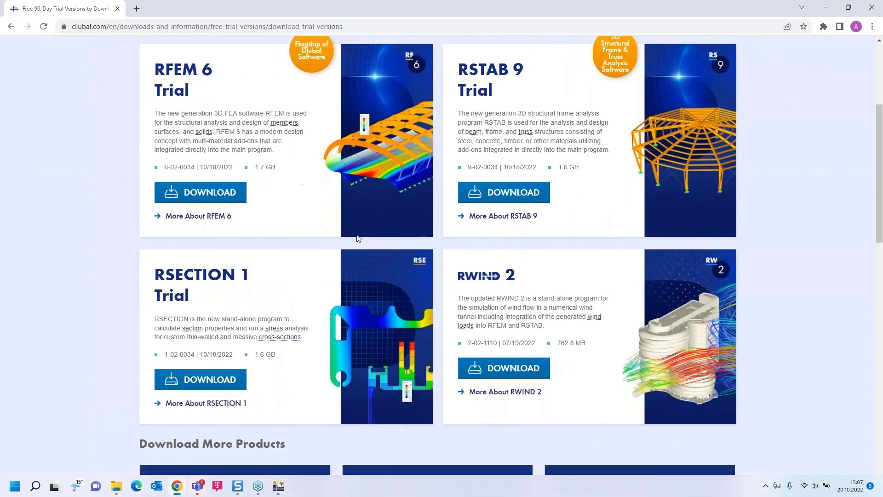
scroll(196, 282, up, 4)
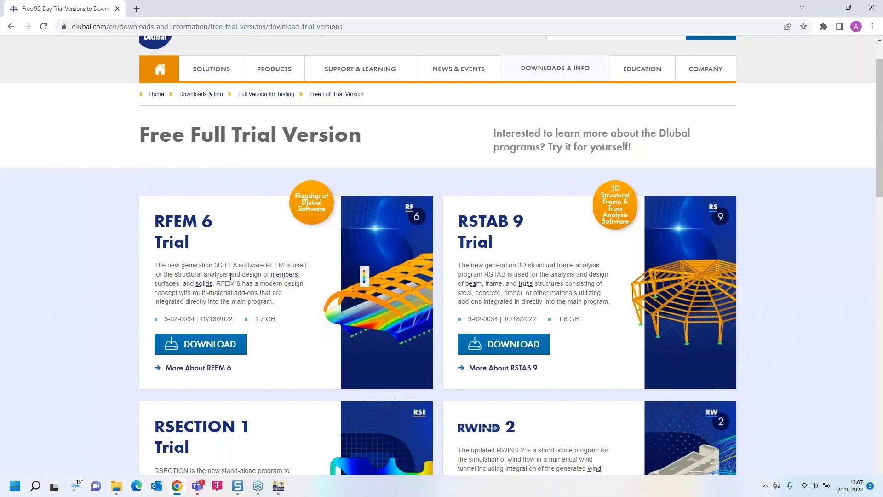
scroll(230, 276, up, 1)
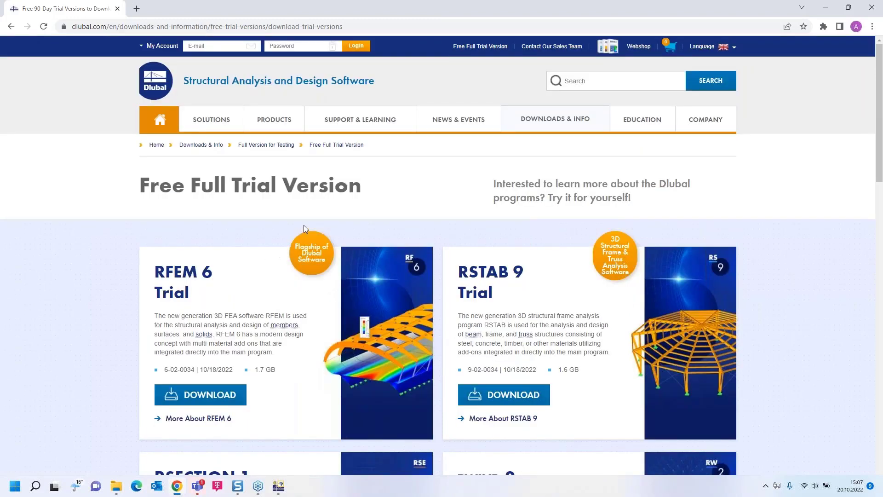
Open the Webinars page from the events section and look through the list of upcoming webinars.
mouse_move(457, 122)
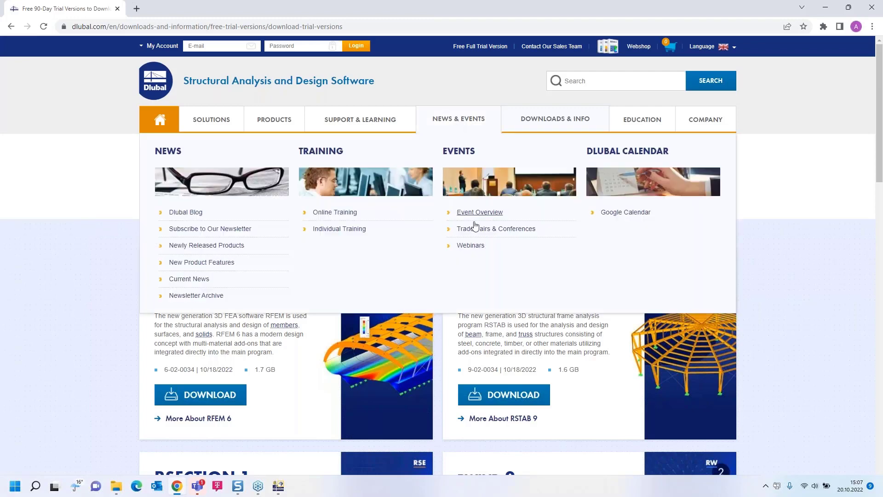
click(472, 247)
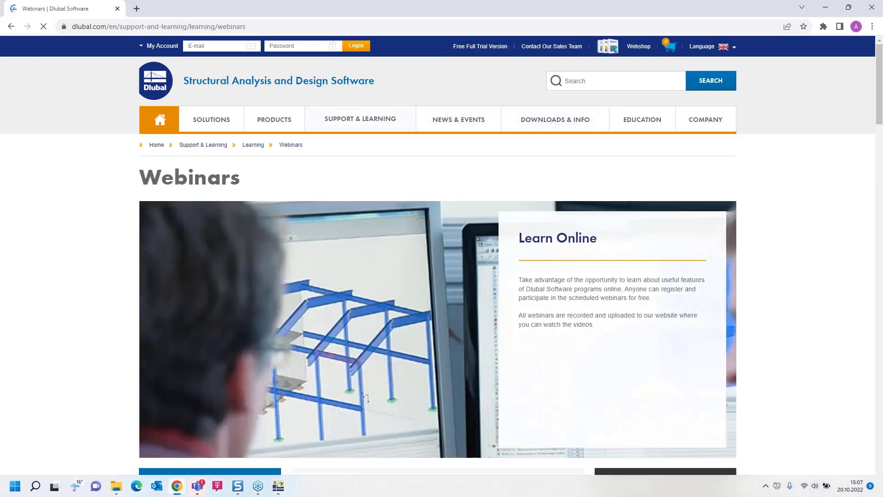
scroll(469, 257, down, 15)
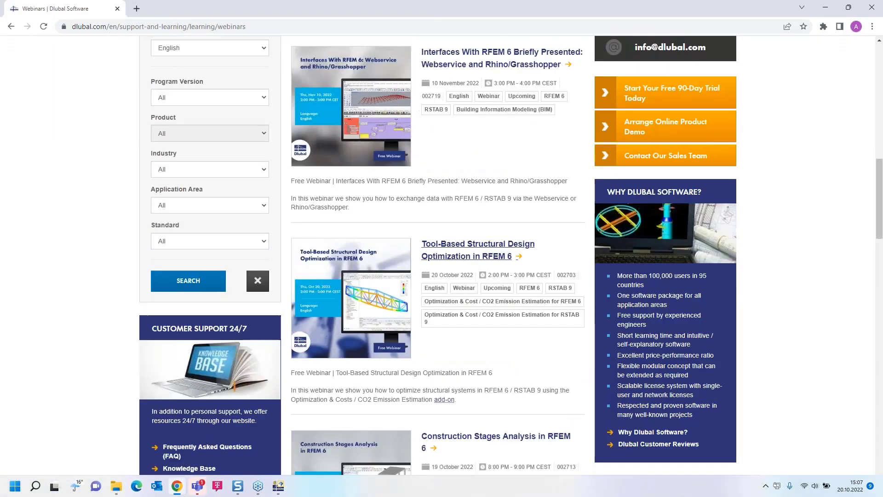
Open the webinar page for Tool-Based Structural Design Optimization in RFEM 6 and look through its content, speakers and downloads.
scroll(460, 195, down, 1)
click(460, 196)
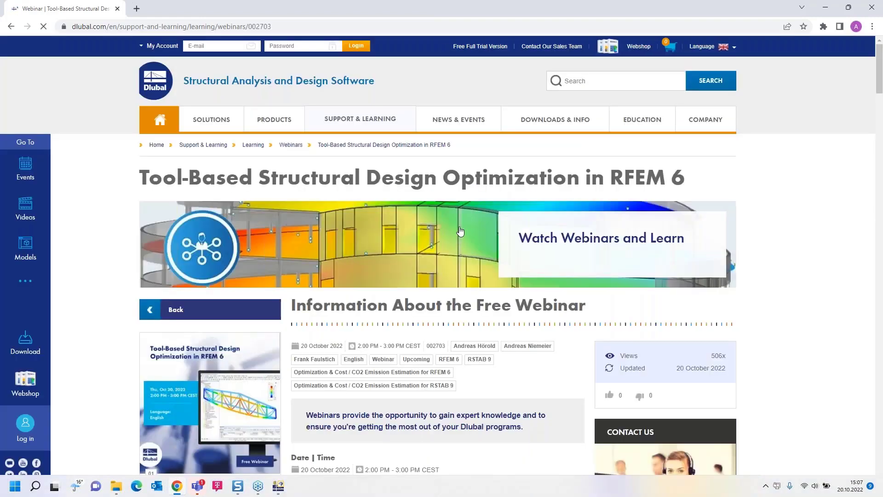
scroll(460, 249, down, 5)
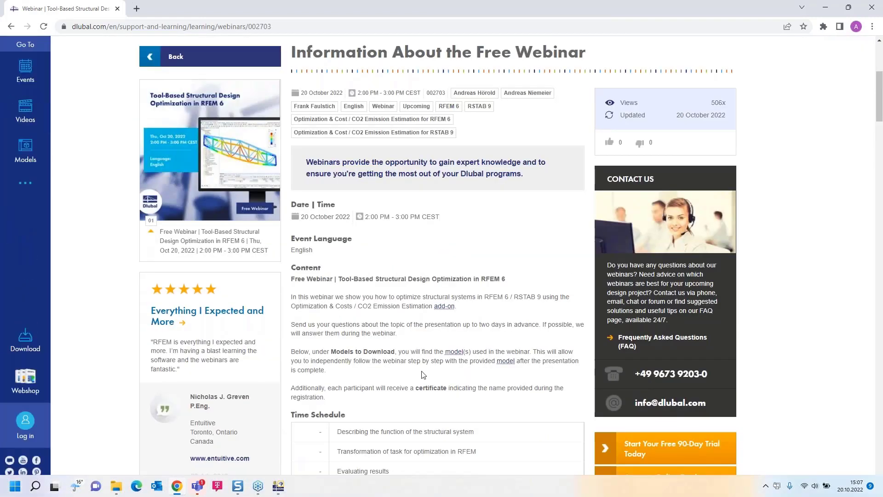
scroll(417, 321, down, 2)
scroll(417, 321, down, 20)
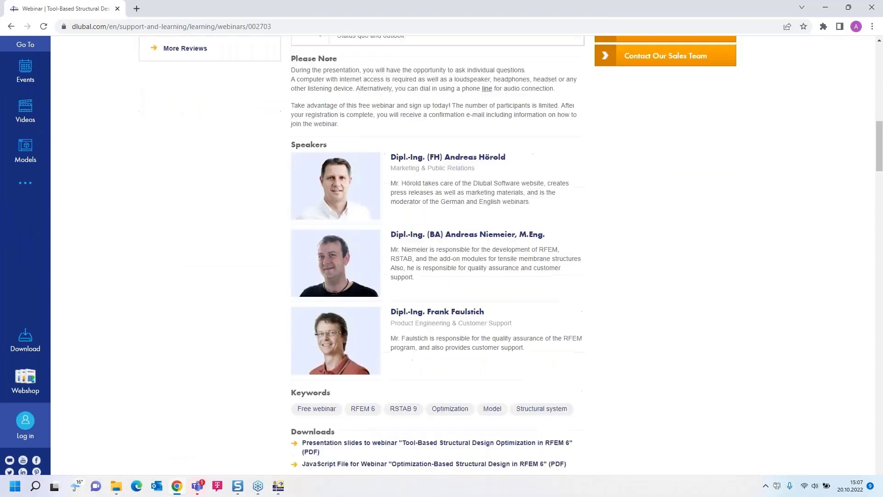
Look through the webinar page's recommended events and videos and find the Concrete Column on Foundation Plate model under Models to Download.
scroll(418, 266, down, 6)
scroll(419, 265, up, 2)
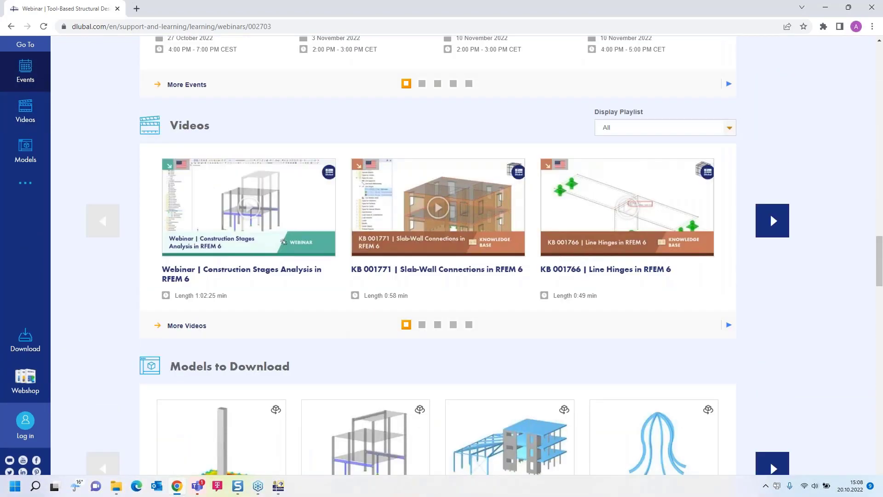
scroll(419, 266, up, 2)
scroll(417, 262, up, 8)
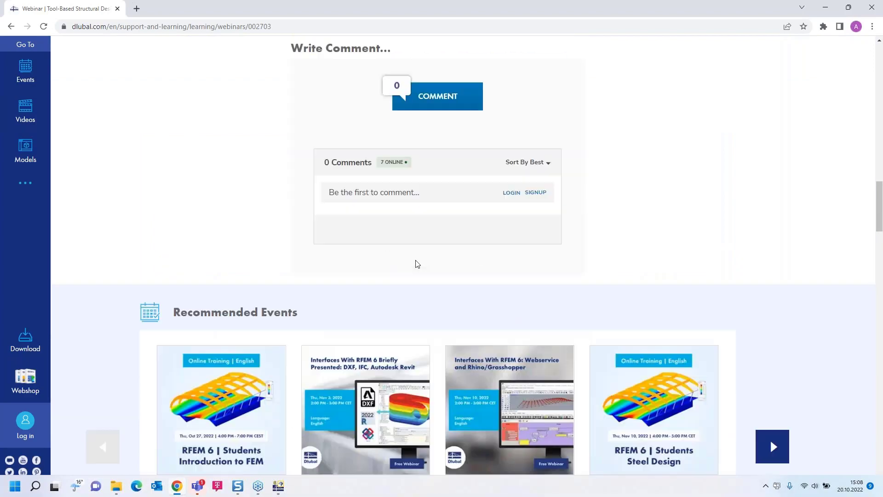
scroll(418, 262, down, 17)
scroll(416, 262, up, 4)
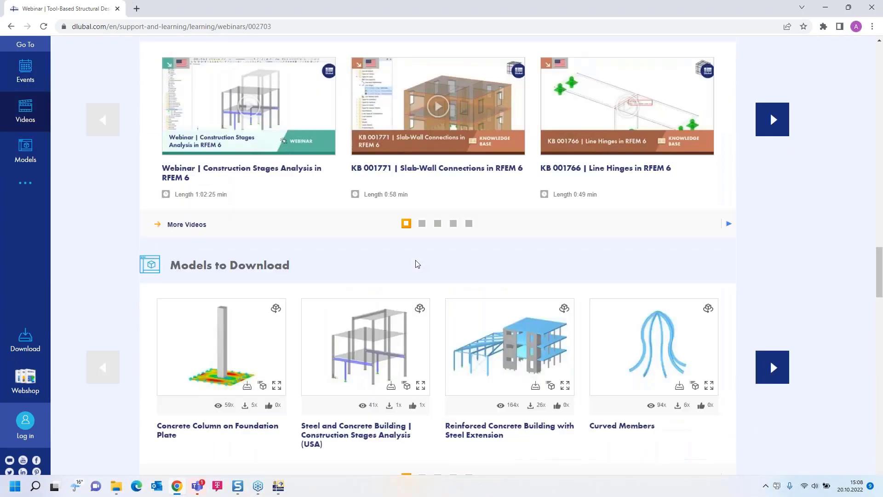
scroll(416, 262, down, 1)
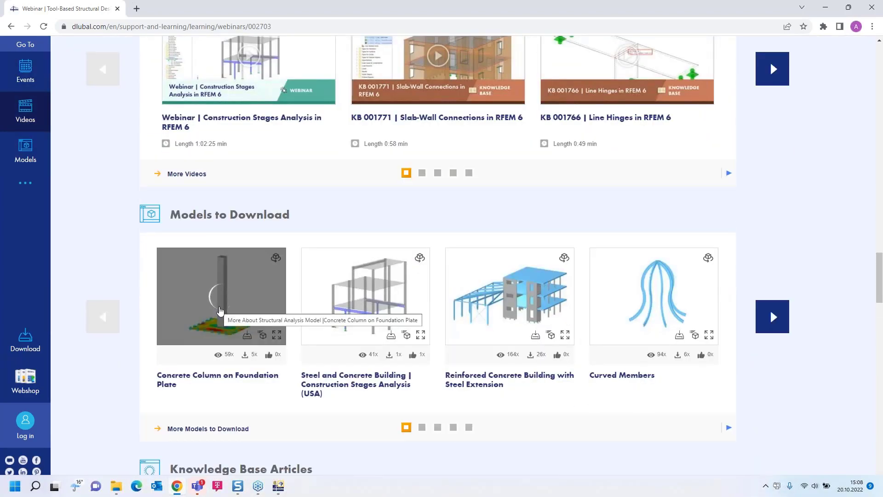